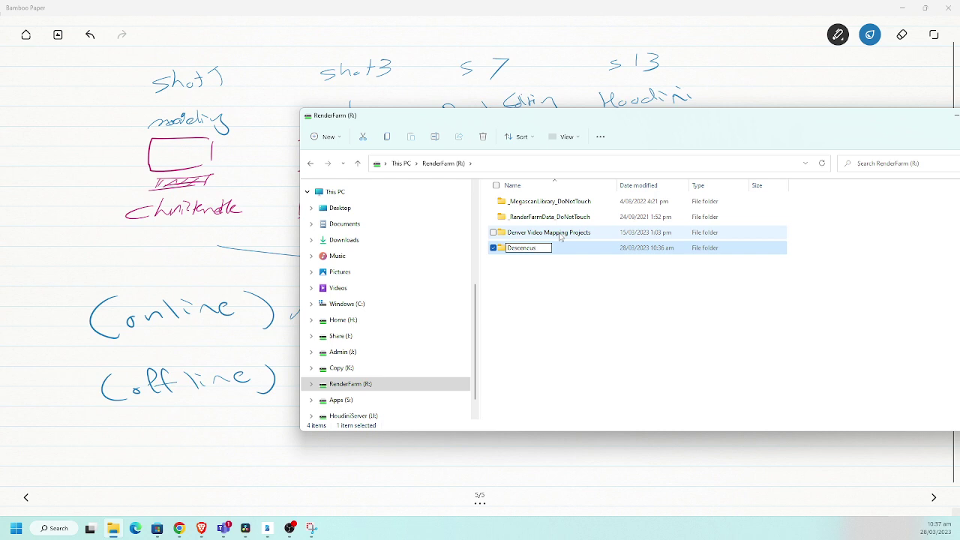
# - Name the new folder on the RenderFarm drive Descencus-Project and look inside it
pyautogui.write('Project')
pyautogui.press('Return')
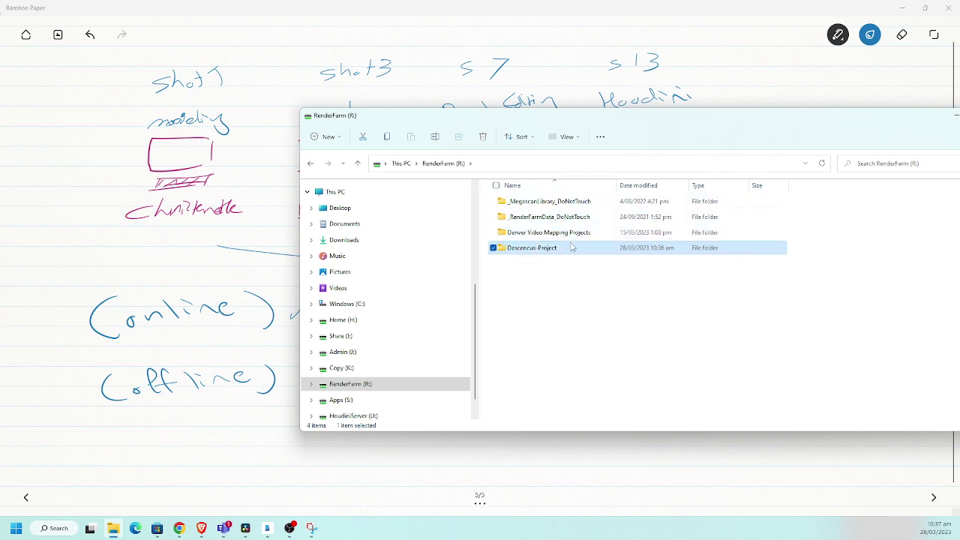
pyautogui.doubleClick(573, 248)
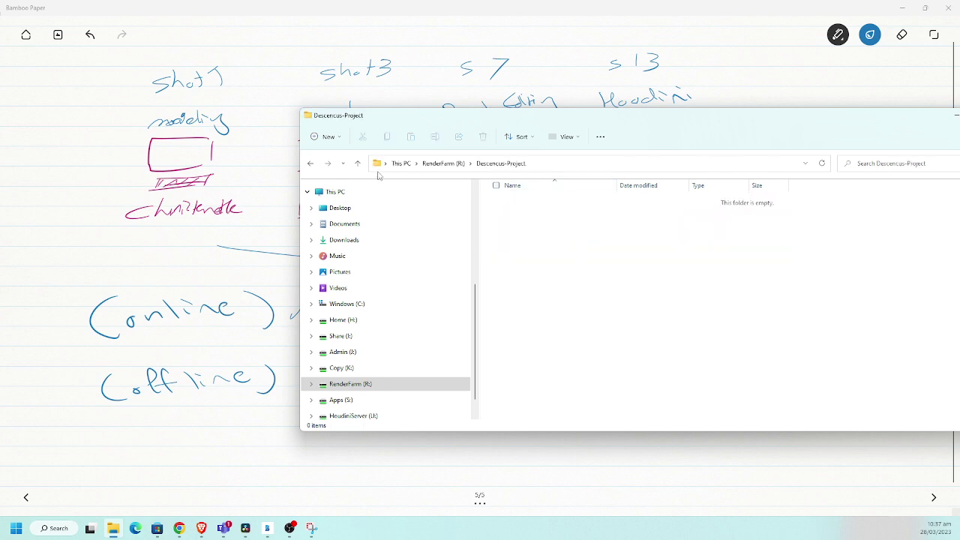
pyautogui.click(311, 163)
# - Rename the project folder on the RenderFarm drive as Nuke-Example-Project
pyautogui.click(531, 250)
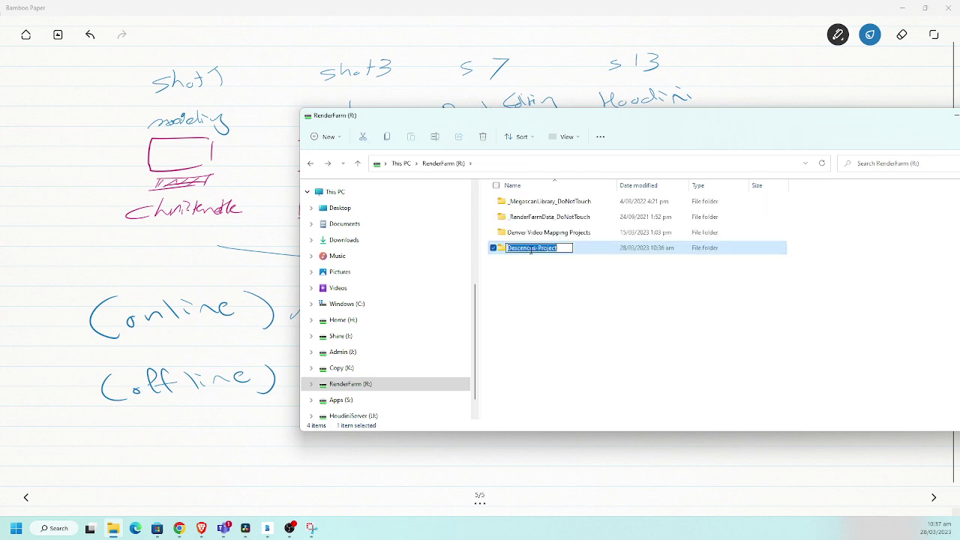
pyautogui.press('Home')
pyautogui.hotkey('ctrl', 'shift', 'Right')
pyautogui.write('Nuk')
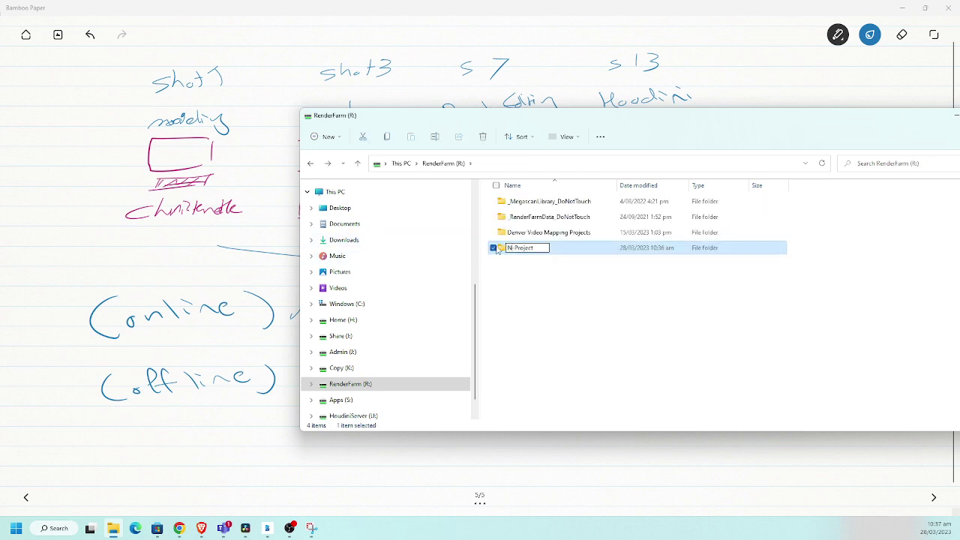
pyautogui.write('e-Example')
pyautogui.press('Return')
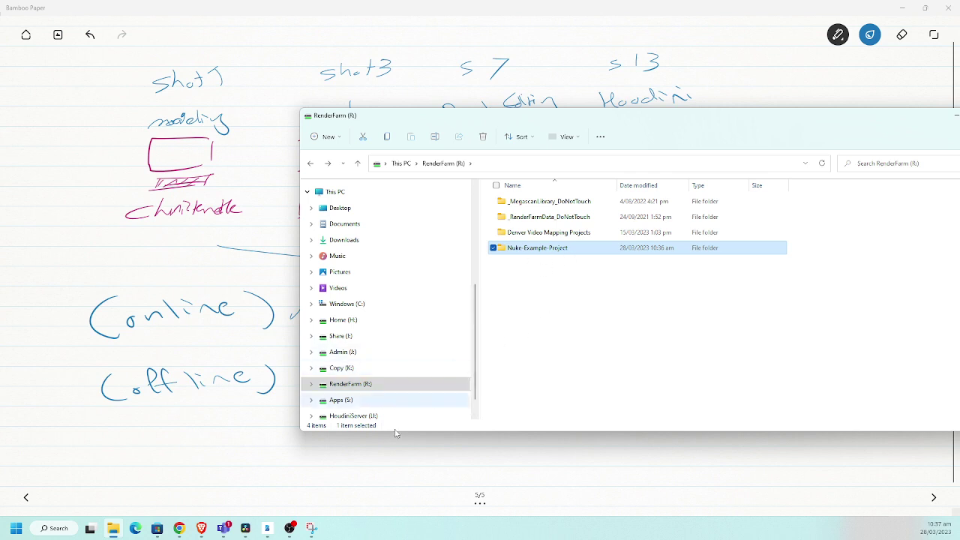
# - Create a folder named Footage inside Nuke-Example-Project and open it
pyautogui.doubleClick(525, 249)
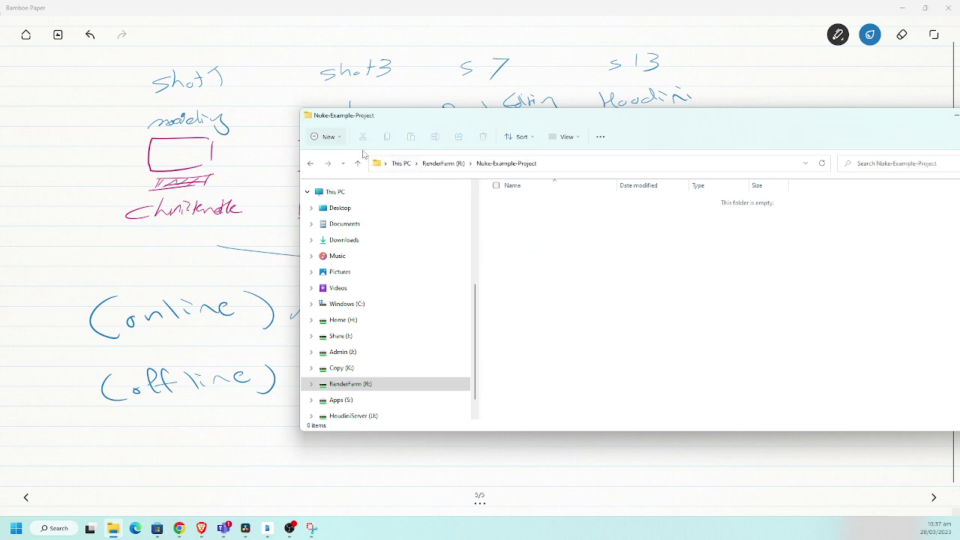
pyautogui.click(327, 136)
pyautogui.click(341, 154)
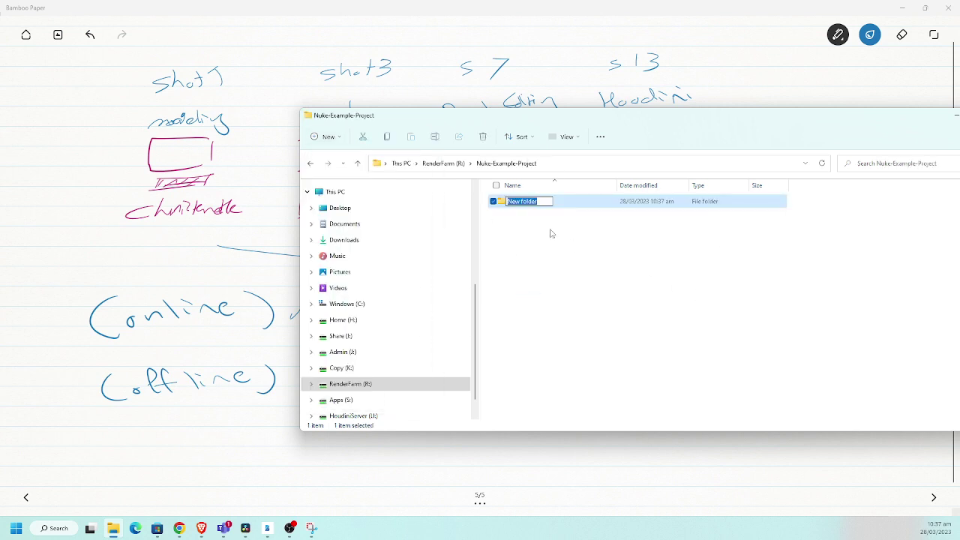
pyautogui.write('Footage')
pyautogui.press('Return')
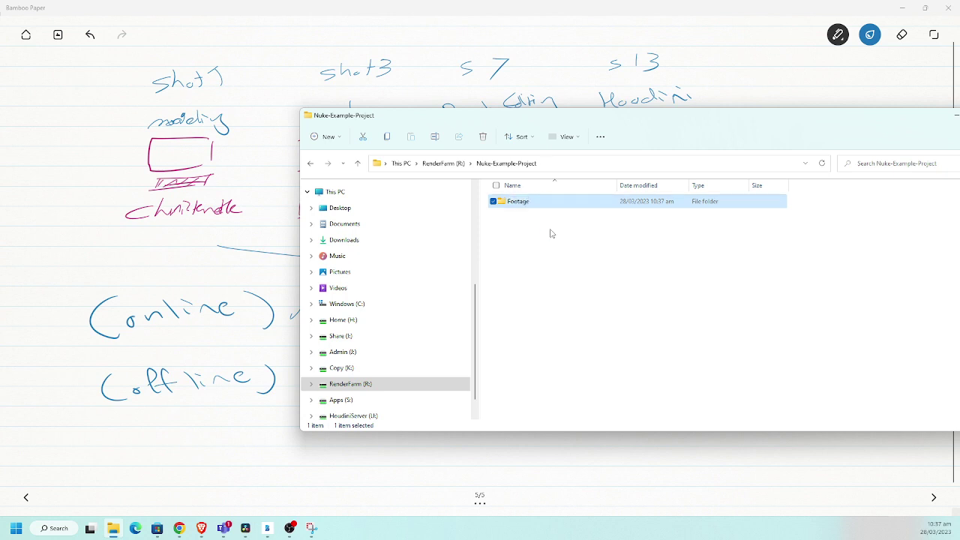
pyautogui.press('Return')
# - Open a second File Explorer window alongside the one showing the Footage folder
pyautogui.click(113, 528)
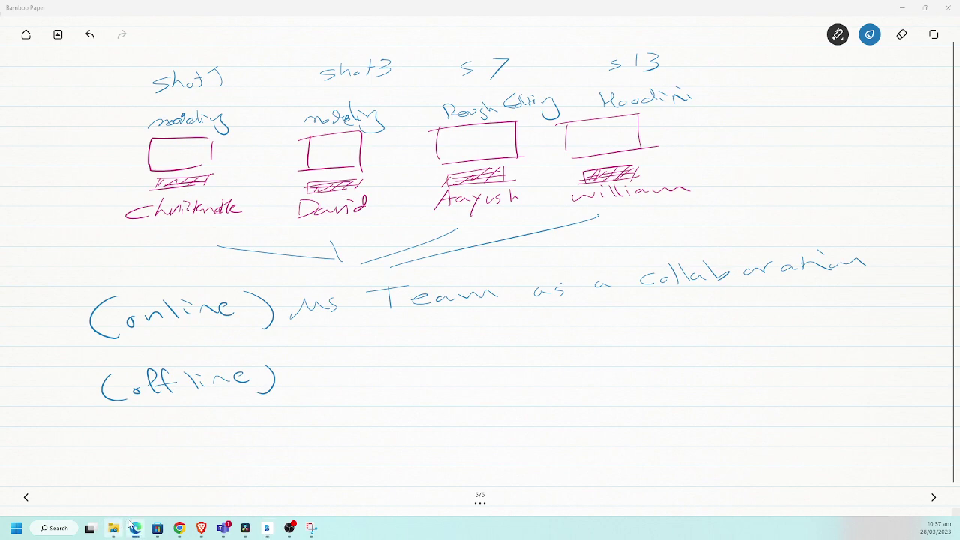
pyautogui.click(113, 528)
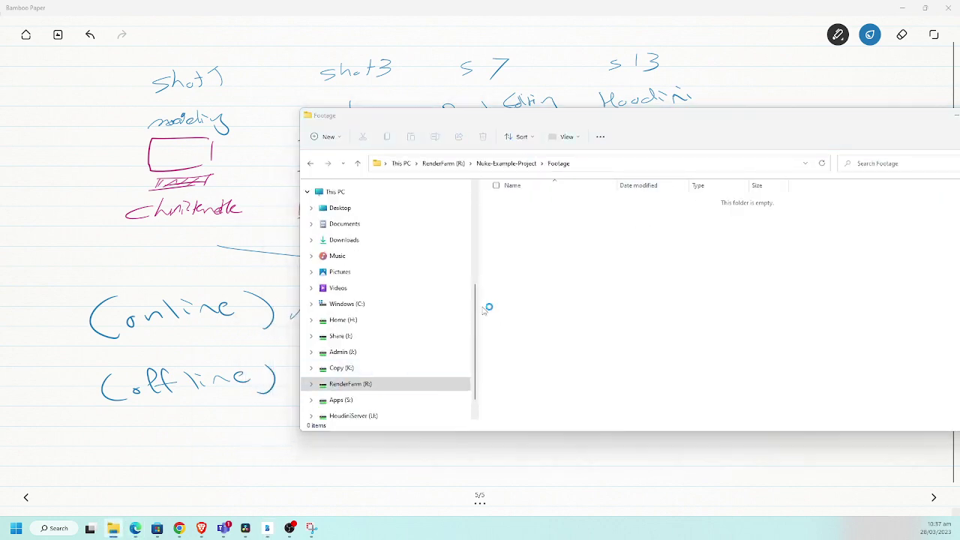
pyautogui.hotkey('ctrl', 'n')
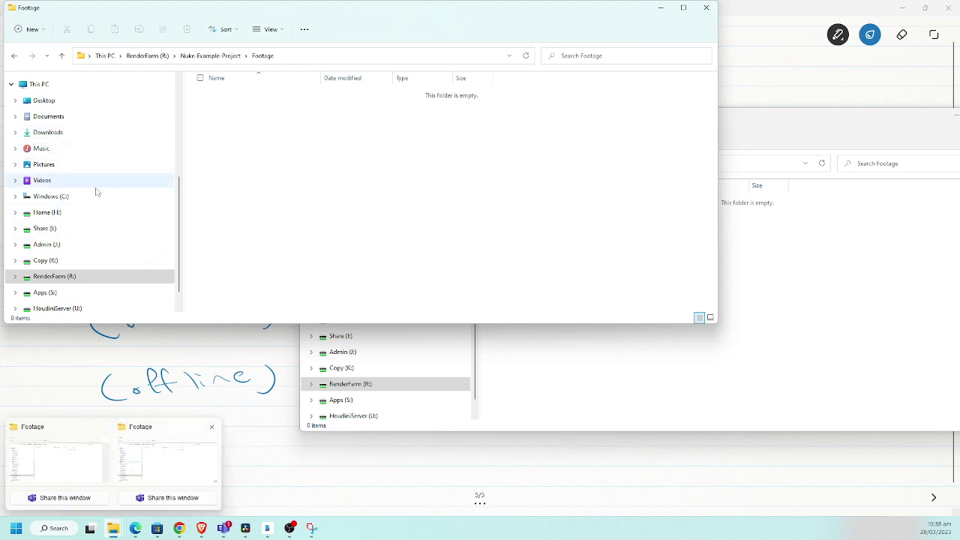
# - Copy the three A033 Blackmagic Raw clips from Students > Blackmagic Examples into the Footage folder
pyautogui.scroll(4, 174, 132)
pyautogui.click(84, 101)
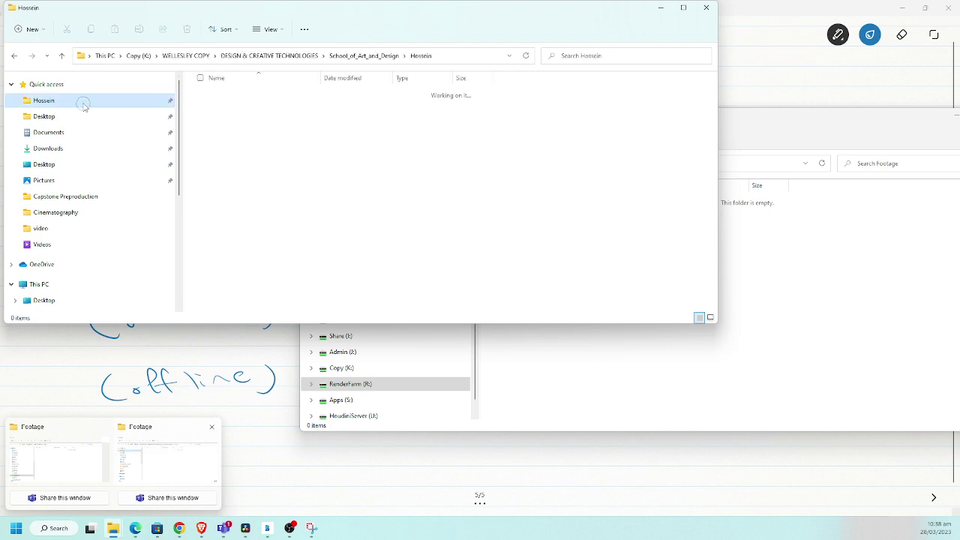
pyautogui.doubleClick(227, 141)
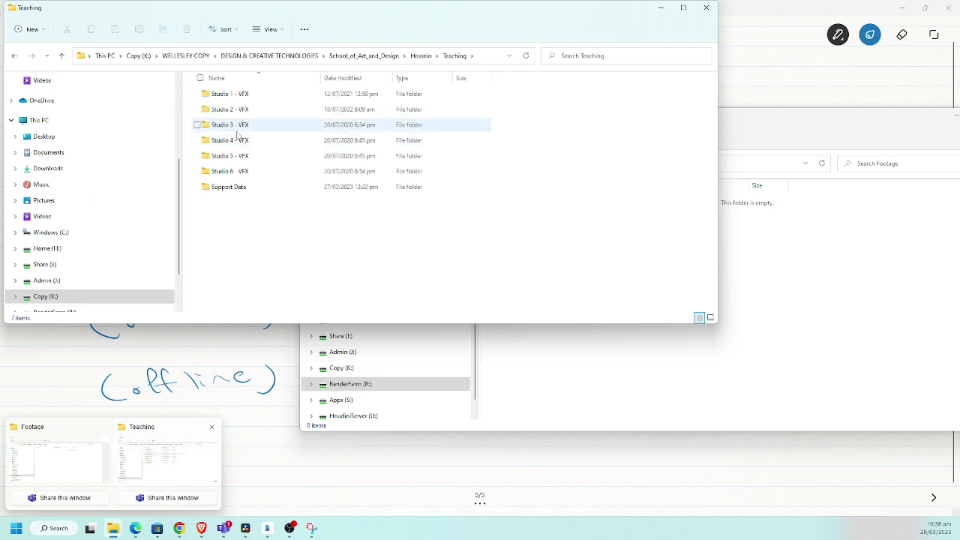
pyautogui.click(420, 55)
pyautogui.doubleClick(226, 128)
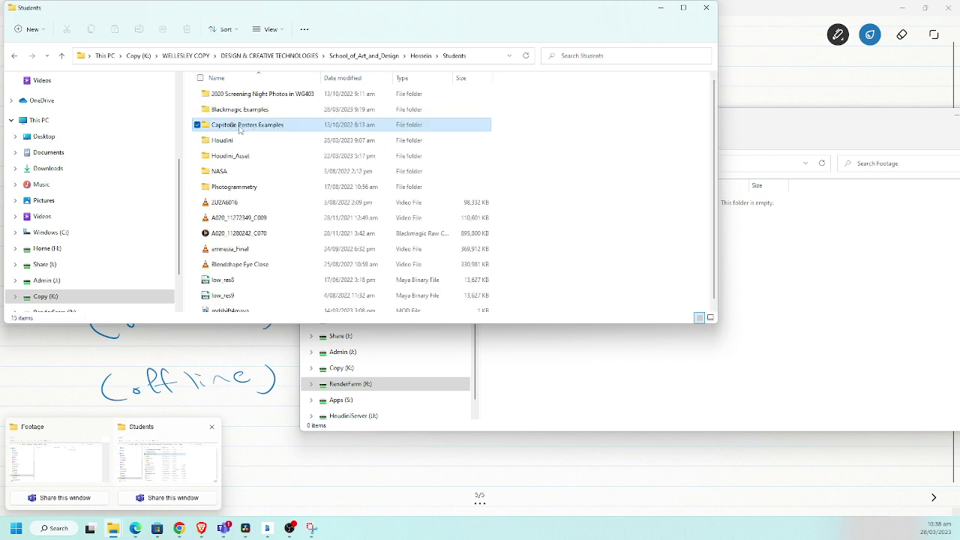
pyautogui.doubleClick(259, 113)
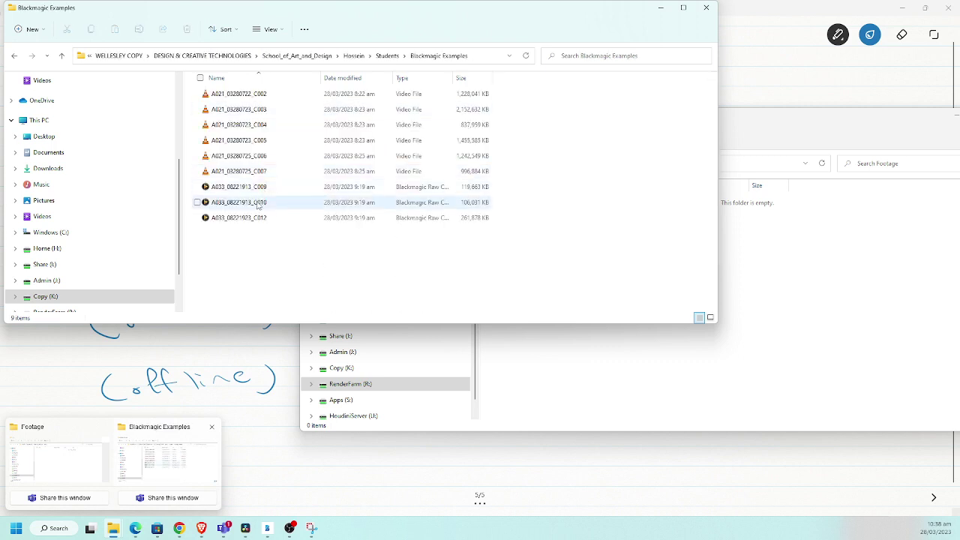
pyautogui.moveTo(260, 229); pyautogui.dragTo(788, 279)
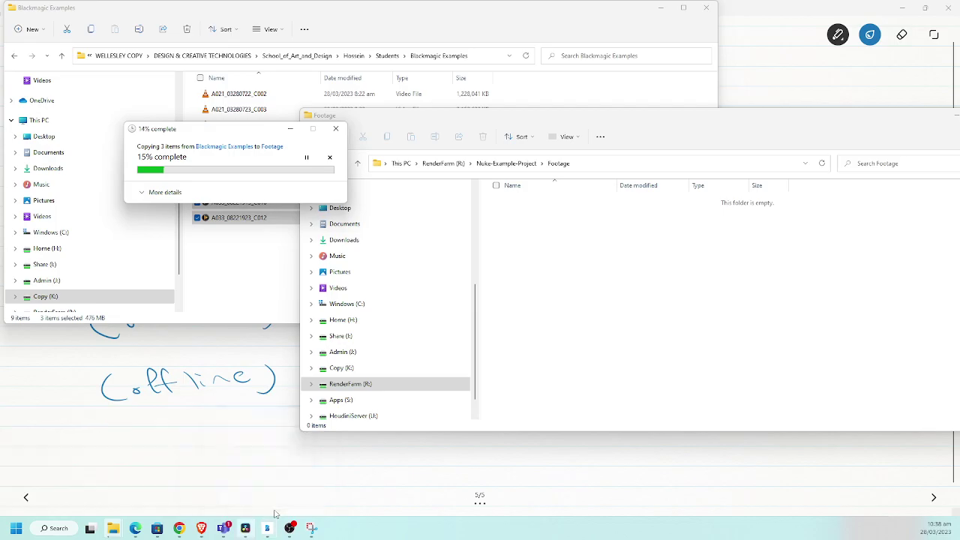
# - Switch to DaVinci Resolve and view the untitled project's settings
pyautogui.click(244, 528)
pyautogui.click(62, 17)
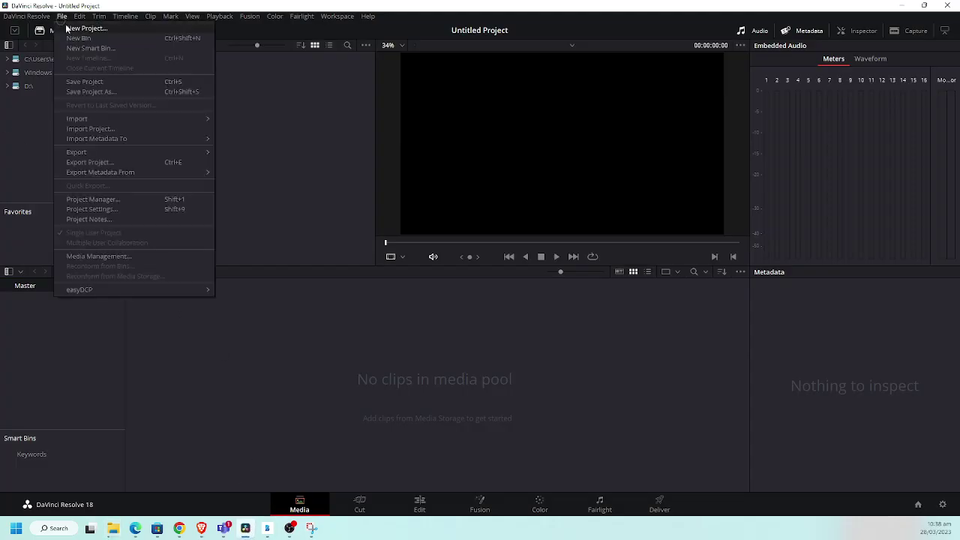
pyautogui.click(107, 91)
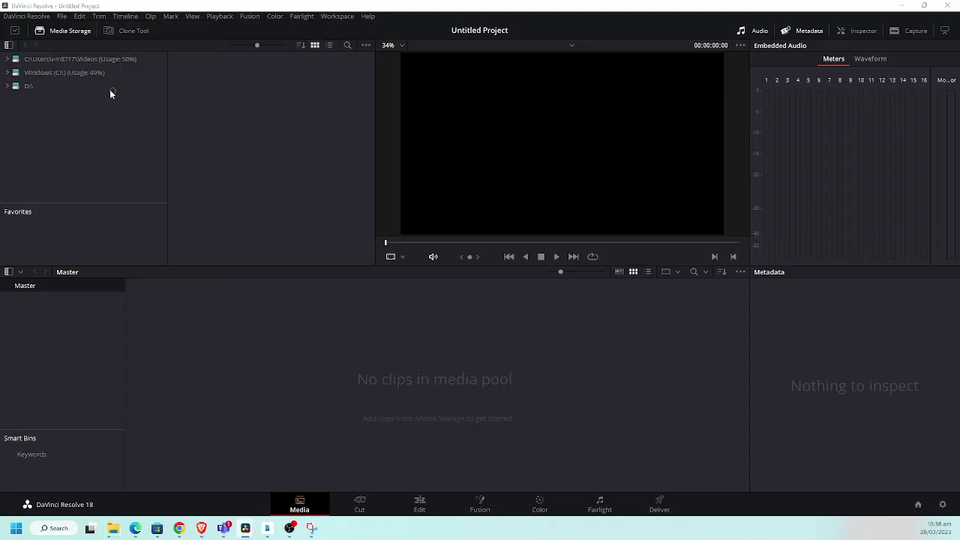
pyautogui.click(477, 284)
pyautogui.click(61, 16)
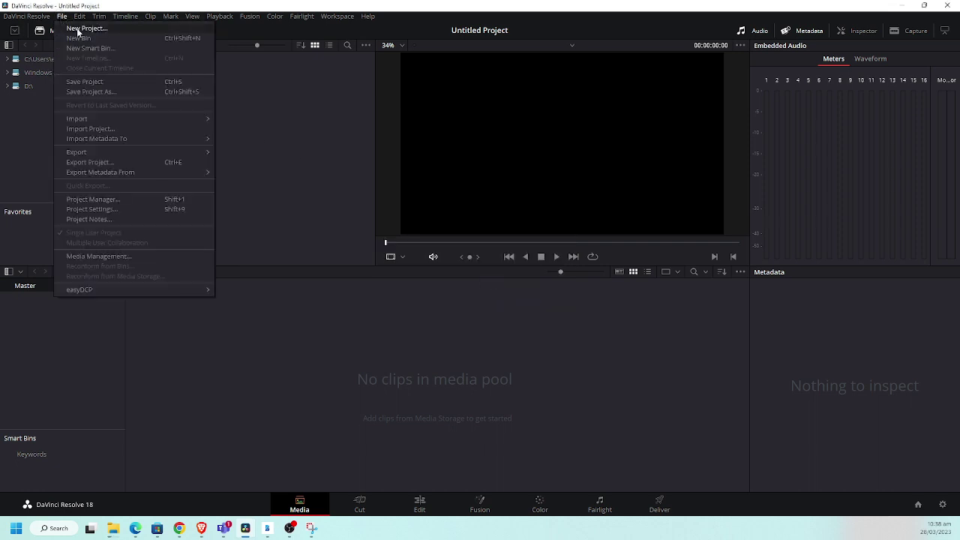
pyautogui.click(145, 210)
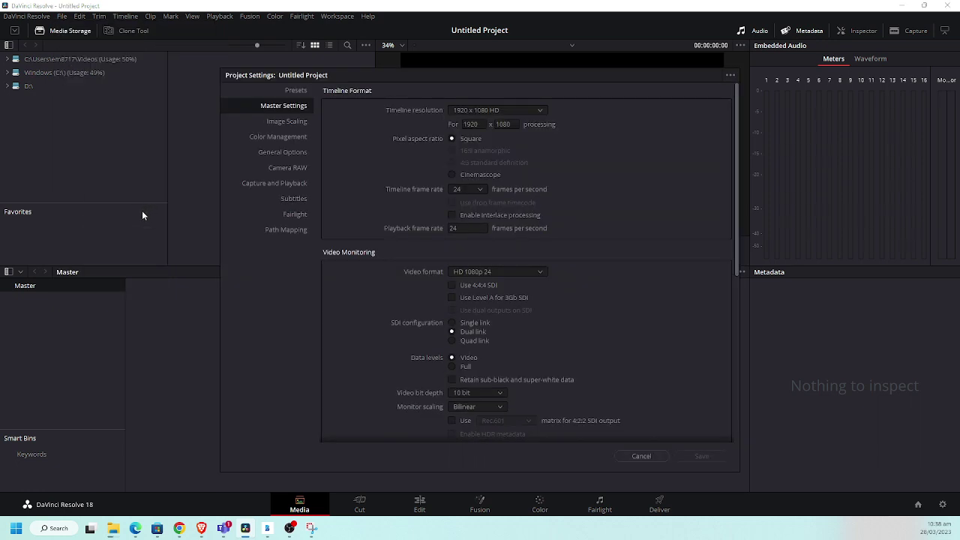
pyautogui.press('Escape')
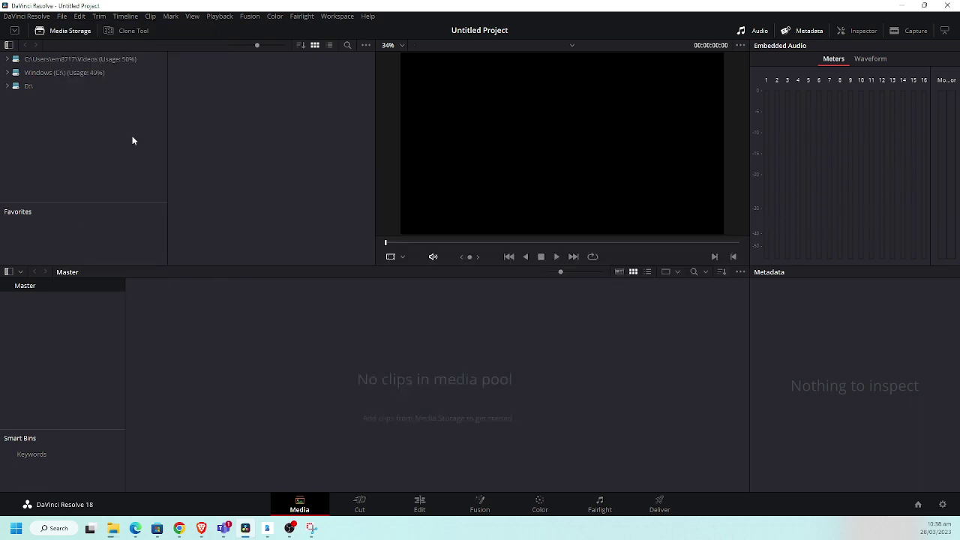
# - Open the Project Manager and shift its window slightly
pyautogui.click(48, 16)
pyautogui.moveTo(61, 16)
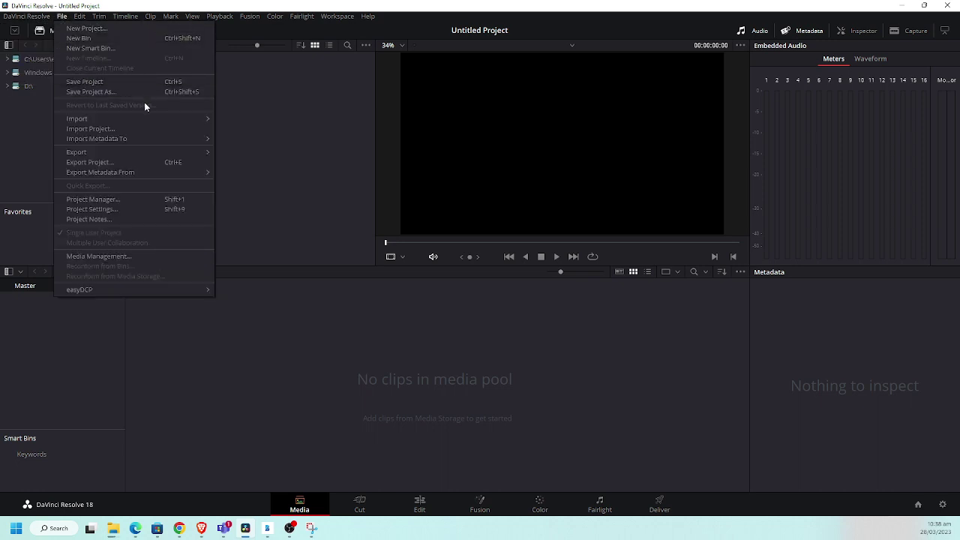
pyautogui.click(161, 204)
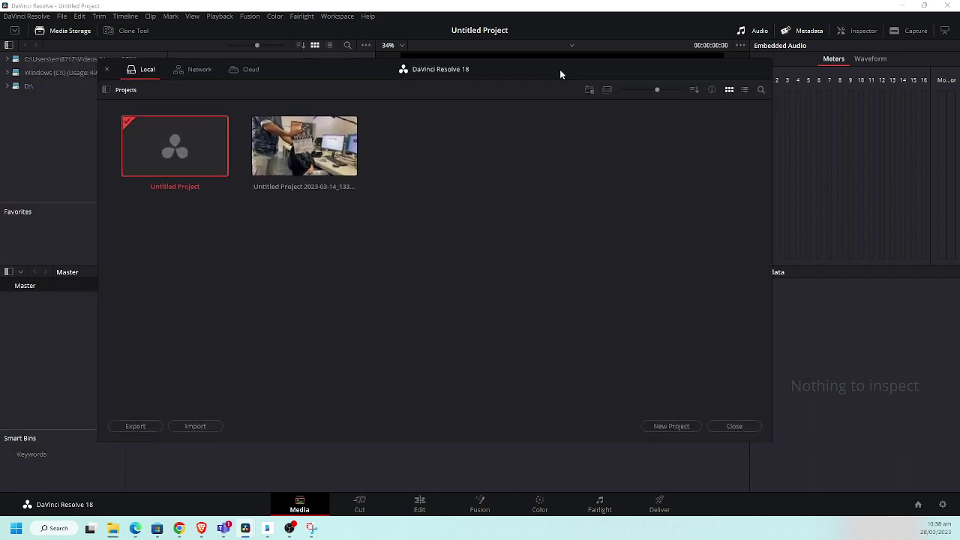
pyautogui.moveTo(564, 72); pyautogui.dragTo(575, 82)
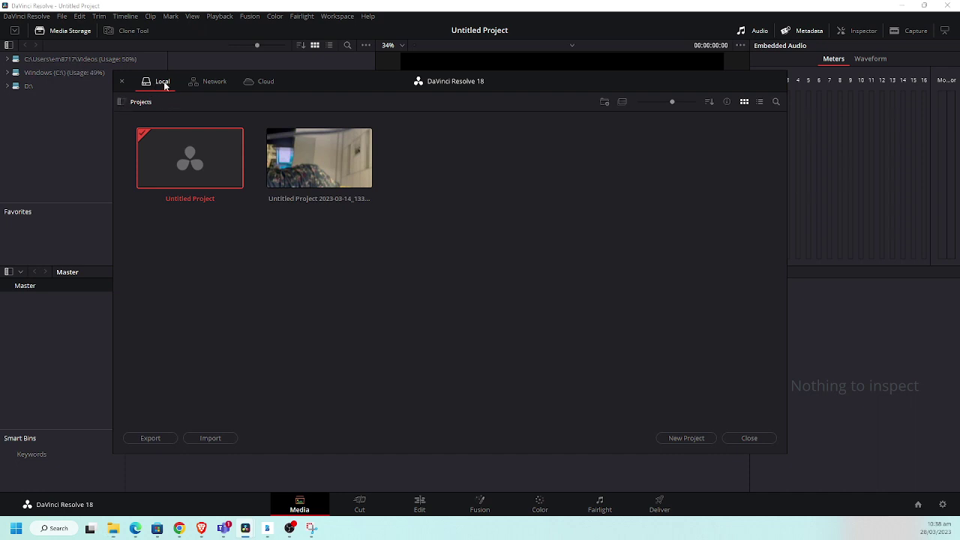
# - Check the Network and Cloud project locations, then return to the Local projects
pyautogui.click(214, 84)
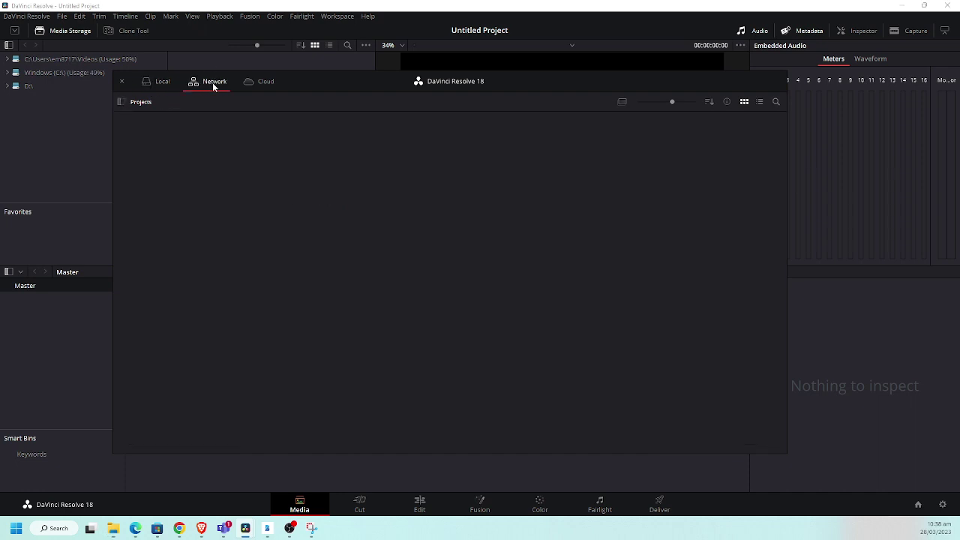
pyautogui.click(263, 86)
pyautogui.click(164, 84)
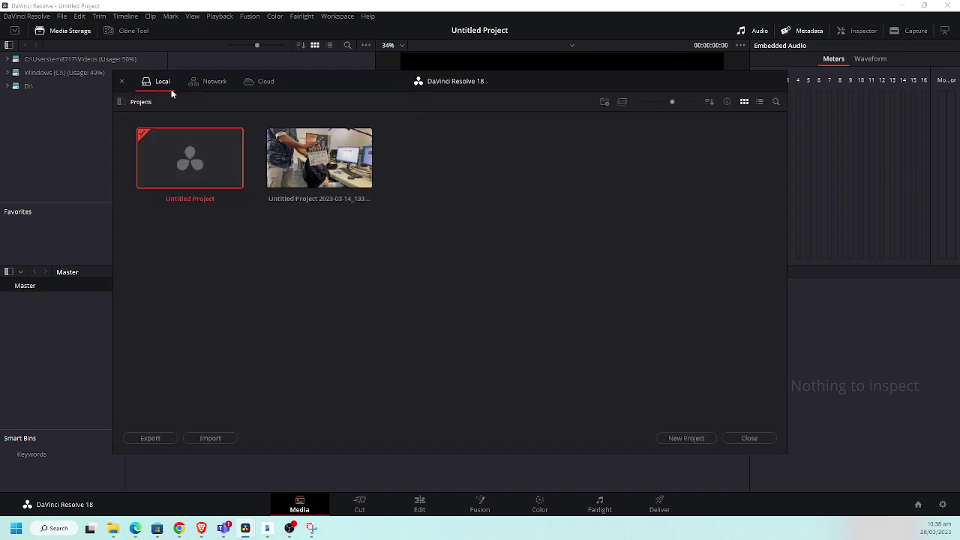
# - Show the project libraries, start adding a new local library and browse for its location
pyautogui.click(119, 101)
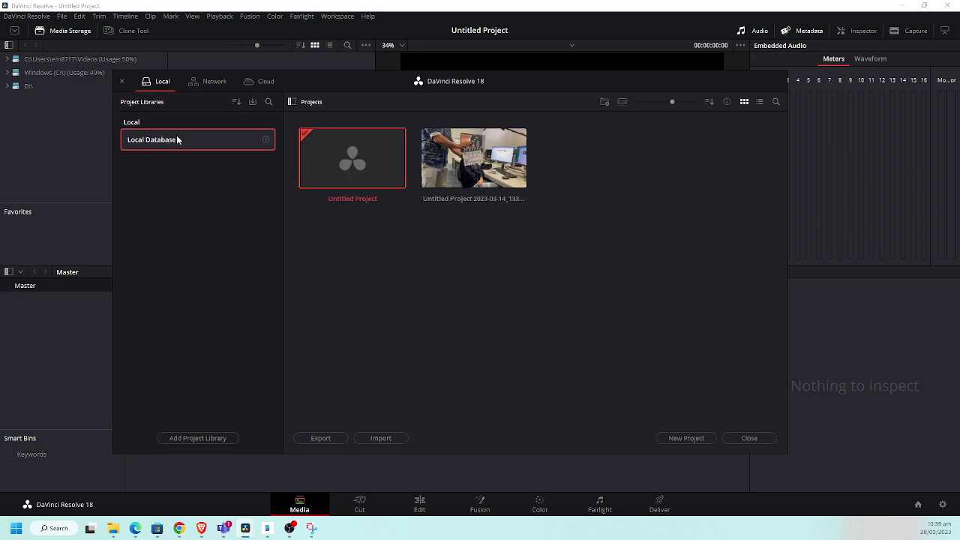
pyautogui.click(203, 438)
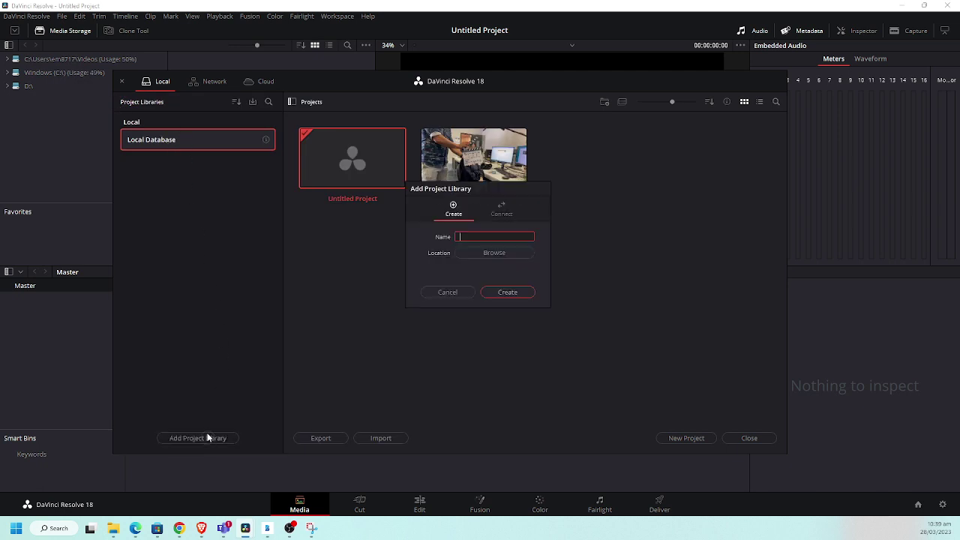
pyautogui.click(493, 252)
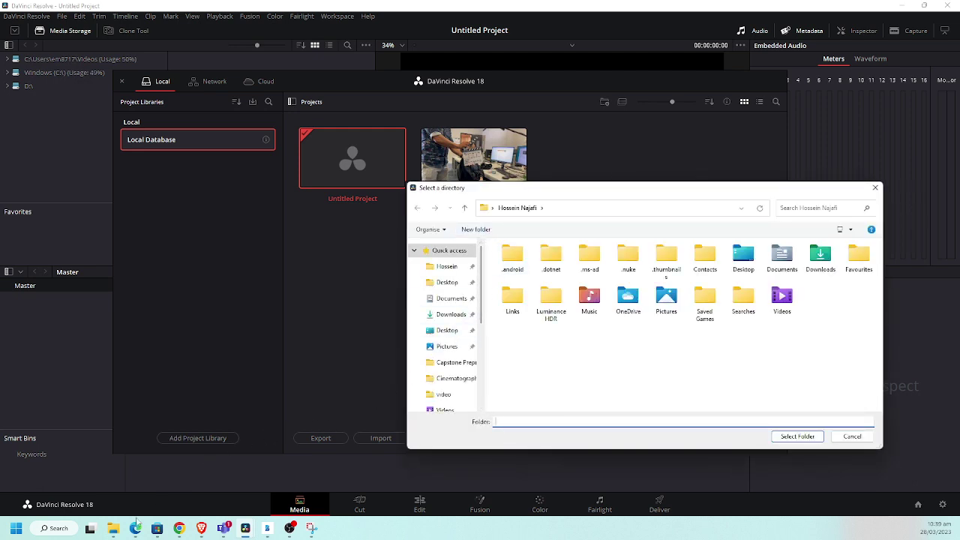
# - Switch to File Explorer and pin the Nuke-Example-Project folder from the RenderFarm drive to Quick access
pyautogui.click(113, 527)
pyautogui.moveTo(113, 527)
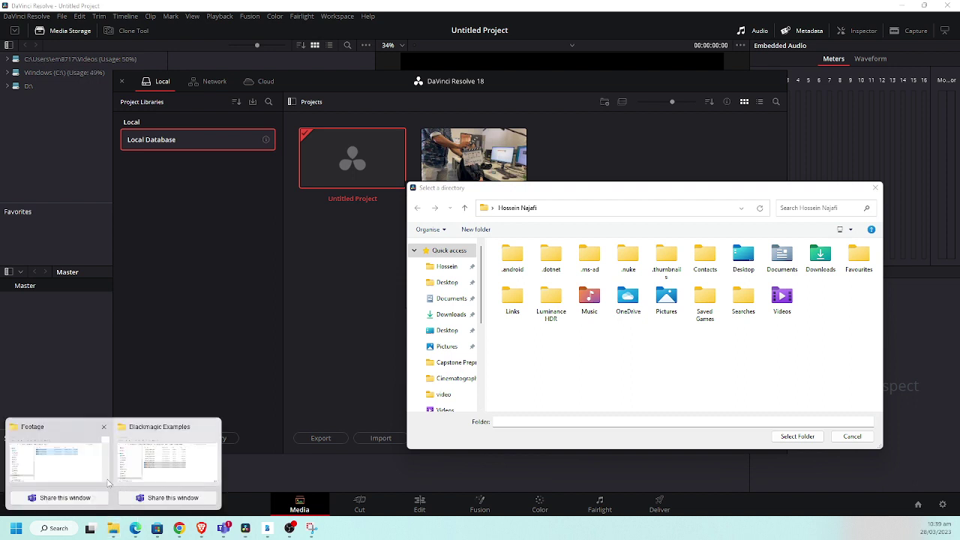
pyautogui.click(60, 457)
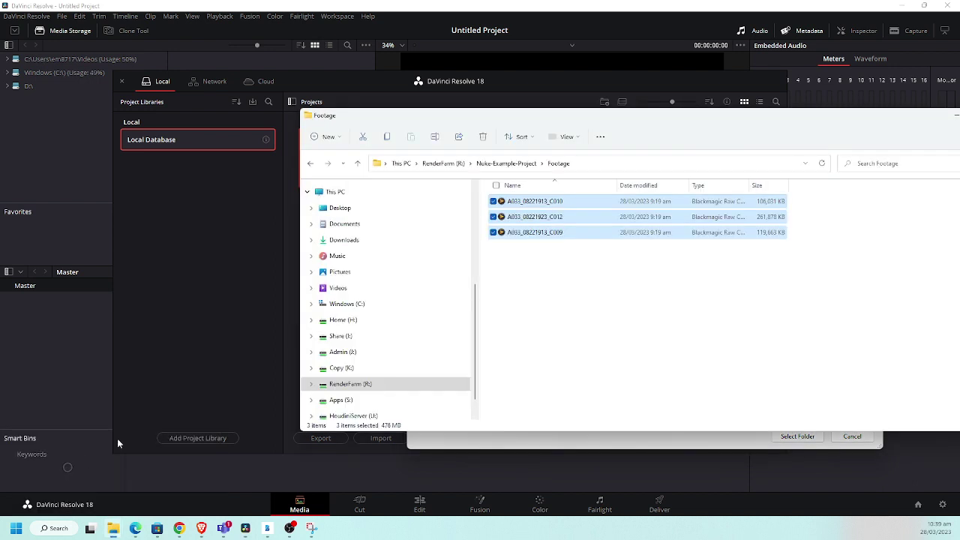
pyautogui.click(510, 164)
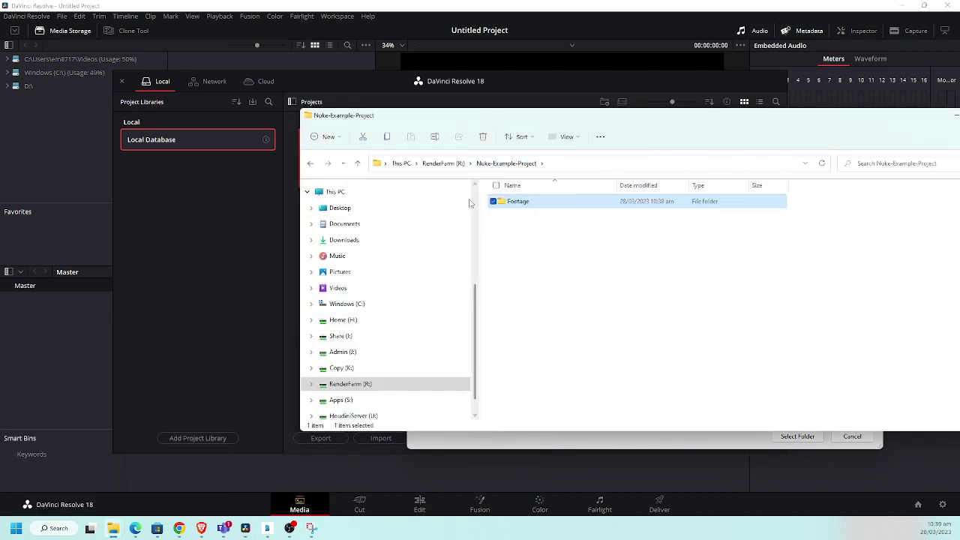
pyautogui.click(453, 165)
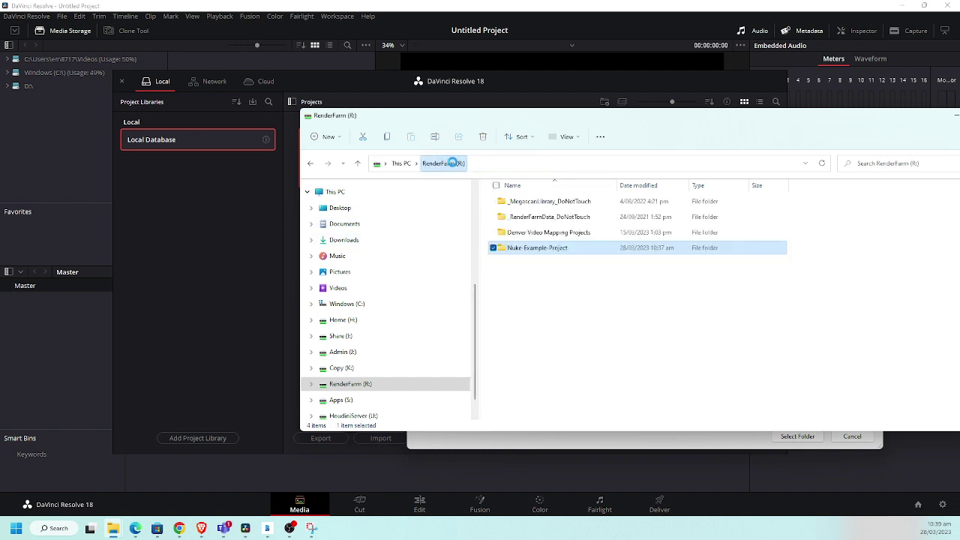
pyautogui.scroll(5, 476, 247)
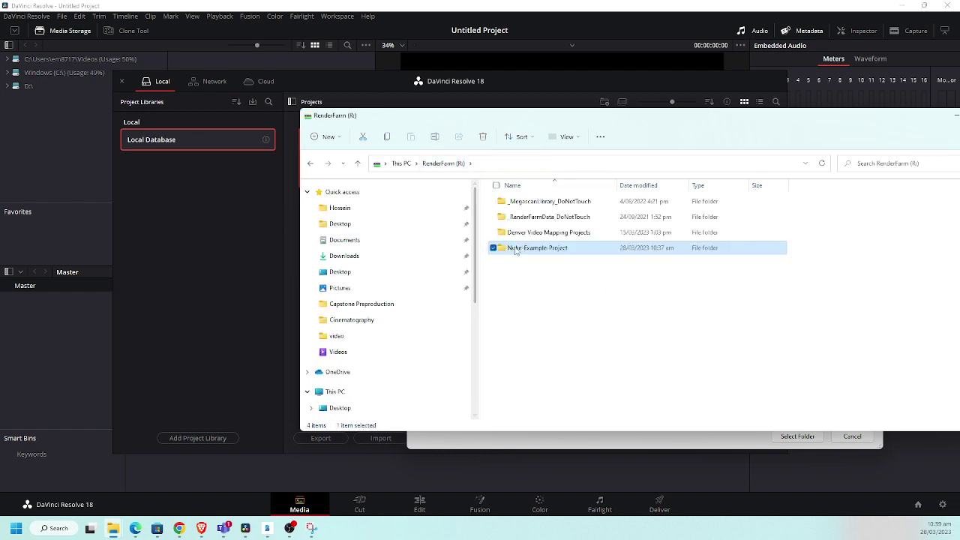
pyautogui.moveTo(491, 250); pyautogui.dragTo(343, 235)
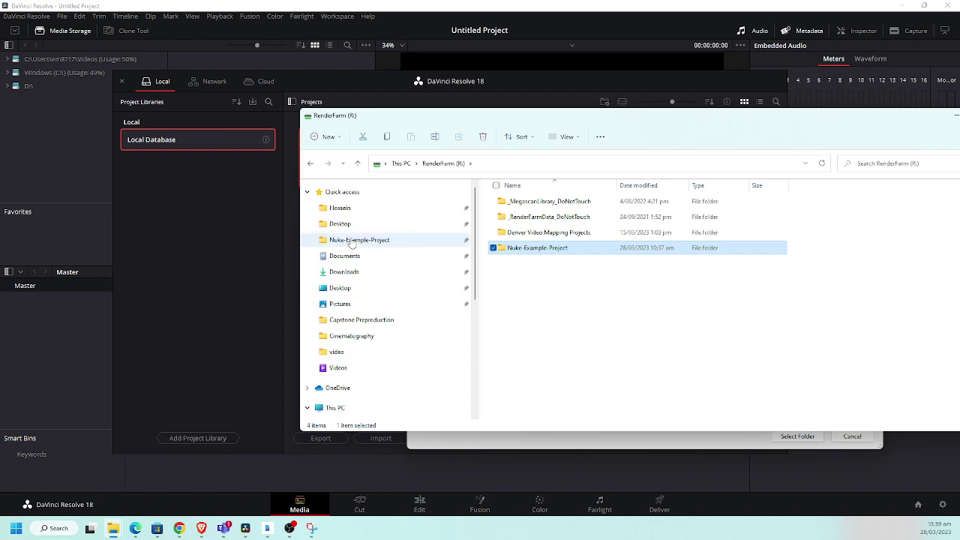
# - Switch back to DaVinci Resolve, try to choose Nuke-Example-Project as the new library's location, and cancel adding the library
pyautogui.click(379, 97)
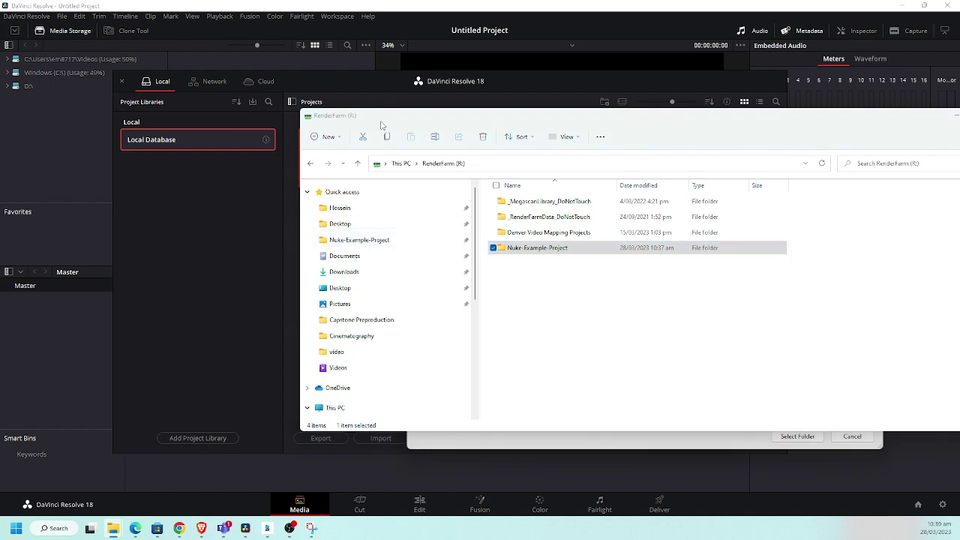
pyautogui.moveTo(881, 121); pyautogui.dragTo(728, 154)
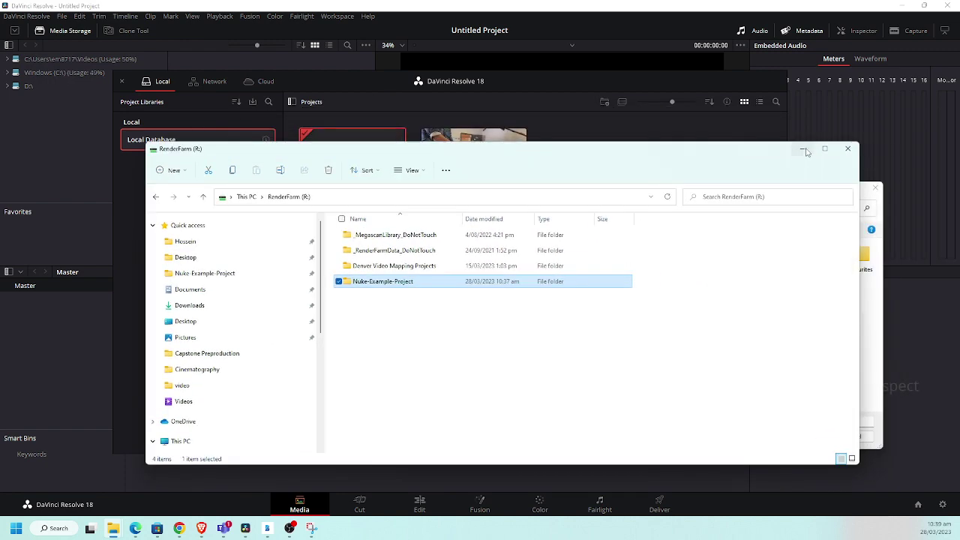
pyautogui.click(809, 153)
pyautogui.click(459, 298)
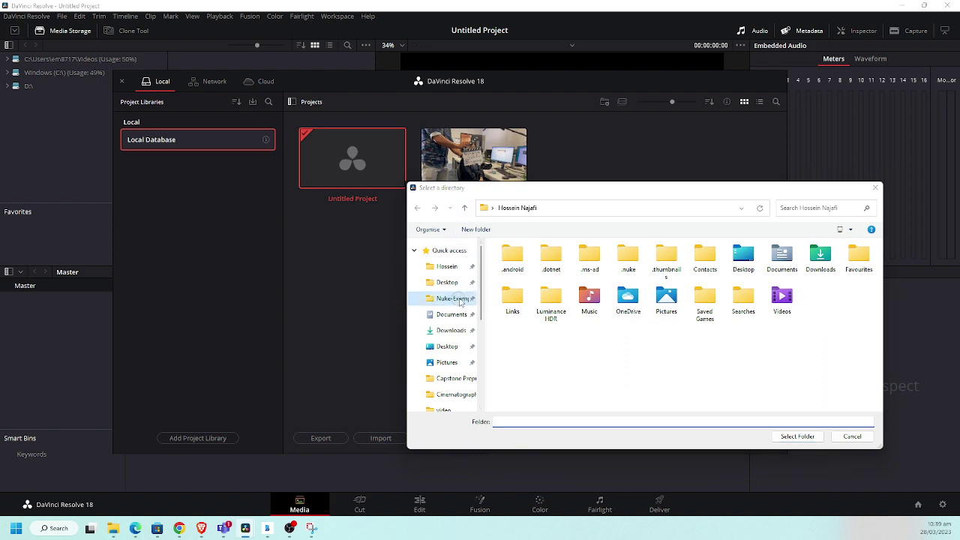
pyautogui.click(593, 273)
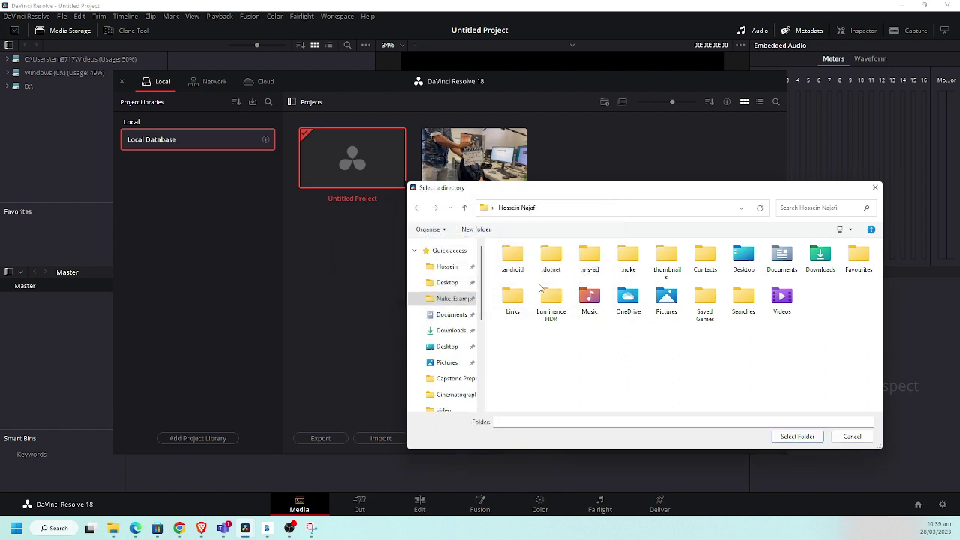
pyautogui.click(454, 300)
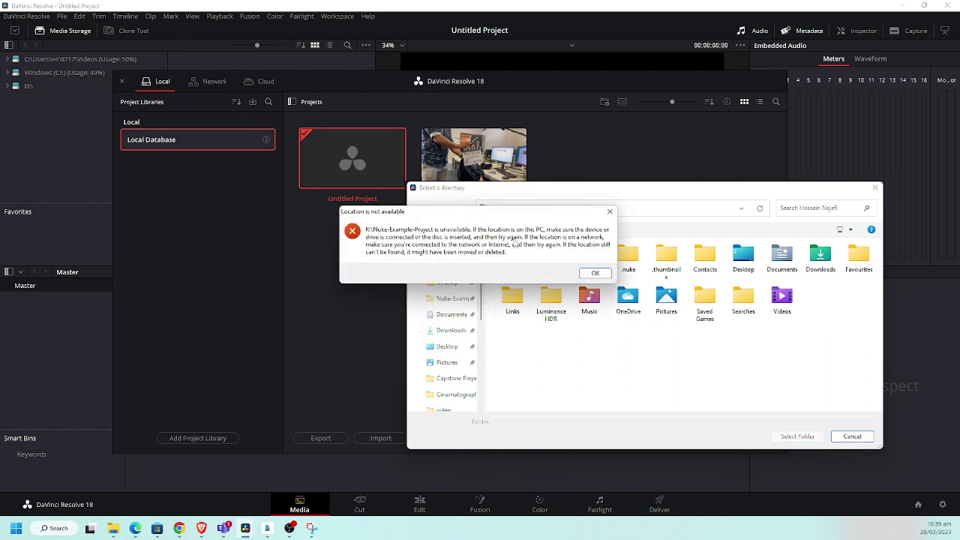
pyautogui.click(594, 274)
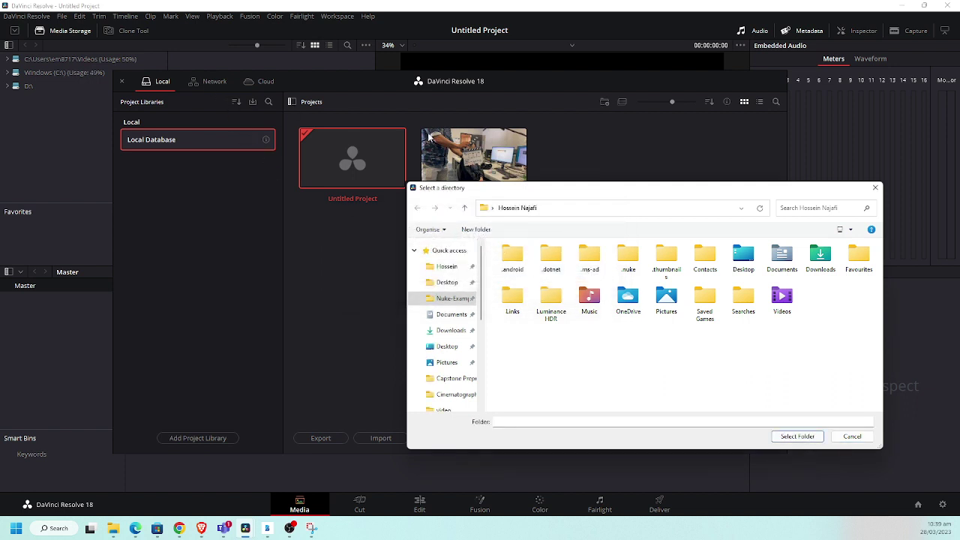
pyautogui.click(875, 187)
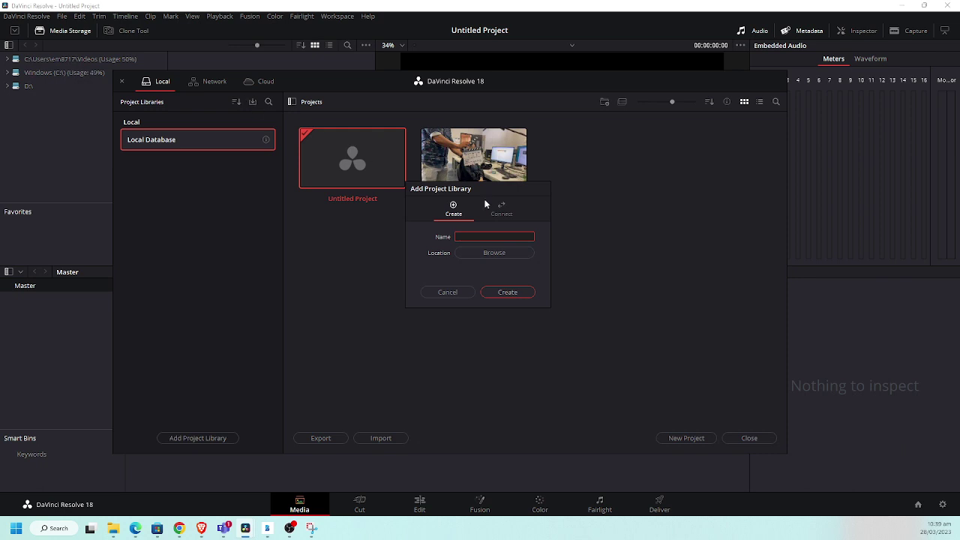
pyautogui.click(447, 292)
# - Try to restore a network project library from a backup file in the Nuke-Example-Project folder
pyautogui.click(216, 82)
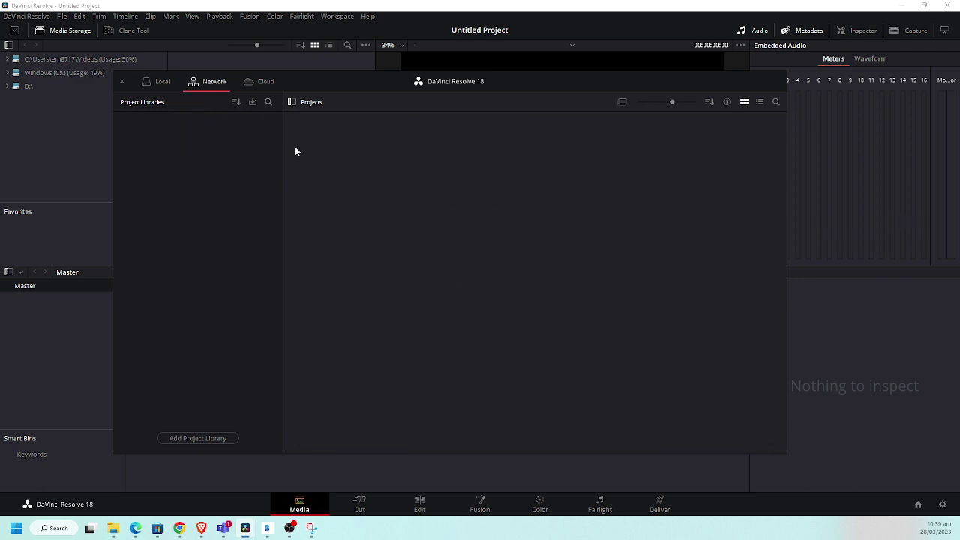
pyautogui.click(251, 103)
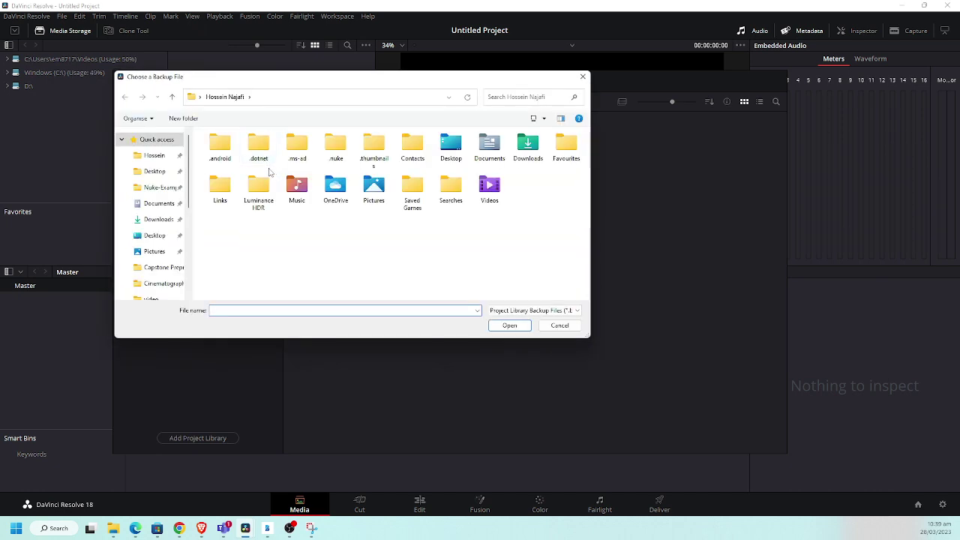
pyautogui.click(170, 188)
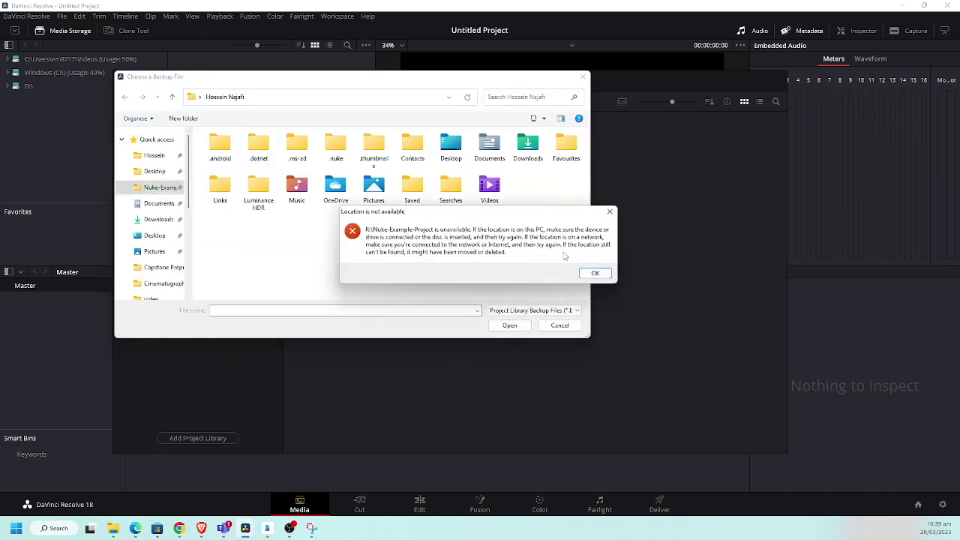
pyautogui.click(588, 271)
pyautogui.click(559, 325)
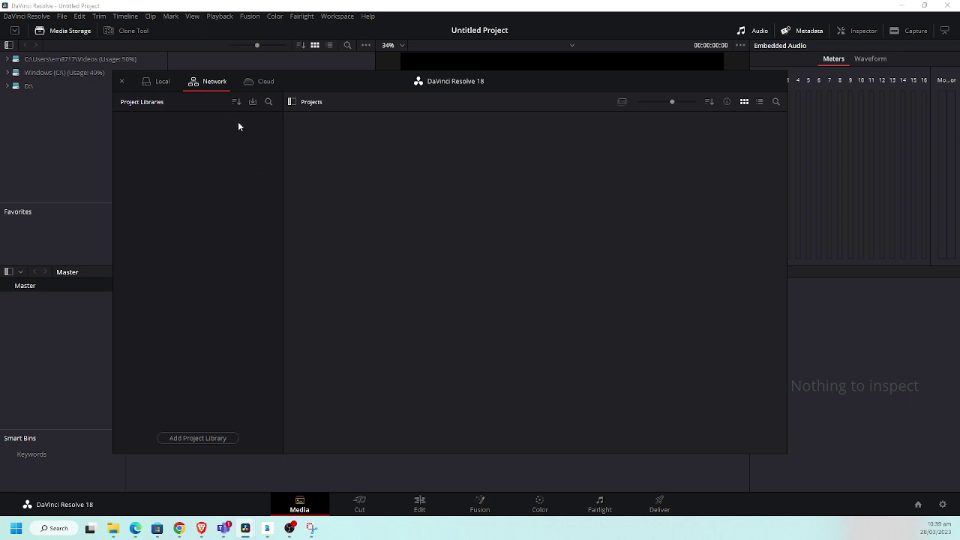
# - Return to the Local projects and open the Untitled Project
pyautogui.click(162, 82)
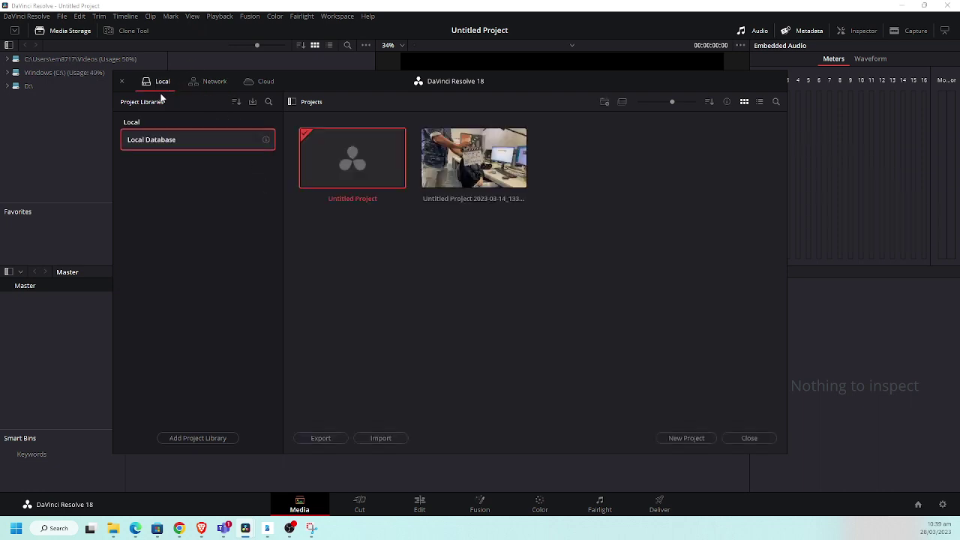
pyautogui.doubleClick(362, 180)
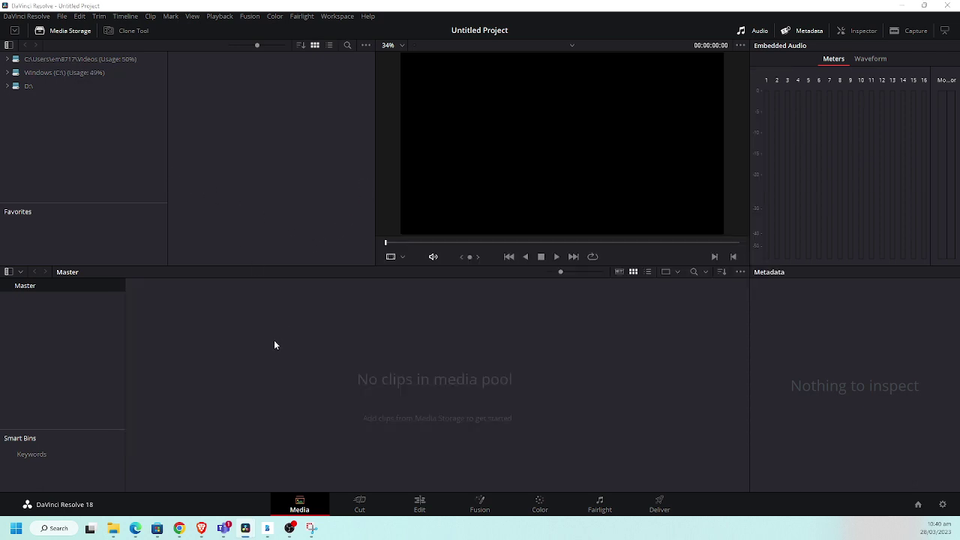
# - Switch to File Explorer and try to bring the three clips from Nuke-Example-Project's Footage folder into Resolve's media pool
pyautogui.hotkey('alt', 'Tab')
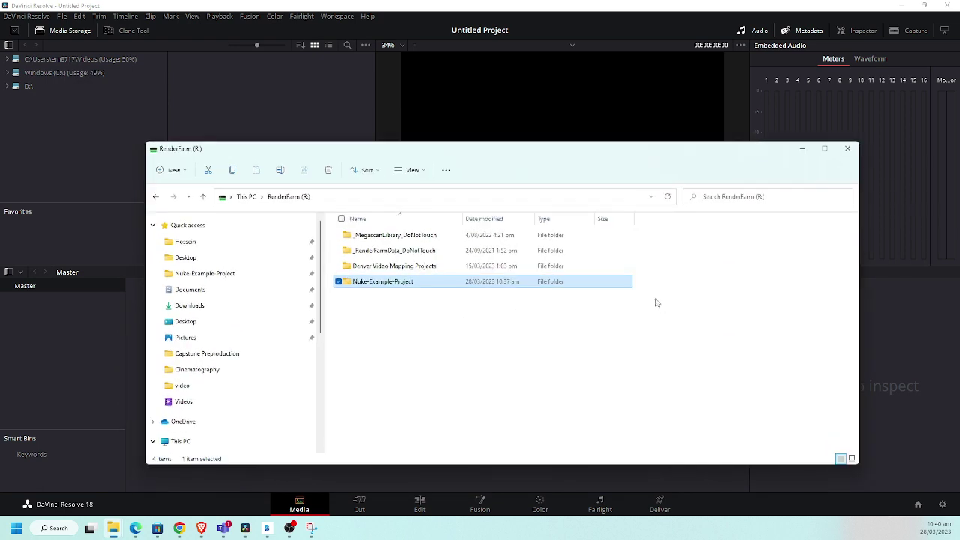
pyautogui.doubleClick(384, 286)
pyautogui.doubleClick(369, 244)
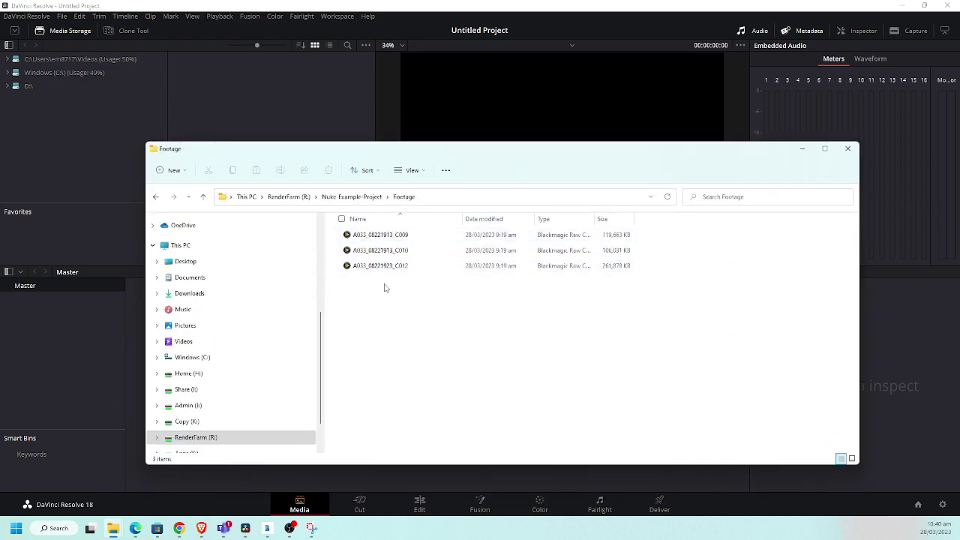
pyautogui.moveTo(386, 287); pyautogui.dragTo(405, 231)
pyautogui.moveTo(381, 153); pyautogui.dragTo(620, 180)
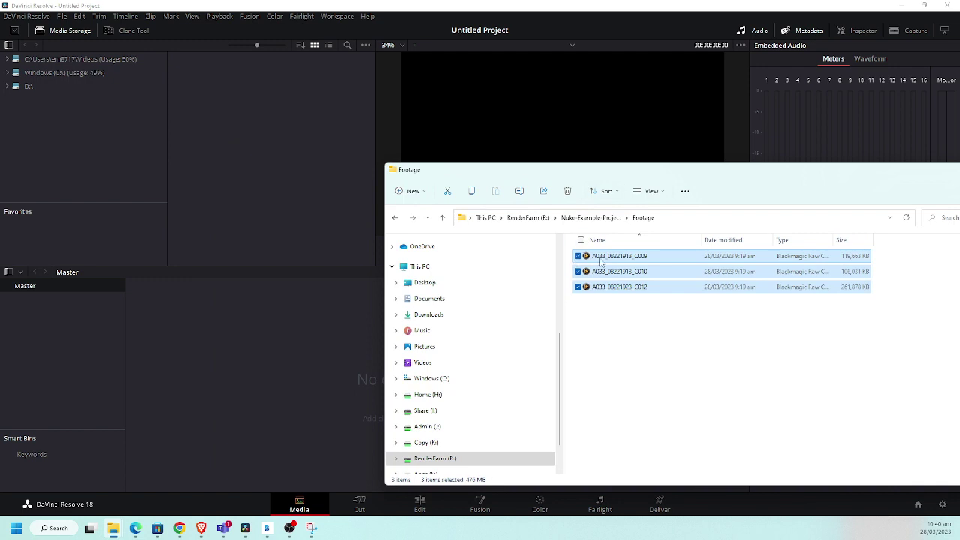
pyautogui.moveTo(600, 260); pyautogui.dragTo(275, 330)
pyautogui.moveTo(605, 260); pyautogui.dragTo(259, 195)
pyautogui.click(307, 314)
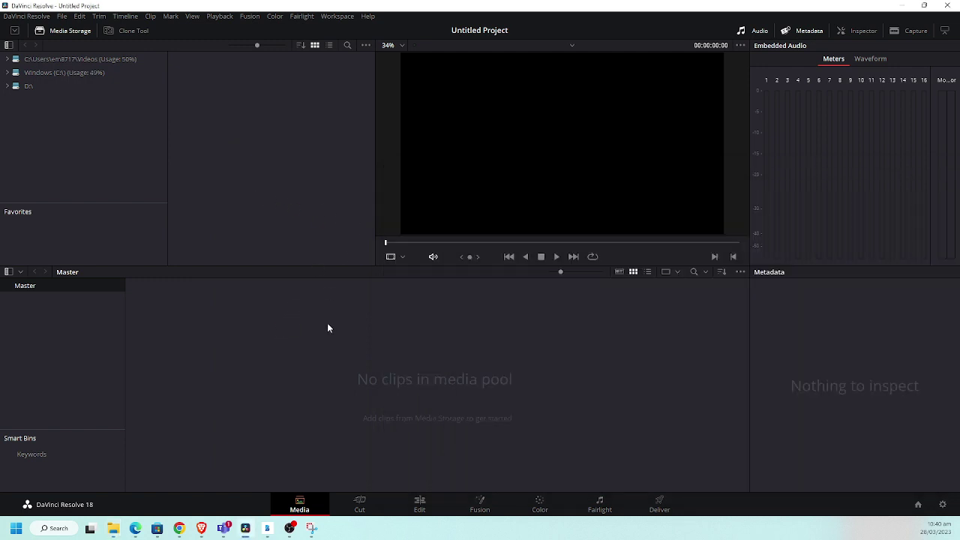
# - Start a media import and try to browse to the path R:\Nuke-Example-Project\Footage copied from File Explorer
pyautogui.hotkey('ctrl', 'i')
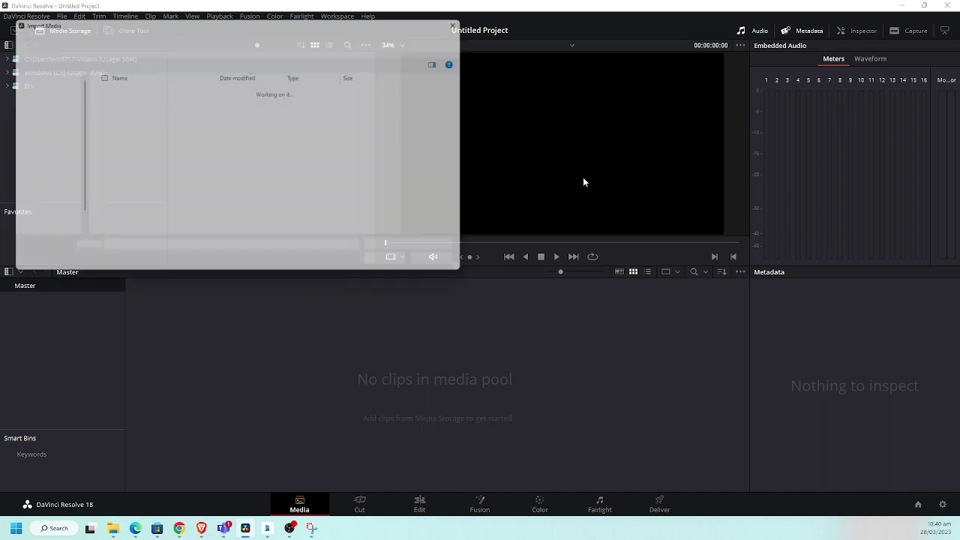
pyautogui.hotkey('alt', 'Tab')
pyautogui.click(679, 217)
pyautogui.hotkey('ctrl', 'c')
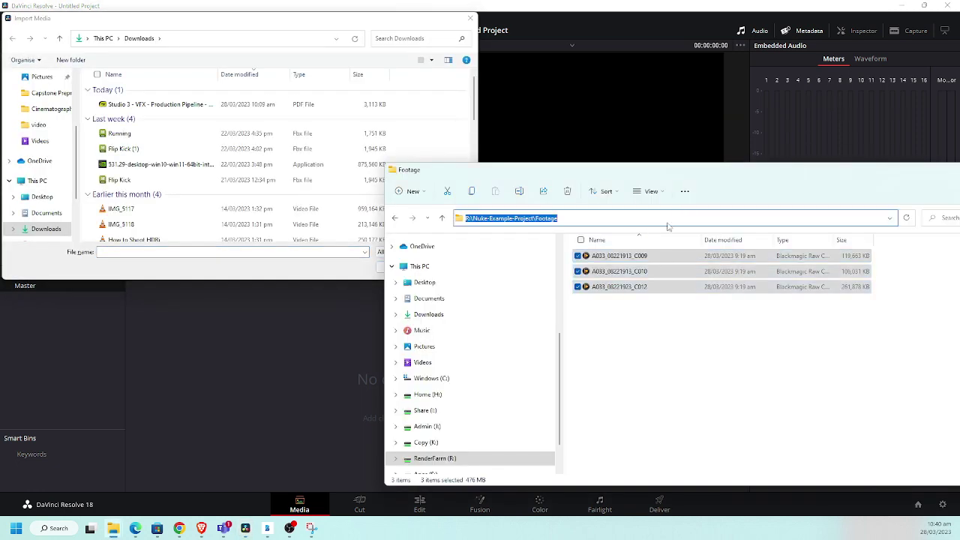
pyautogui.click(190, 38)
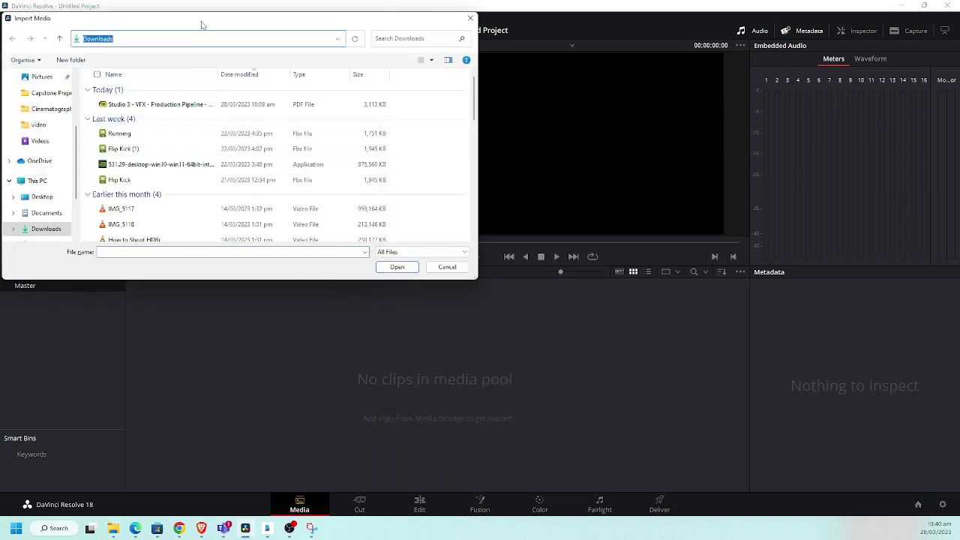
pyautogui.hotkey('ctrl', 'v')
pyautogui.press('Return')
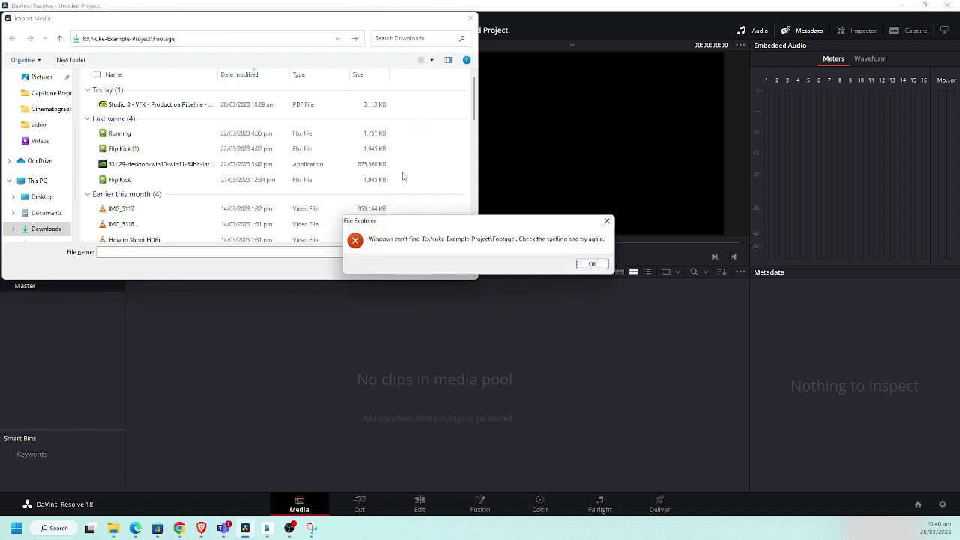
pyautogui.click(606, 263)
# - Try to open R:\Nuke-Example-Project\Footage as the file name to import
pyautogui.press('super+v')
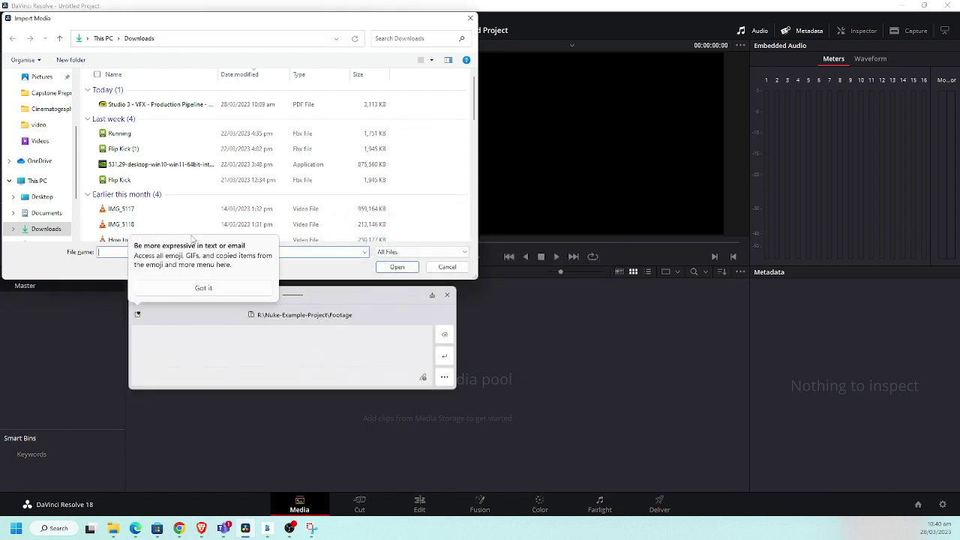
pyautogui.press('Return')
pyautogui.press('Return')
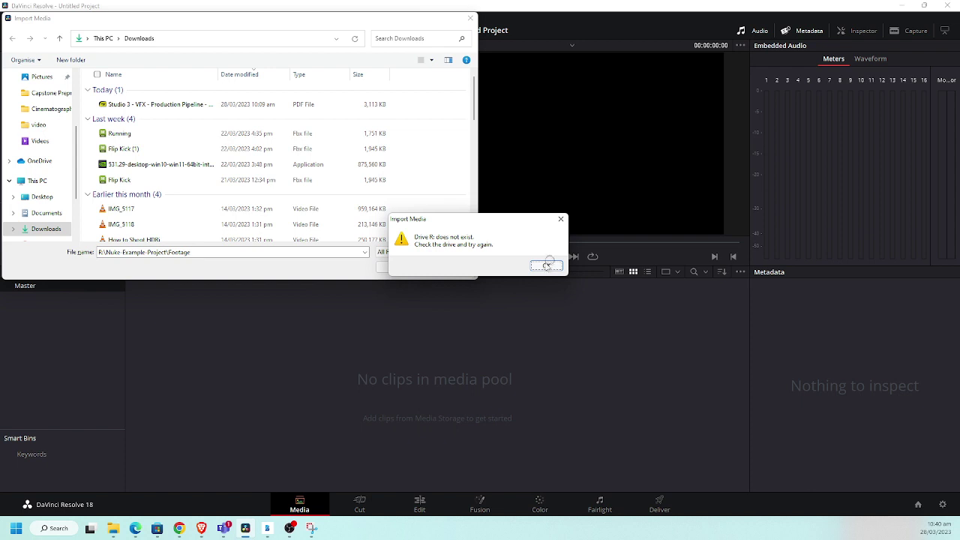
pyautogui.click(544, 265)
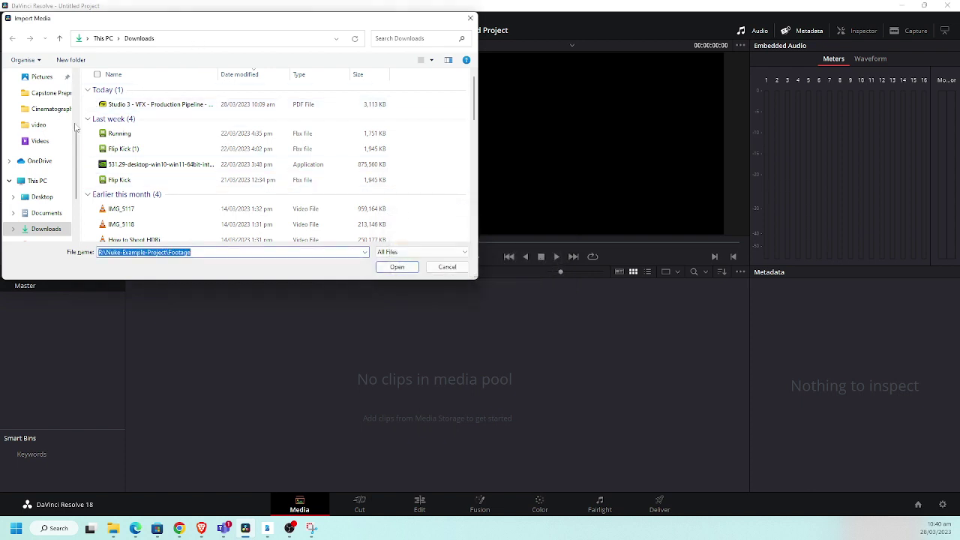
# - Look for the RenderFarm drive under This PC among the import locations, and cancel the media import
pyautogui.scroll(3, 77, 166)
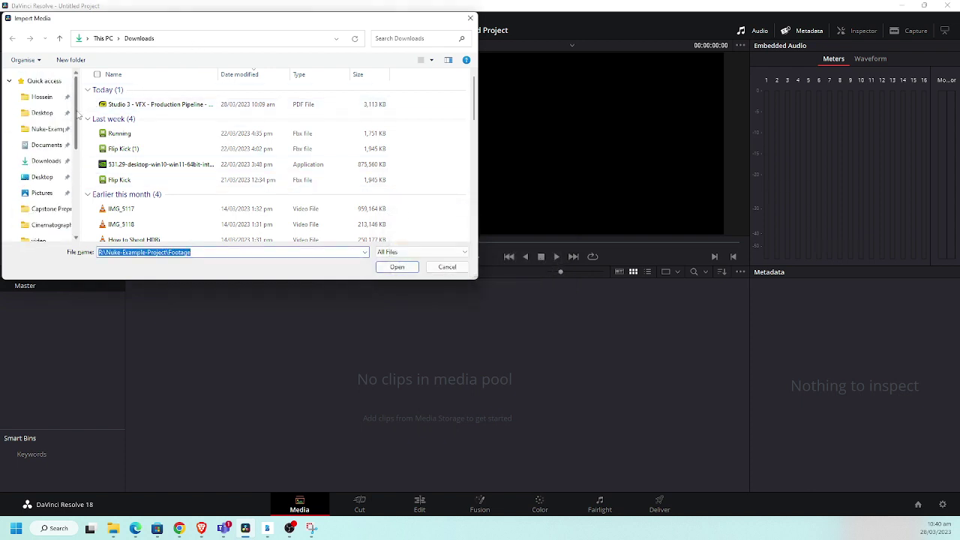
pyautogui.scroll(-5, 57, 199)
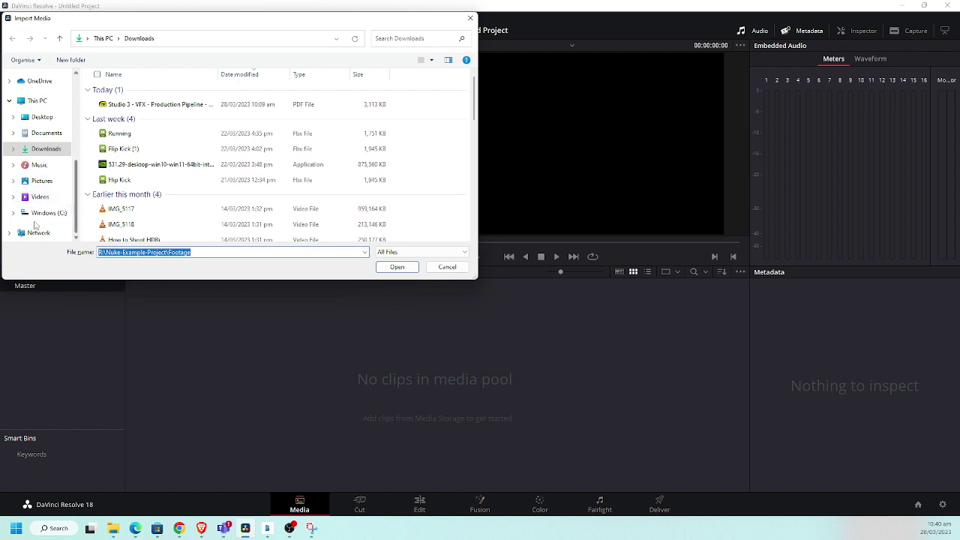
pyautogui.click(39, 101)
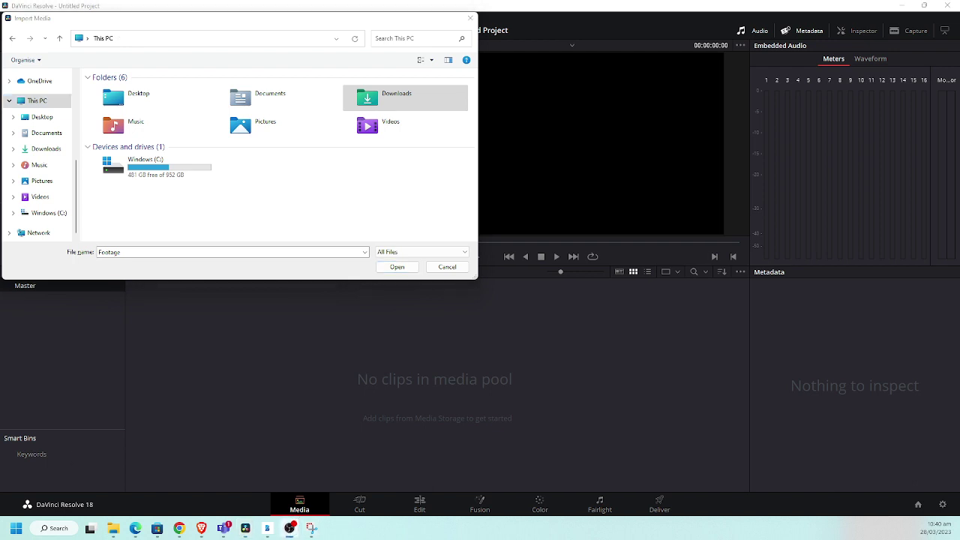
pyautogui.press('Escape')
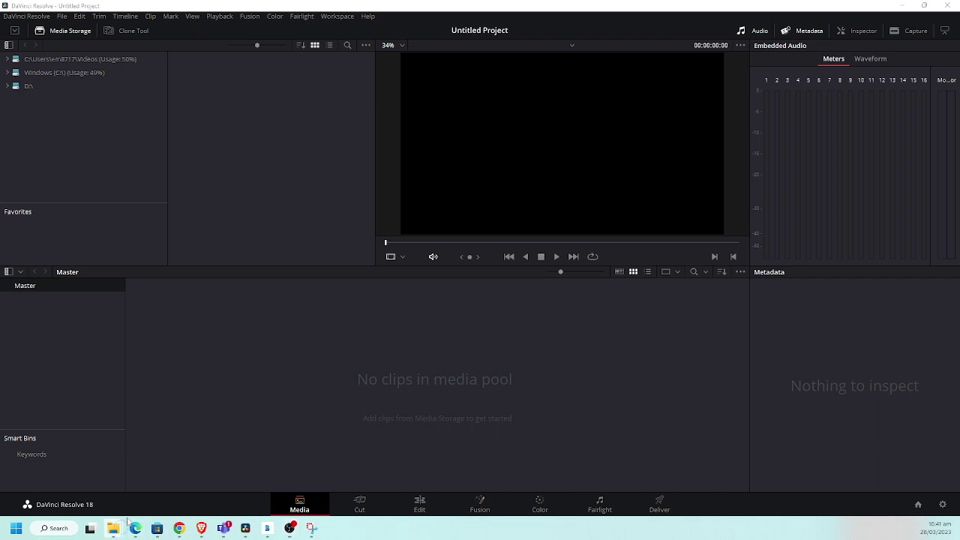
# - Switch to File Explorer, copy the Footage folder from Nuke-Example-Project to the Desktop, and return to DaVinci Resolve
pyautogui.moveTo(124, 525)
pyautogui.click(75, 465)
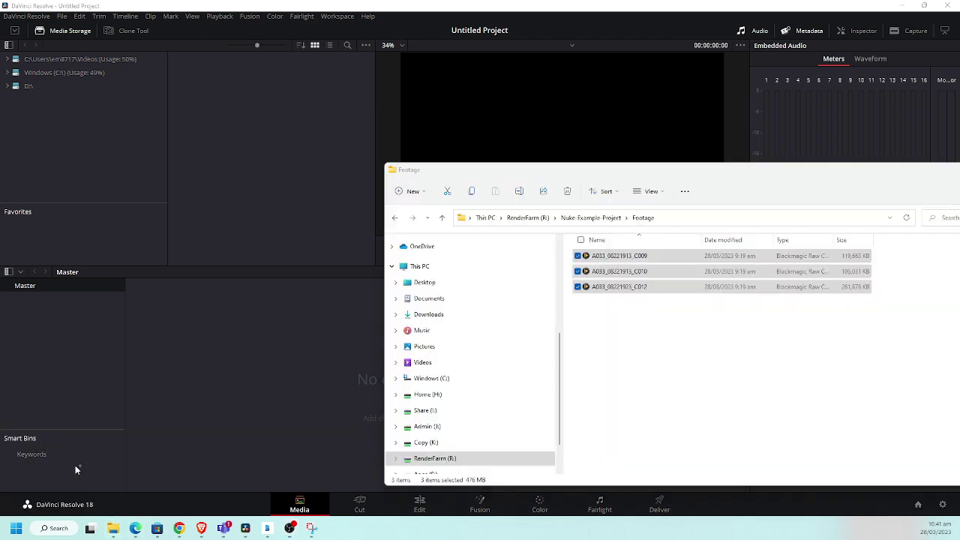
pyautogui.click(593, 217)
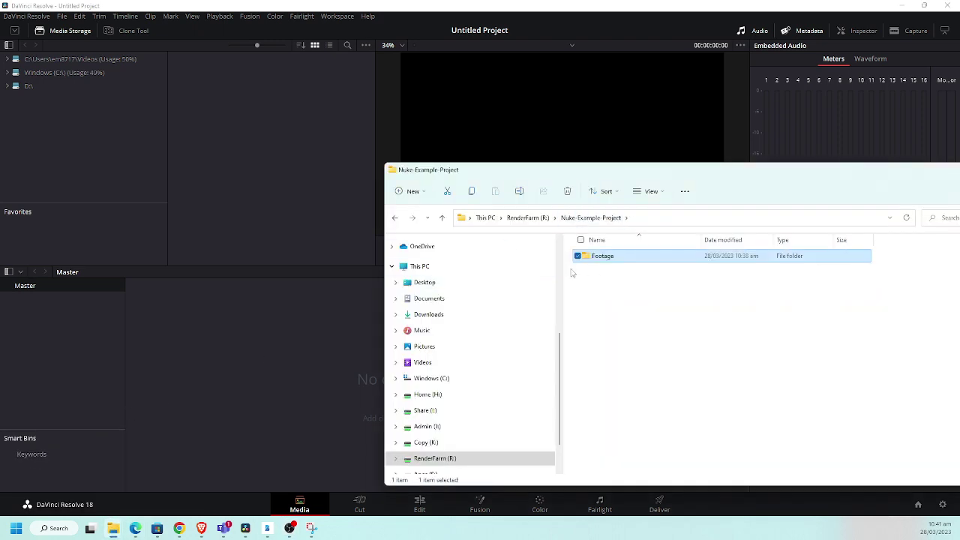
pyautogui.scroll(10, 556, 278)
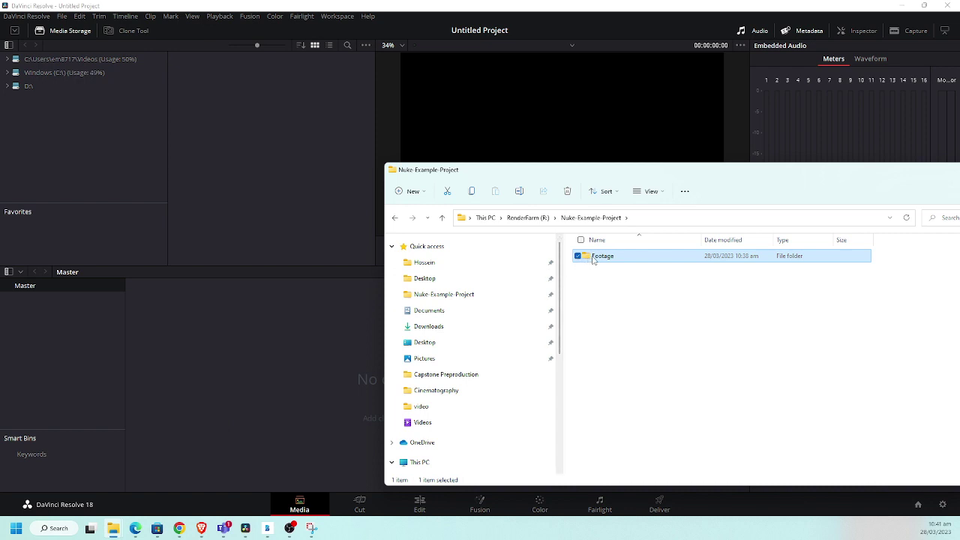
pyautogui.moveTo(592, 258); pyautogui.dragTo(422, 347)
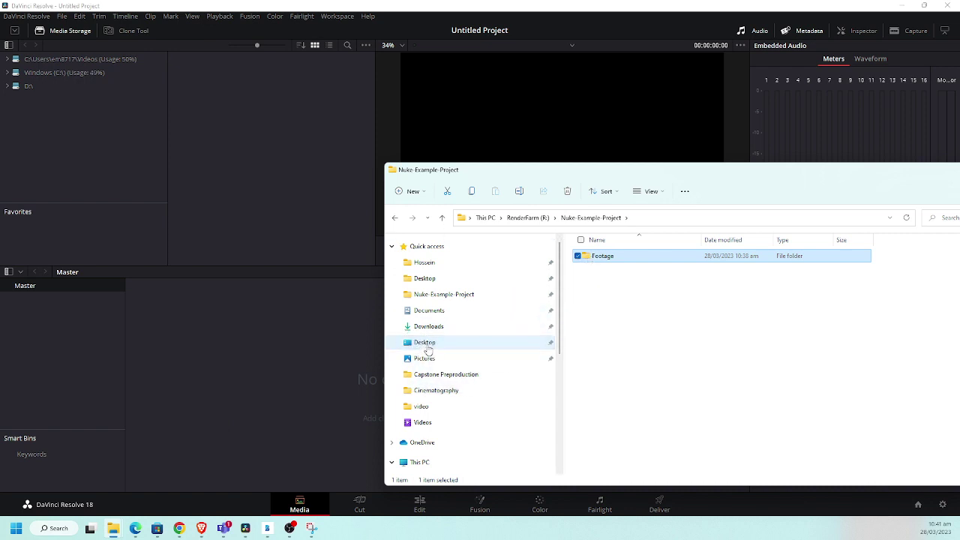
pyautogui.moveTo(425, 237); pyautogui.dragTo(229, 184)
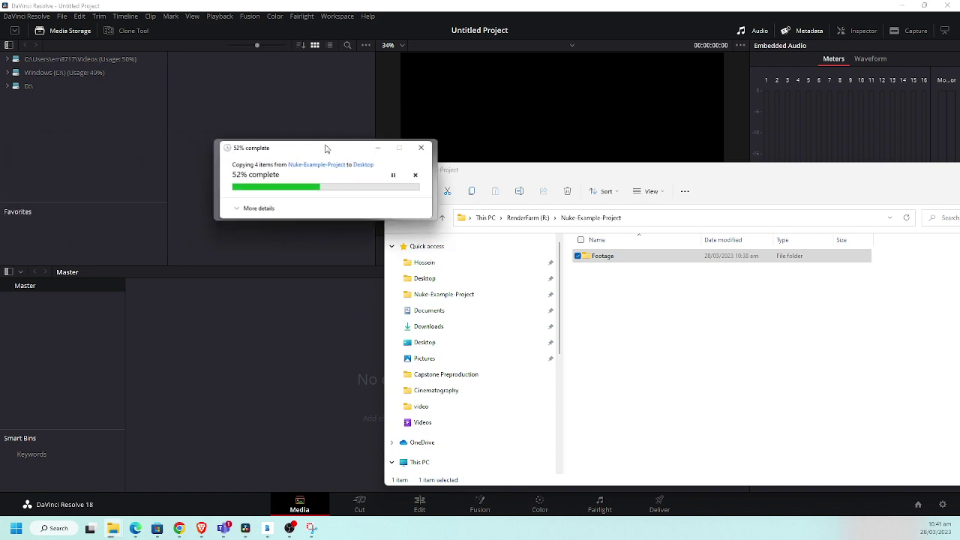
pyautogui.moveTo(316, 152); pyautogui.dragTo(222, 152)
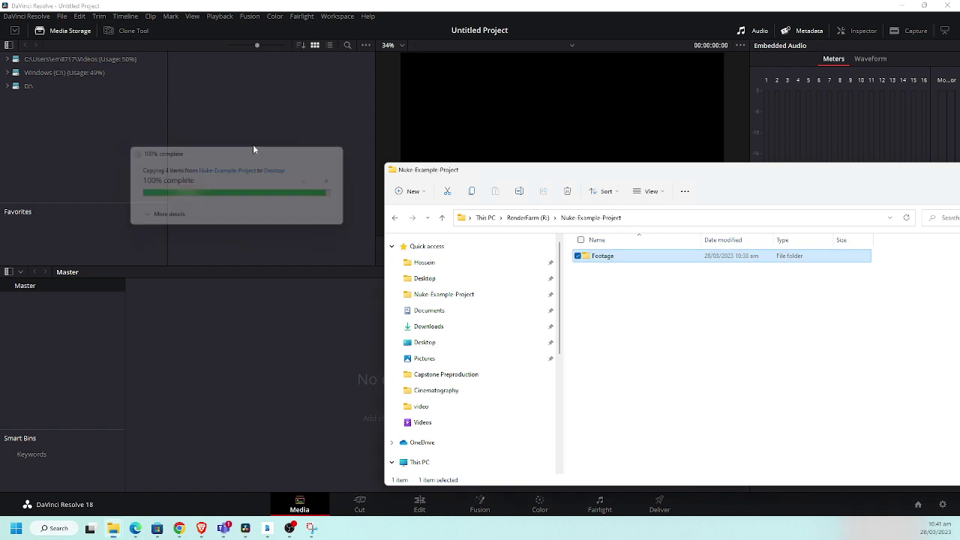
pyautogui.click(245, 154)
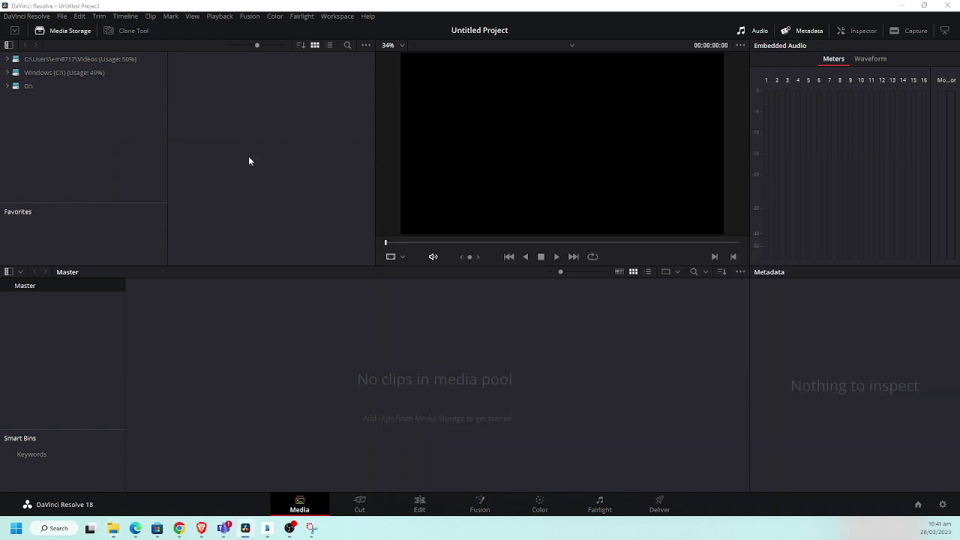
# - Import all three Blackmagic RAW clips from the Footage folder on the Desktop into the media pool
pyautogui.hotkey('ctrl', 'i')
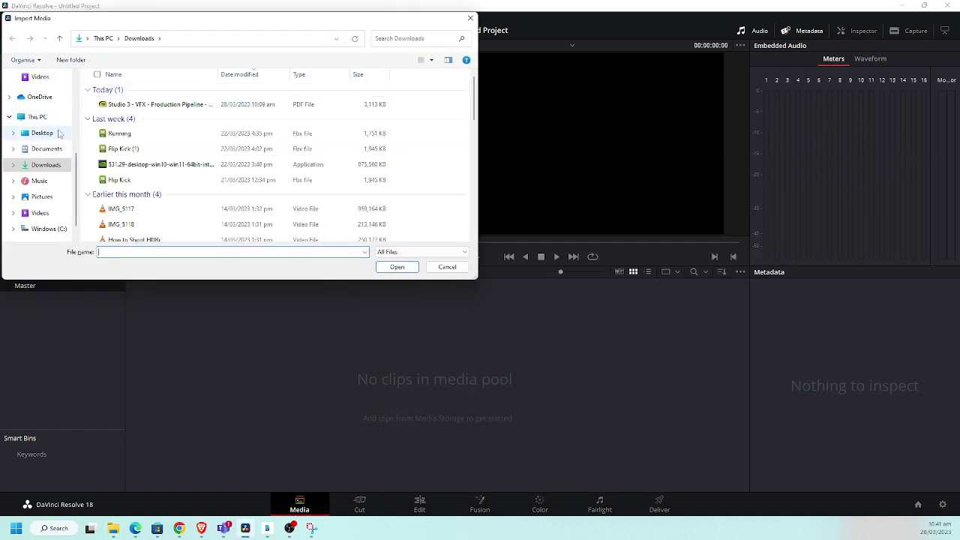
pyautogui.click(42, 133)
pyautogui.click(143, 92)
pyautogui.doubleClick(143, 92)
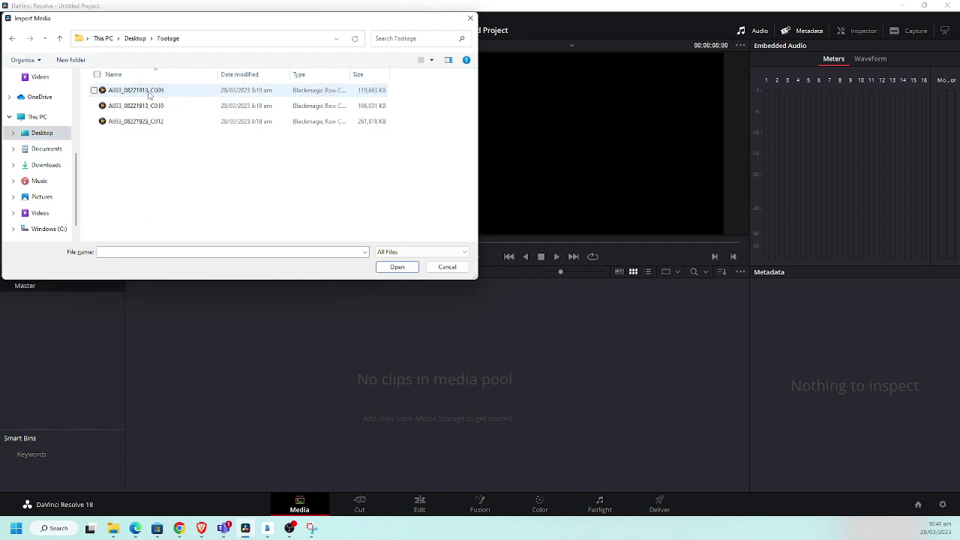
pyautogui.moveTo(163, 137); pyautogui.dragTo(158, 96)
pyautogui.click(397, 267)
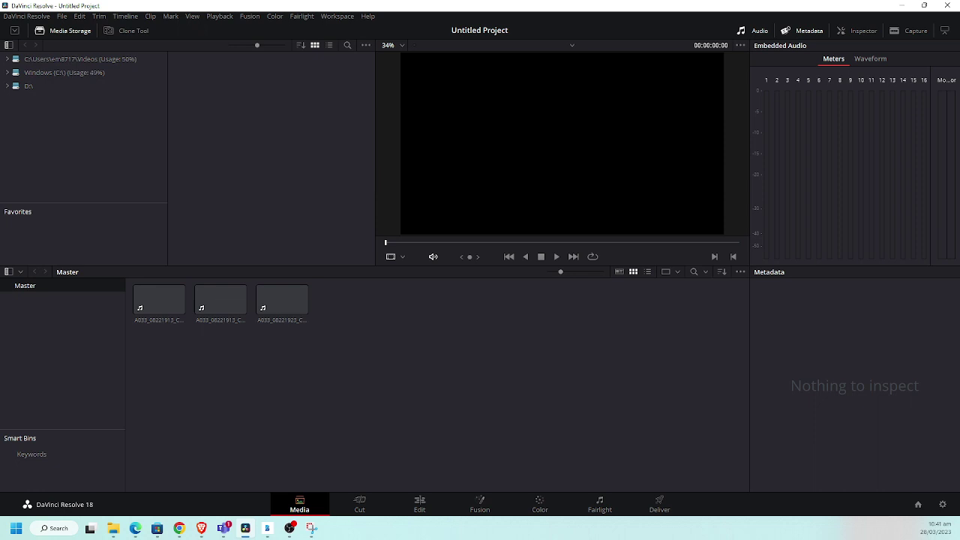
# - Examine each imported clip's preview and metadata, comparing their resolution and frame rate
pyautogui.click(157, 310)
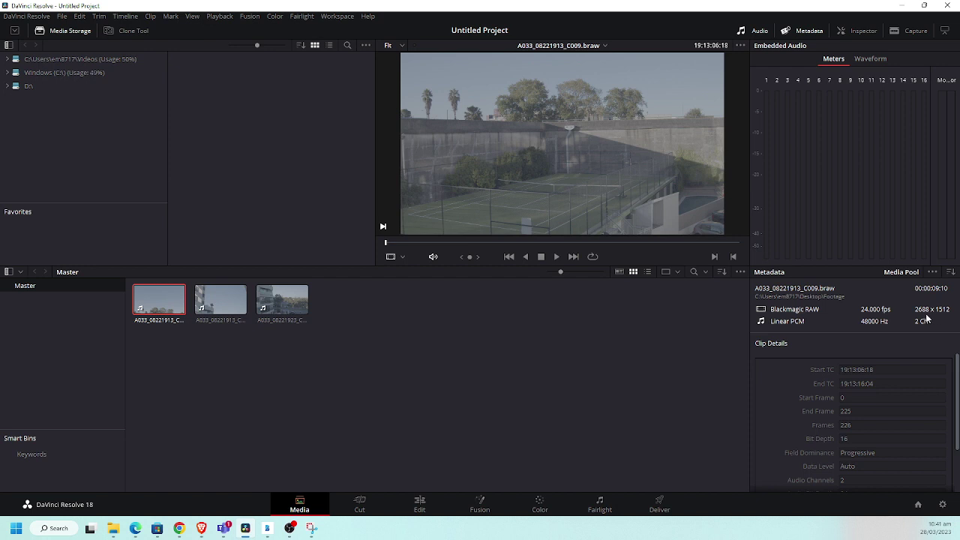
pyautogui.click(218, 301)
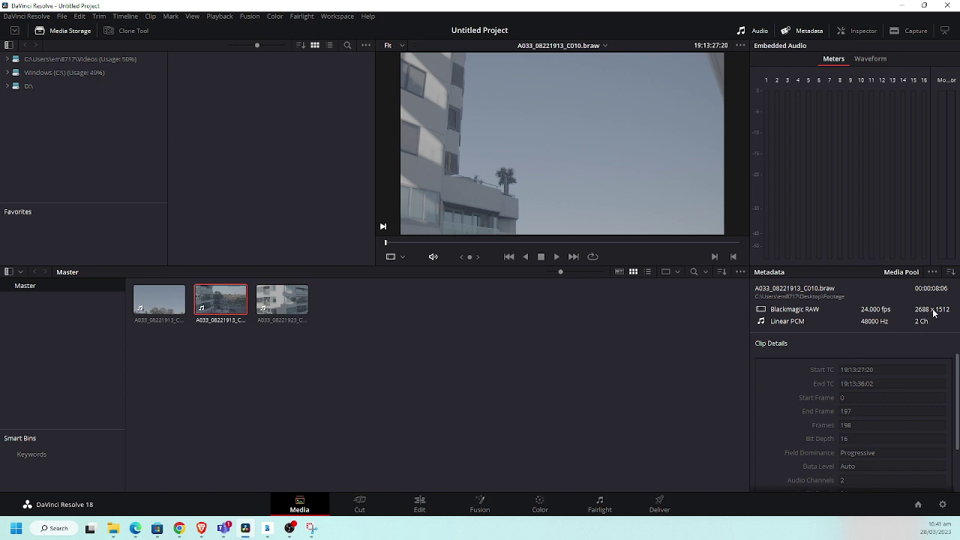
pyautogui.click(298, 311)
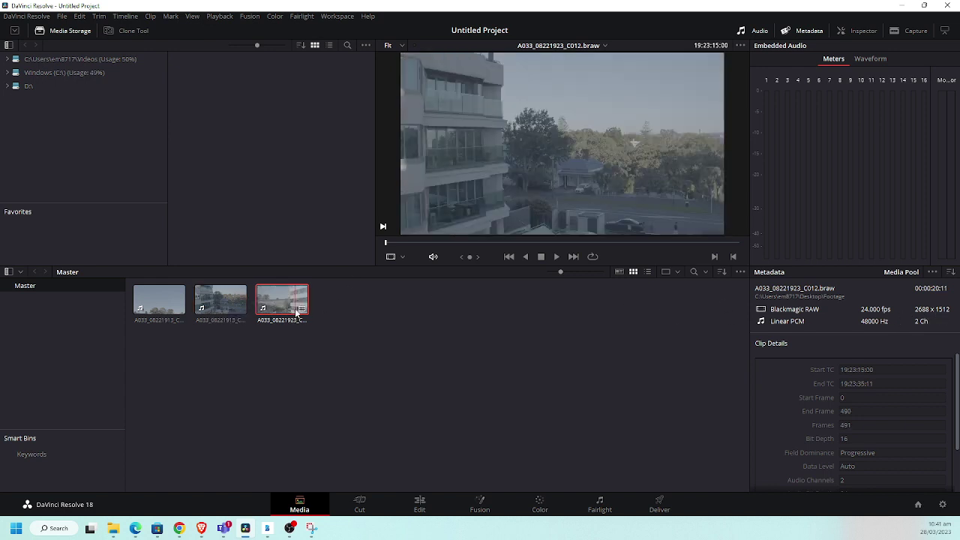
pyautogui.click(222, 304)
pyautogui.click(166, 308)
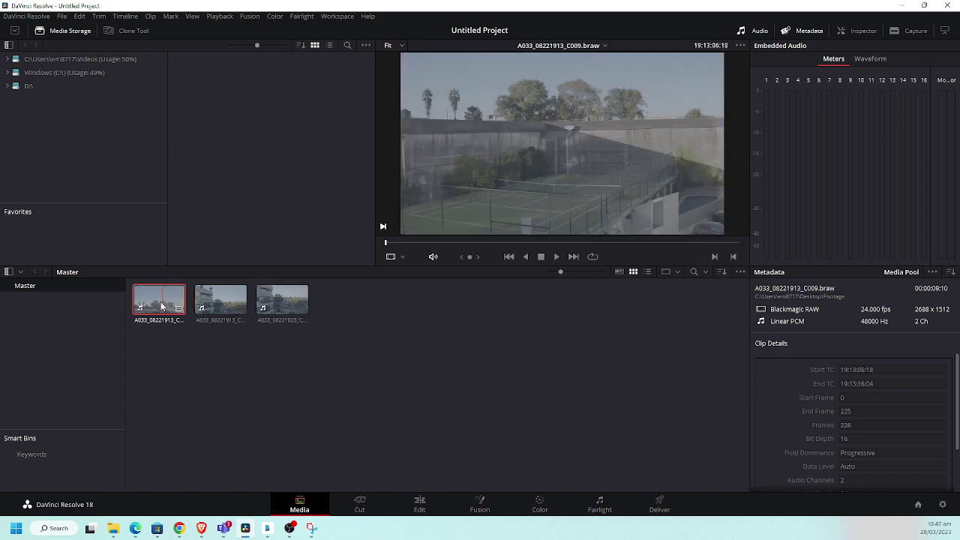
pyautogui.click(276, 294)
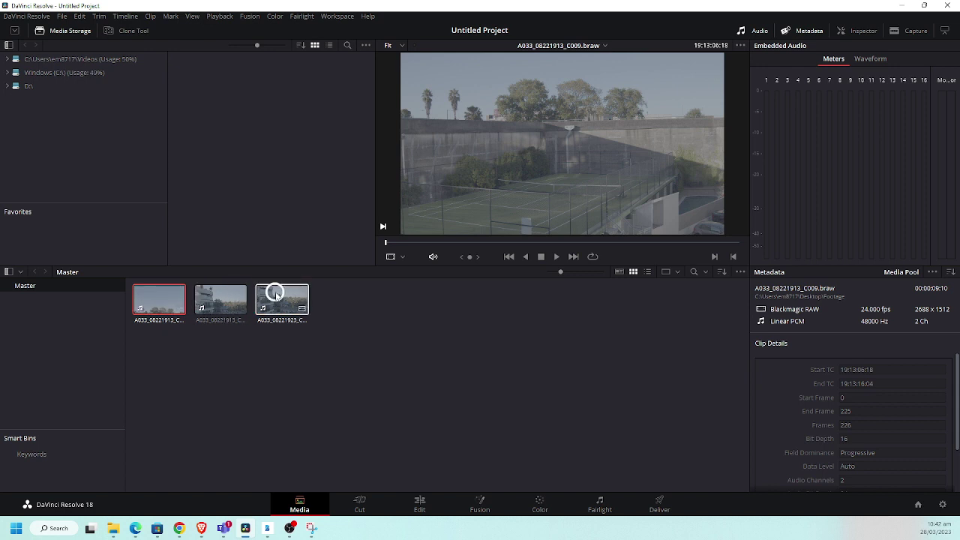
# - On the Edit page, create a timeline named RoughCut from the A033_08221913_C009.braw clip
pyautogui.click(421, 503)
pyautogui.click(147, 80)
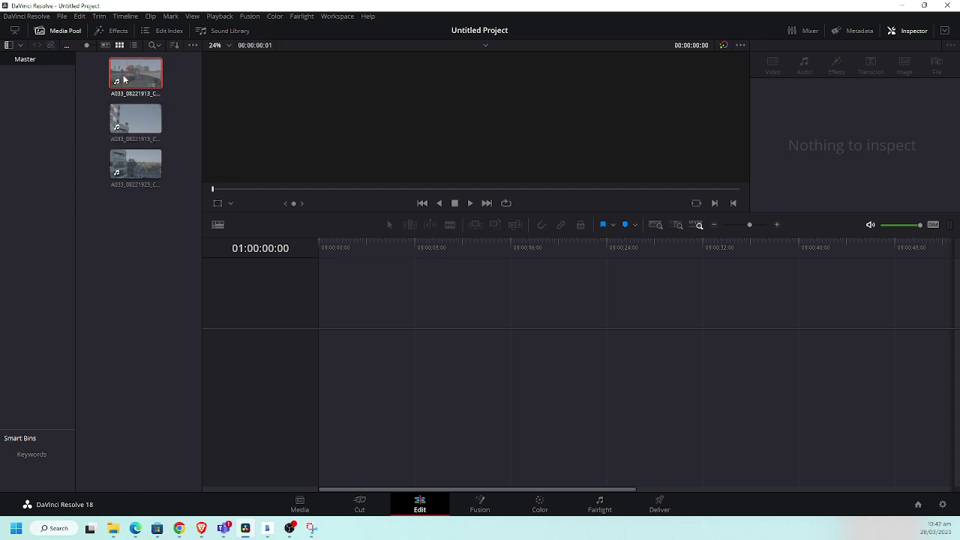
pyautogui.rightClick(124, 79)
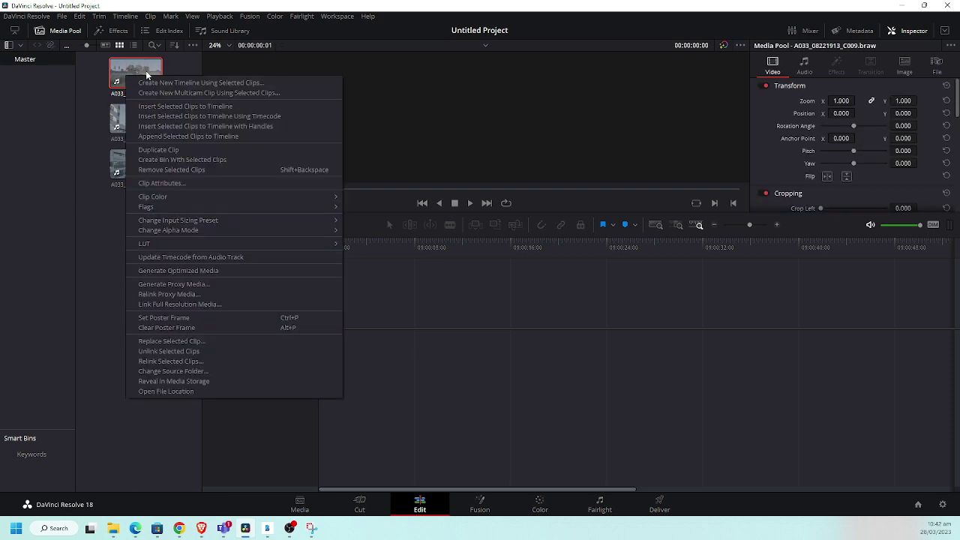
pyautogui.click(192, 83)
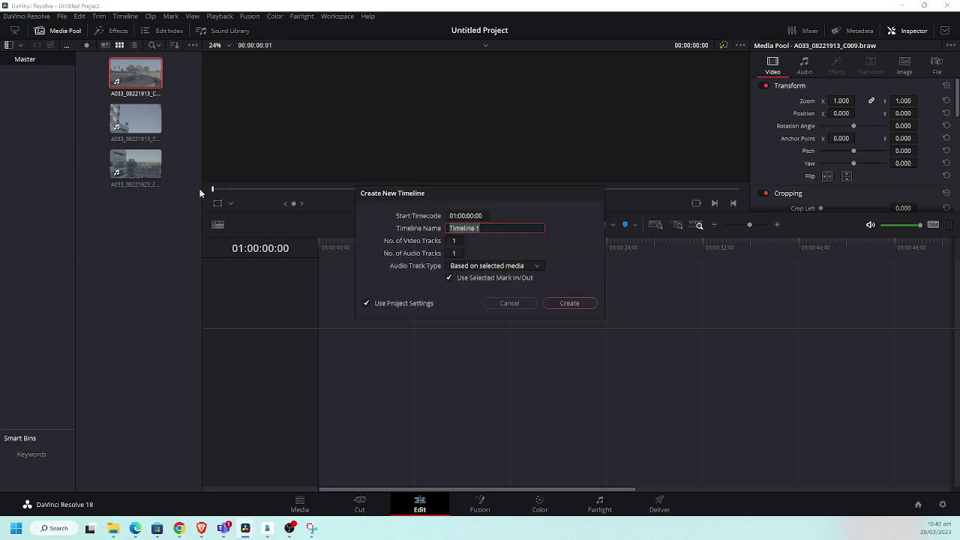
pyautogui.write('RoughCut')
pyautogui.click(578, 304)
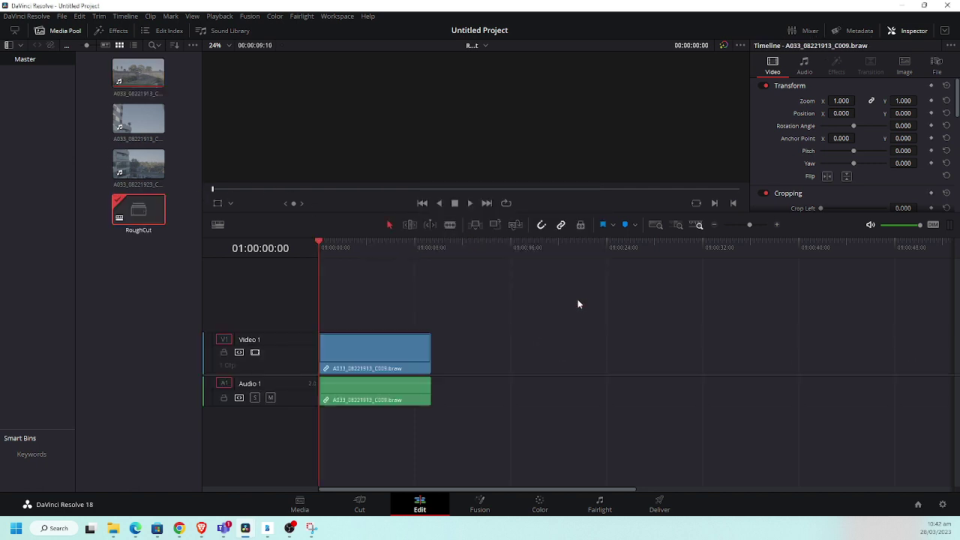
# - Replace the full clip in RoughCut with a marked section of A033_08221913_C009.braw about 5 seconds long at the timeline start
pyautogui.moveTo(357, 318); pyautogui.dragTo(411, 380)
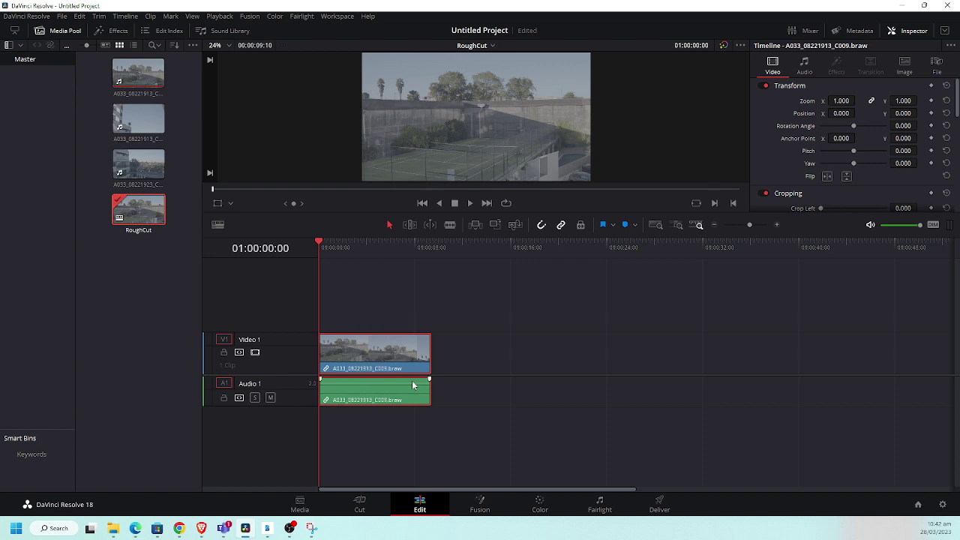
pyautogui.press('Delete')
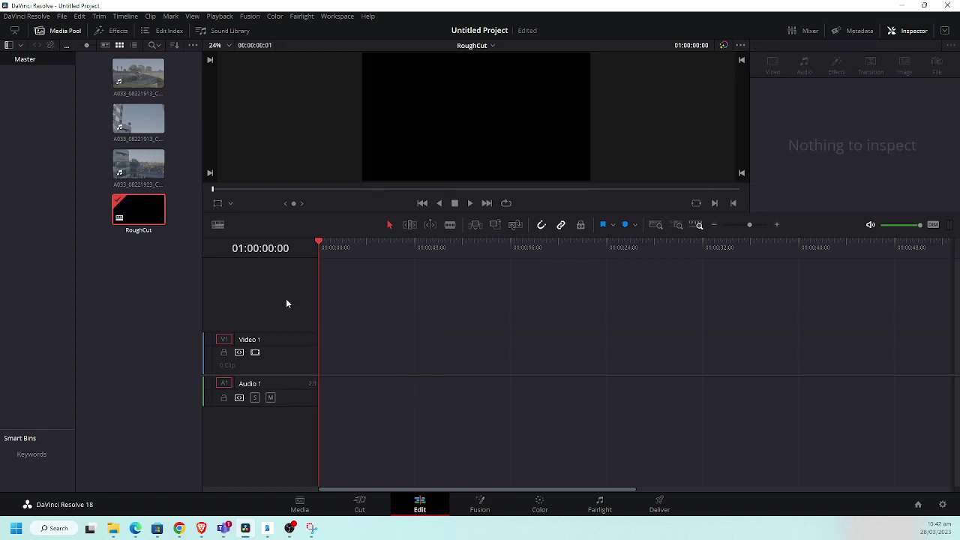
pyautogui.click(129, 69)
pyautogui.doubleClick(129, 68)
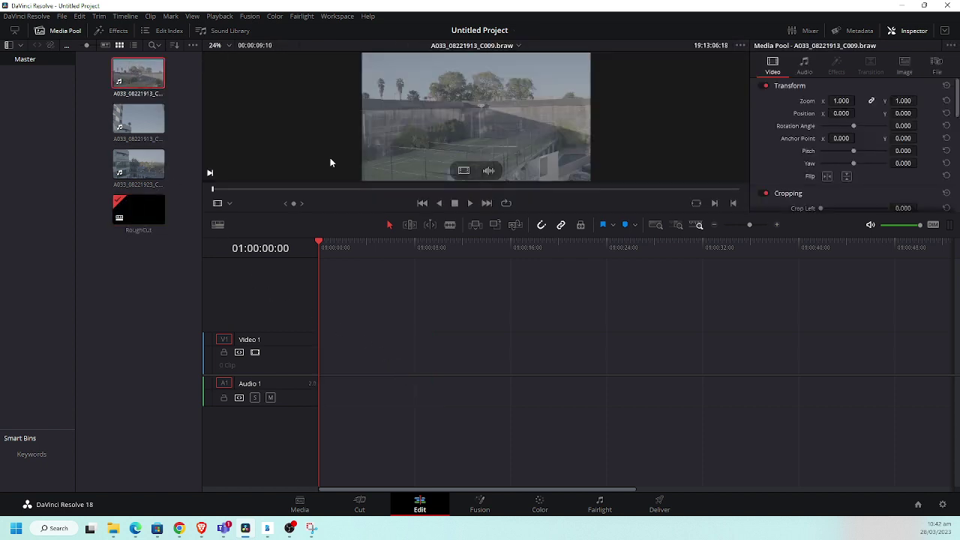
pyautogui.click(275, 189)
pyautogui.moveTo(275, 190); pyautogui.dragTo(613, 189)
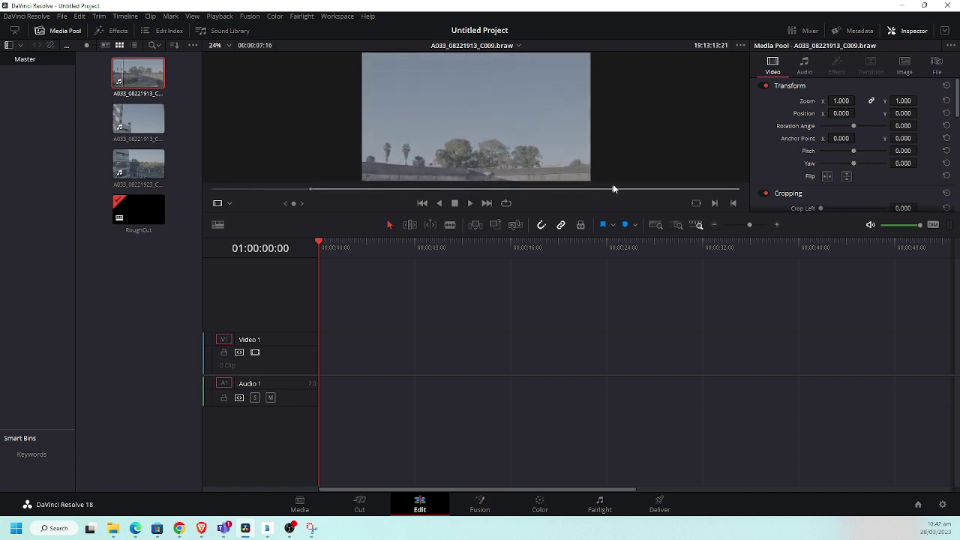
pyautogui.moveTo(459, 163); pyautogui.dragTo(316, 357)
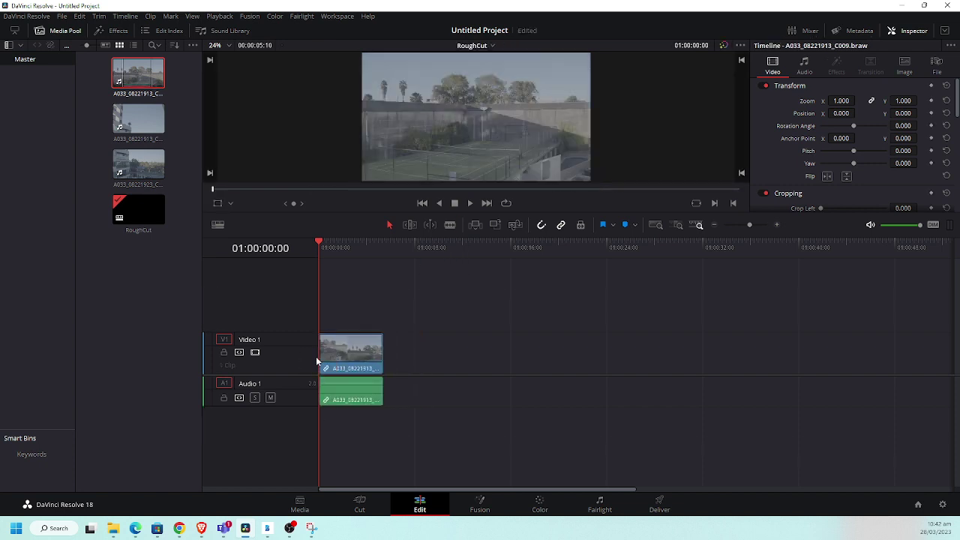
# - Mark A033_08221913_C010.braw from about 19:13:28:21 to 19:13:33:08 and place that section on Video 1 at about 27 seconds
pyautogui.click(137, 118)
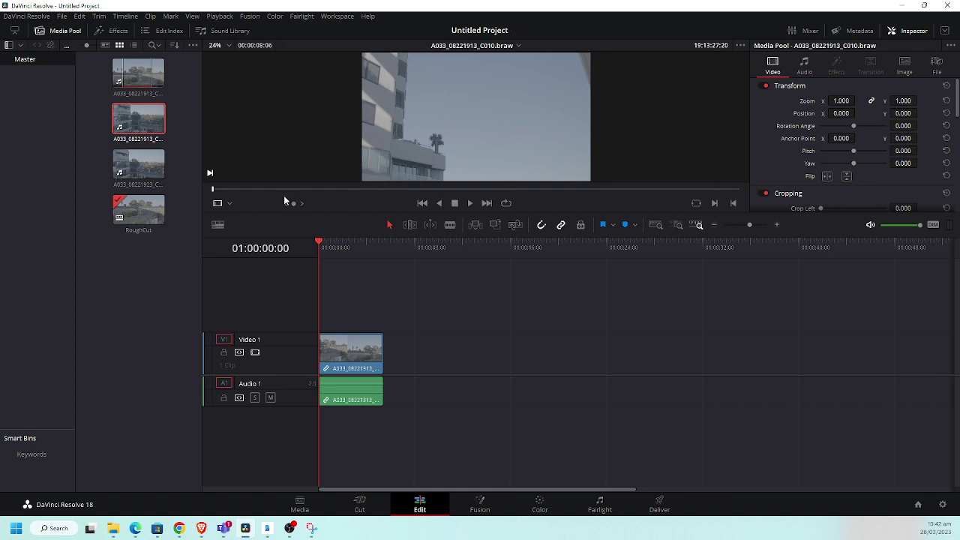
pyautogui.moveTo(289, 189); pyautogui.dragTo(279, 210)
pyautogui.press('i')
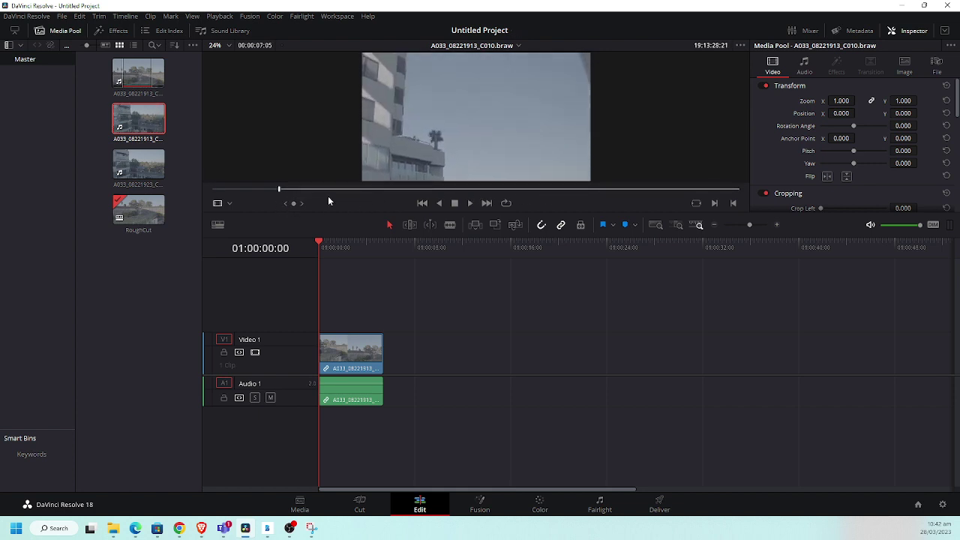
pyautogui.moveTo(452, 191); pyautogui.dragTo(643, 362)
pyautogui.press('o')
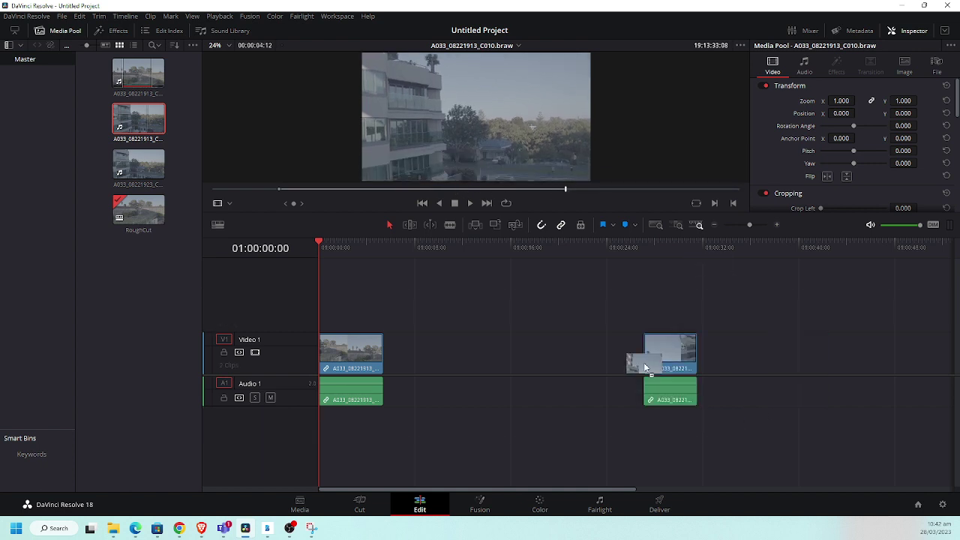
# - Place A033_08221923_C012.braw, marked from about 19:23:17:01 to 19:23:31:22, right after the first timeline clip and close the remaining gap
pyautogui.moveTo(139, 172); pyautogui.dragTo(439, 160)
pyautogui.moveTo(349, 191); pyautogui.dragTo(264, 196)
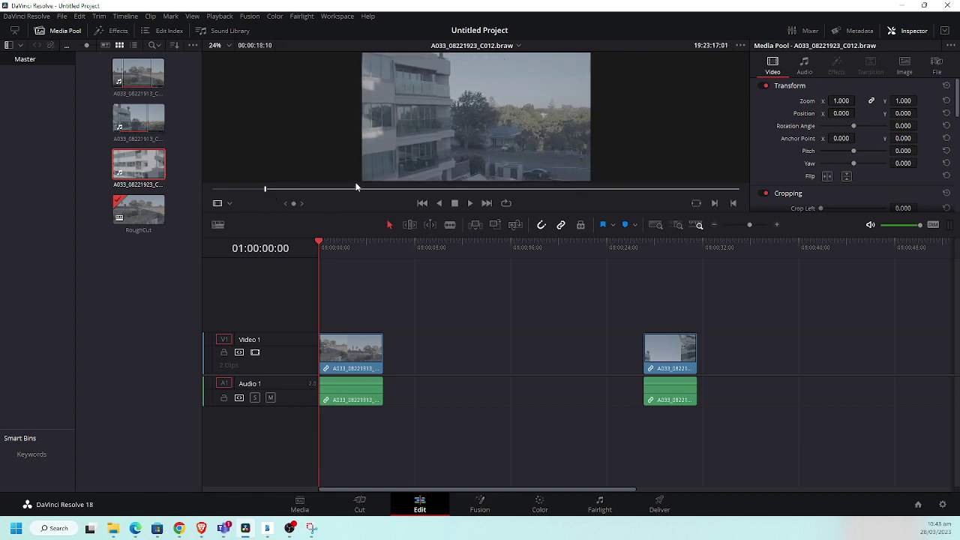
pyautogui.moveTo(457, 190); pyautogui.dragTo(650, 192)
pyautogui.press('o')
pyautogui.moveTo(486, 114); pyautogui.dragTo(379, 353)
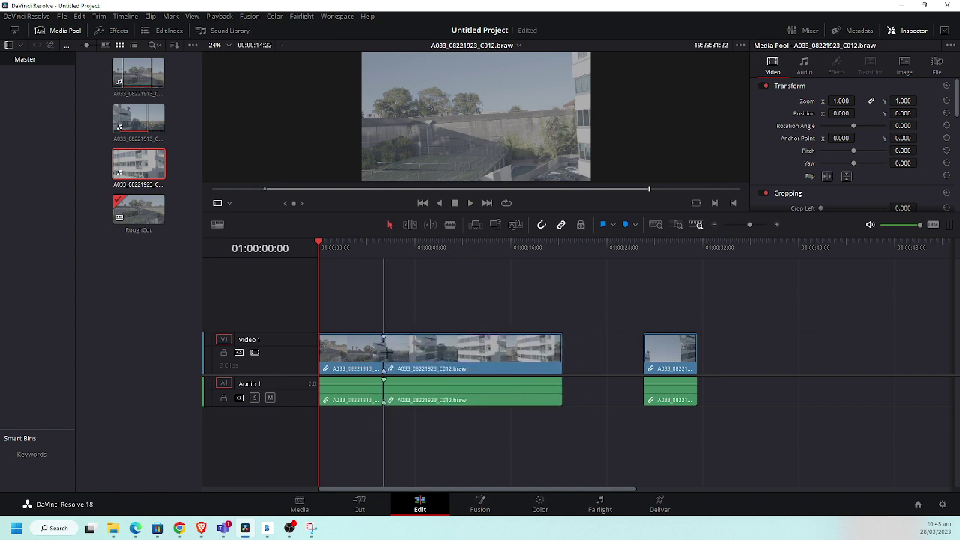
pyautogui.press('Delete')
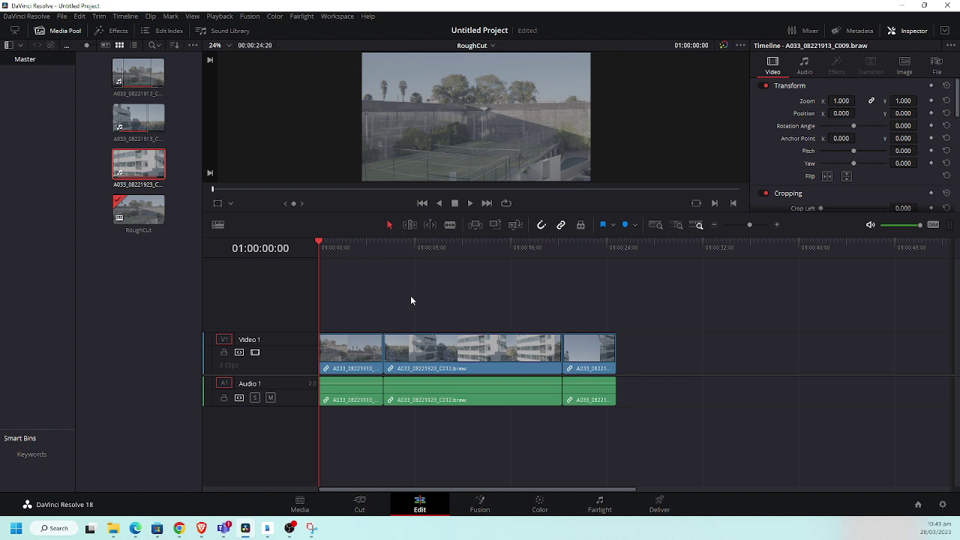
# - Shift all three timeline clips about 9 seconds later to leave room at the start, and save the project
pyautogui.moveTo(356, 292); pyautogui.dragTo(634, 367)
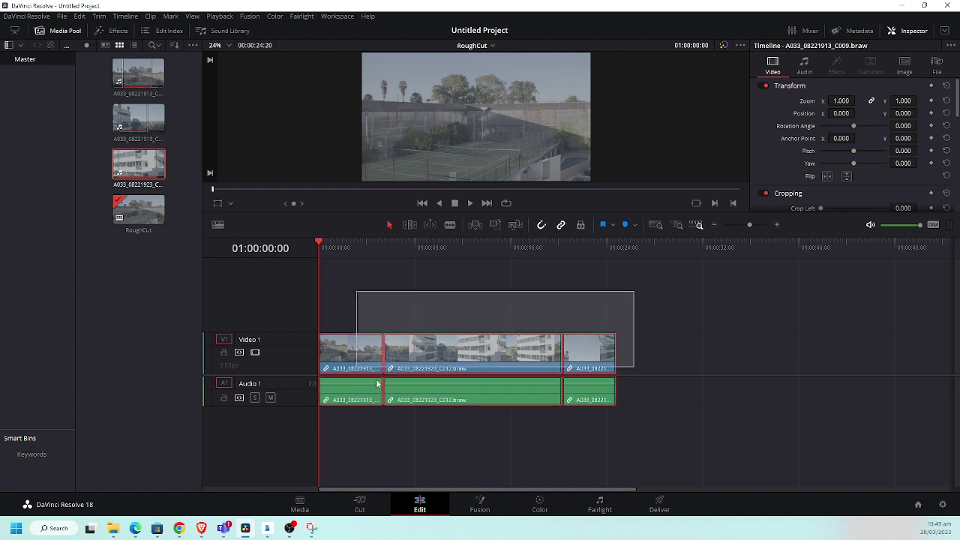
pyautogui.moveTo(366, 360); pyautogui.dragTo(476, 360)
pyautogui.click(343, 354)
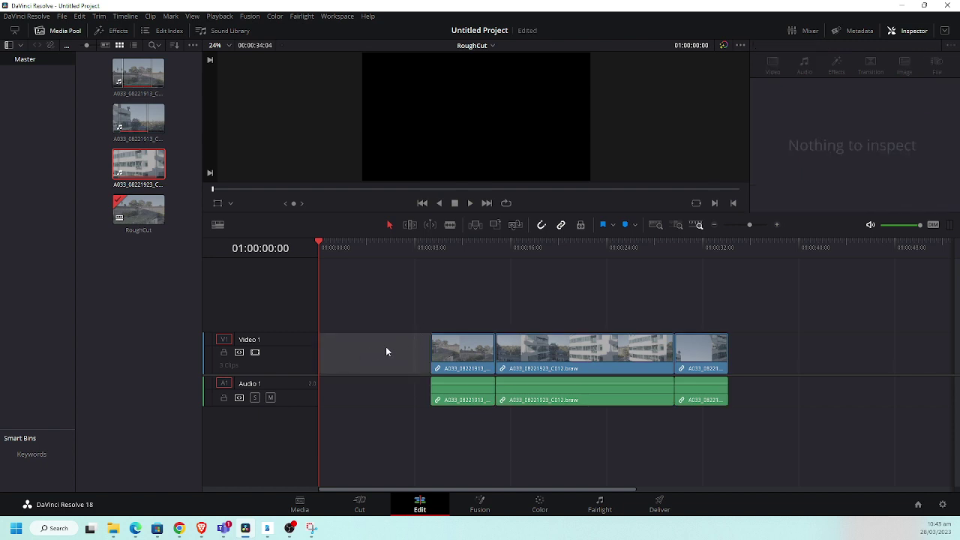
pyautogui.hotkey('ctrl', 's')
pyautogui.click(800, 32)
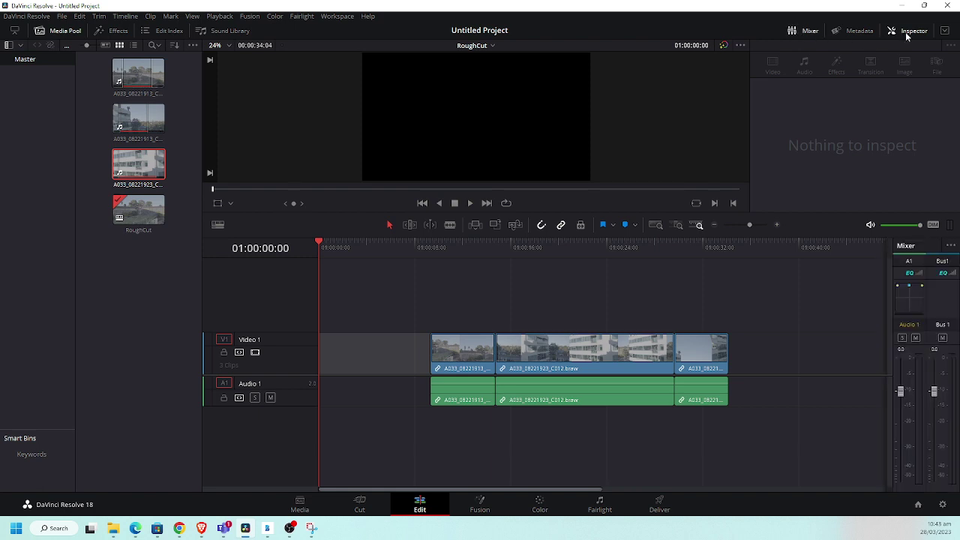
pyautogui.click(816, 32)
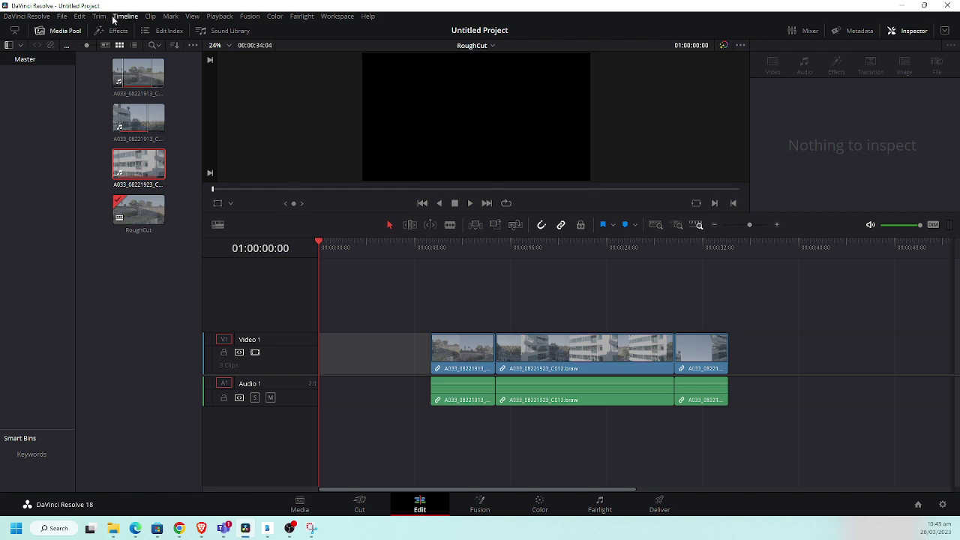
pyautogui.click(185, 16)
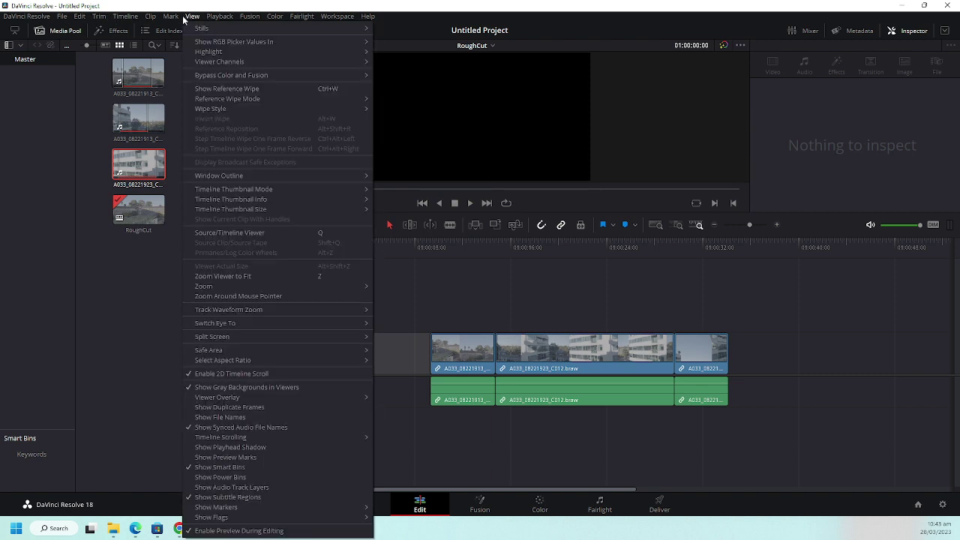
pyautogui.click(185, 17)
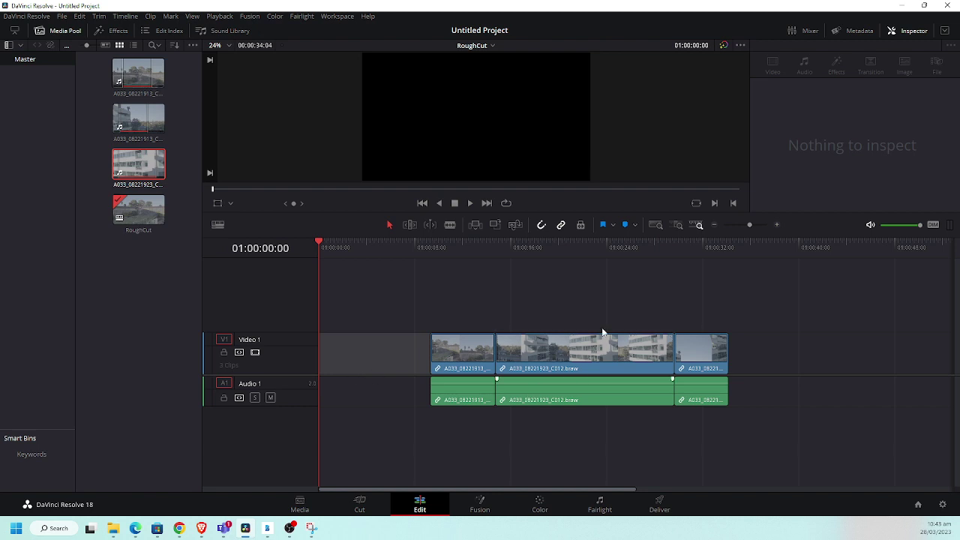
pyautogui.click(943, 32)
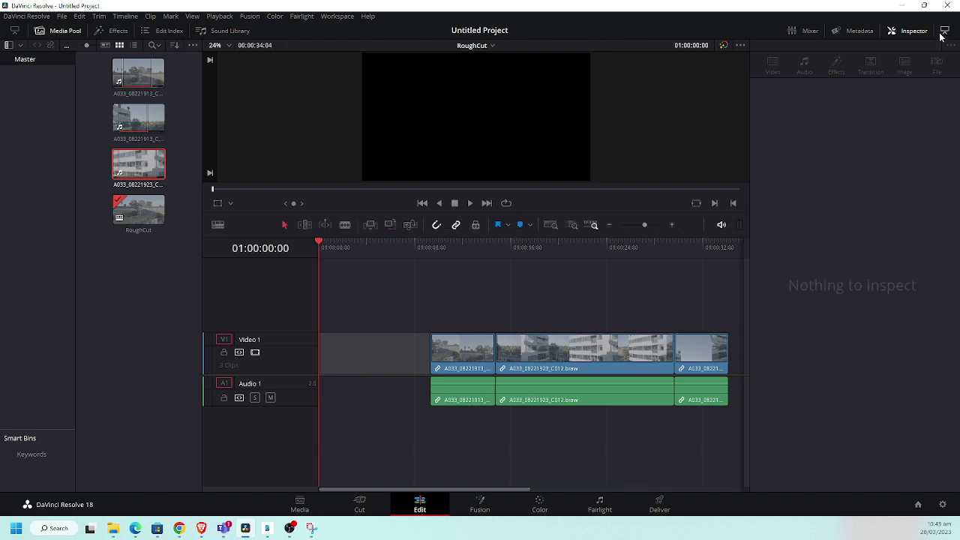
pyautogui.click(944, 34)
pyautogui.click(945, 34)
pyautogui.click(944, 33)
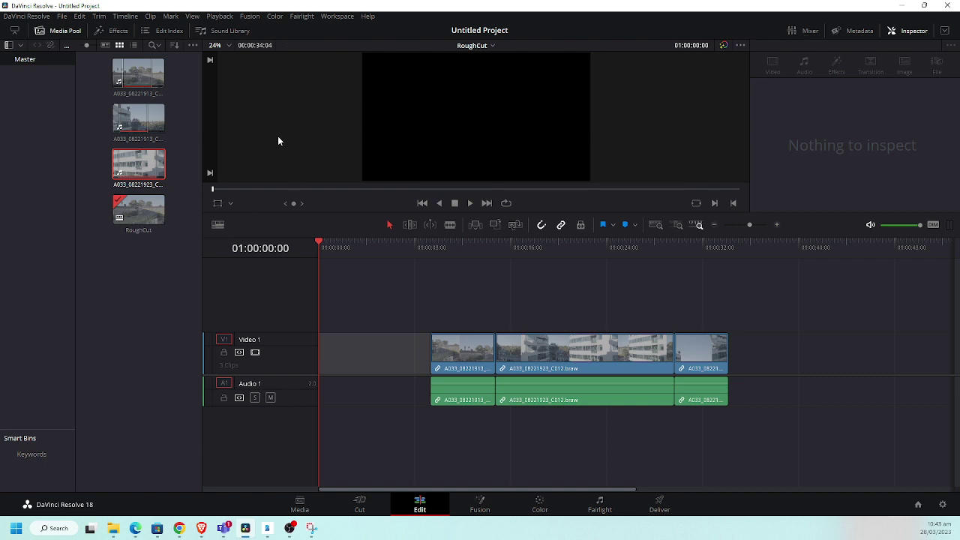
# - Show the Effects library in the workspace and select the Middle Lower Third title from its Titles category
pyautogui.click(338, 16)
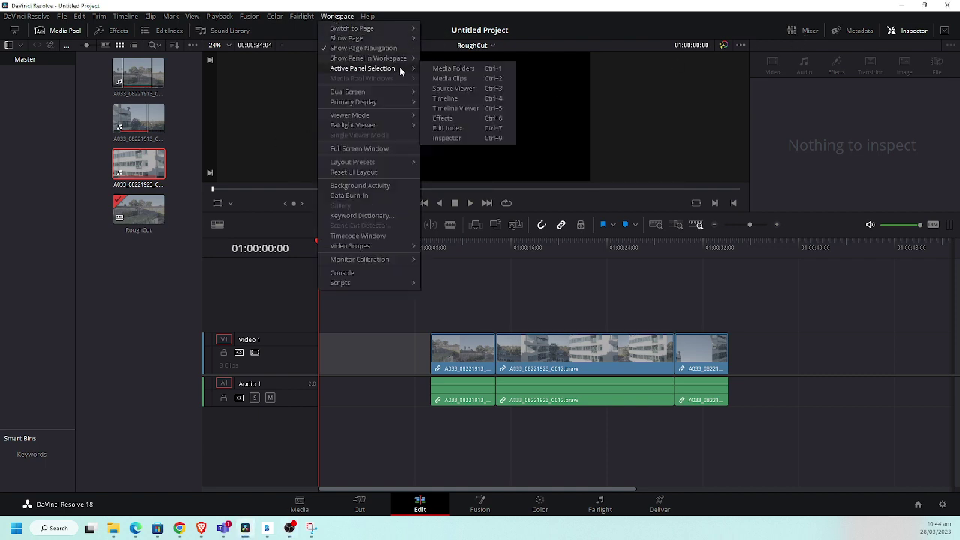
pyautogui.moveTo(405, 62)
pyautogui.click(462, 69)
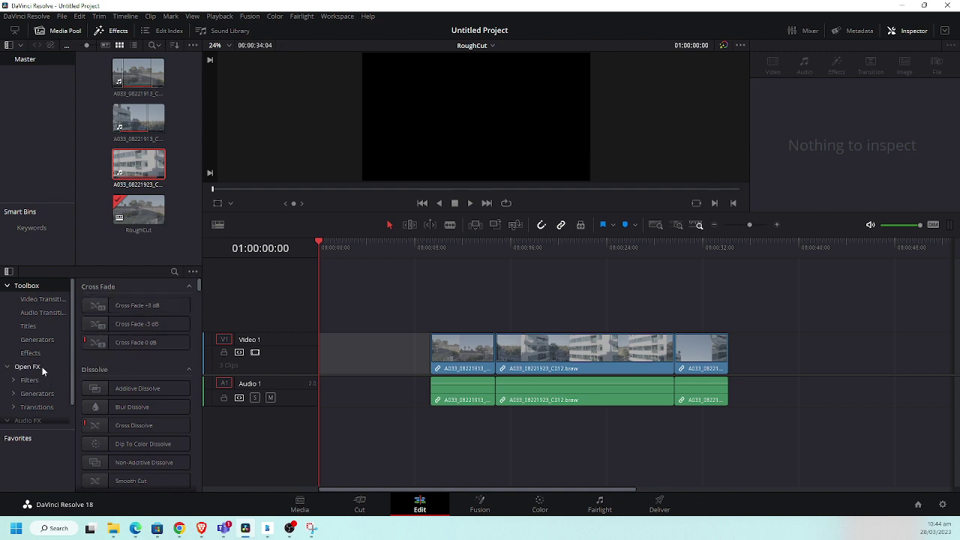
pyautogui.scroll(-1, 44, 362)
pyautogui.scroll(1, 42, 361)
pyautogui.click(30, 327)
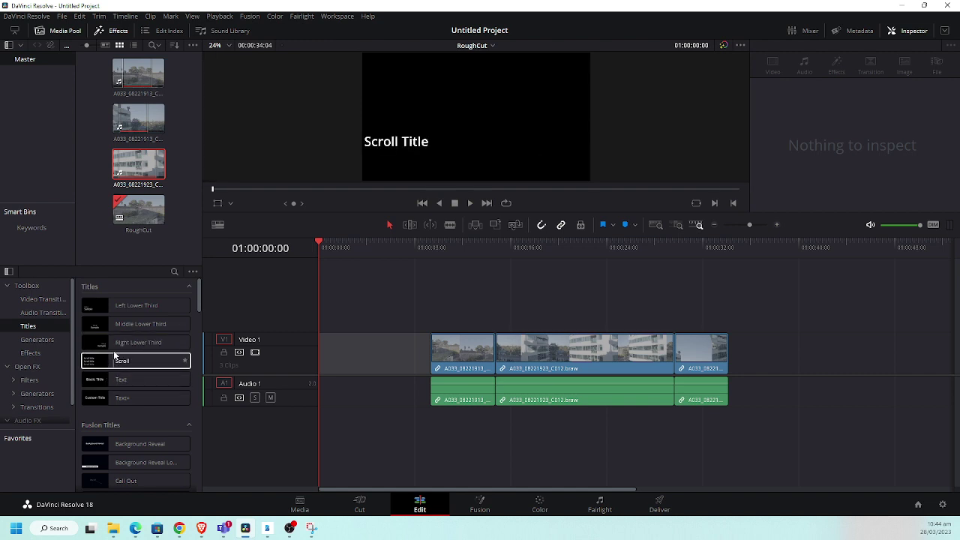
pyautogui.click(116, 327)
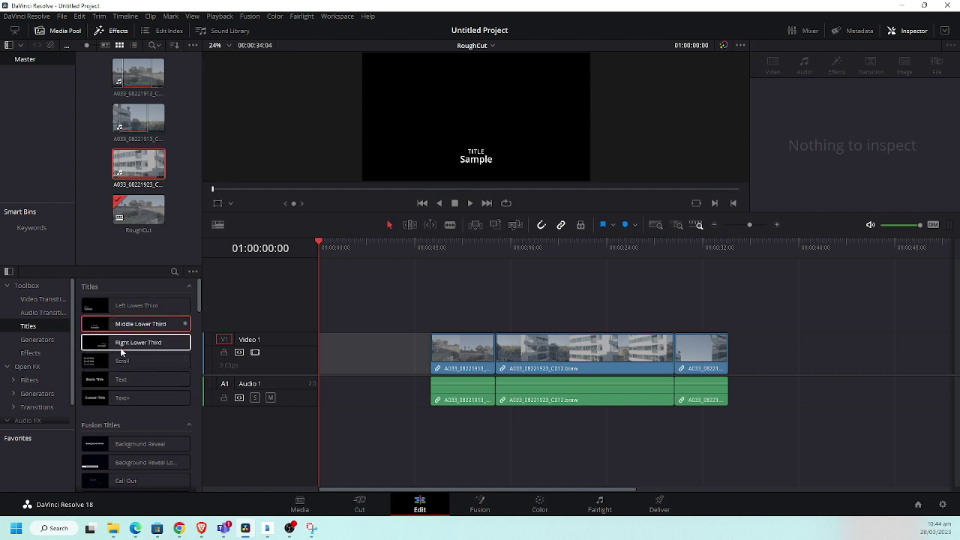
# - Try the plain Text title at the start of Video 1, preview it, and remove it again
pyautogui.moveTo(122, 380); pyautogui.dragTo(323, 366)
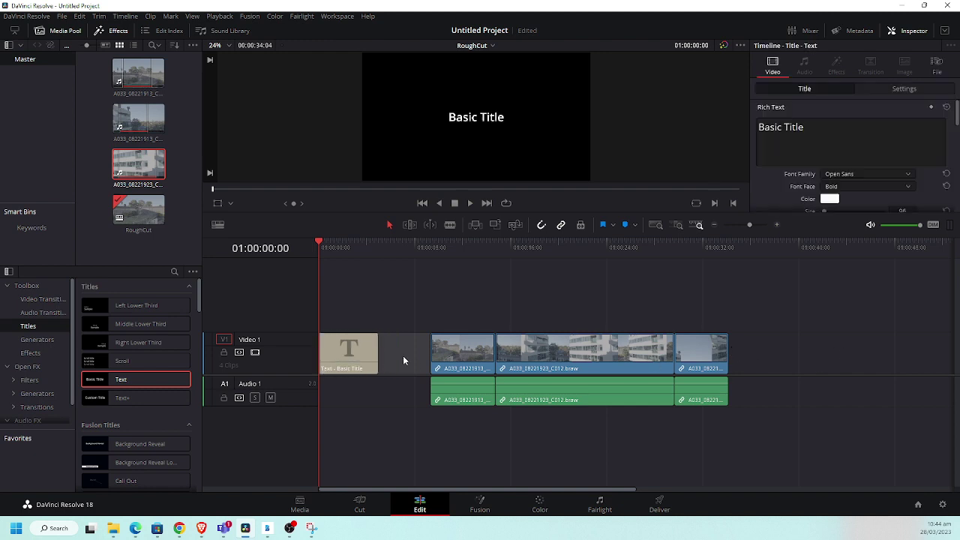
pyautogui.moveTo(364, 249); pyautogui.dragTo(356, 249)
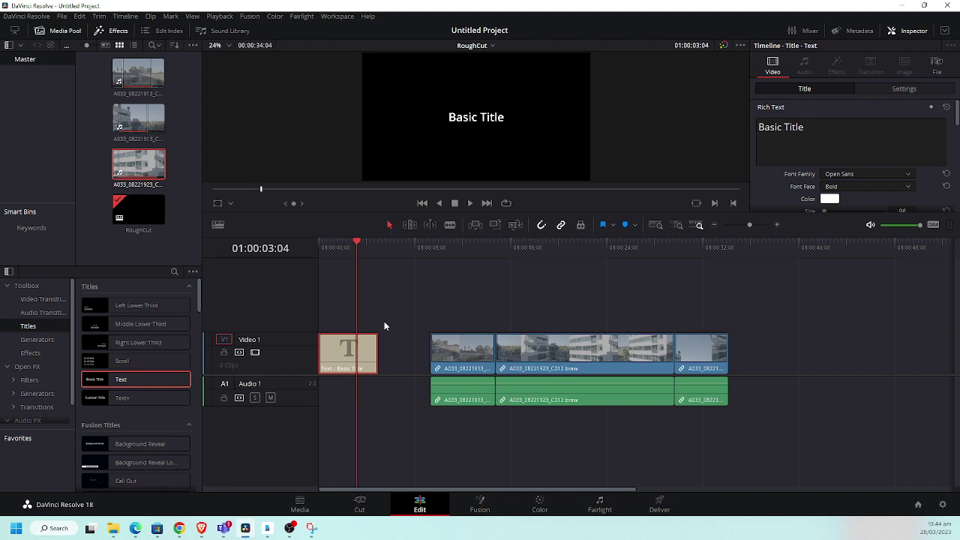
pyautogui.press('BackSpace')
# - Close the empty gap before the first clip so the three clips start at 01:00:00:00, and check the opening
pyautogui.press('Delete')
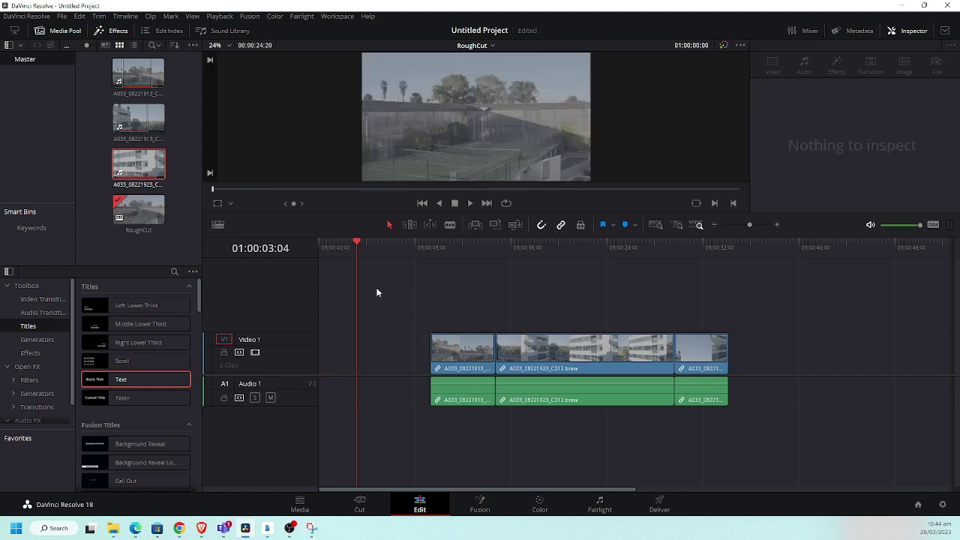
pyautogui.moveTo(321, 244); pyautogui.dragTo(348, 258)
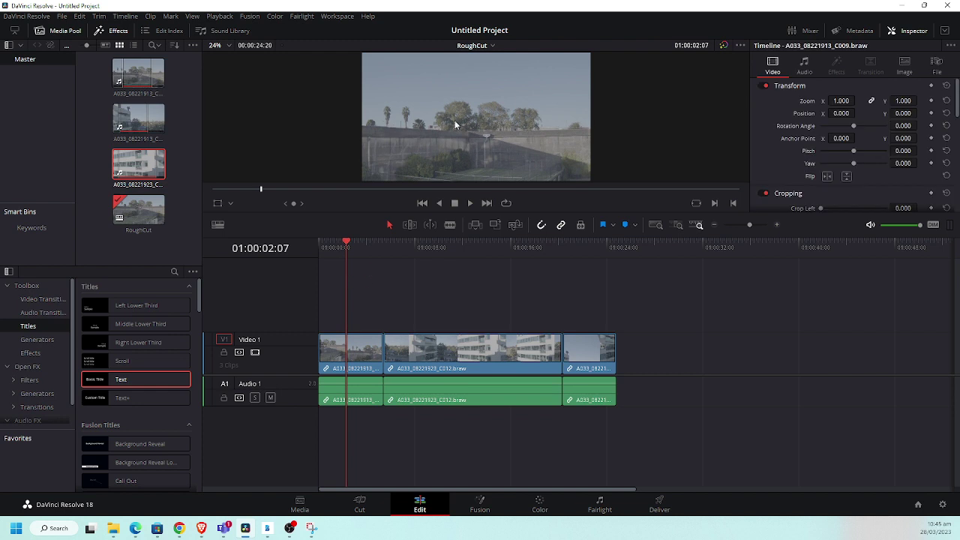
# - Add a 48-frame Cross Dissolve at the cut between the first two timeline clips and play through it
pyautogui.rightClick(381, 350)
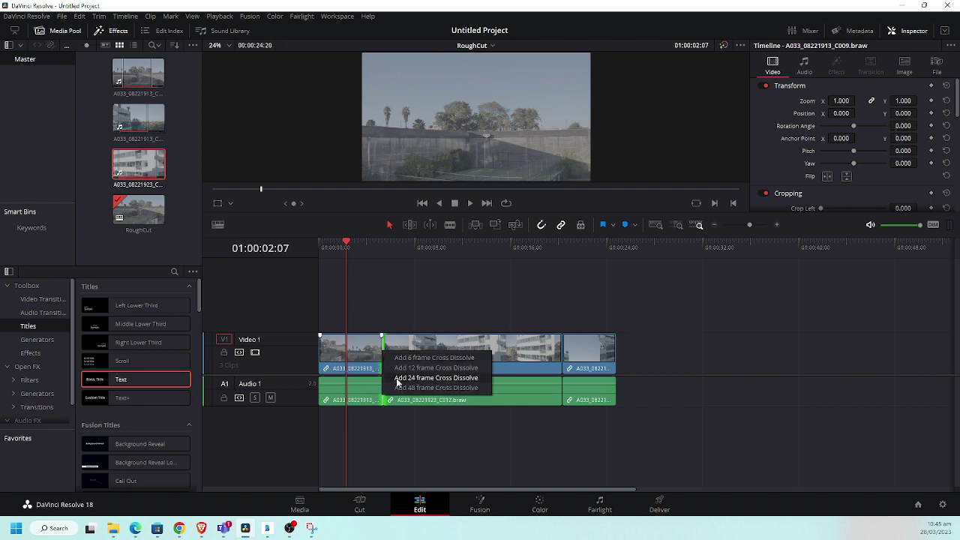
pyautogui.click(395, 385)
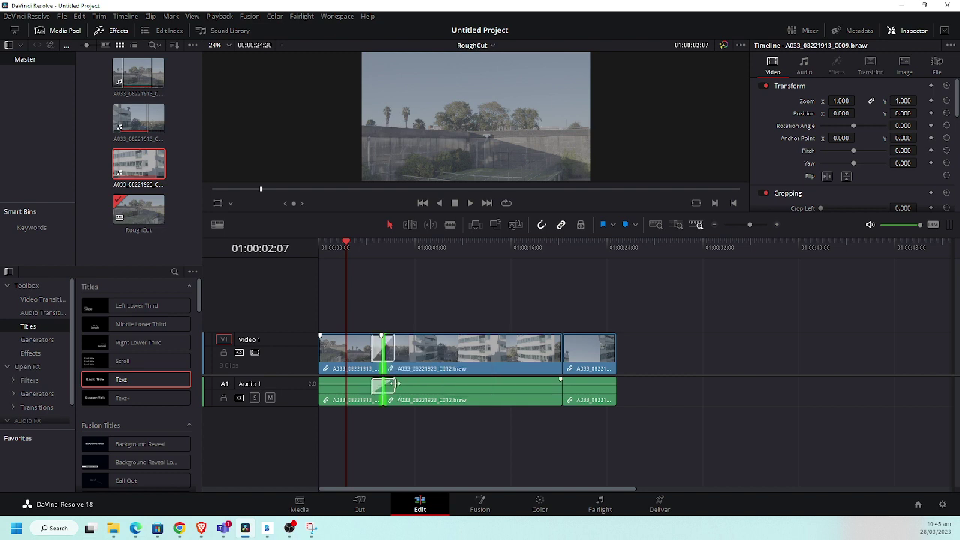
pyautogui.click(373, 245)
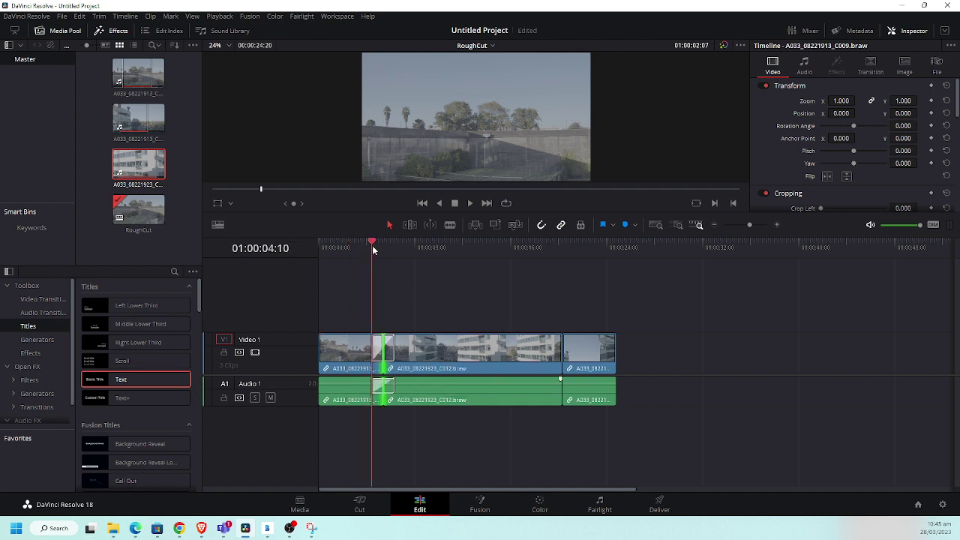
pyautogui.click(381, 251)
pyautogui.hotkey('shift', 'Left')
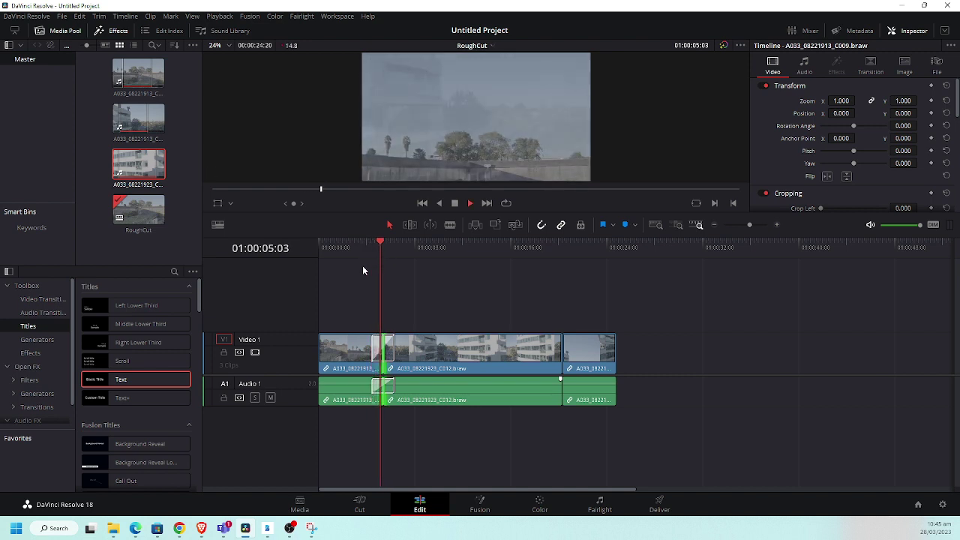
# - Delete the cross dissolve between the first two clips and review the plain cut
pyautogui.click(393, 349)
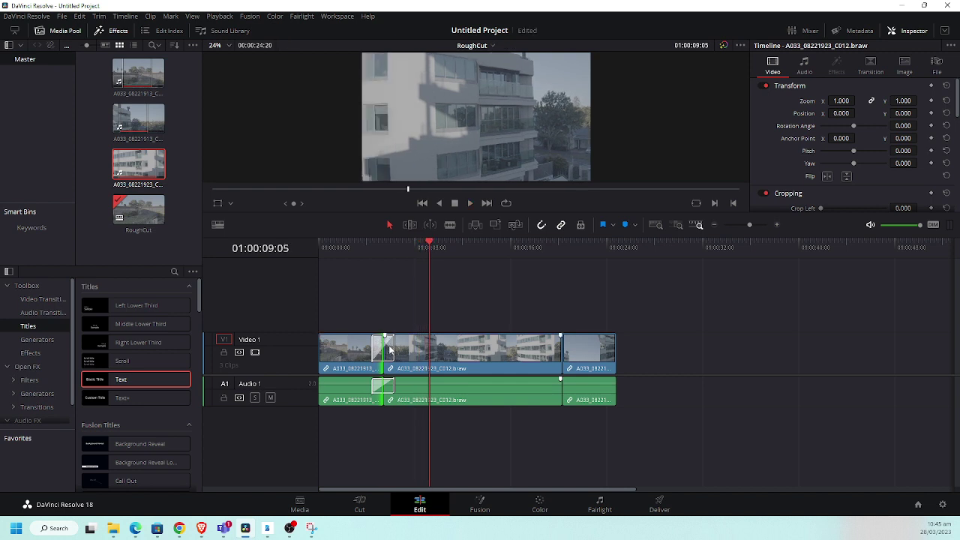
pyautogui.click(387, 346)
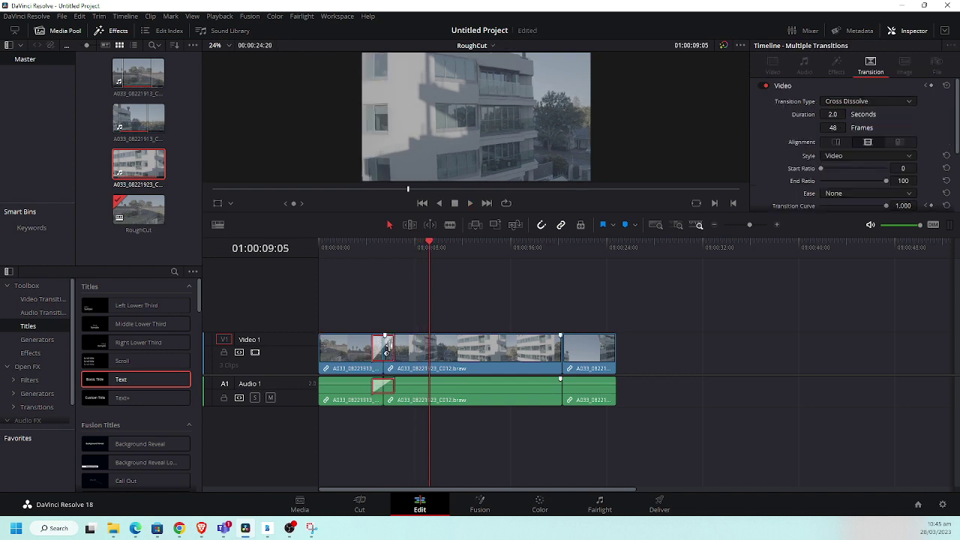
pyautogui.click(389, 346)
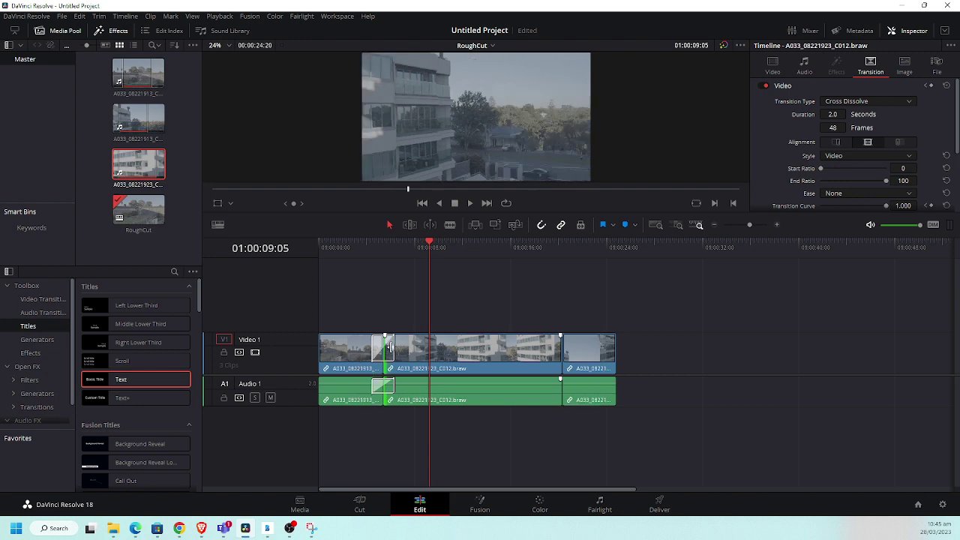
pyautogui.click(377, 343)
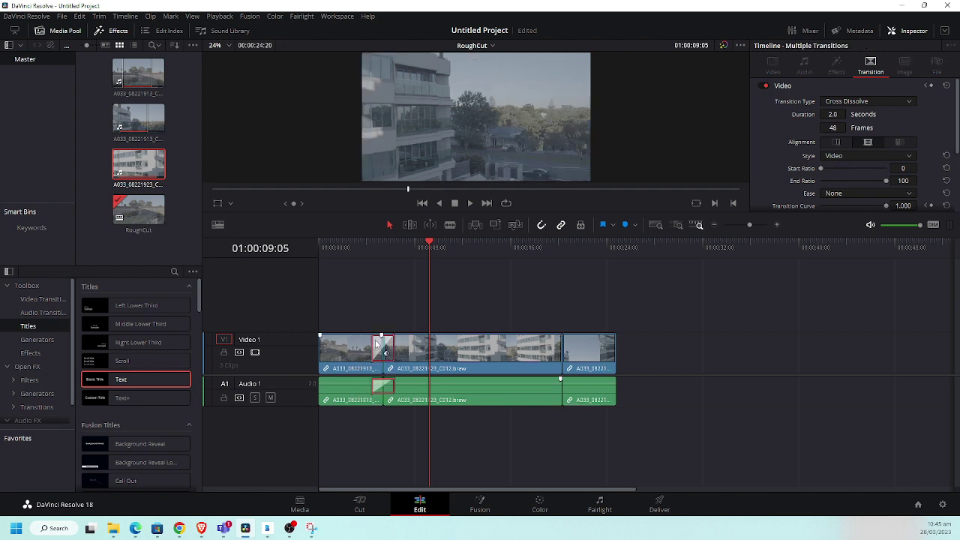
pyautogui.press('Delete')
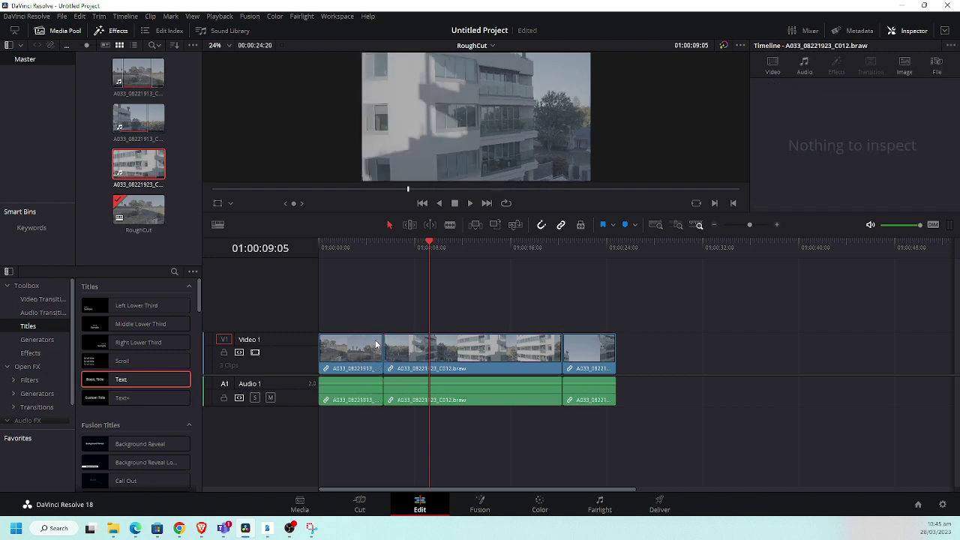
pyautogui.click(377, 251)
pyautogui.press('j')
pyautogui.press('l')
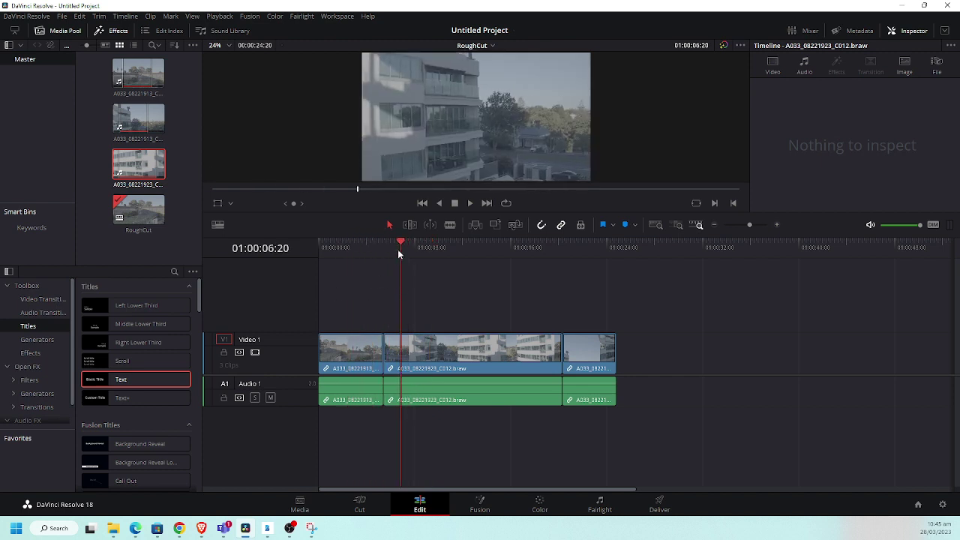
# - Save the project as "Project - Rough Edit" and return the playhead to the timeline's start
pyautogui.hotkey('ctrl', 's')
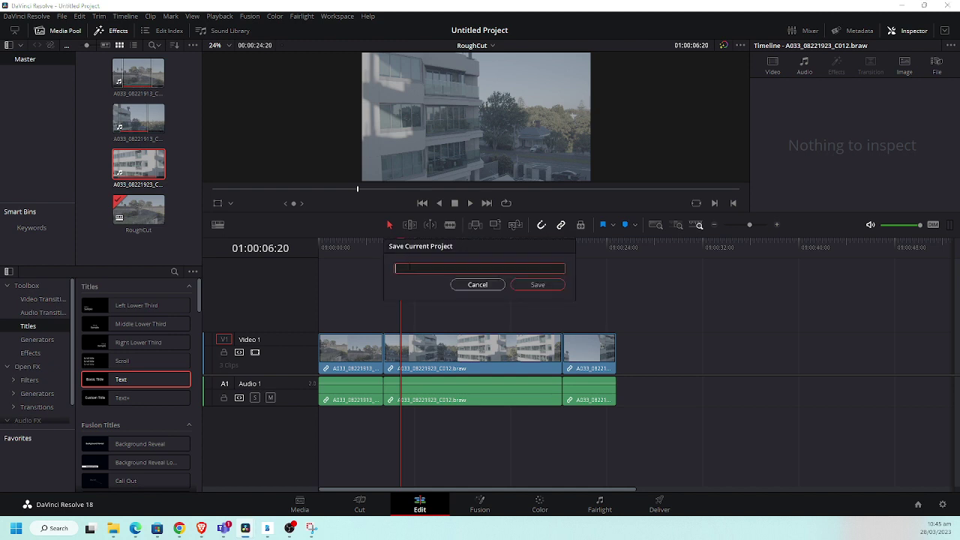
pyautogui.write('Rough Edit')
pyautogui.press('Home')
pyautogui.write('Project -')
pyautogui.click(559, 288)
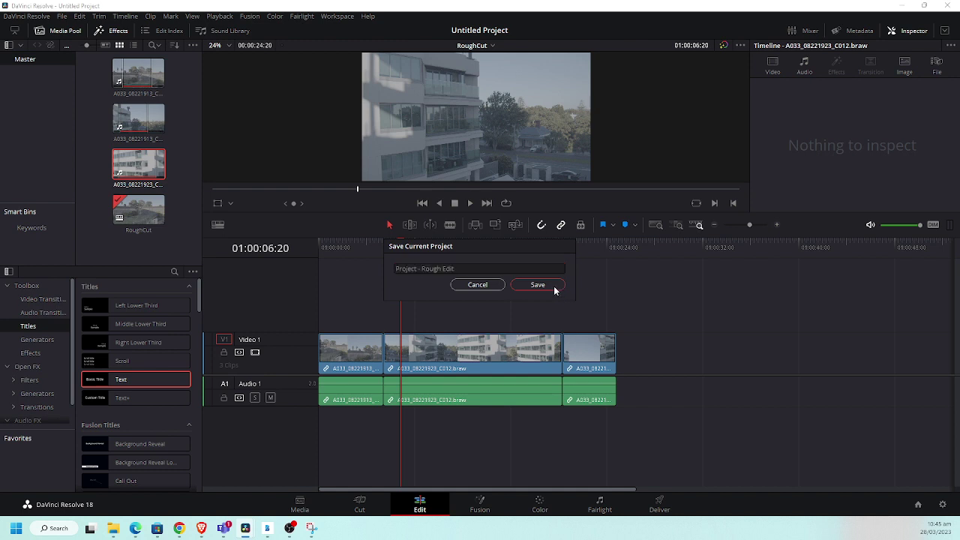
pyautogui.moveTo(355, 268); pyautogui.dragTo(457, 270)
pyautogui.press('Home')
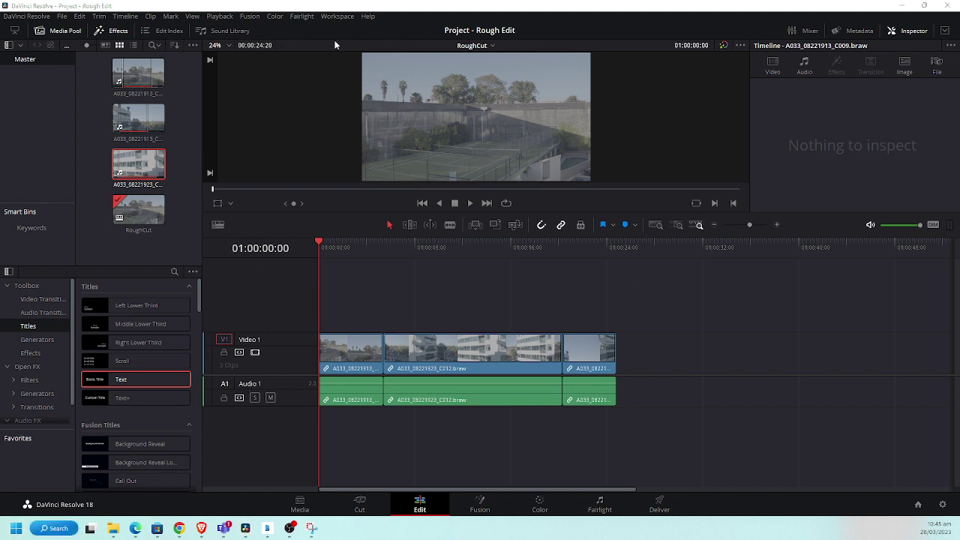
# - Launch NukeStudio 13.2v1 from a system search for "nuke" and maximize its window
pyautogui.click(16, 528)
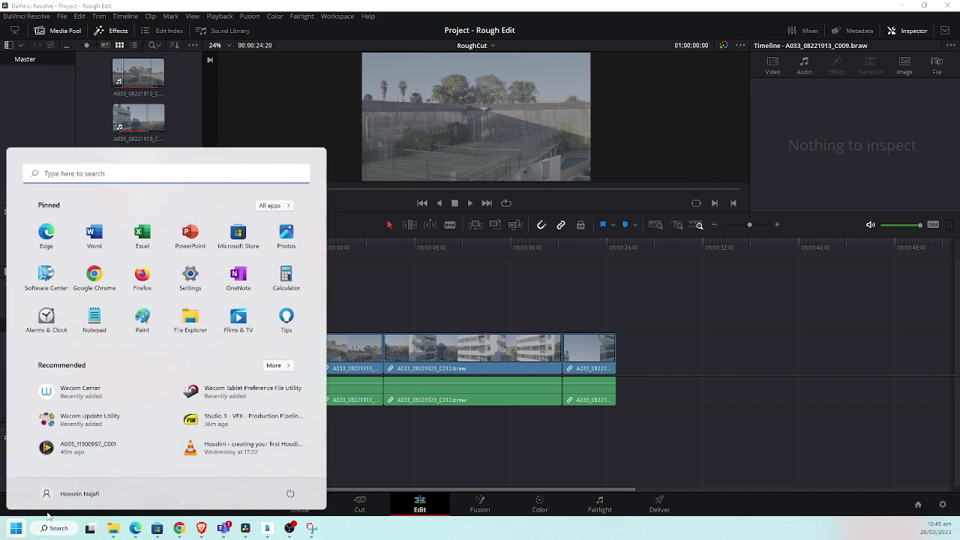
pyautogui.write('nuke')
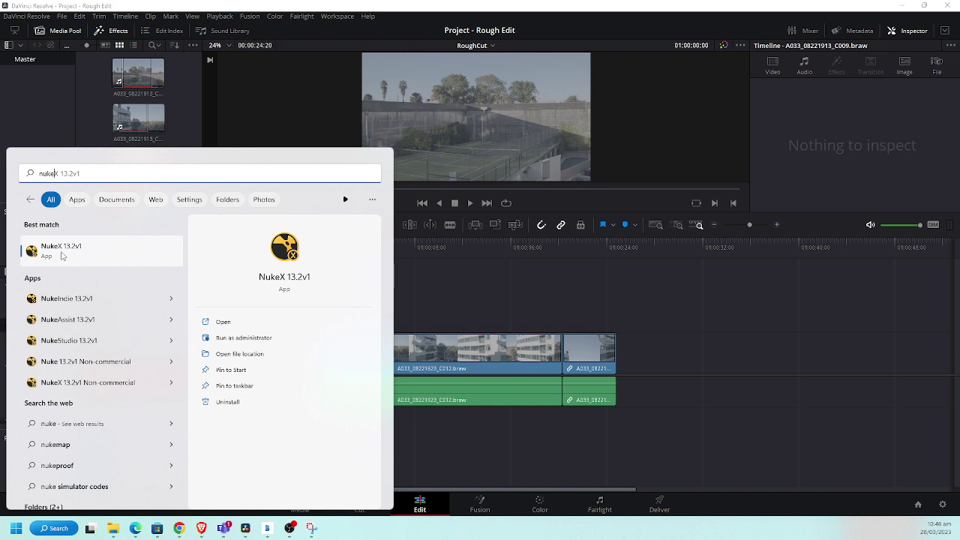
pyautogui.click(80, 342)
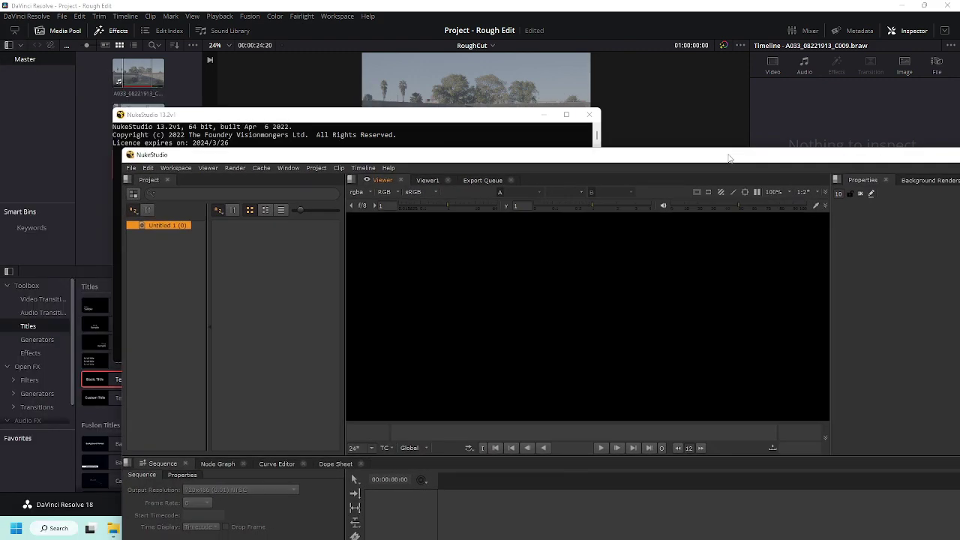
pyautogui.doubleClick(727, 155)
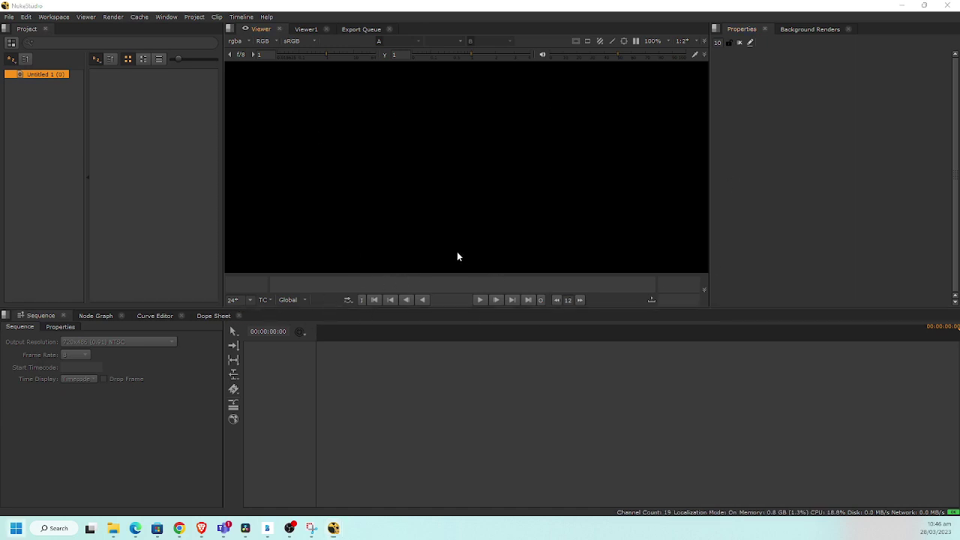
# - Launch NukeX 13.2v1 from a system search for "nuke"
pyautogui.click(11, 532)
pyautogui.write('nuke')
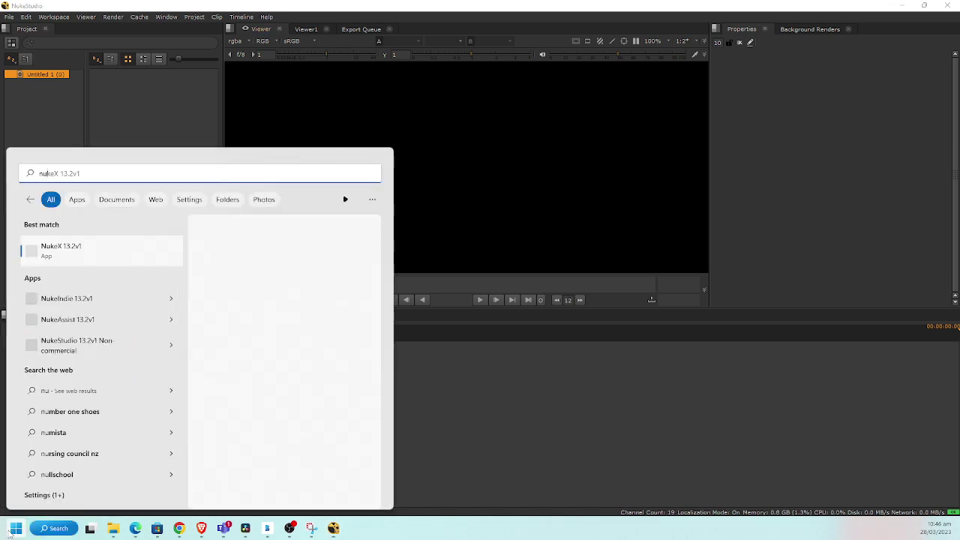
pyautogui.click(75, 252)
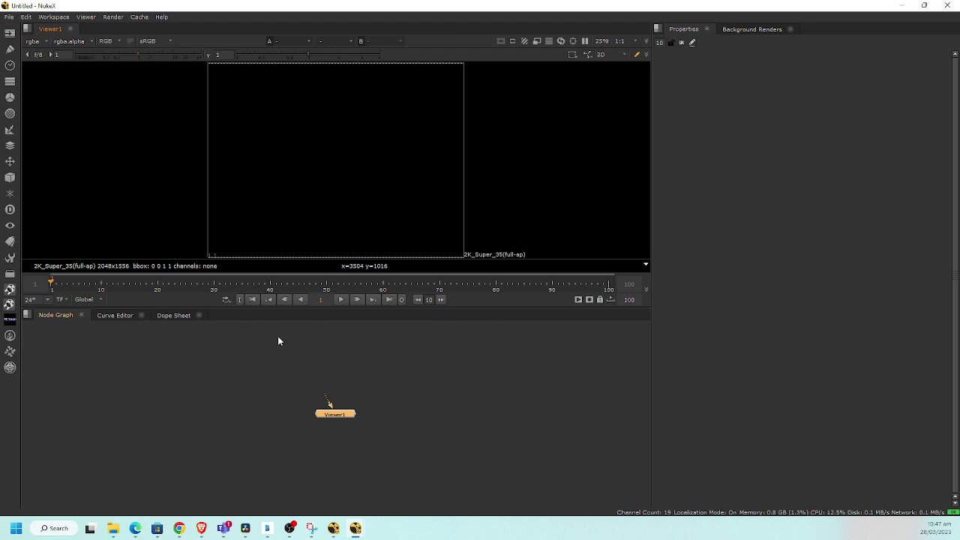
# - Switch back to DaVinci Resolve, start exporting the RoughCut timeline, and try the pinned Nuke-Example-Project folder as its destination
pyautogui.click(907, 6)
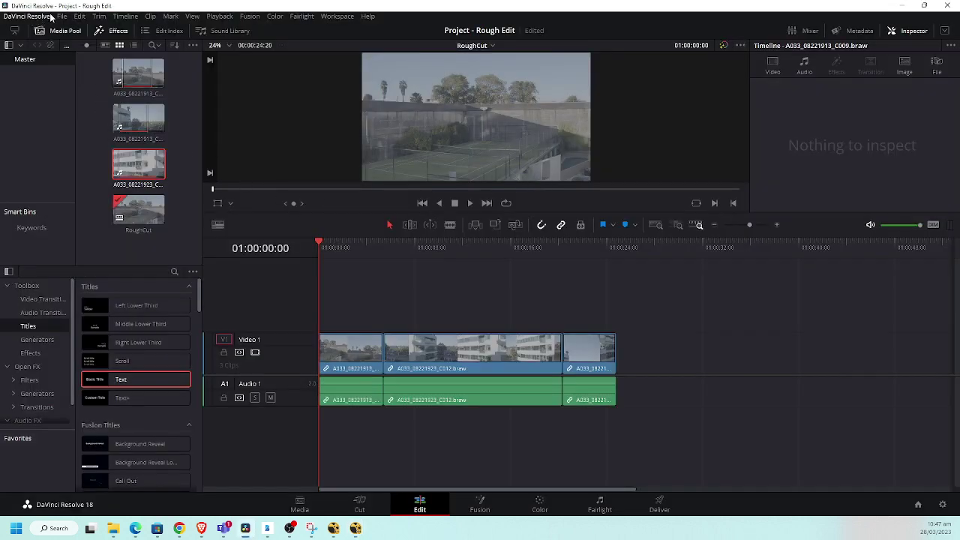
pyautogui.click(60, 16)
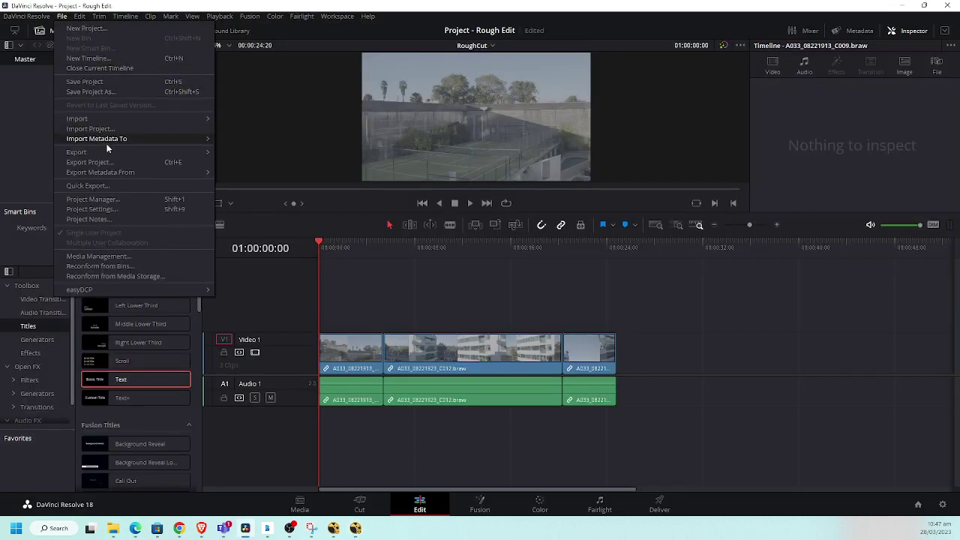
pyautogui.moveTo(110, 150)
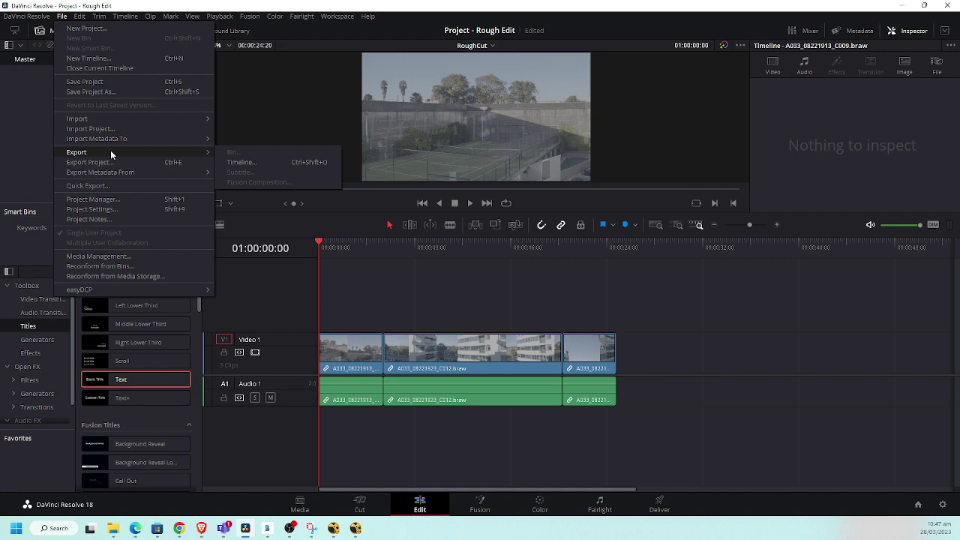
pyautogui.click(308, 162)
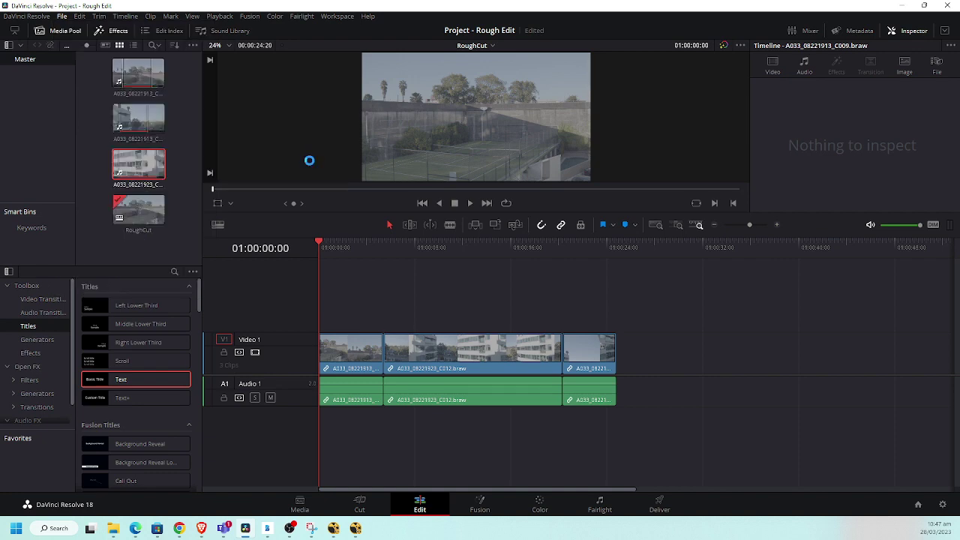
pyautogui.moveTo(135, 21); pyautogui.dragTo(214, 82)
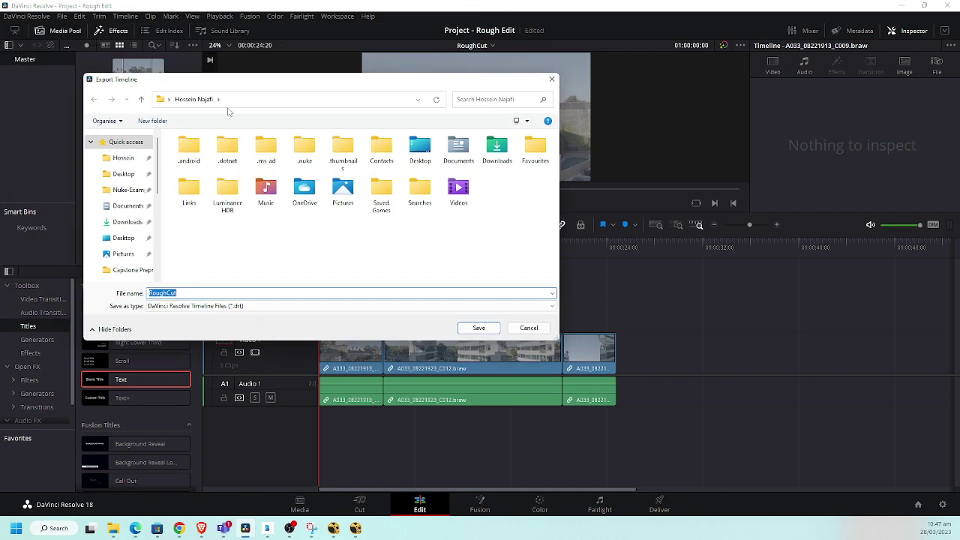
pyautogui.click(129, 192)
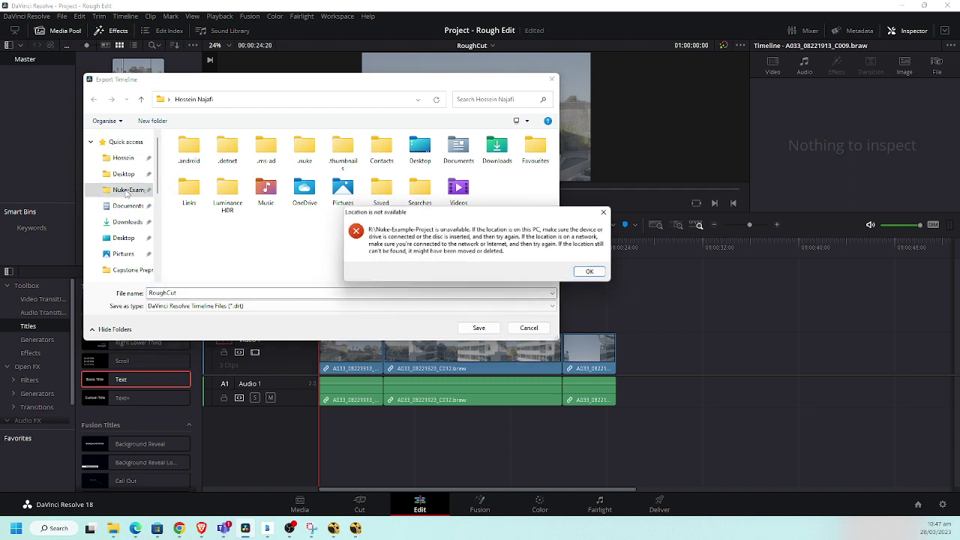
pyautogui.click(595, 274)
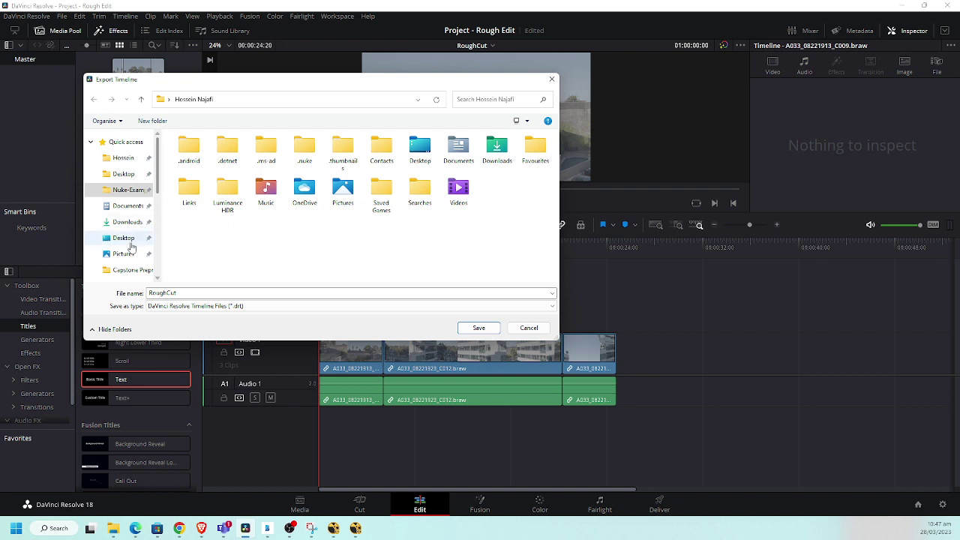
# - Create a folder named Project on the Desktop and open it as the timeline export destination
pyautogui.click(131, 245)
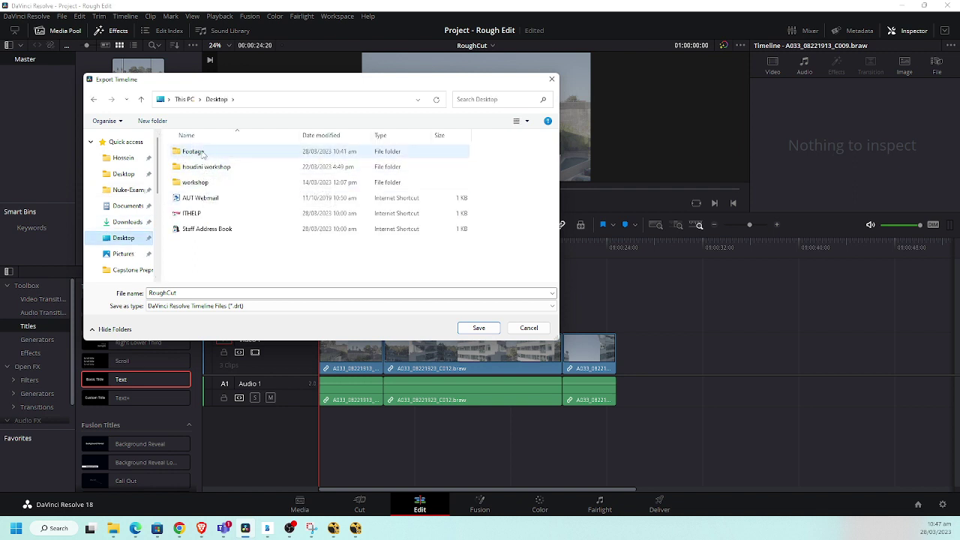
pyautogui.click(198, 152)
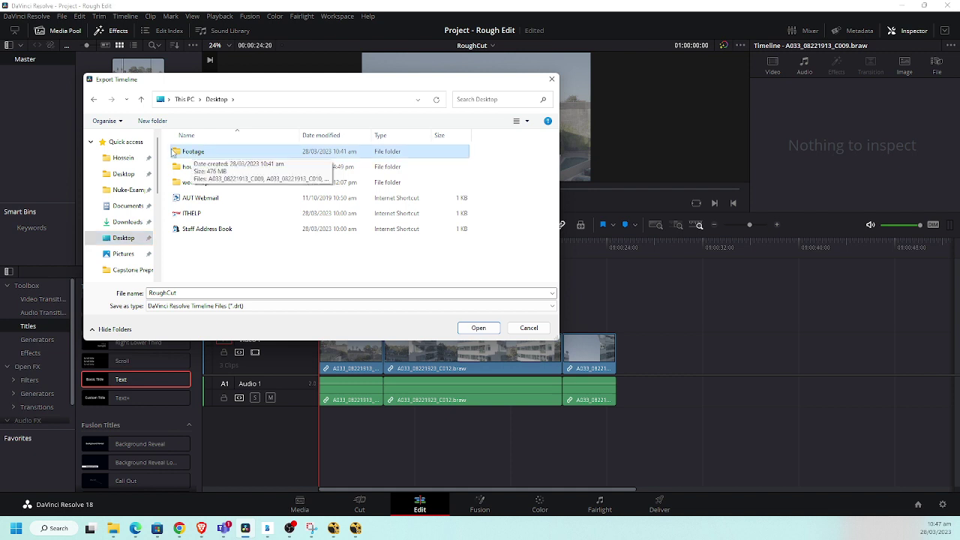
pyautogui.click(151, 125)
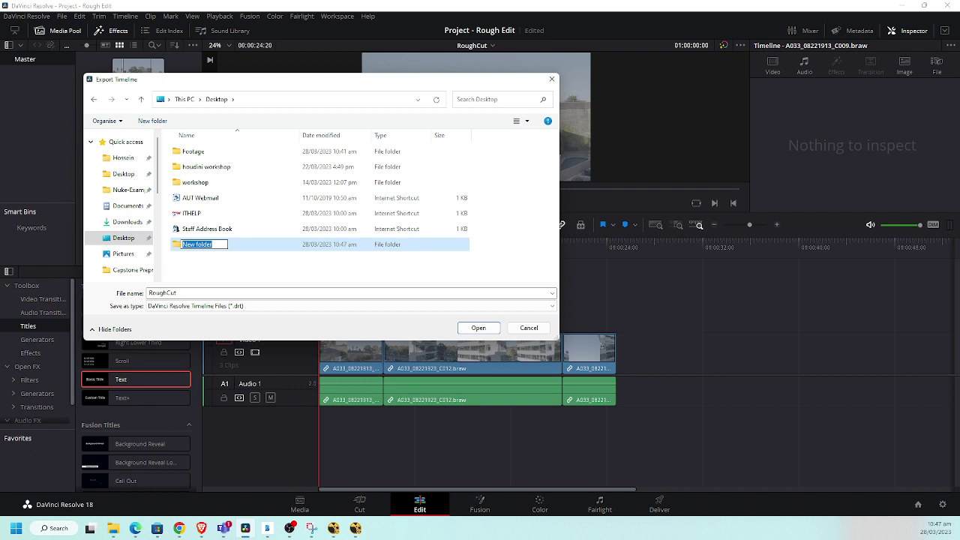
pyautogui.write('Proje')
pyautogui.press('BackSpace')
pyautogui.write('ct')
pyautogui.press('Return')
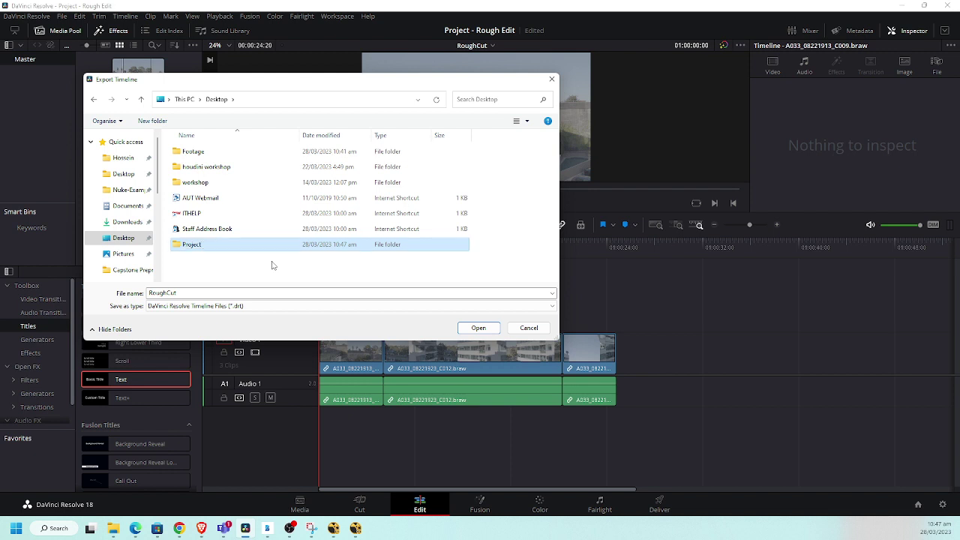
pyautogui.press('Return')
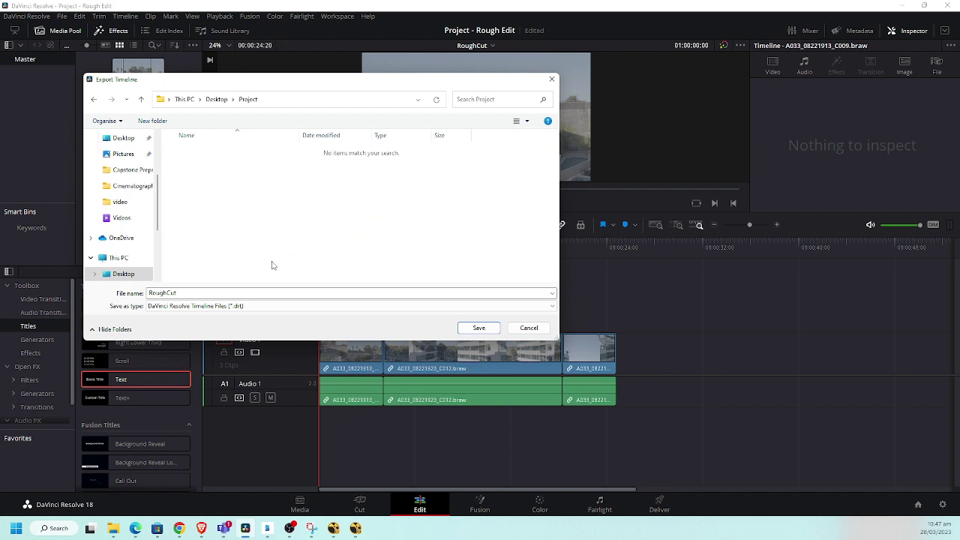
# - Create a folder named XML inside the Project folder and open it as the export destination
pyautogui.click(153, 120)
pyautogui.write('XML')
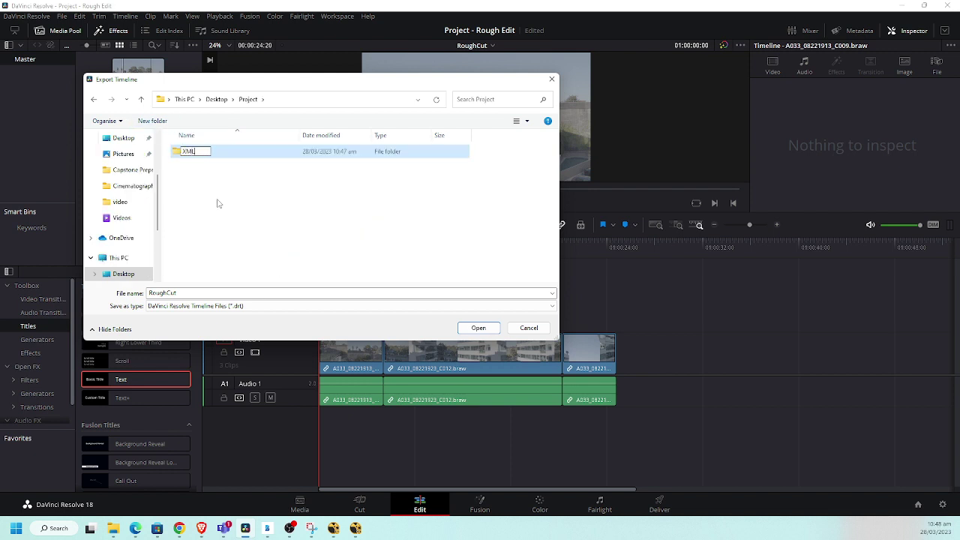
pyautogui.press('Return')
pyautogui.press('Return')
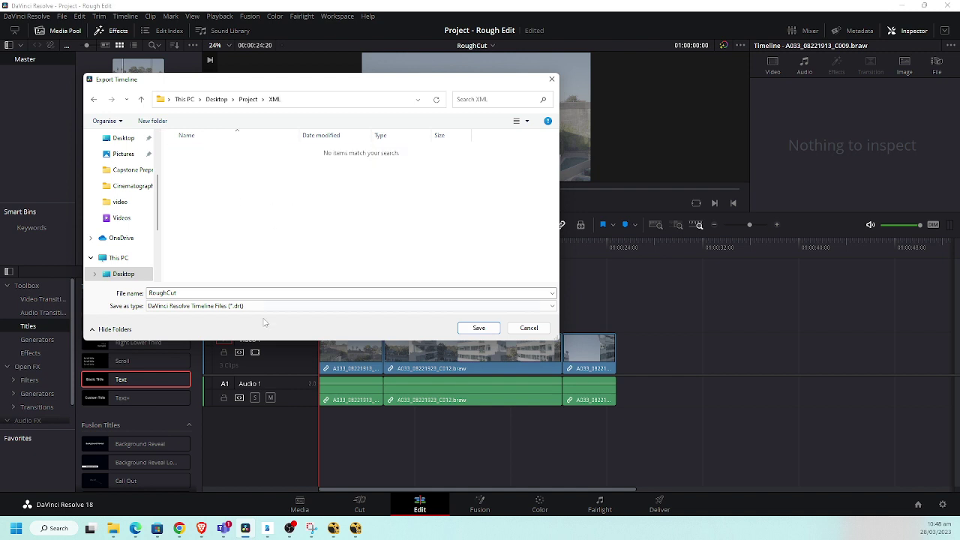
# - Export the RoughCut timeline into the XML folder as an FCP 7 XML V5 file
pyautogui.click(270, 309)
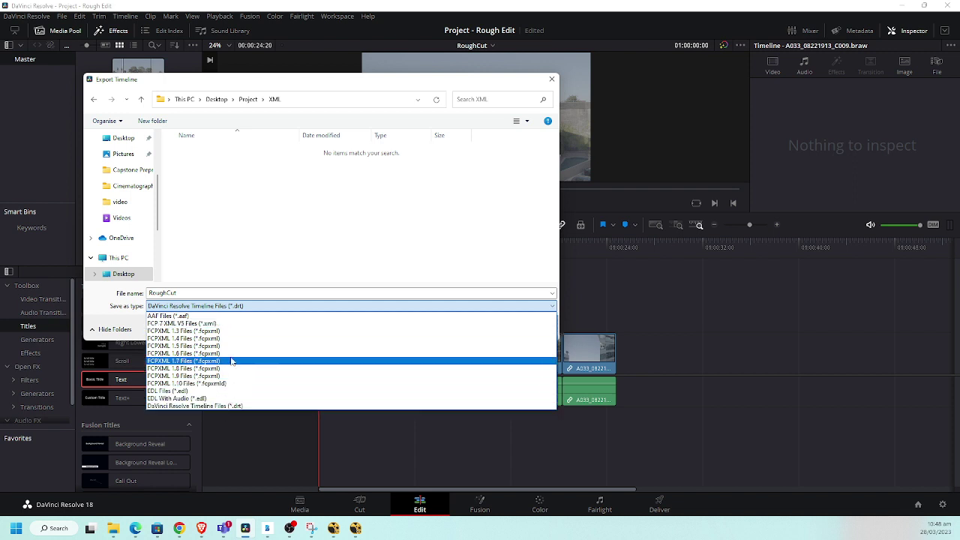
pyautogui.click(226, 326)
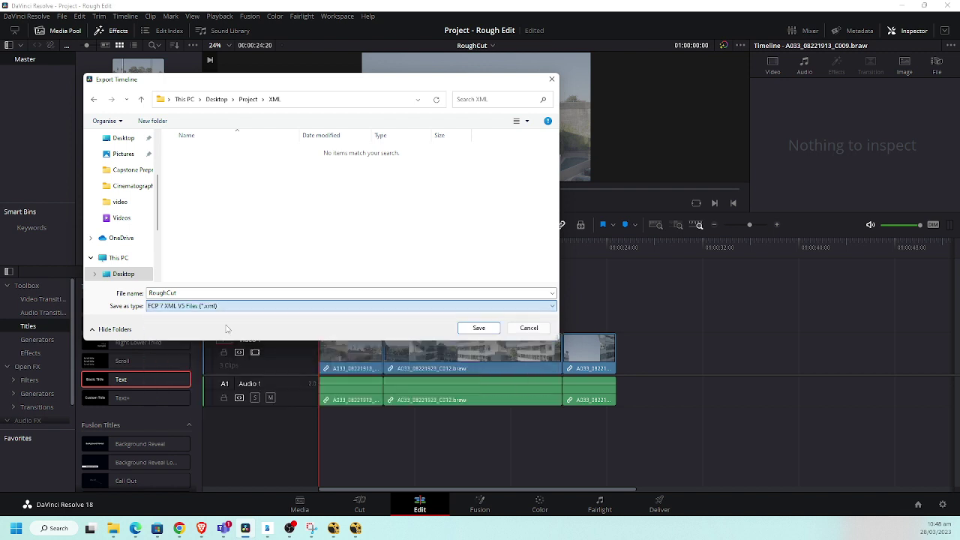
pyautogui.click(478, 328)
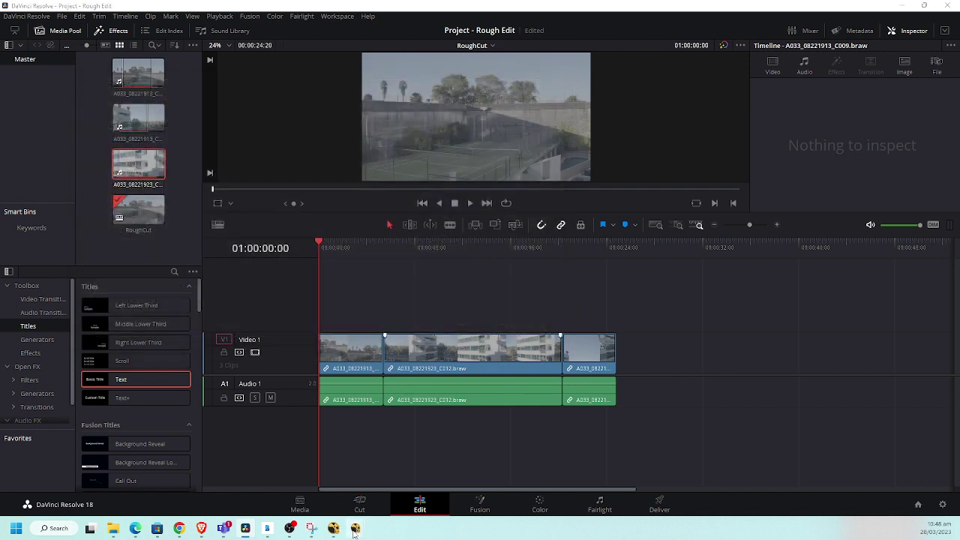
# - Switch to NukeStudio and start an EDL/XML/AAF sequence import
pyautogui.moveTo(333, 528)
pyautogui.click(388, 461)
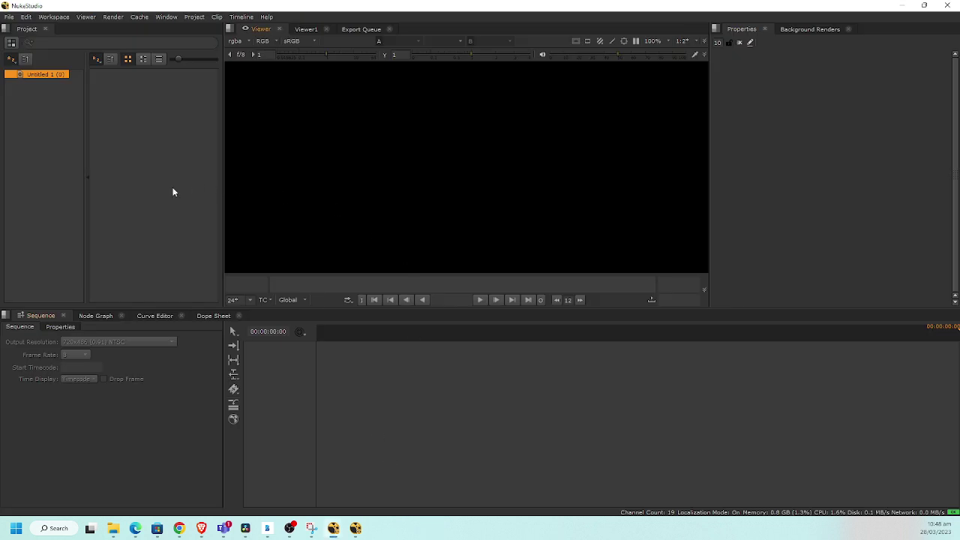
pyautogui.click(10, 18)
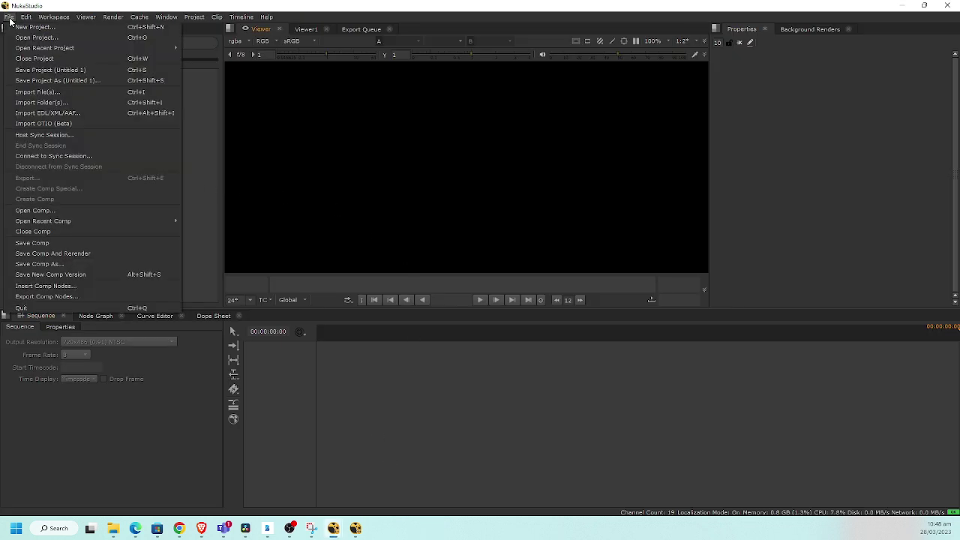
pyautogui.click(84, 113)
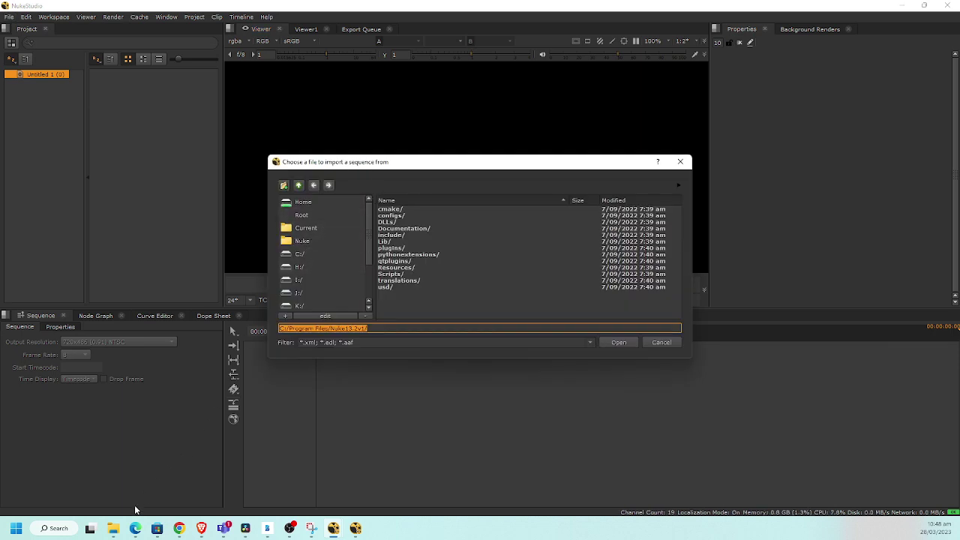
# - Check the Desktop folder's path in File Explorer and return to NukeStudio's sequence import
pyautogui.click(112, 527)
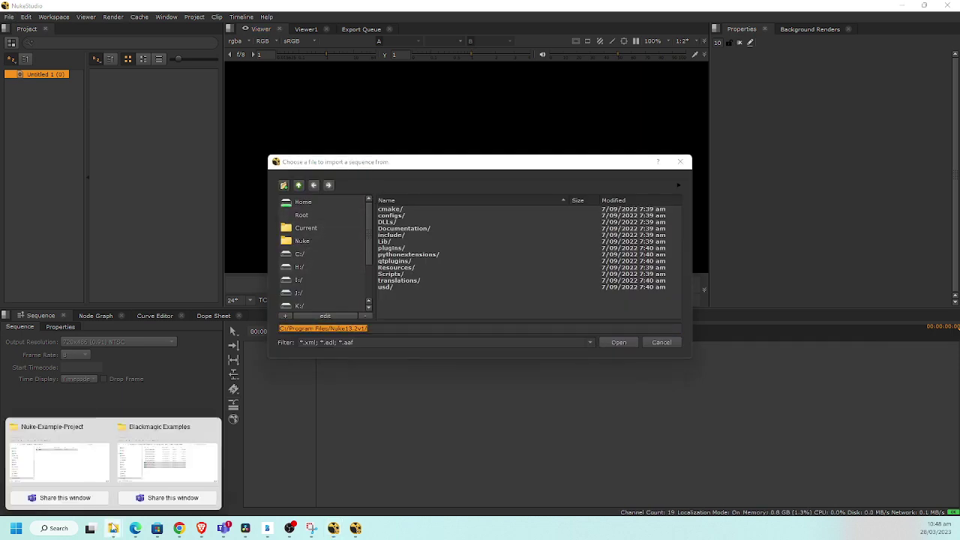
pyautogui.click(83, 459)
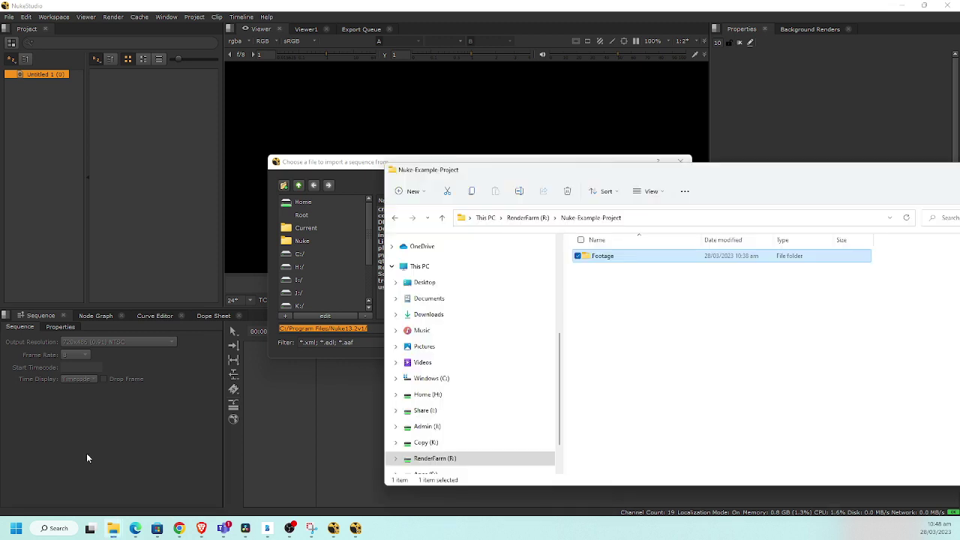
pyautogui.click(449, 283)
pyautogui.click(597, 218)
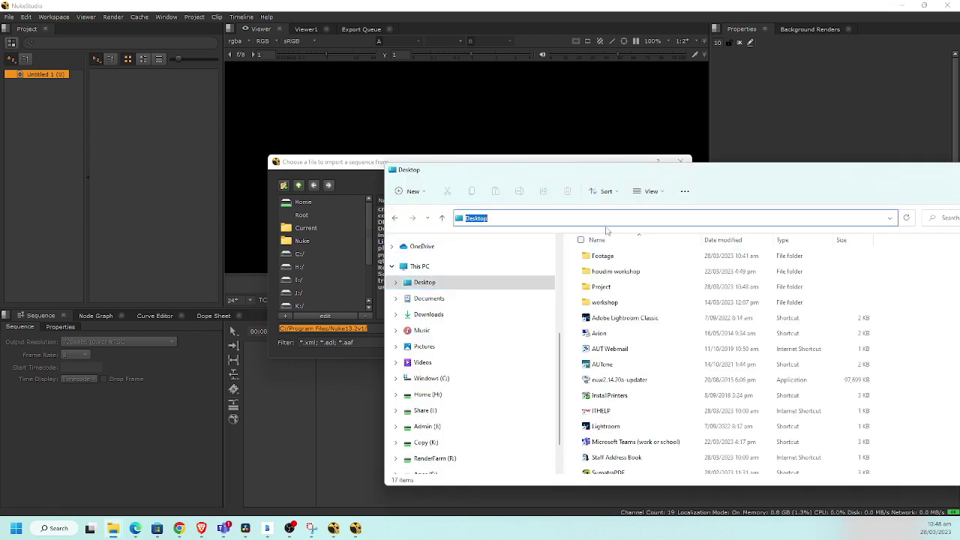
pyautogui.click(359, 168)
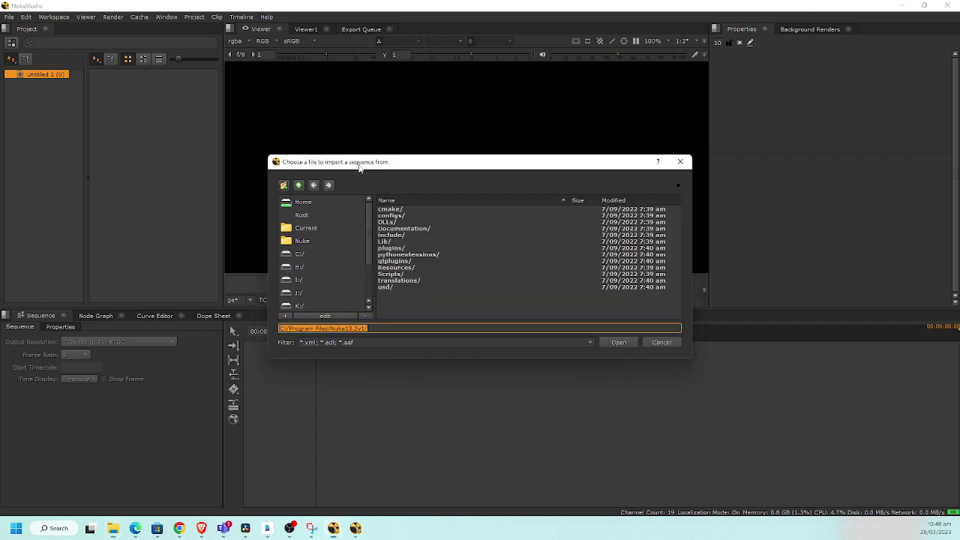
# - Browse to the current account's own folder under C:/Users for the sequence import
pyautogui.click(316, 254)
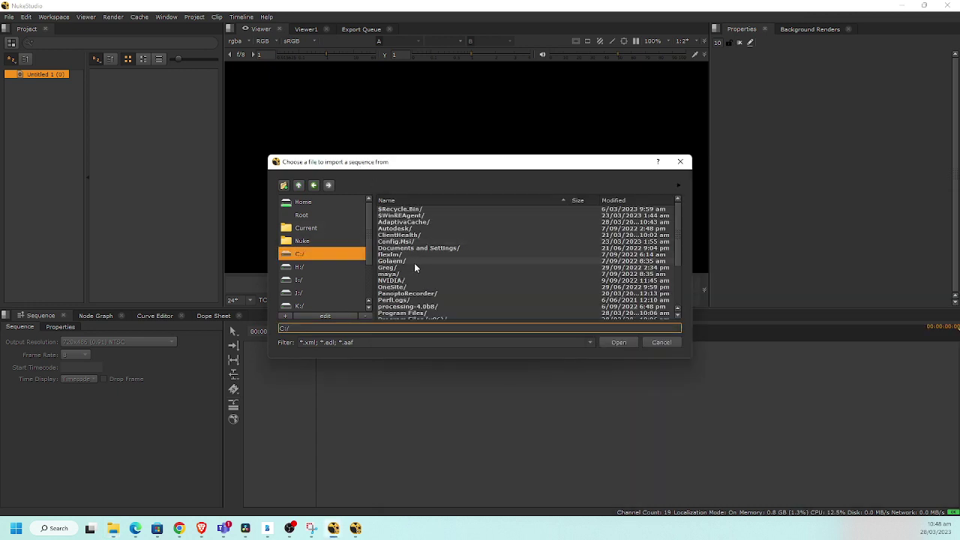
pyautogui.scroll(-3, 414, 262)
pyautogui.doubleClick(403, 304)
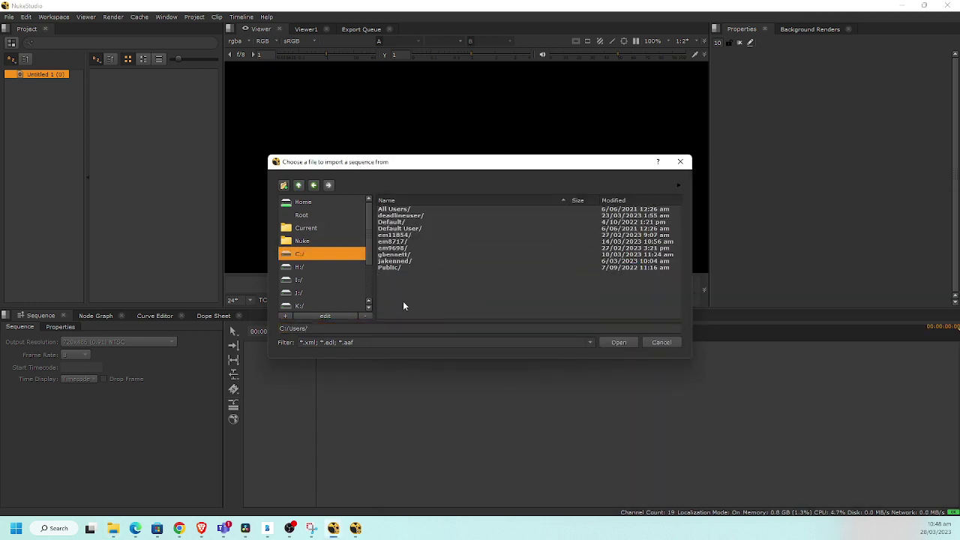
pyautogui.doubleClick(400, 242)
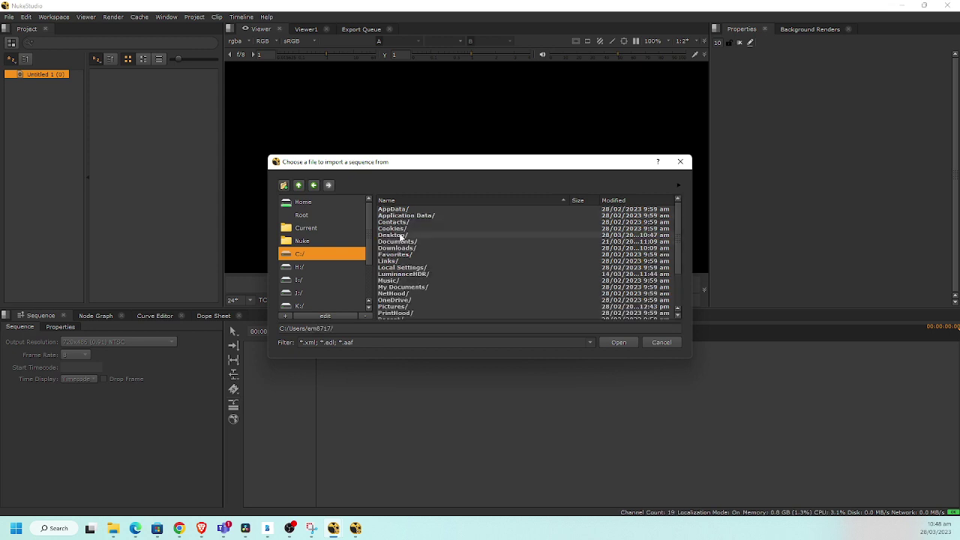
pyautogui.click(397, 236)
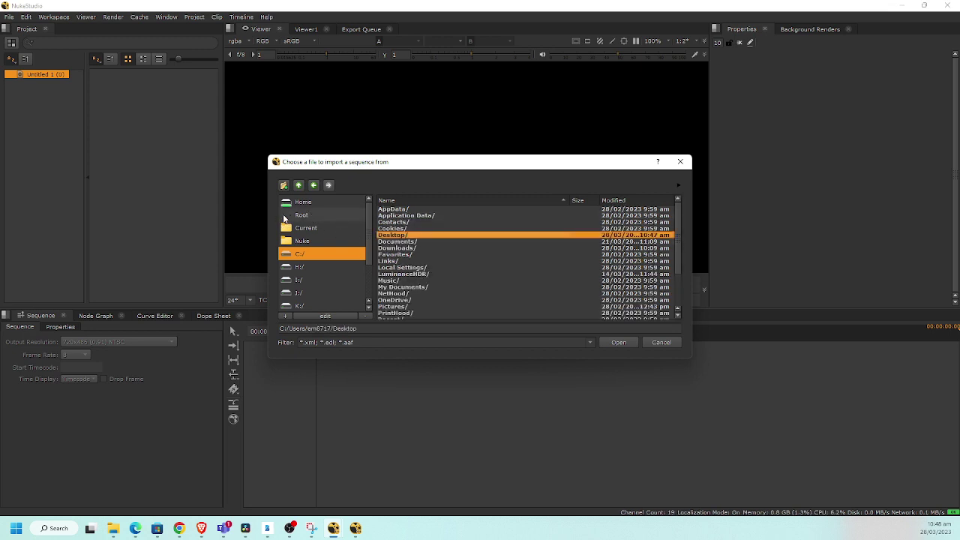
pyautogui.doubleClick(320, 203)
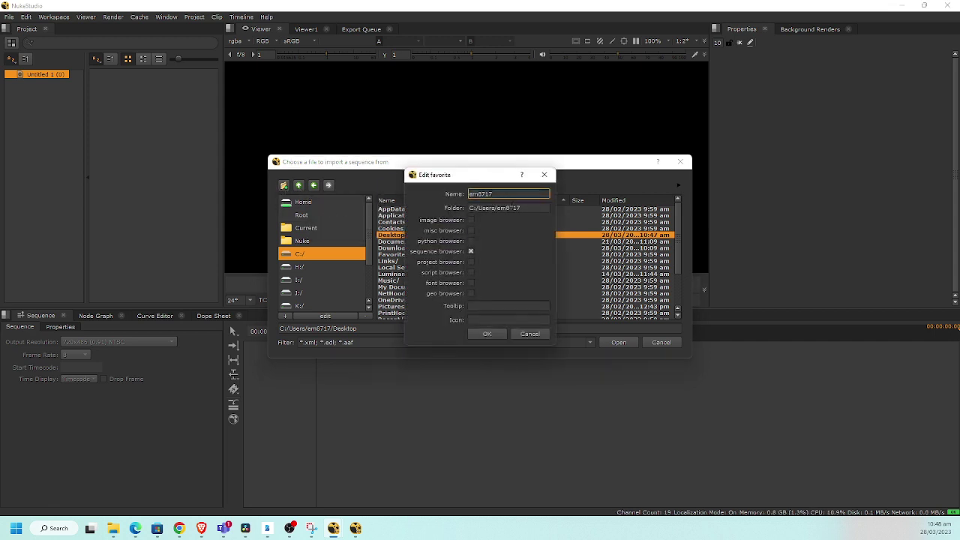
pyautogui.click(522, 335)
# - Open the Desktop folder and add it as a sequence browser favorite named Desktop
pyautogui.doubleClick(402, 236)
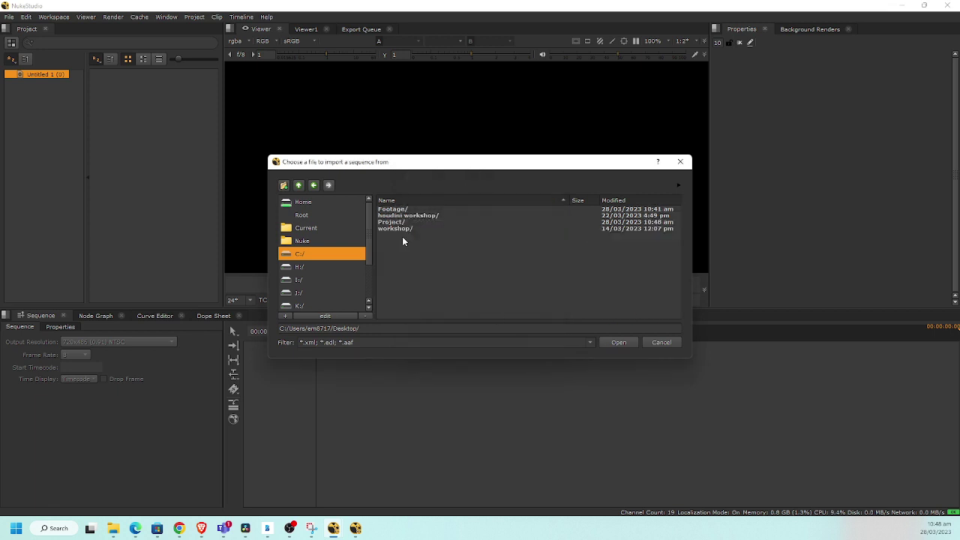
pyautogui.rightClick(315, 201)
pyautogui.click(334, 204)
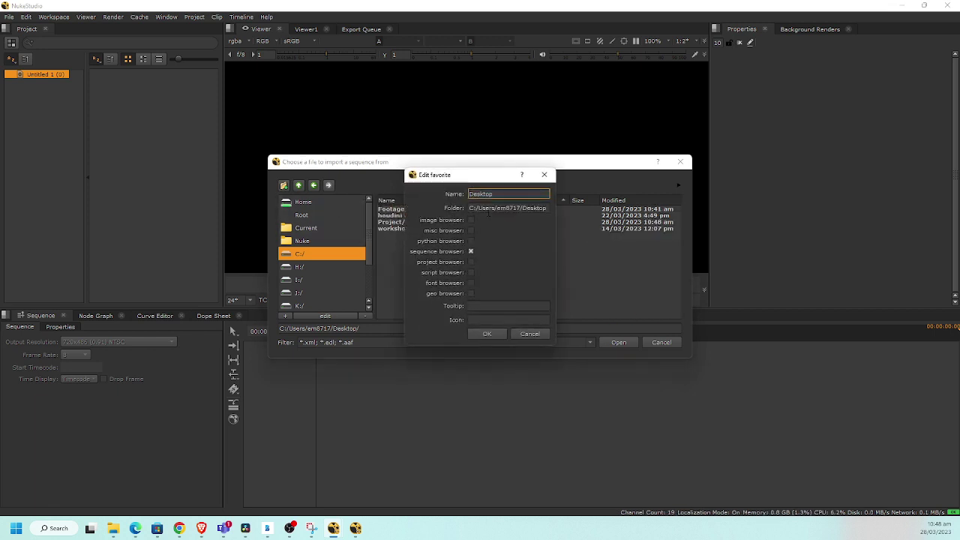
pyautogui.click(488, 334)
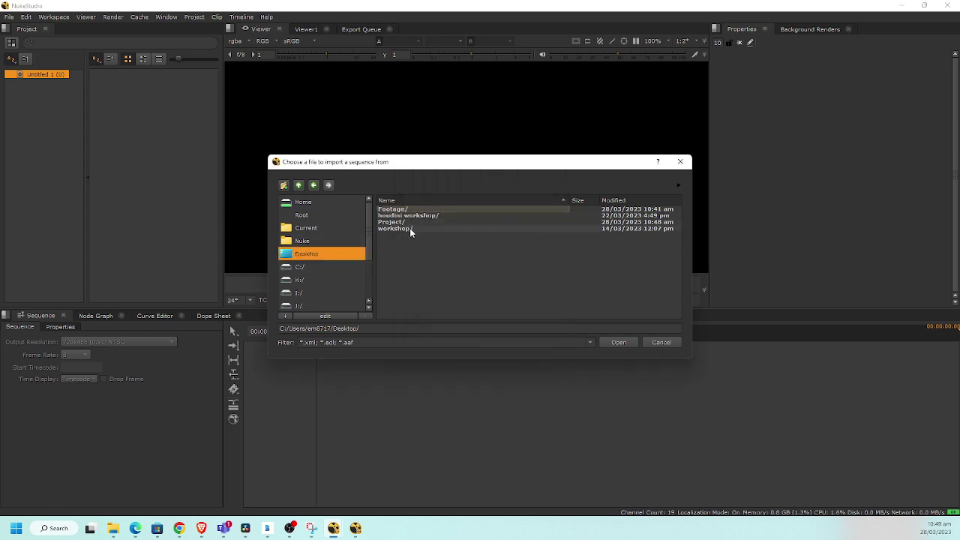
# - Import RoughCut.xml from the Desktop's Project/XML folder
pyautogui.doubleClick(412, 222)
pyautogui.doubleClick(396, 209)
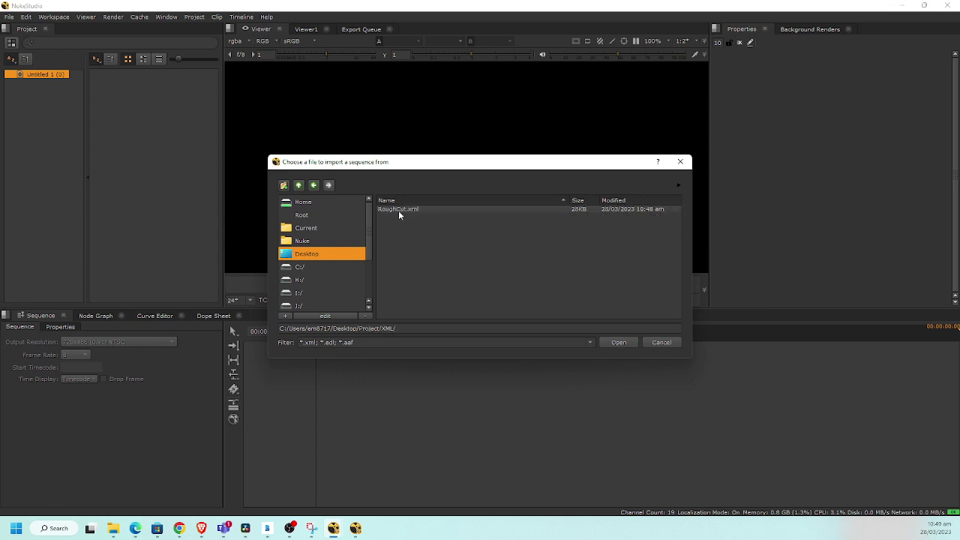
pyautogui.click(403, 210)
pyautogui.doubleClick(403, 210)
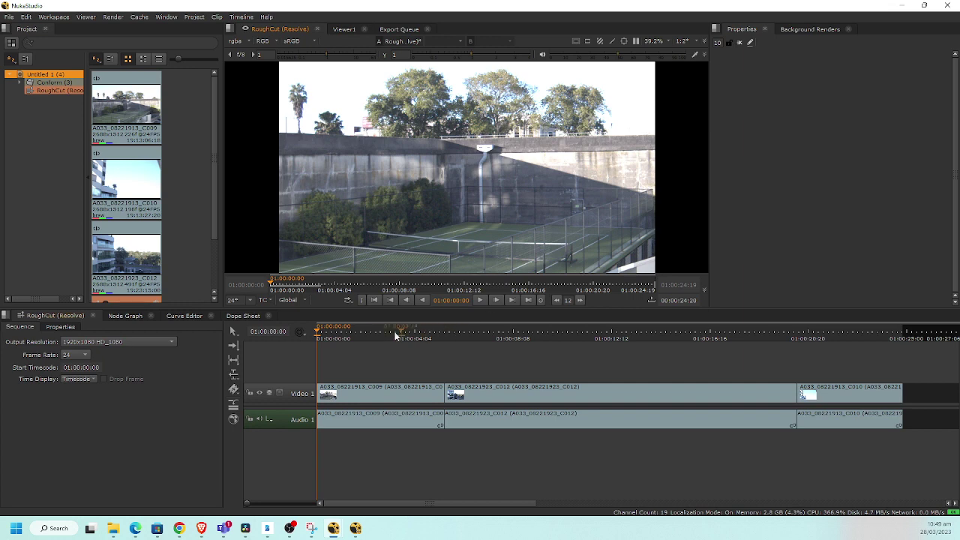
# - Scrub the imported RoughCut sequence to 01:00:03:01, switch back to DaVinci Resolve and compare its picture full screen
pyautogui.click(380, 335)
pyautogui.moveTo(380, 335); pyautogui.dragTo(387, 362)
pyautogui.press('super+e')
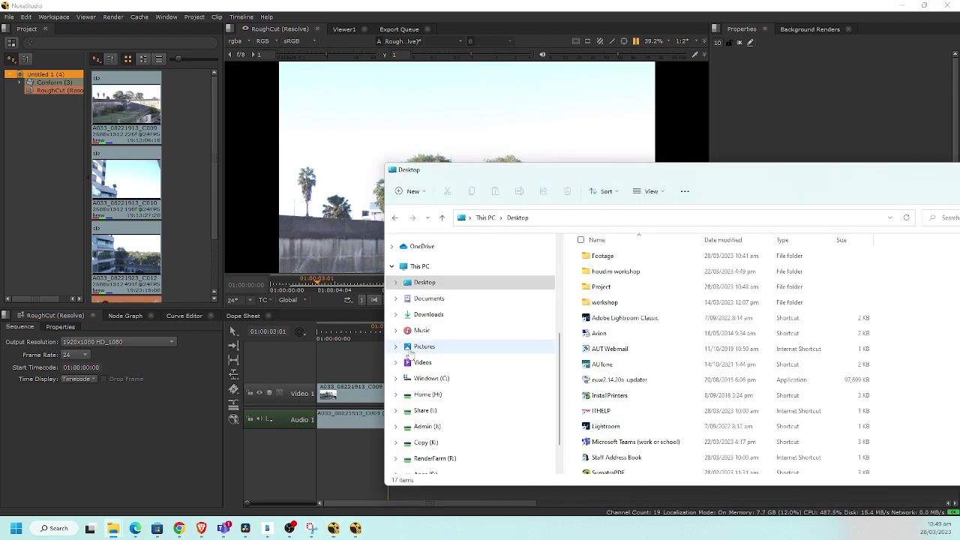
pyautogui.hotkey('alt', 'Tab')
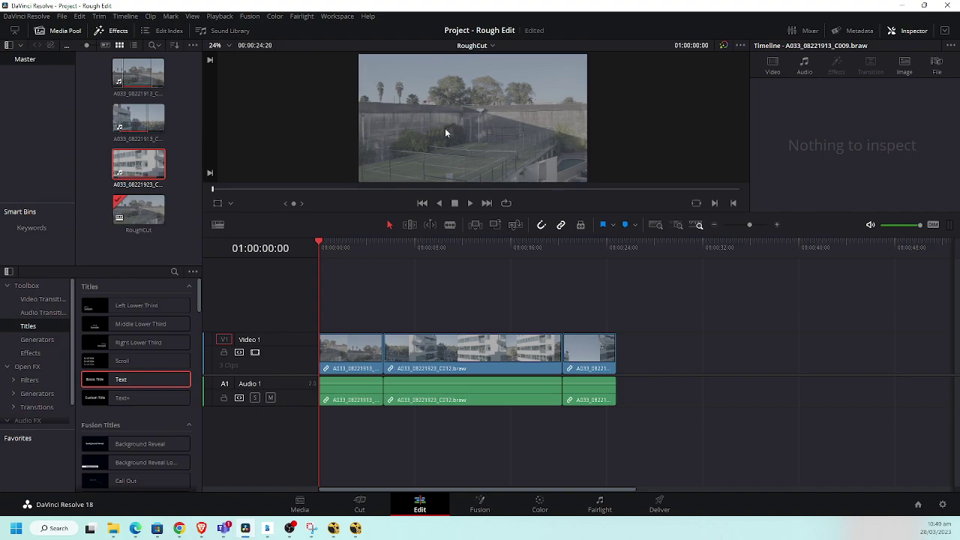
pyautogui.hotkey('ctrl', 'f')
pyautogui.press('Escape')
# - On the Color page, add a serial node after node 01 of the first clip and label it LUT
pyautogui.click(541, 504)
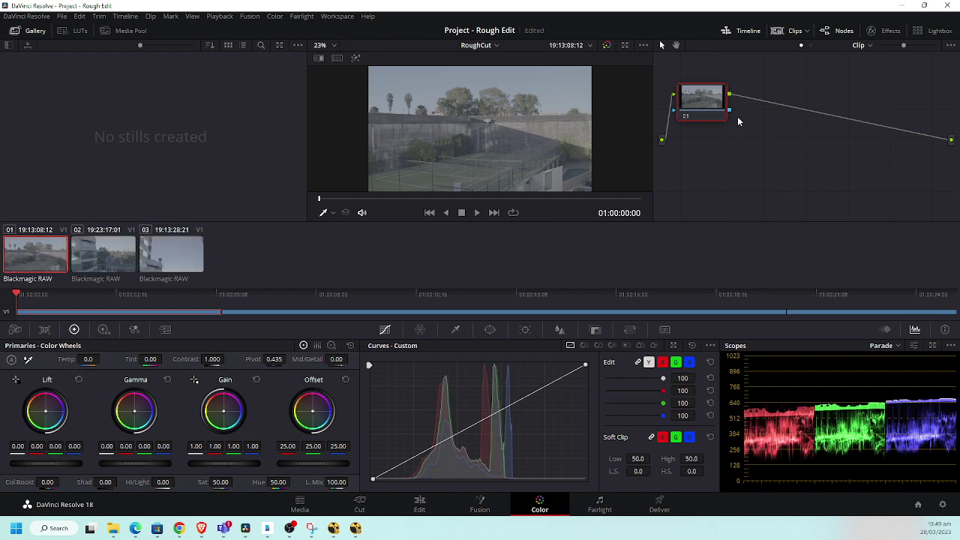
pyautogui.rightClick(713, 104)
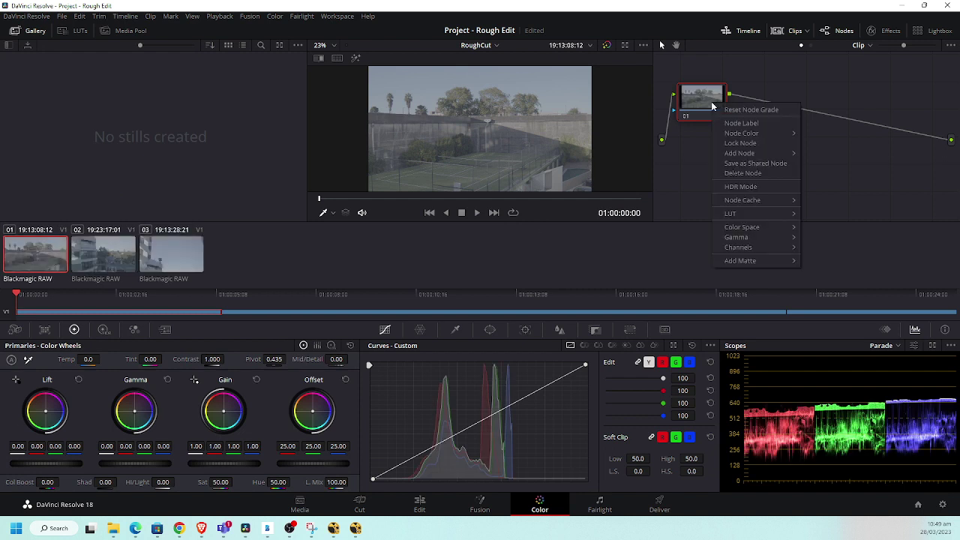
pyautogui.click(810, 155)
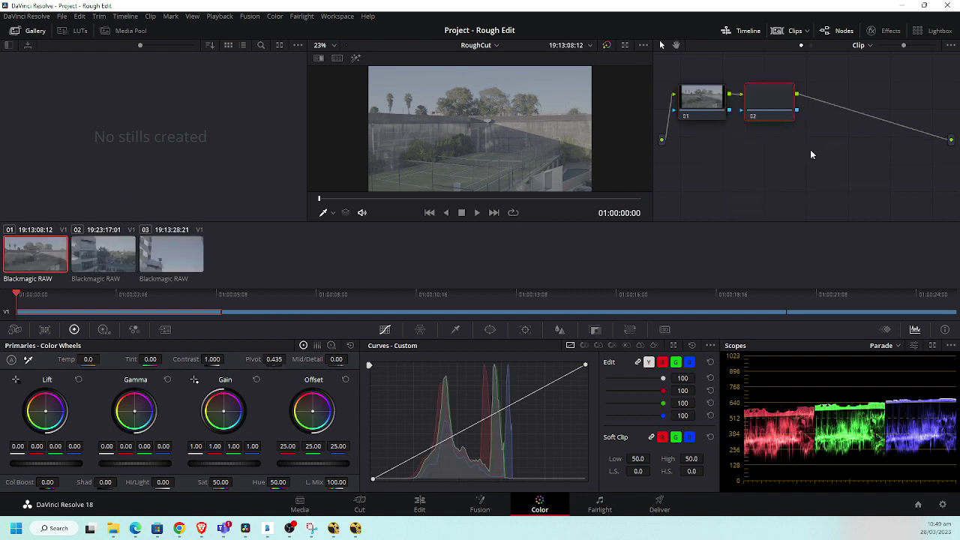
pyautogui.rightClick(767, 94)
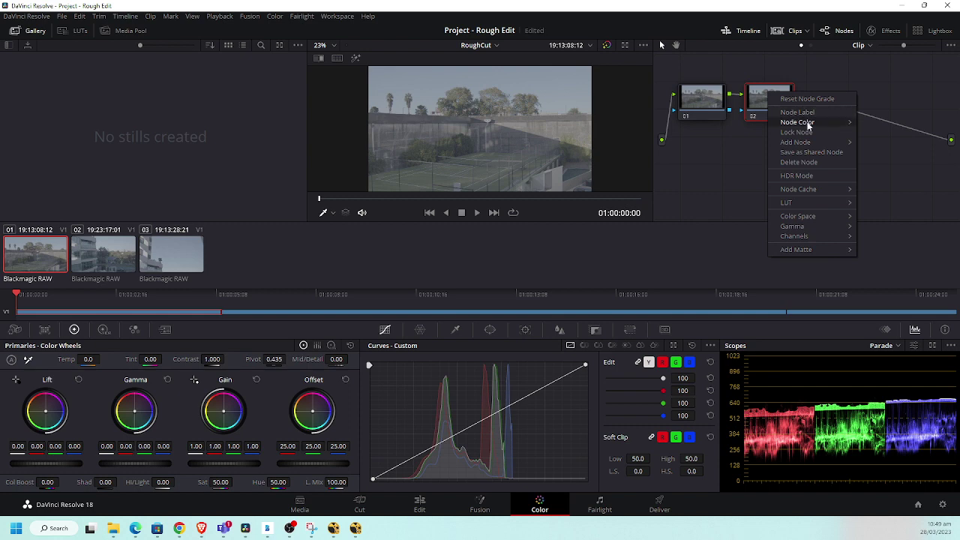
pyautogui.click(803, 112)
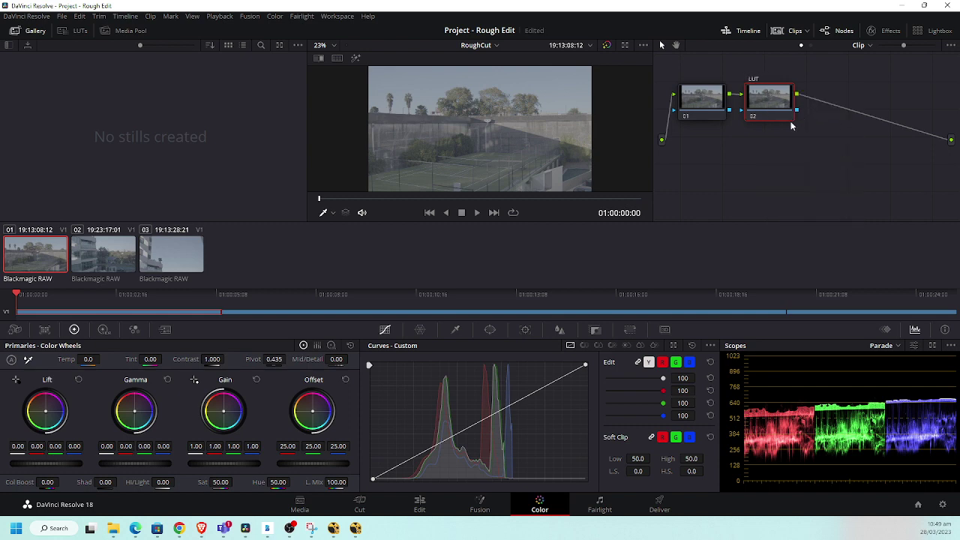
pyautogui.press('Return')
# - Apply the Blackmagic Pocket 4K Film to Extended Video v4 LUT to node 02 and check the picture full screen
pyautogui.rightClick(772, 110)
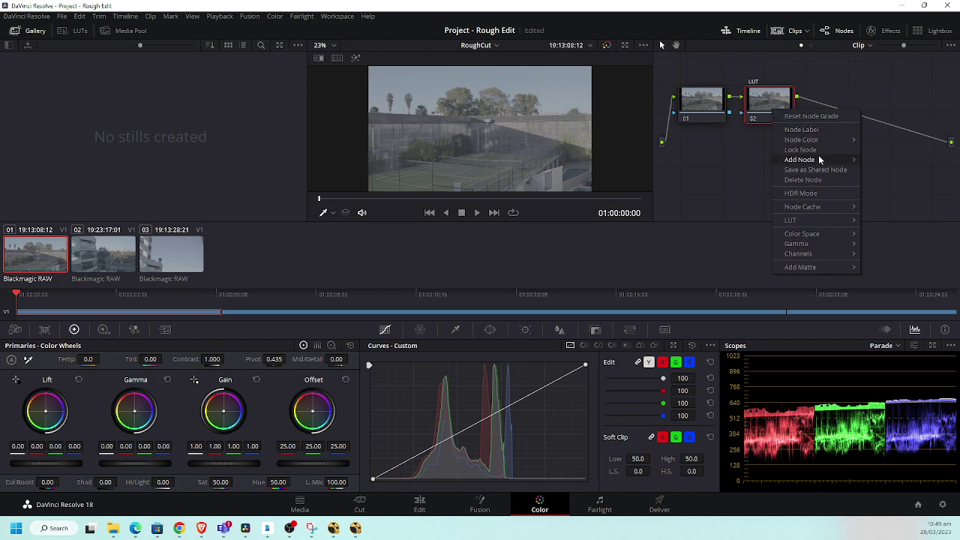
pyautogui.moveTo(842, 220)
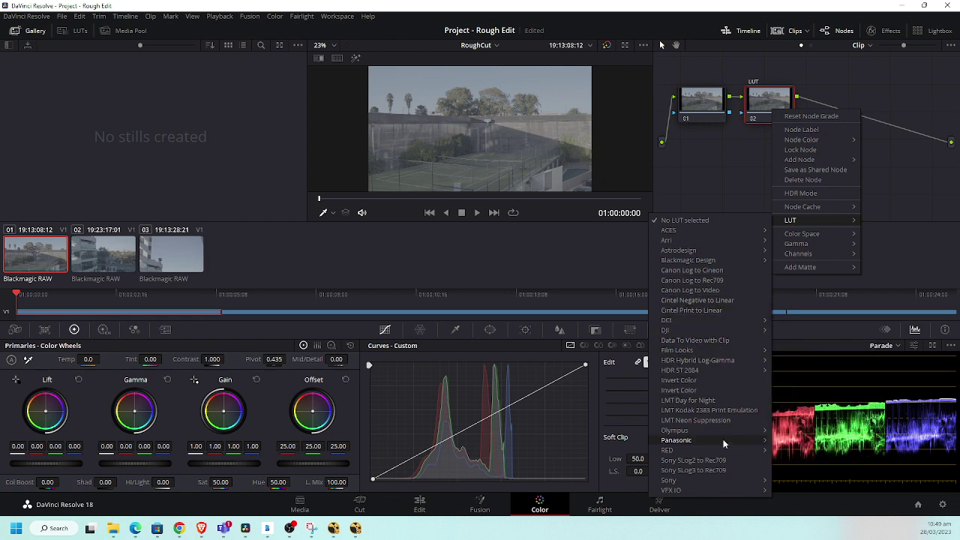
pyautogui.moveTo(756, 267)
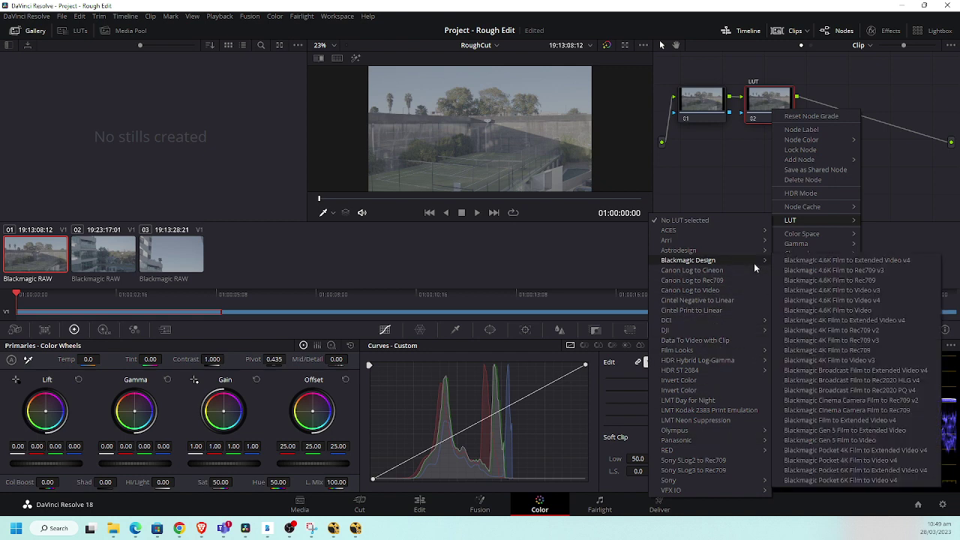
pyautogui.click(906, 452)
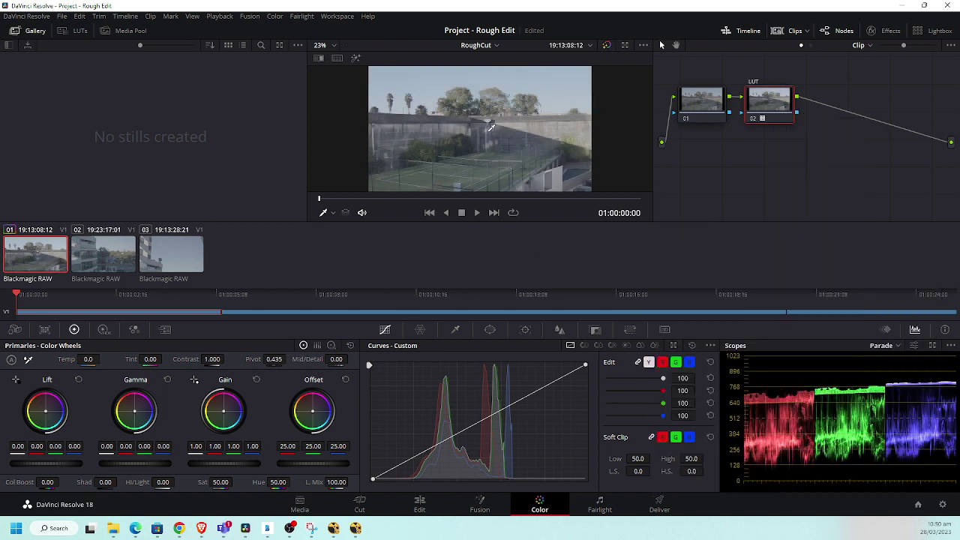
pyautogui.hotkey('ctrl', 'f')
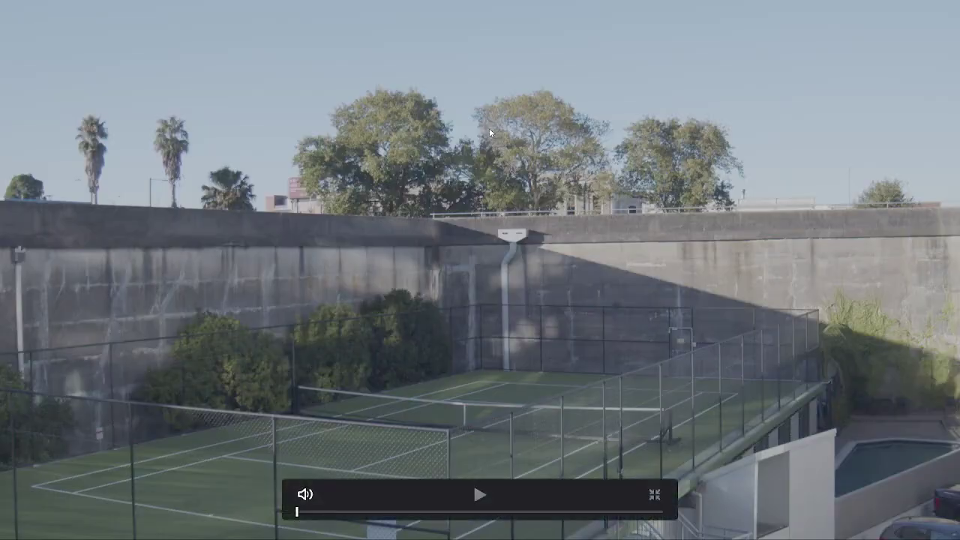
pyautogui.press('Escape')
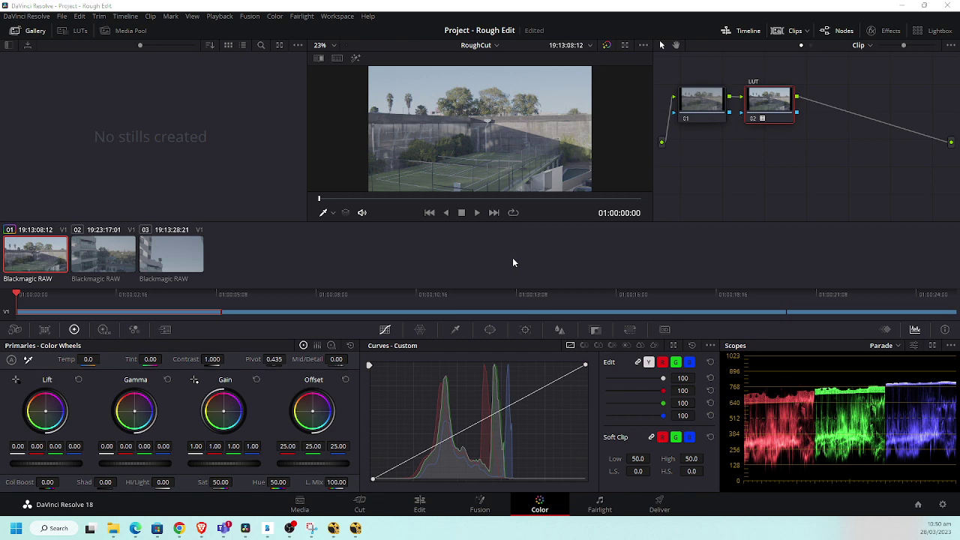
# - Switch to NukeStudio and open clip A033_08221913_C009 from the project bin in the viewer with its properties
pyautogui.hotkey('alt', 'Tab')
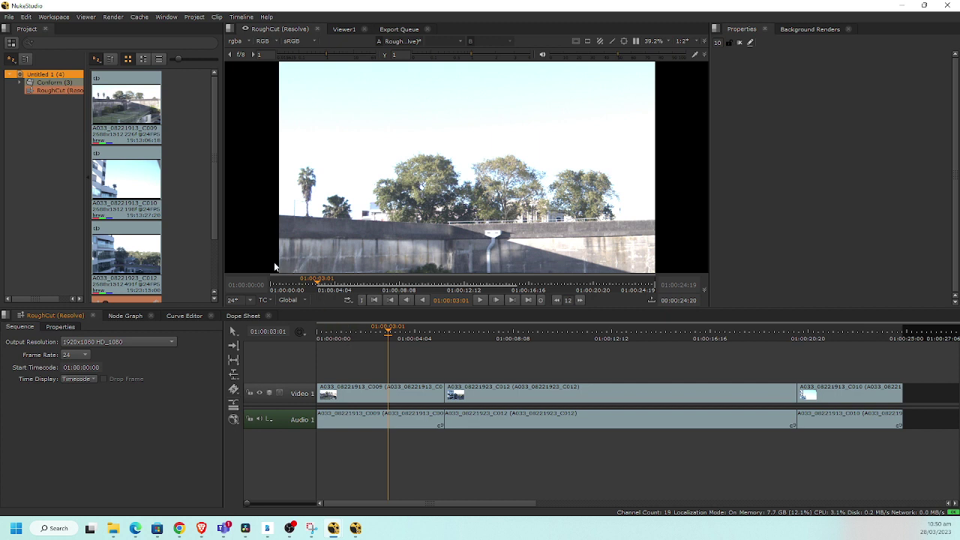
pyautogui.click(148, 115)
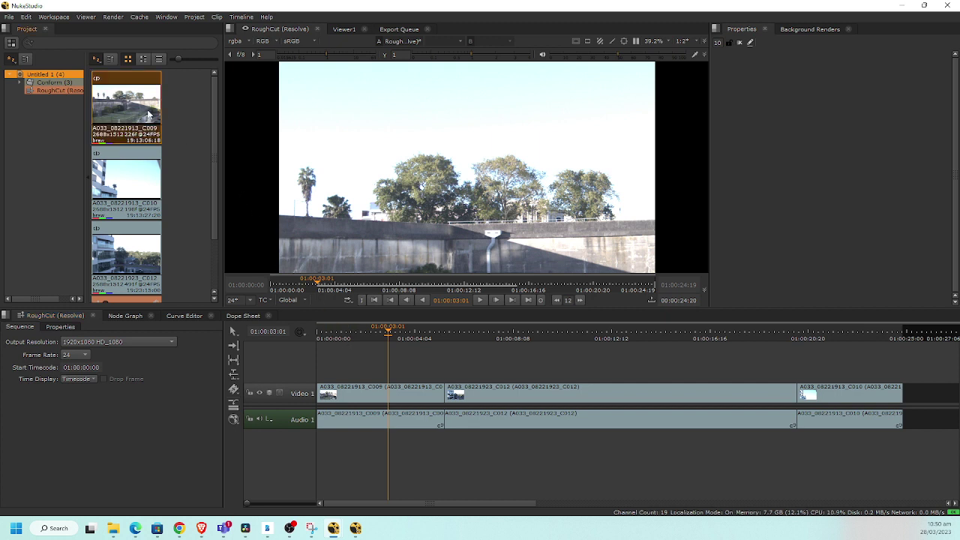
pyautogui.doubleClick(148, 115)
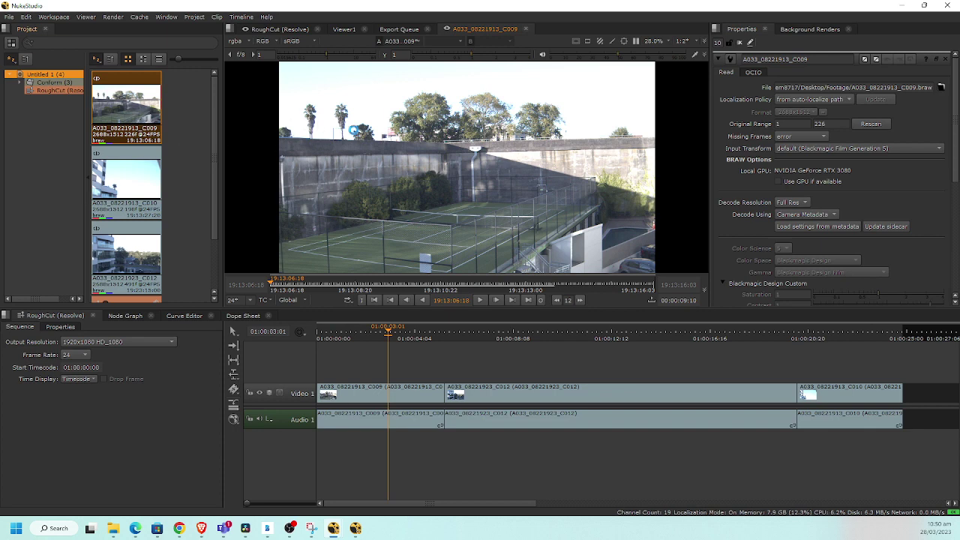
# - Save the project as Project-NS in a new NukeStudio folder inside the Desktop's Project folder
pyautogui.hotkey('ctrl', 's')
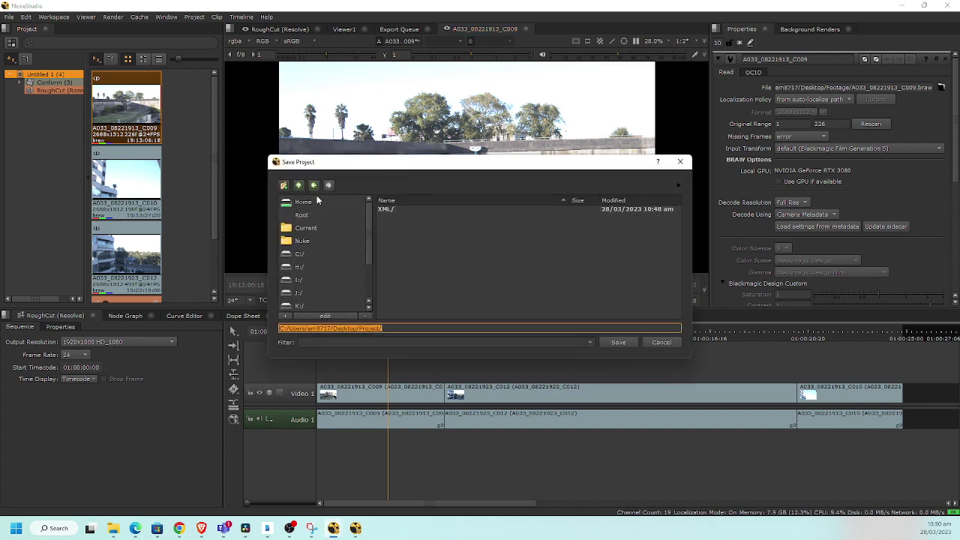
pyautogui.click(283, 186)
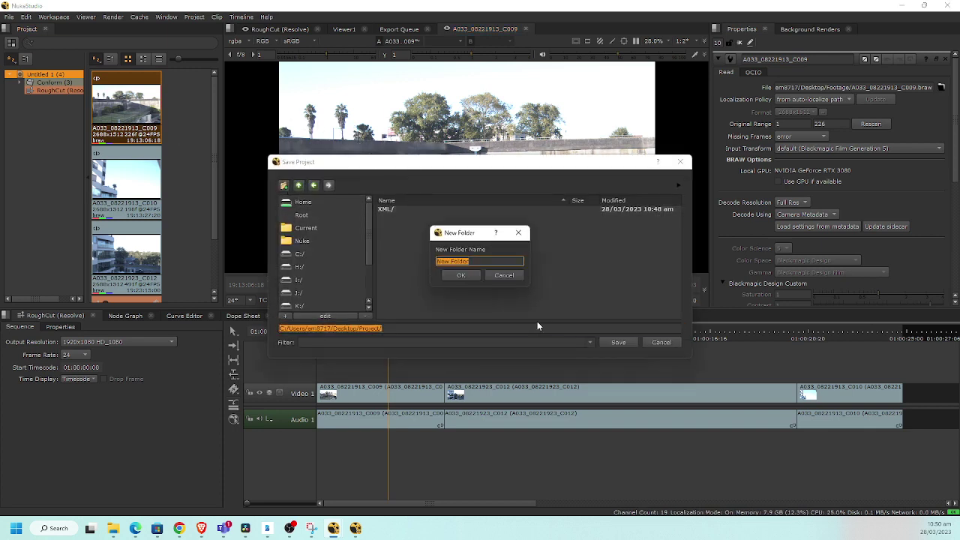
pyautogui.write('Nuke')
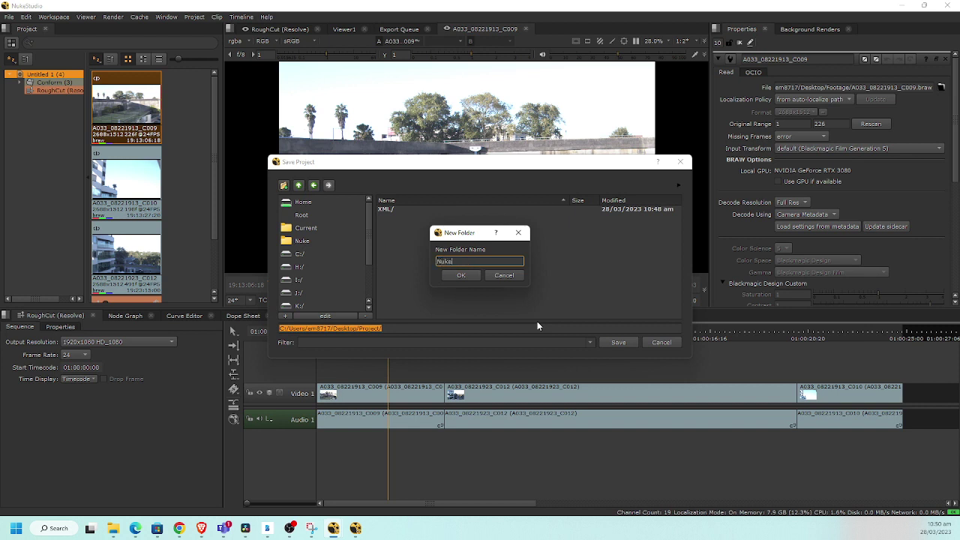
pyautogui.write('Studio')
pyautogui.press('Return')
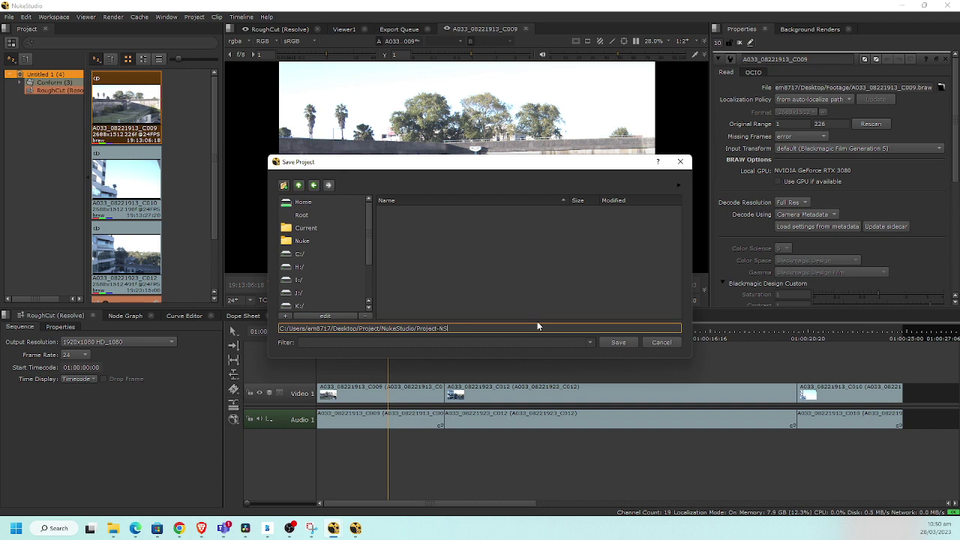
pyautogui.click(610, 342)
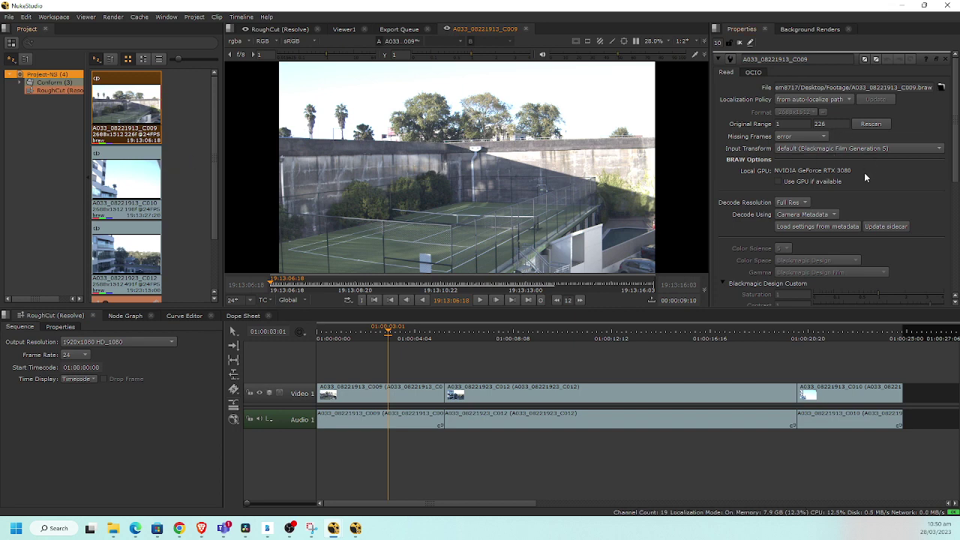
# - Review the BRAW options of clip A033_08221913_C009 and set Decode Using to Clip Custom
pyautogui.scroll(-2, 864, 177)
pyautogui.scroll(2, 864, 177)
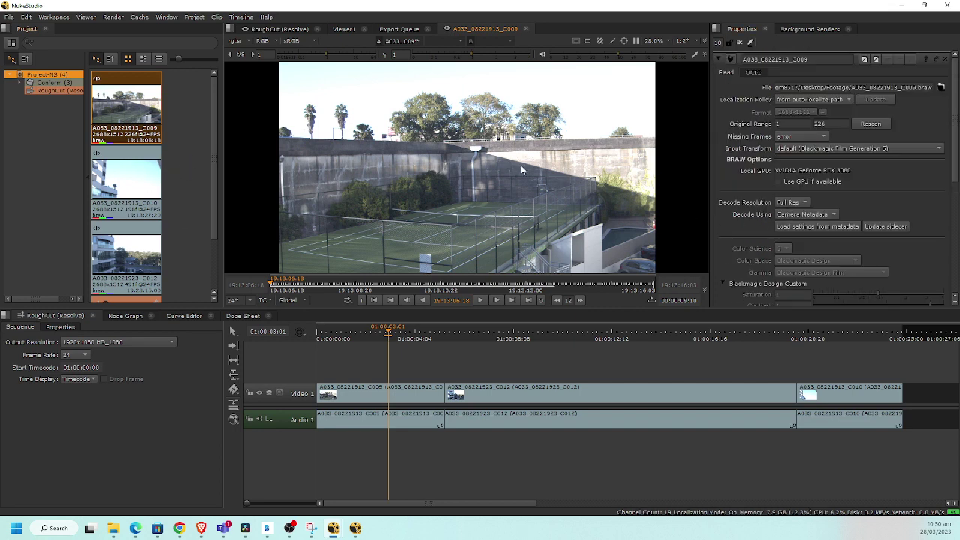
pyautogui.scroll(-5, 863, 199)
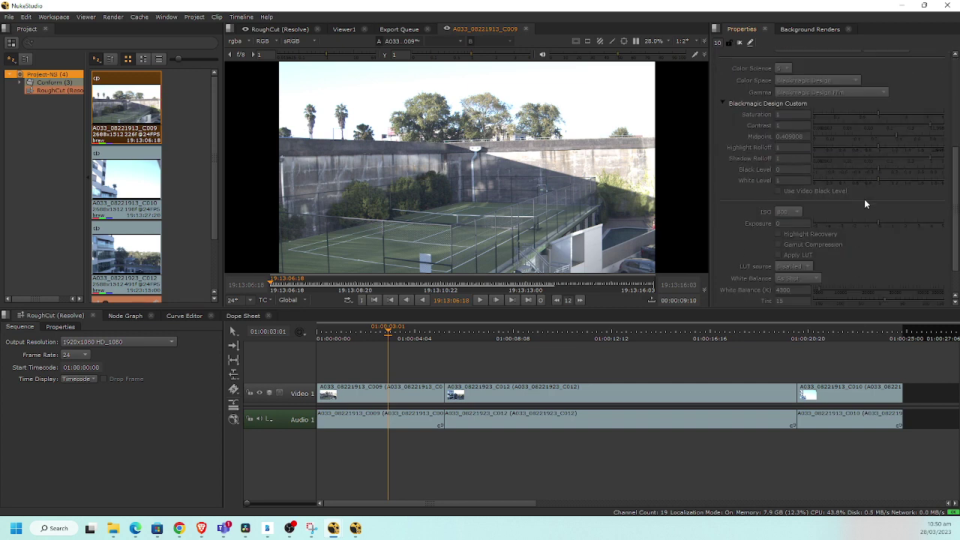
pyautogui.scroll(3, 862, 200)
pyautogui.scroll(2, 853, 206)
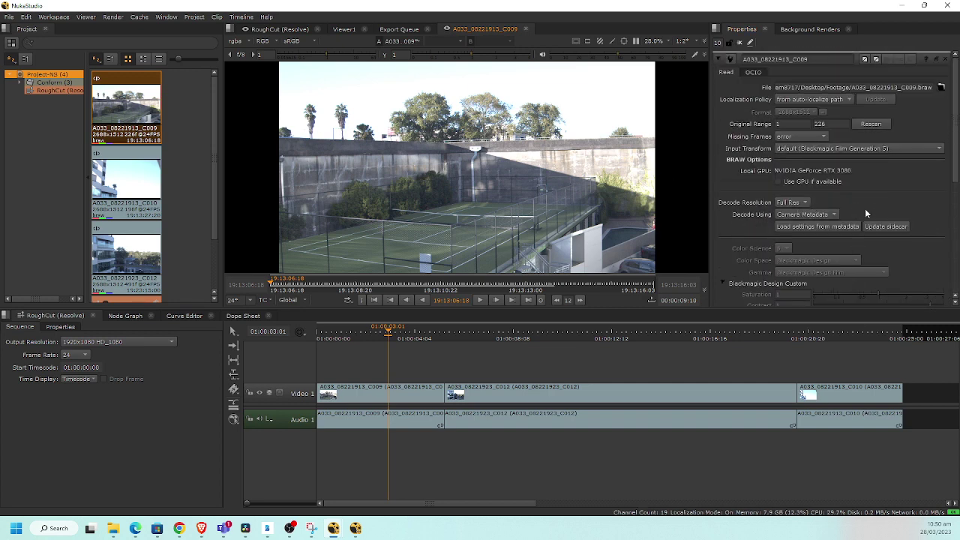
pyautogui.click(804, 215)
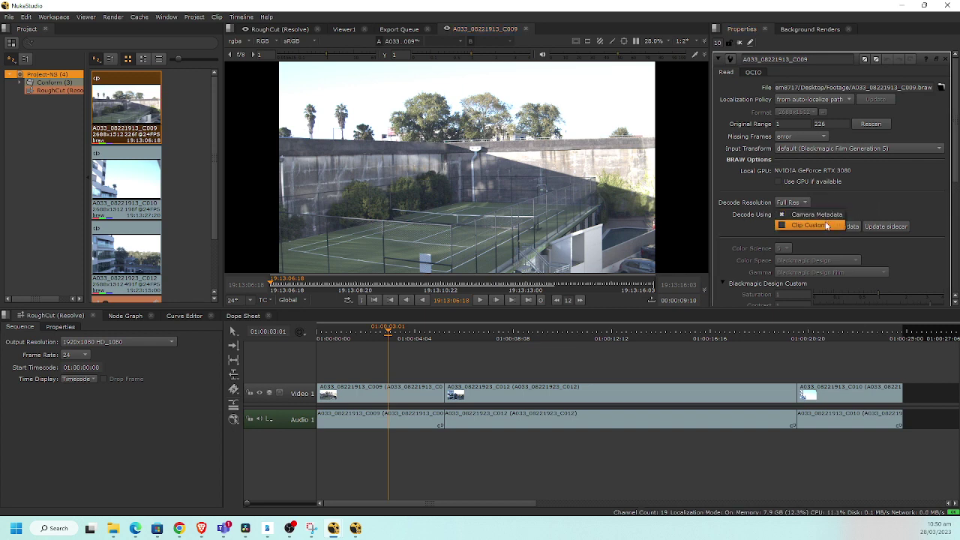
pyautogui.click(826, 226)
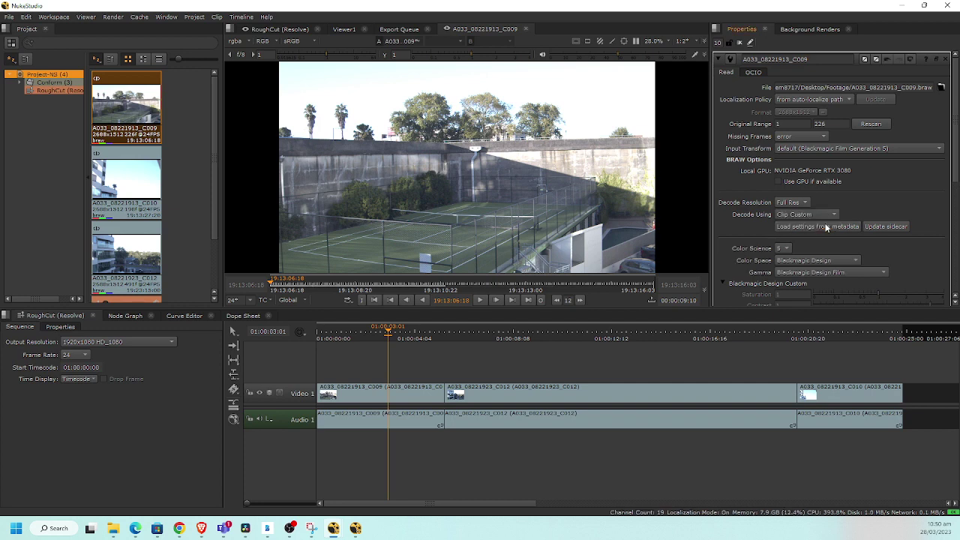
# - Check the clip's color space options and try Color Science 4
pyautogui.scroll(-2, 837, 226)
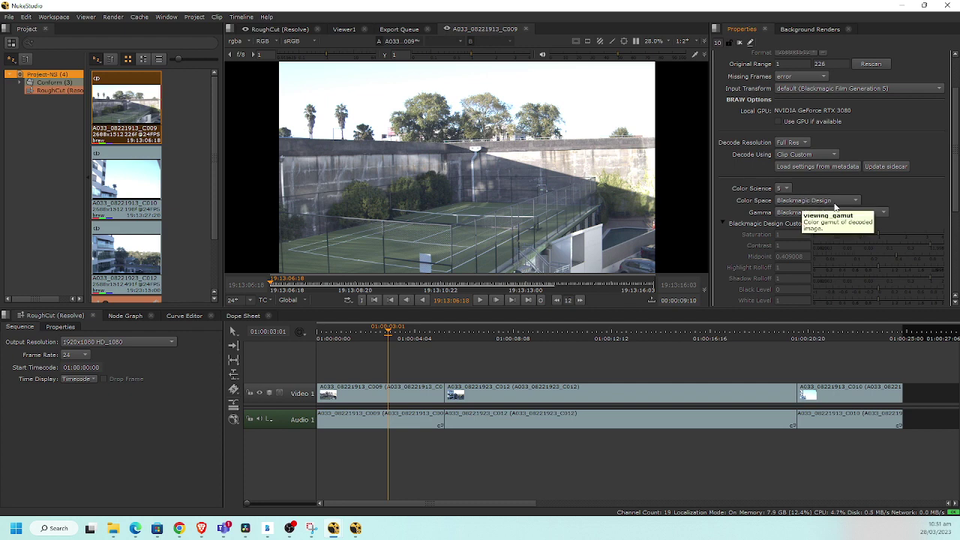
pyautogui.click(834, 199)
pyautogui.click(794, 201)
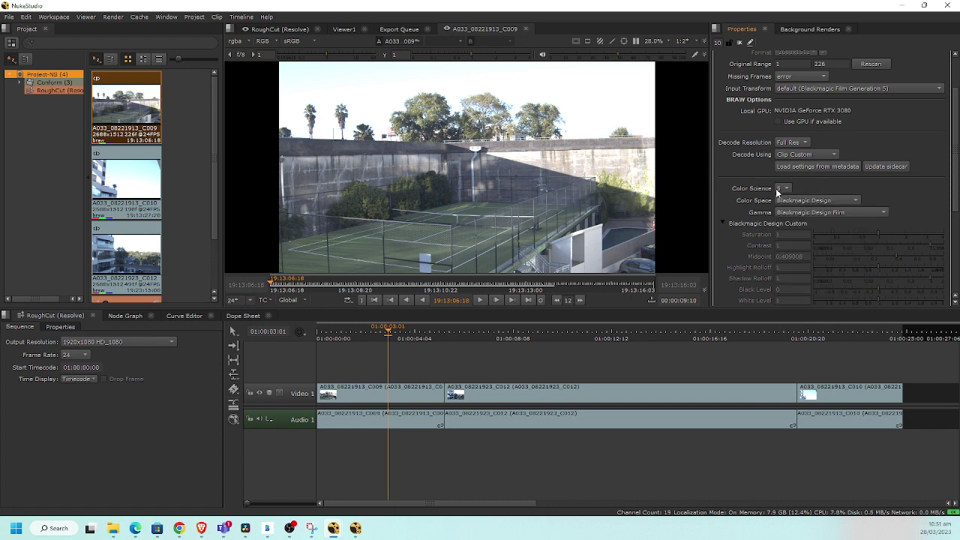
pyautogui.click(782, 192)
pyautogui.click(787, 179)
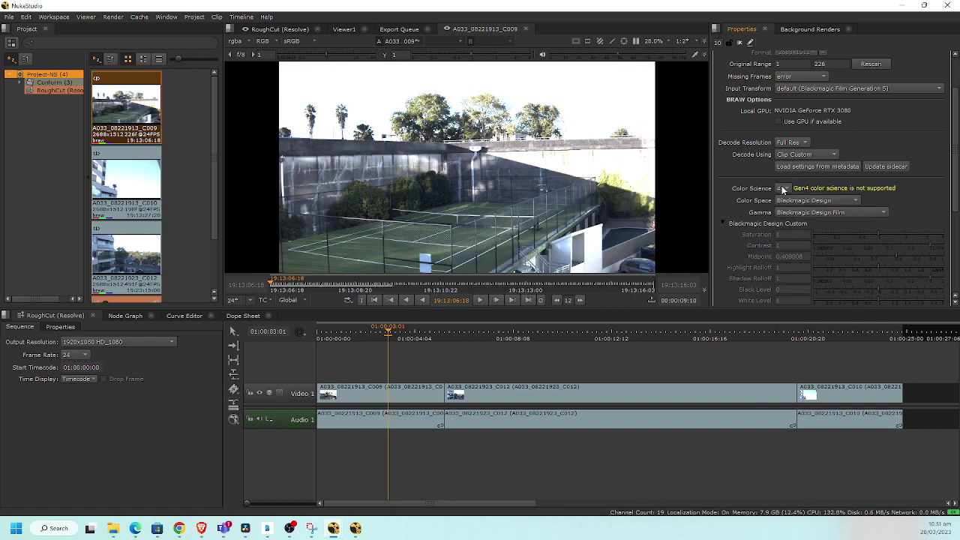
# - Try the ACES AP0, ACES AP1 and DaVinci Wide Gamut color spaces on the clip and return it to Blackmagic Design
pyautogui.click(844, 199)
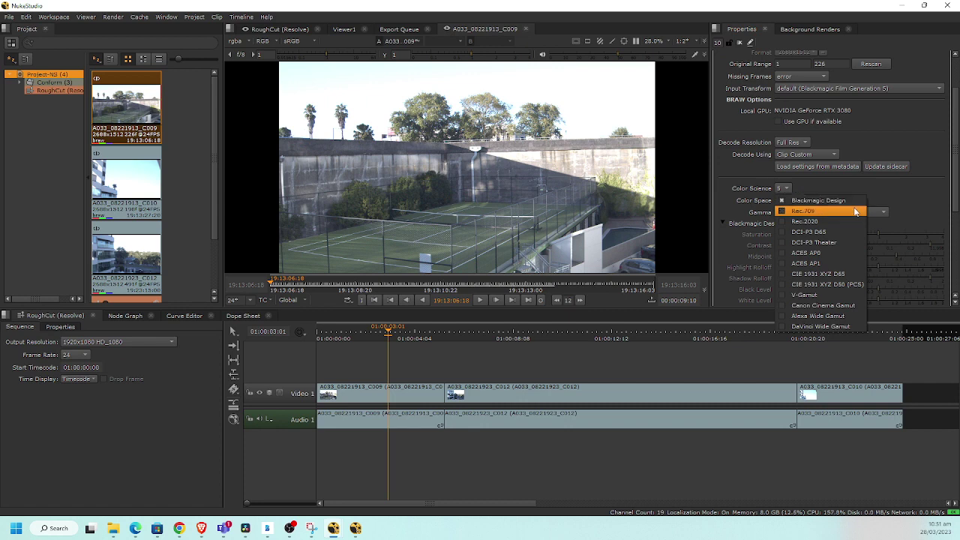
pyautogui.click(836, 253)
pyautogui.click(795, 200)
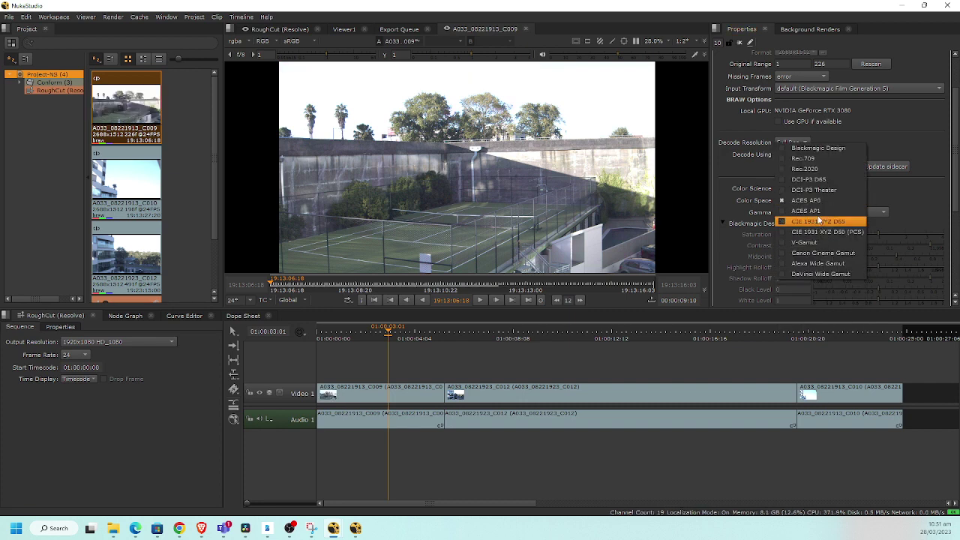
pyautogui.click(813, 211)
pyautogui.click(816, 201)
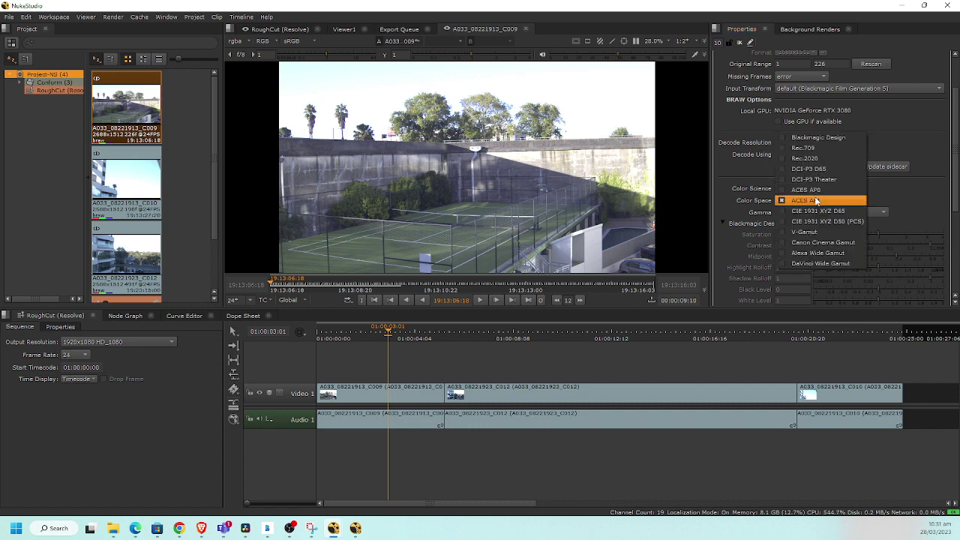
pyautogui.click(859, 264)
pyautogui.click(819, 200)
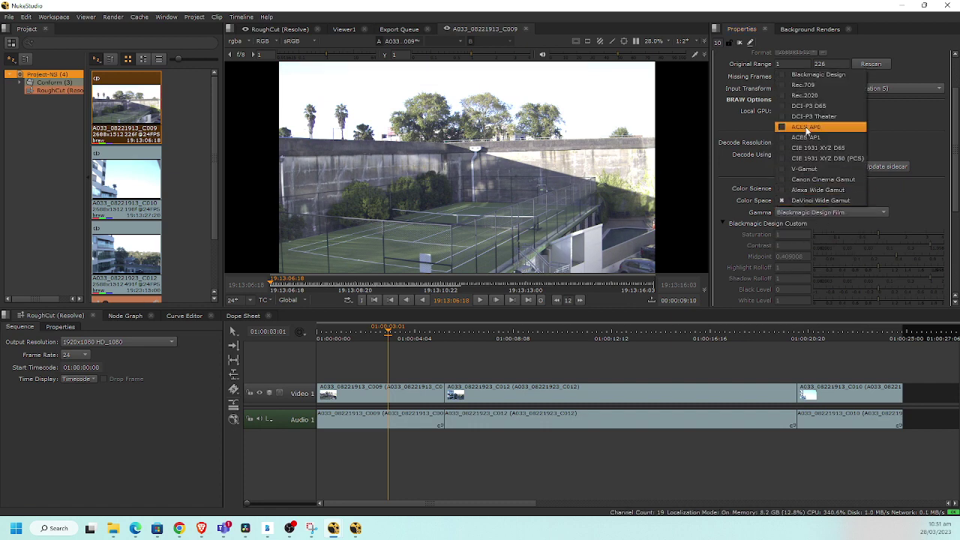
pyautogui.click(817, 74)
# - Try ISO 200 and an exposure of about -2.6 on the clip, restoring ISO 800 and exposure 0
pyautogui.scroll(-3, 915, 216)
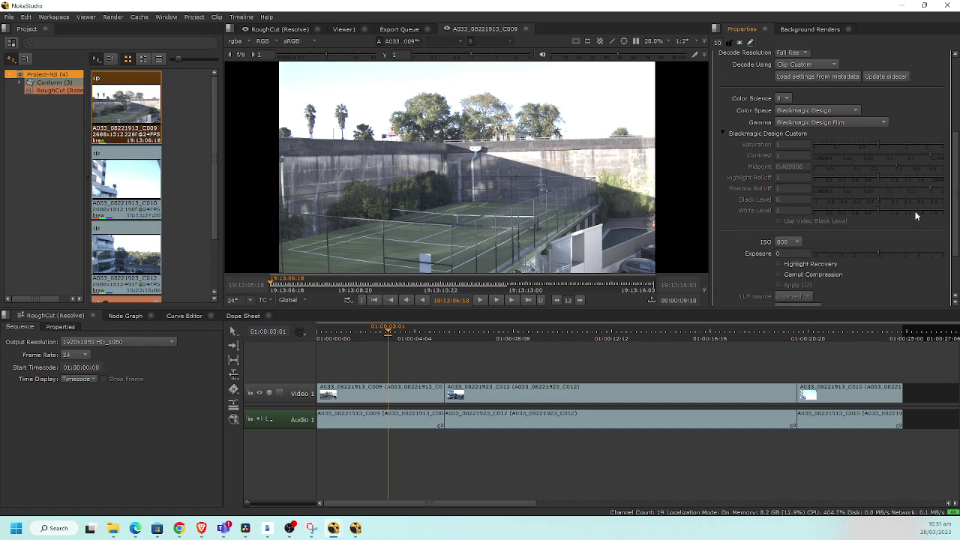
pyautogui.click(800, 240)
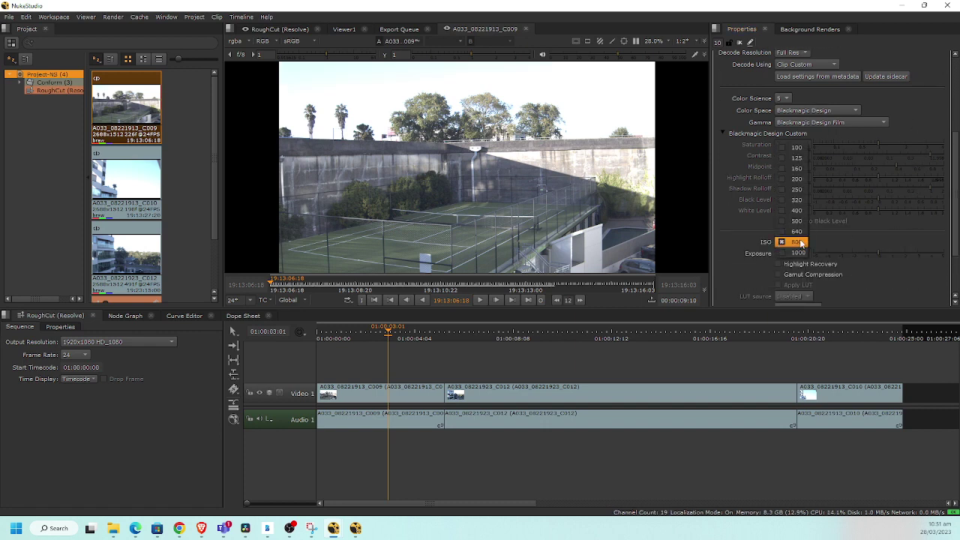
pyautogui.click(796, 181)
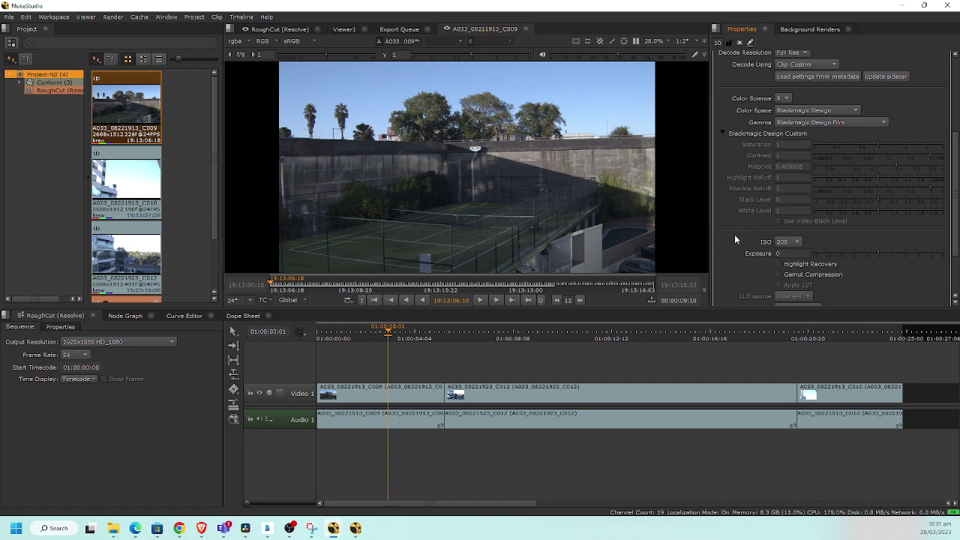
pyautogui.click(784, 243)
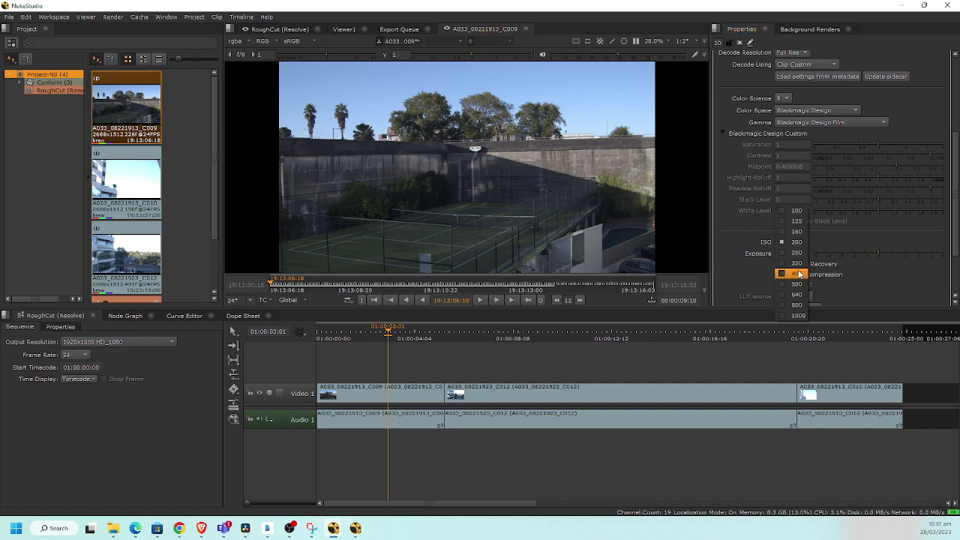
pyautogui.click(798, 305)
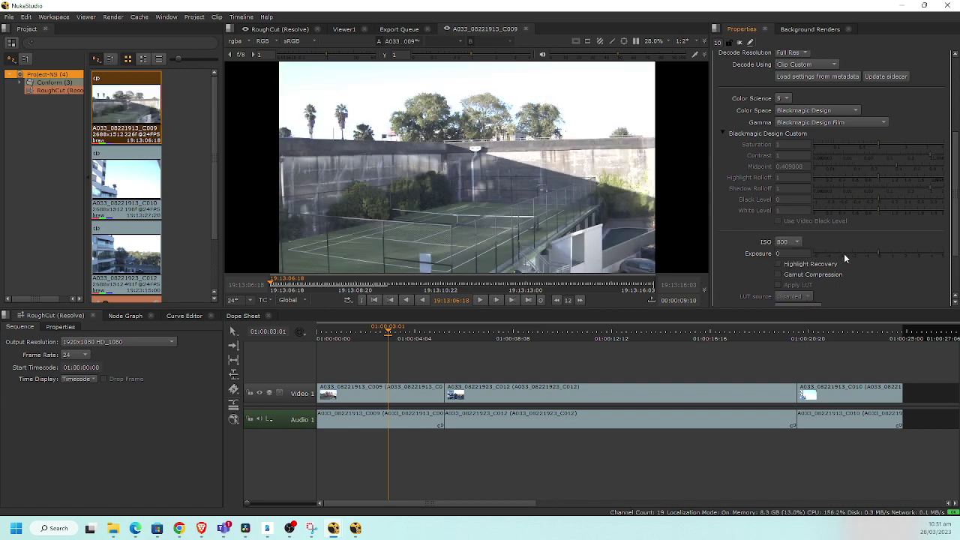
pyautogui.moveTo(828, 257); pyautogui.dragTo(849, 256)
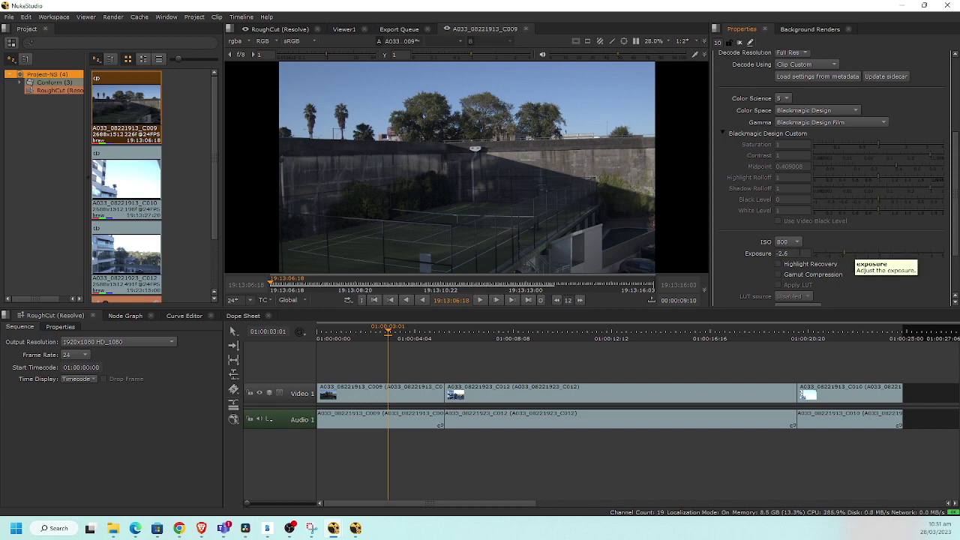
pyautogui.click(792, 254)
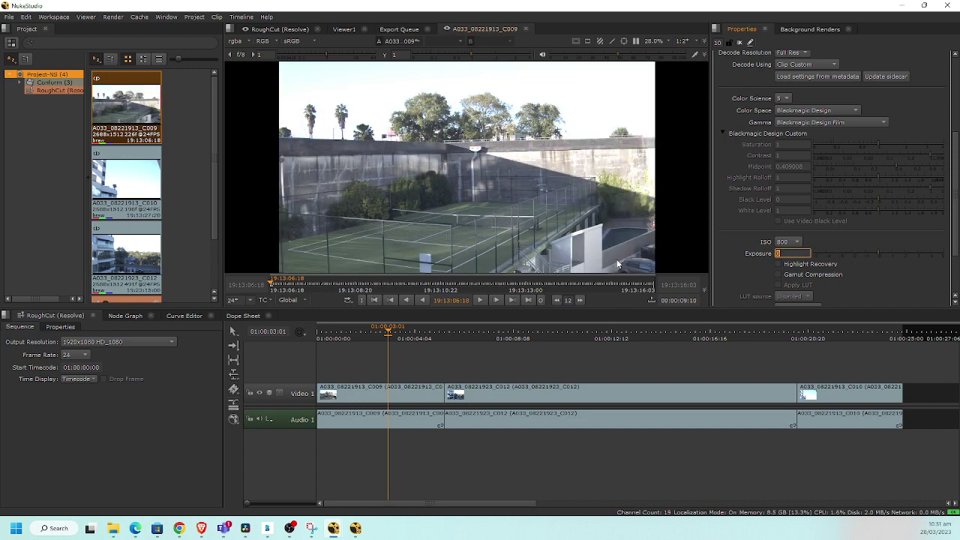
# - Set the ISO of clip A033_08221913_C009 to 200
pyautogui.click(792, 243)
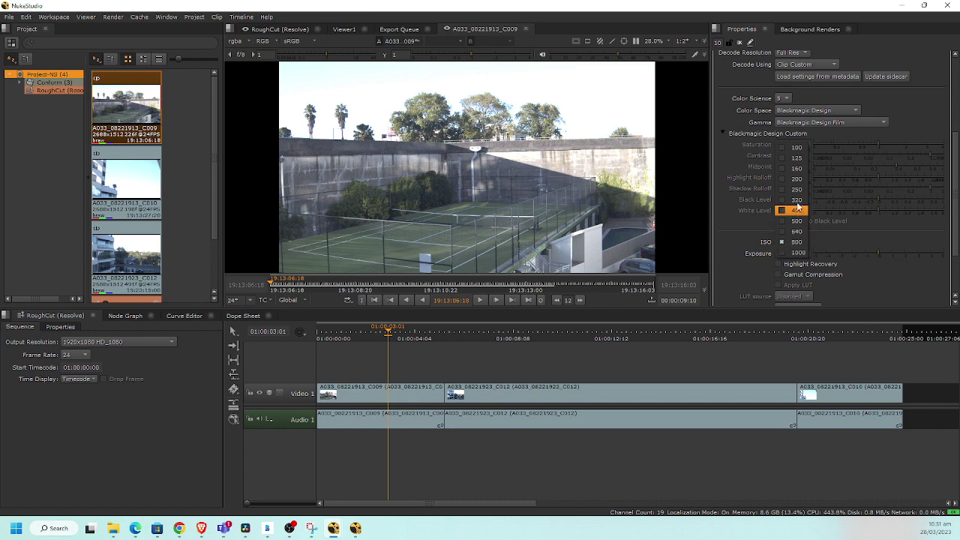
pyautogui.click(798, 180)
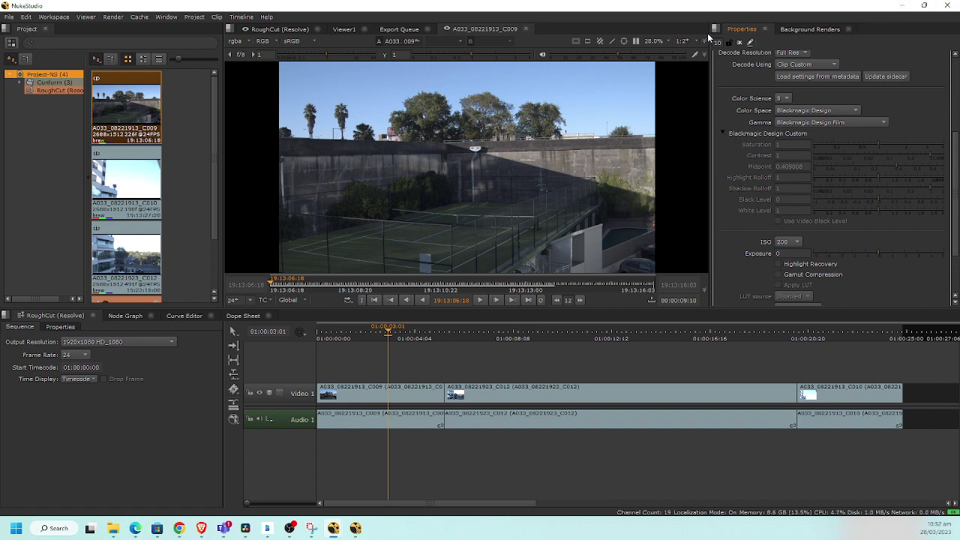
# - Widen the pane holding the clip properties slightly and remove Properties from it, leaving Background Renders
pyautogui.moveTo(710, 38); pyautogui.dragTo(687, 41)
pyautogui.click(740, 30)
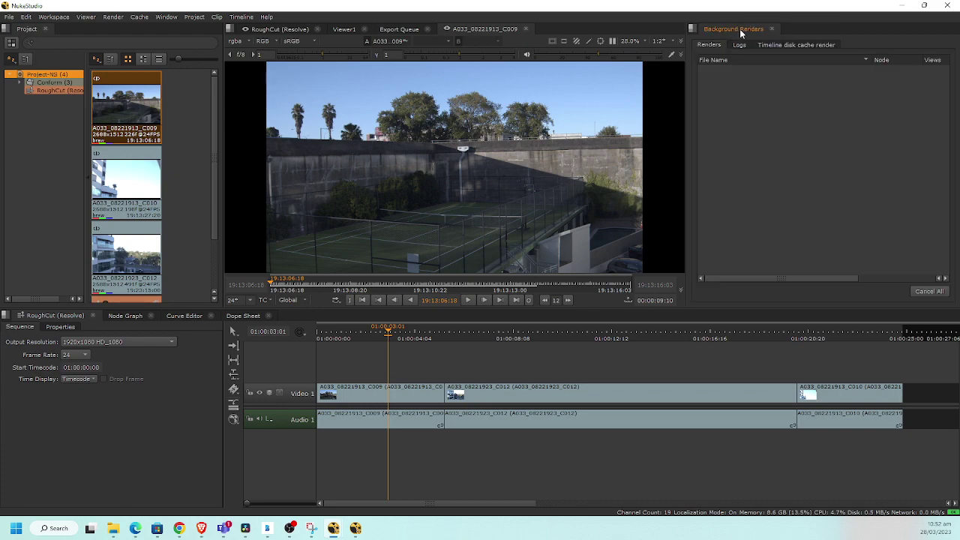
# - Open clip A033_08221913_C010 in the viewer, look over its properties in the floating window and close them
pyautogui.doubleClick(134, 183)
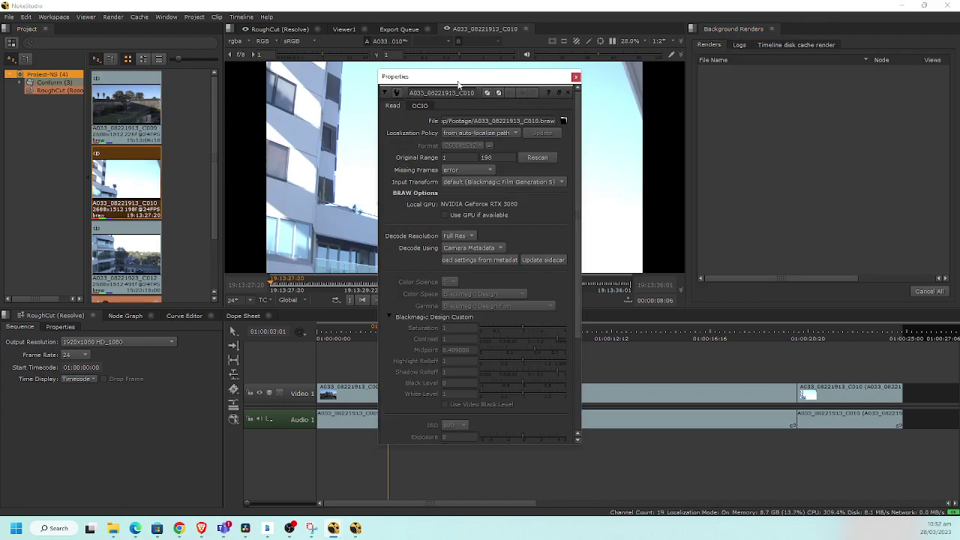
pyautogui.moveTo(459, 79); pyautogui.dragTo(701, 57)
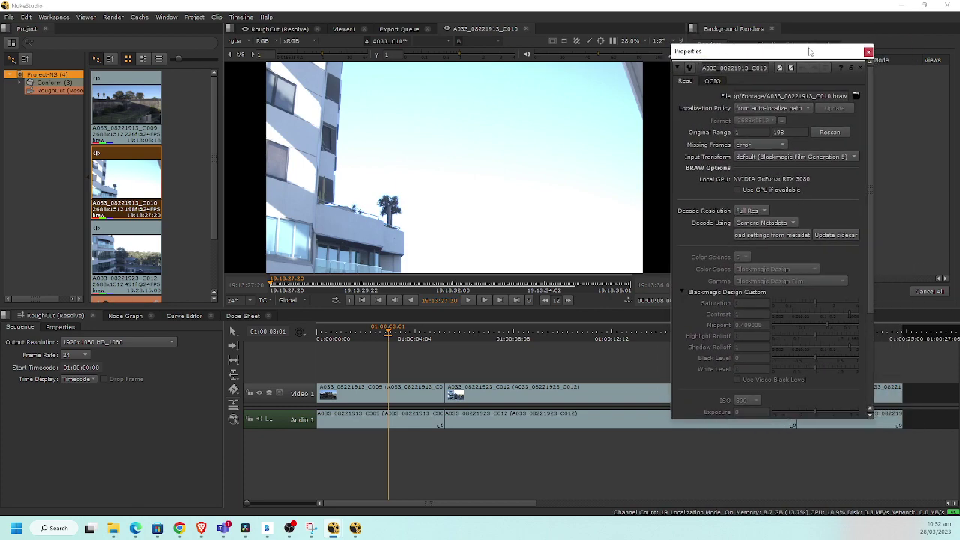
pyautogui.moveTo(811, 53); pyautogui.dragTo(721, 135)
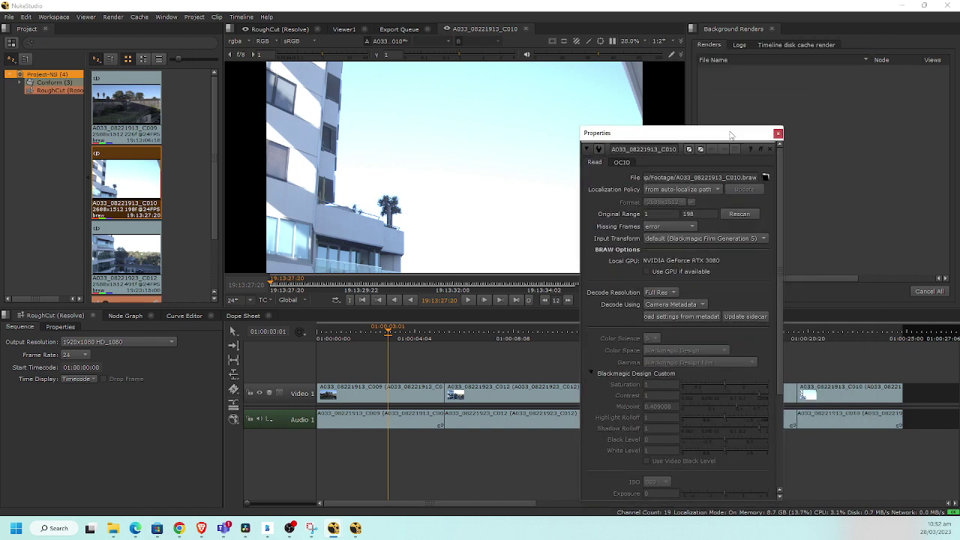
pyautogui.click(588, 150)
pyautogui.click(588, 149)
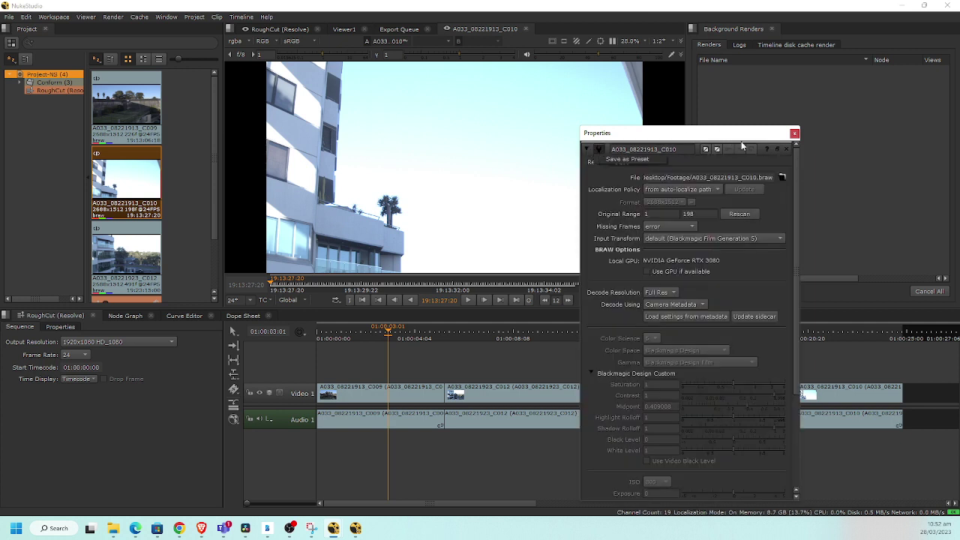
pyautogui.click(785, 149)
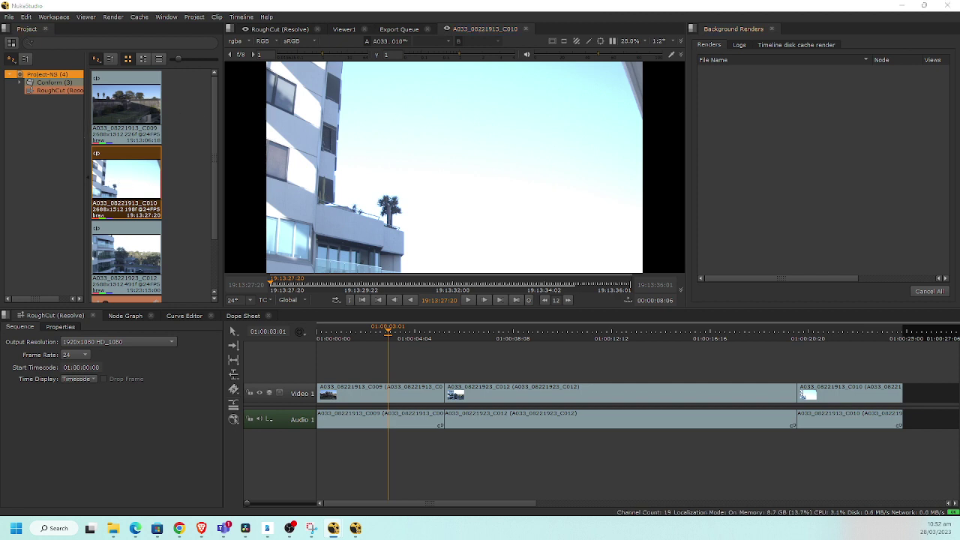
# - Set clip A033_08221913_C010 to decode using Clip Custom with an ISO of 200
pyautogui.doubleClick(125, 184)
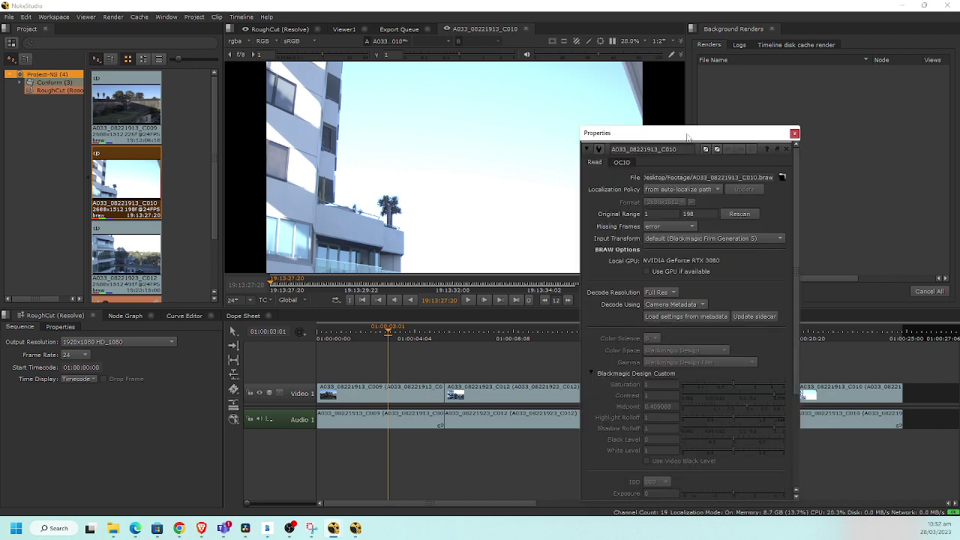
pyautogui.moveTo(687, 138); pyautogui.dragTo(644, 98)
pyautogui.scroll(-3, 675, 263)
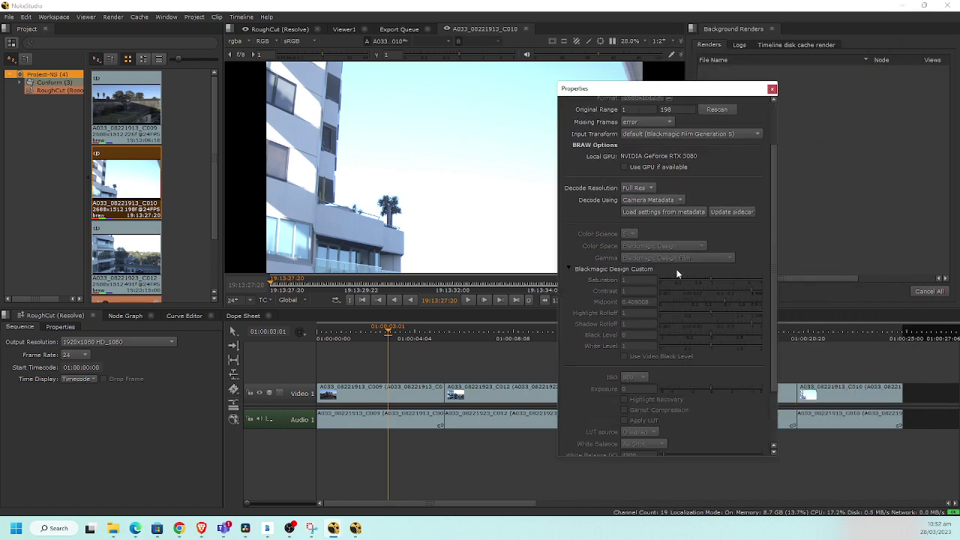
pyautogui.click(658, 200)
pyautogui.click(656, 211)
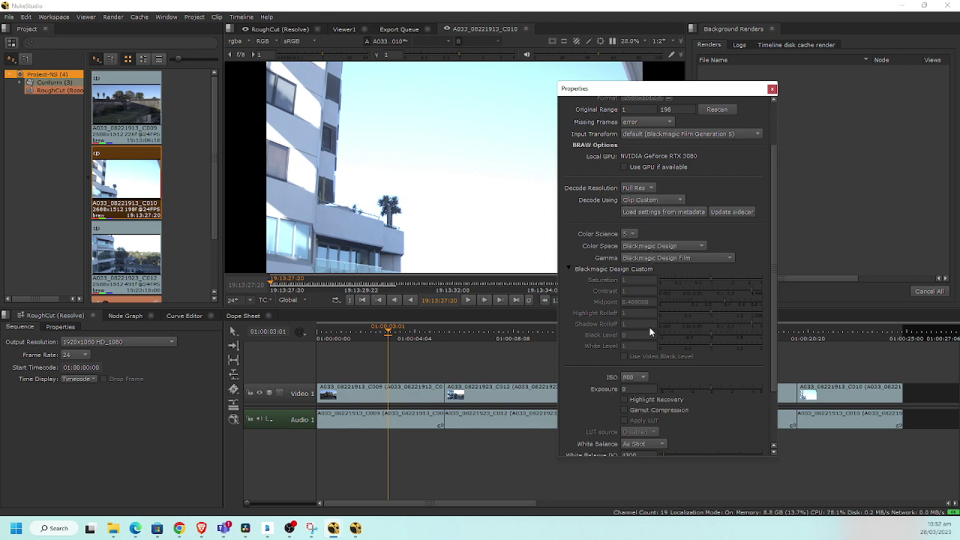
pyautogui.scroll(-1, 649, 331)
pyautogui.scroll(-1, 655, 335)
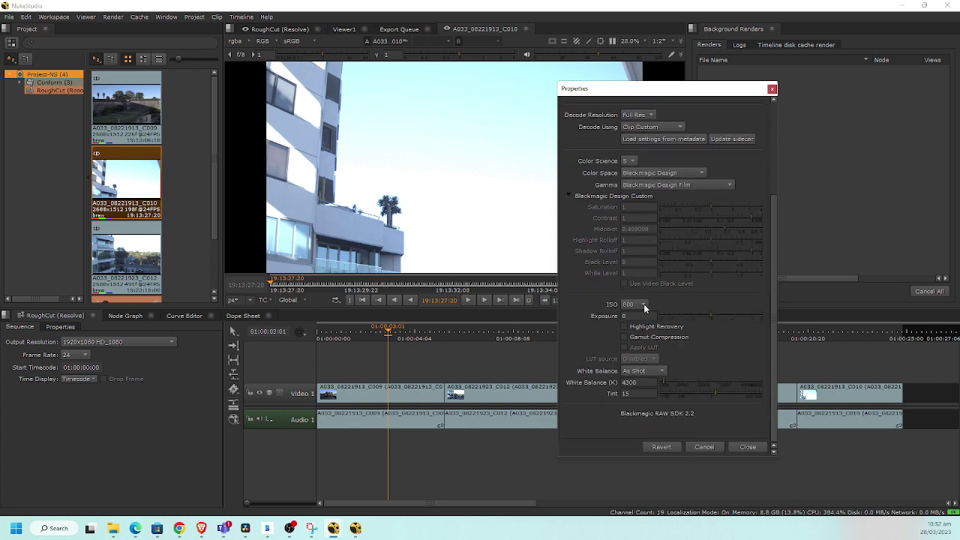
pyautogui.click(644, 303)
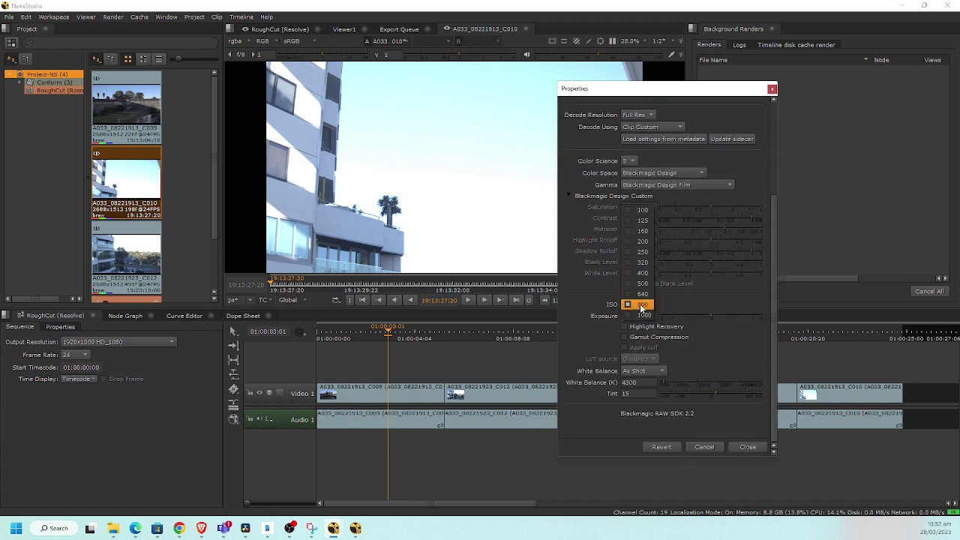
pyautogui.click(643, 241)
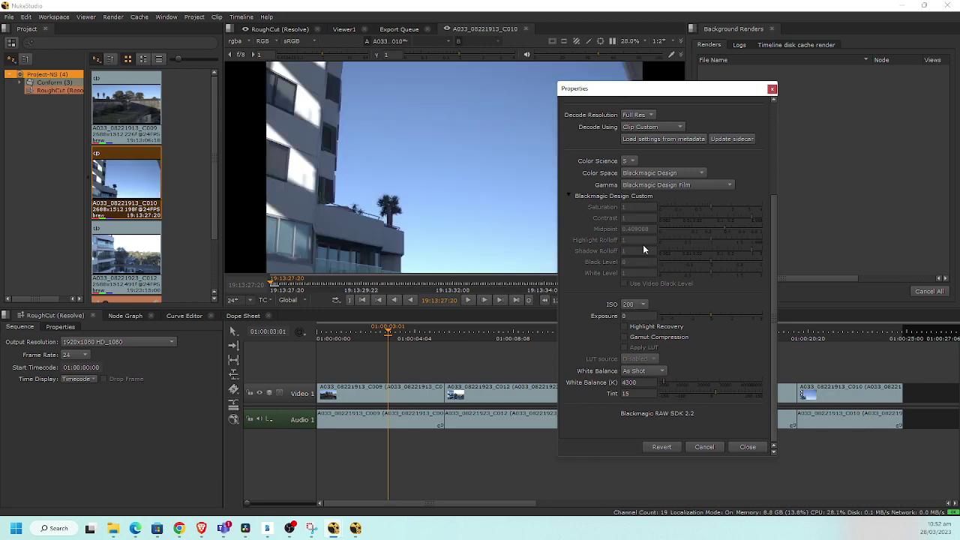
# - Set clip A033_08221923_C012 to decode using Clip Custom with an ISO of 200
pyautogui.doubleClick(152, 247)
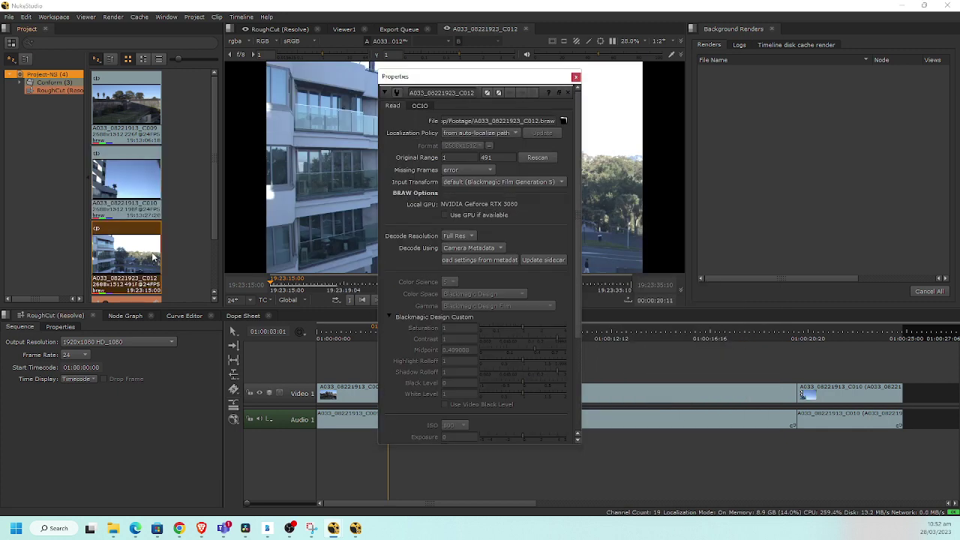
pyautogui.scroll(-5, 476, 247)
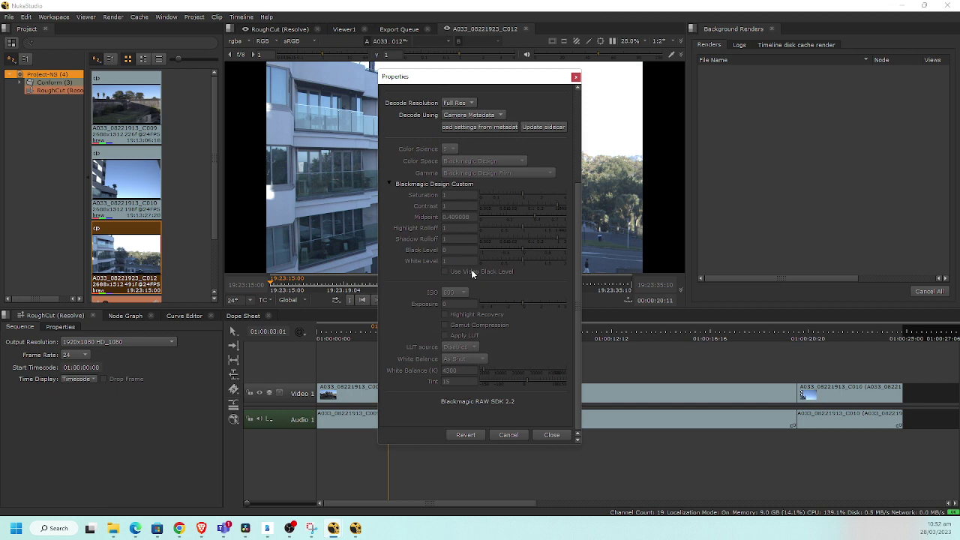
pyautogui.scroll(5, 471, 269)
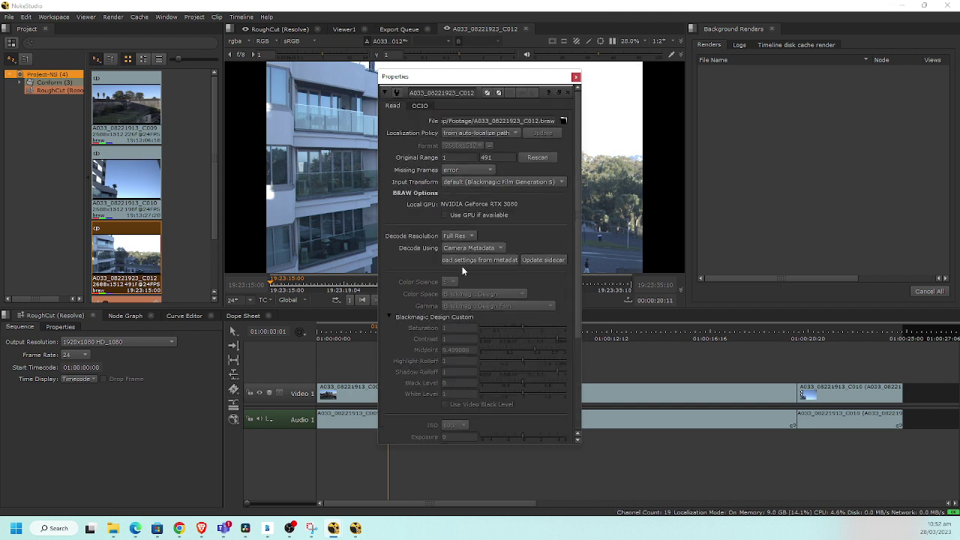
pyautogui.click(468, 247)
pyautogui.click(471, 259)
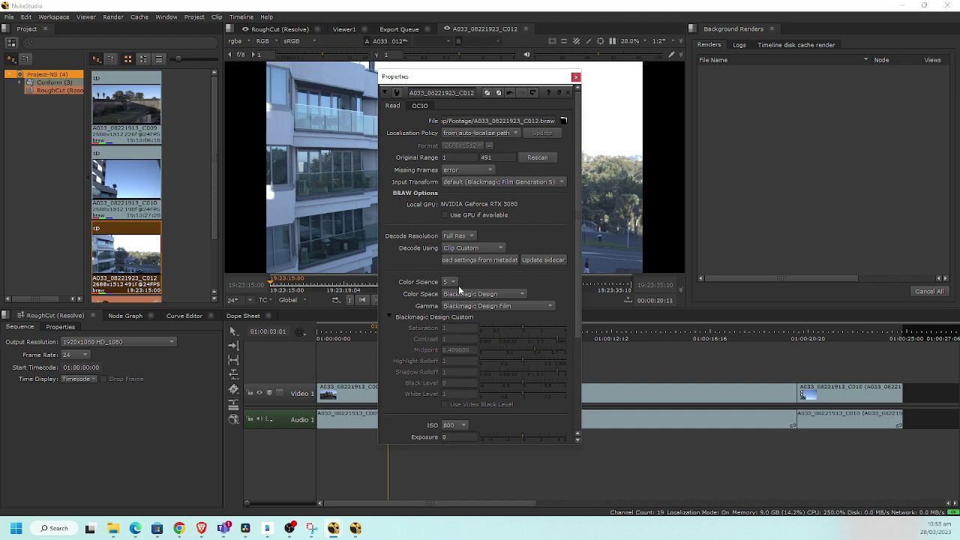
pyautogui.scroll(-3, 467, 385)
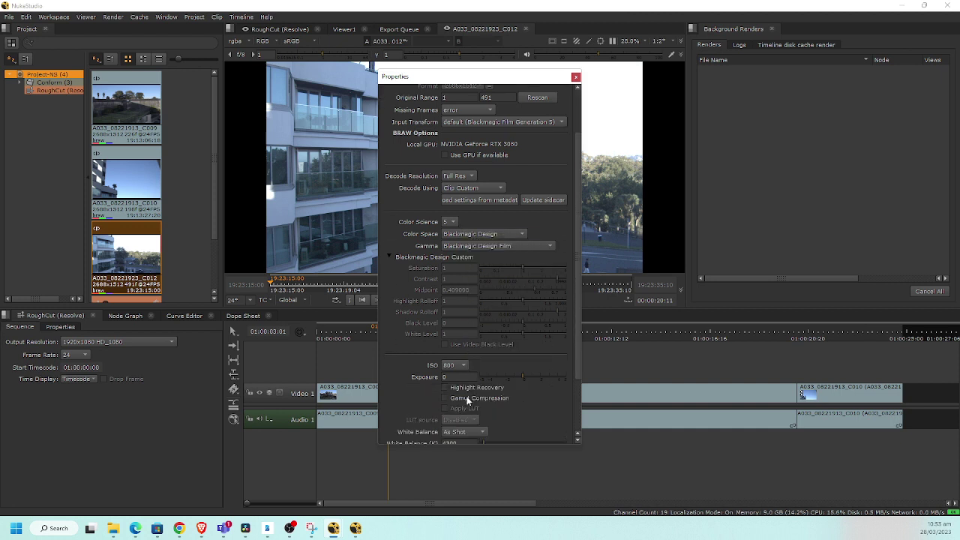
pyautogui.click(462, 364)
pyautogui.click(458, 306)
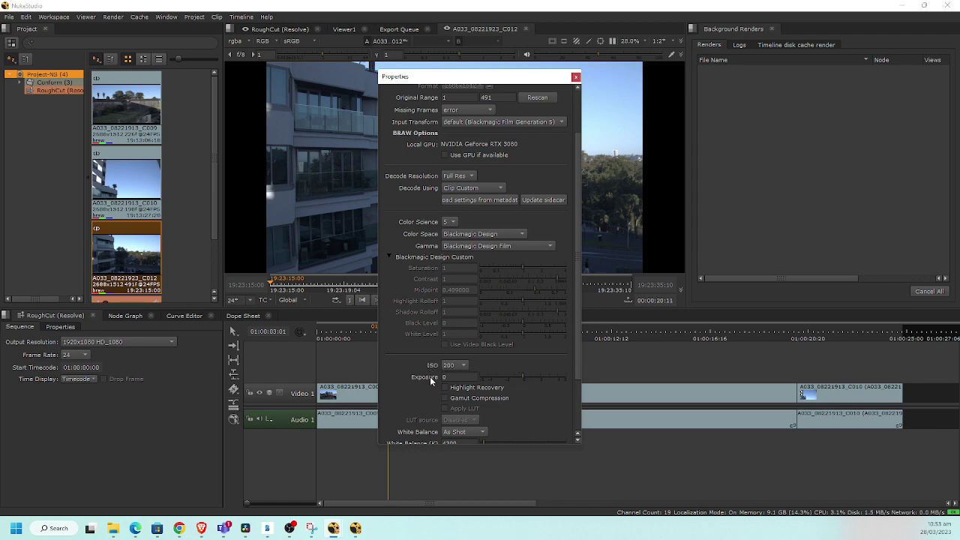
# - Move the clip properties aside and view the RoughCut timeline at 01:00:22:14, over clip A033_08221913_C010
pyautogui.moveTo(492, 77); pyautogui.dragTo(780, 69)
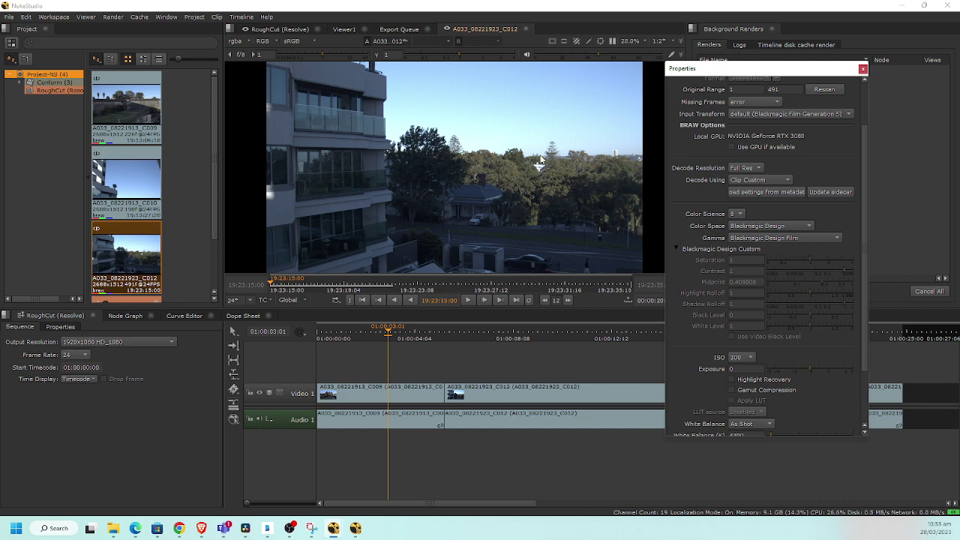
pyautogui.click(730, 380)
pyautogui.moveTo(765, 68); pyautogui.dragTo(269, 113)
pyautogui.click(819, 335)
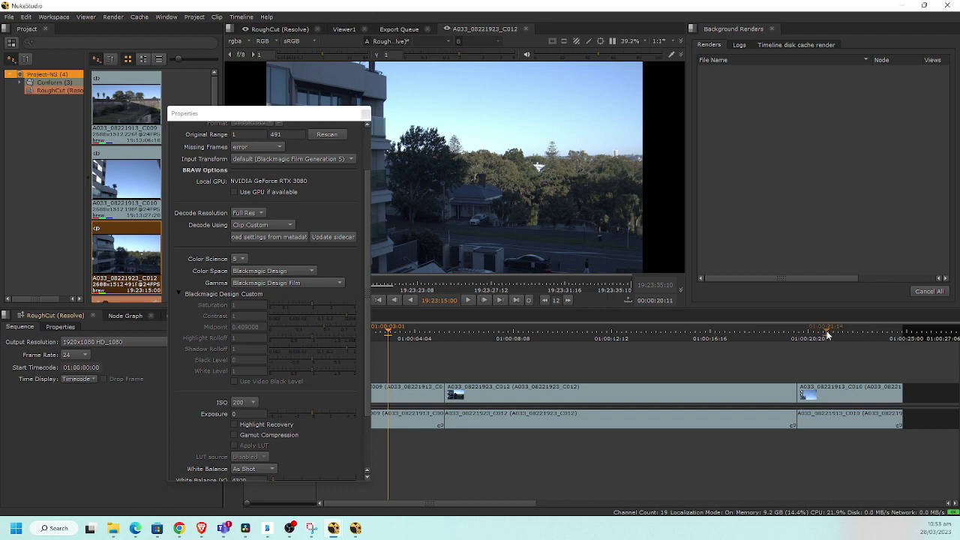
pyautogui.moveTo(819, 335); pyautogui.dragTo(848, 335)
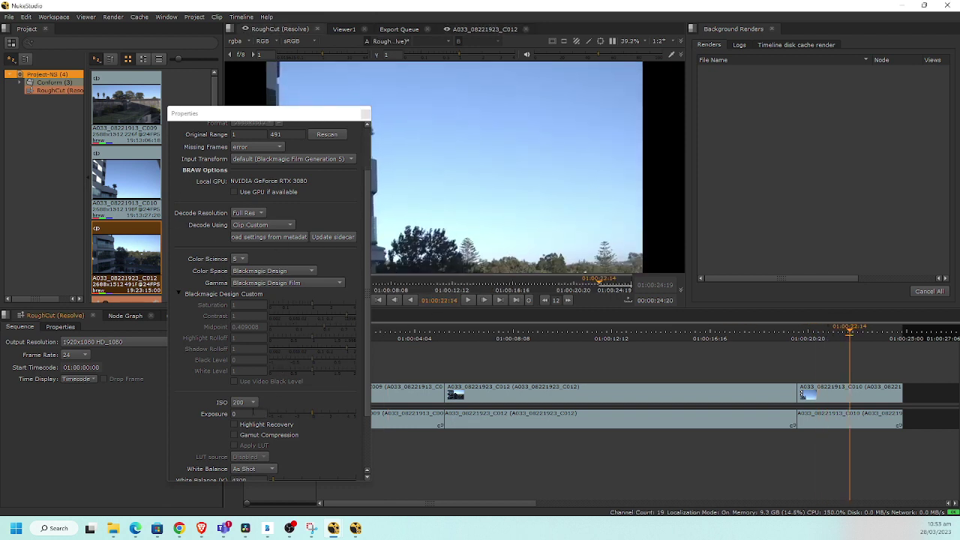
# - Try ISO 400 and 800 on clip A033_08221923_C012, restoring ISO 200
pyautogui.click(242, 402)
pyautogui.click(250, 435)
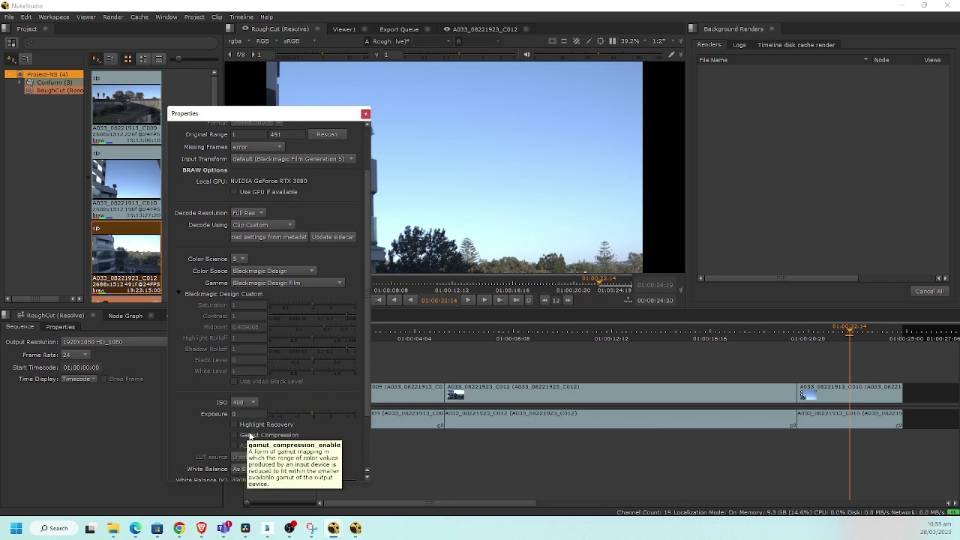
pyautogui.click(256, 402)
pyautogui.click(251, 434)
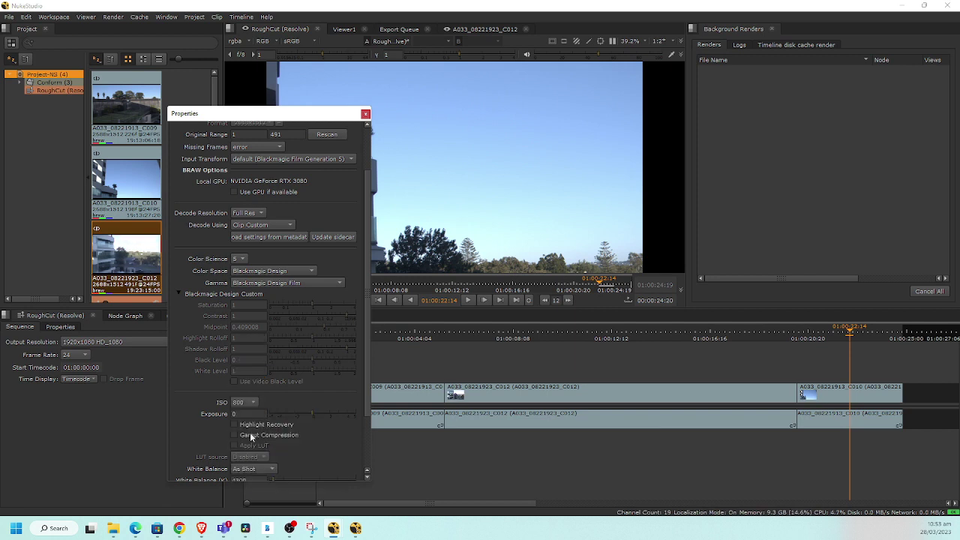
pyautogui.click(247, 401)
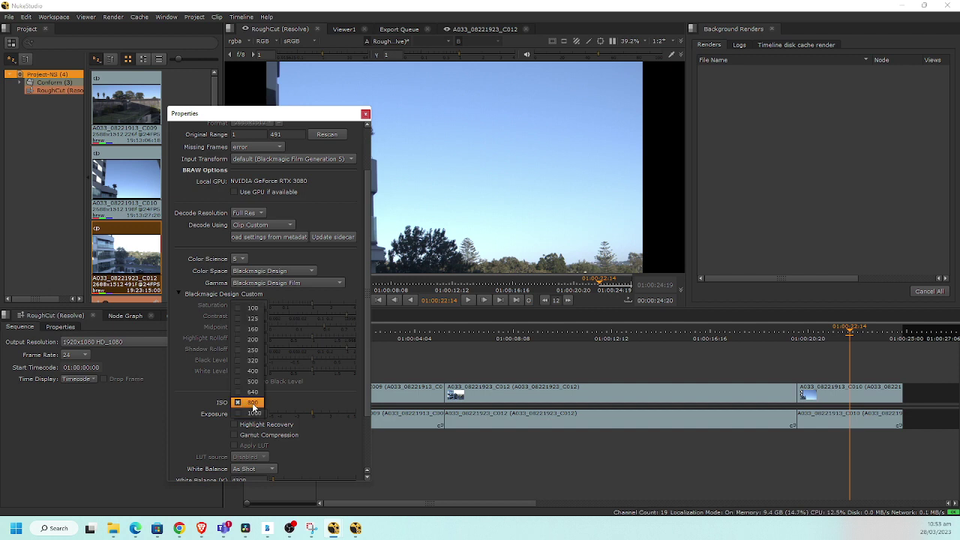
pyautogui.click(248, 345)
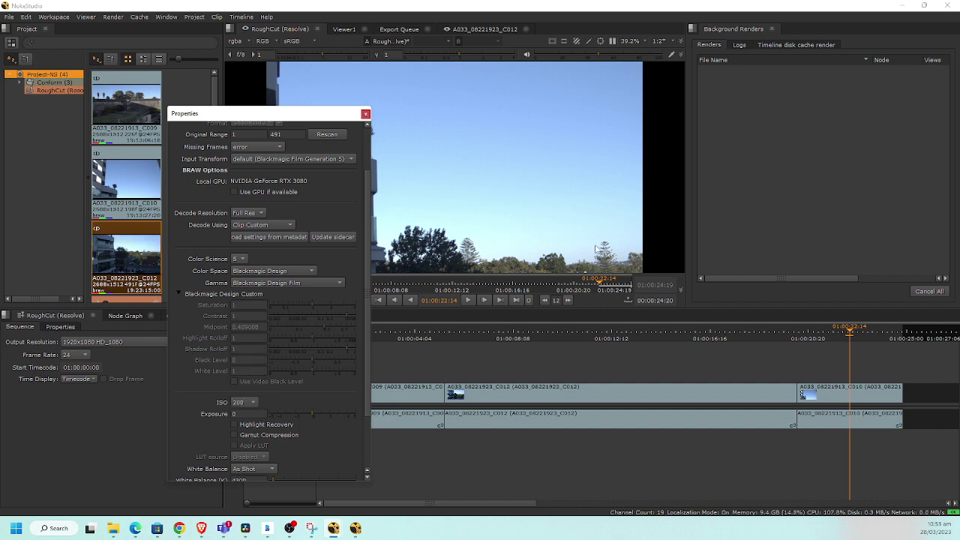
# - Enable Highlight Recovery on clip A033_08221923_C012, check the timeline around 01:00:11:12 and close the clip's properties
pyautogui.click(853, 330)
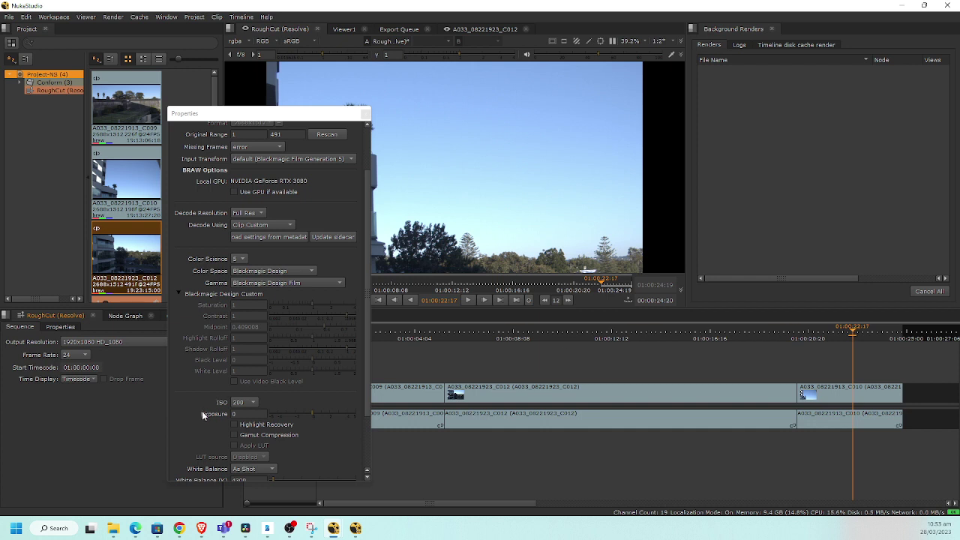
pyautogui.click(234, 425)
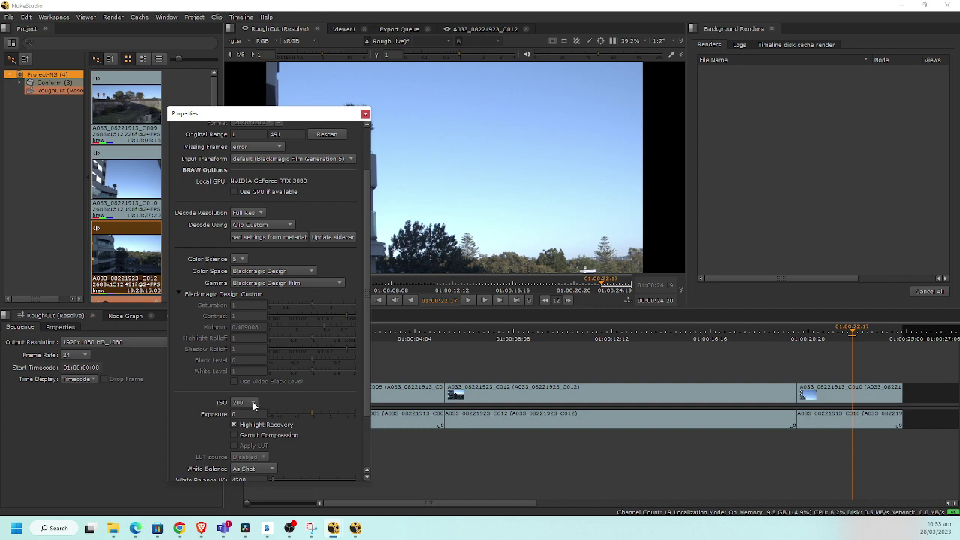
pyautogui.scroll(-3, 276, 394)
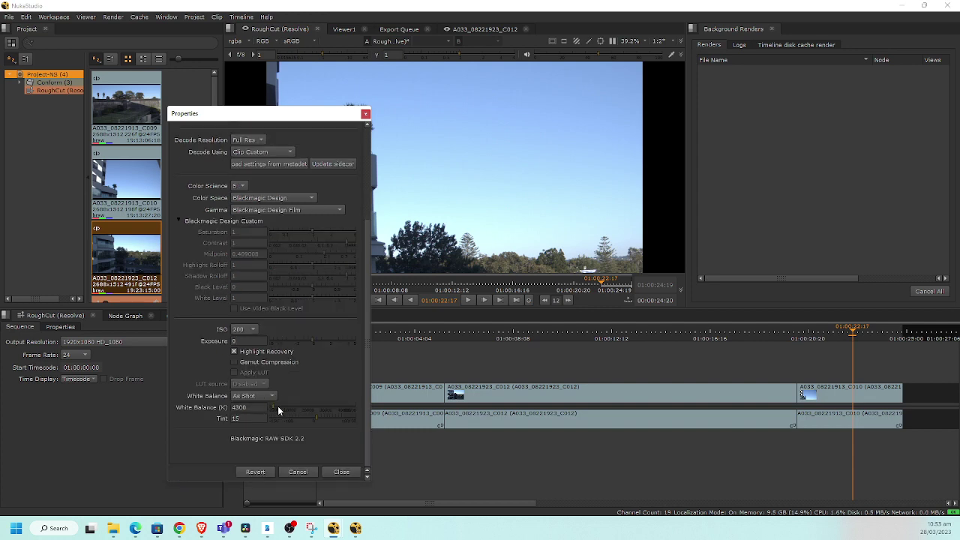
pyautogui.moveTo(254, 116); pyautogui.dragTo(211, 181)
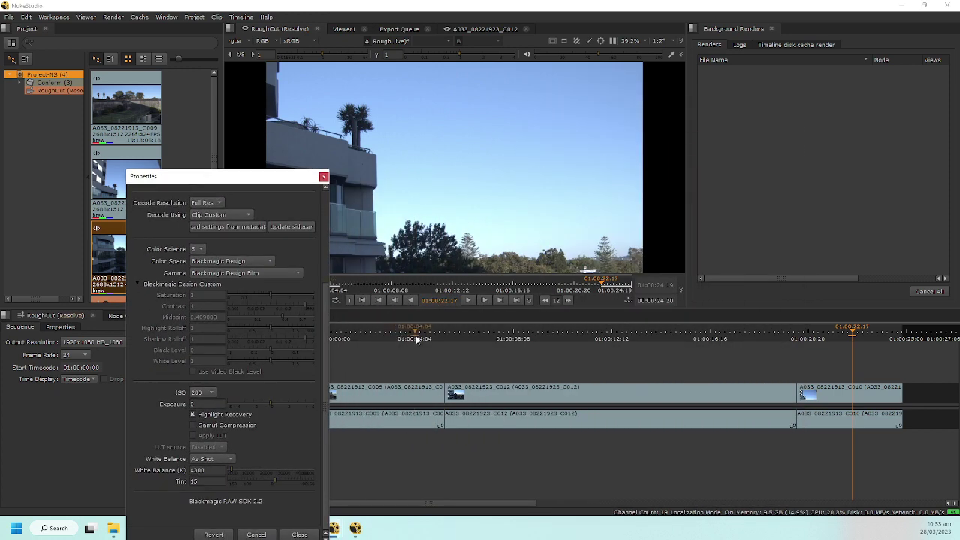
pyautogui.moveTo(413, 336); pyautogui.dragTo(588, 367)
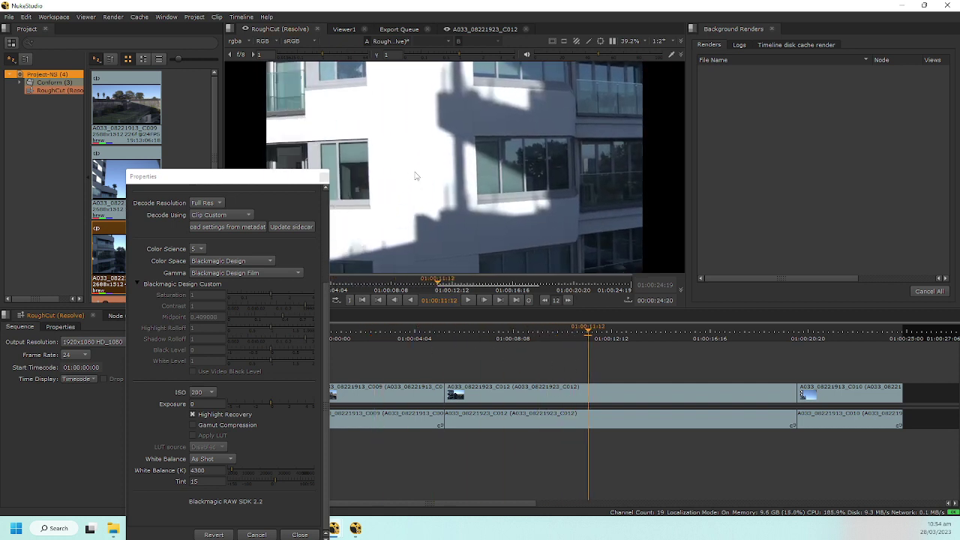
pyautogui.click(323, 177)
# - Set the white balance of clip A033_08221913_C010 to 5600 K and dismiss its properties
pyautogui.click(138, 191)
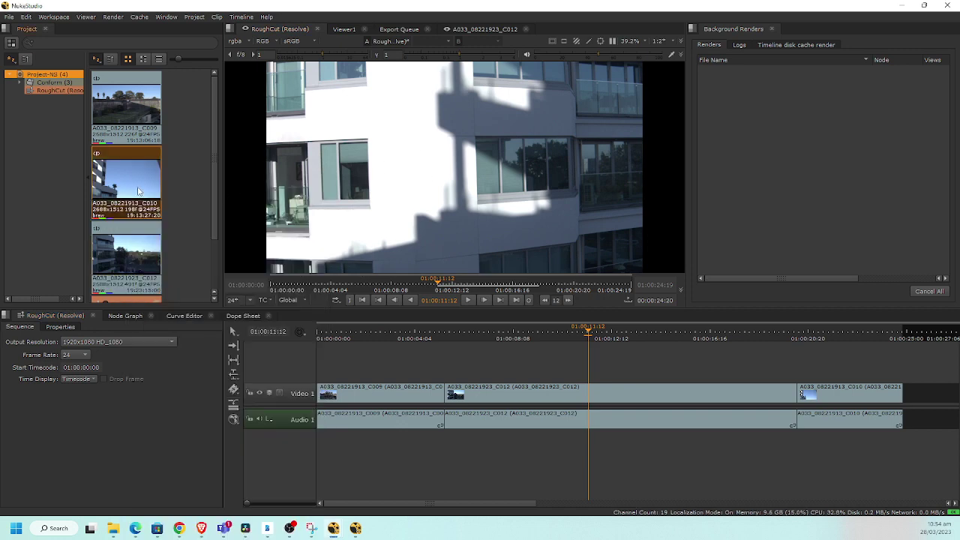
pyautogui.doubleClick(138, 191)
pyautogui.scroll(-5, 689, 348)
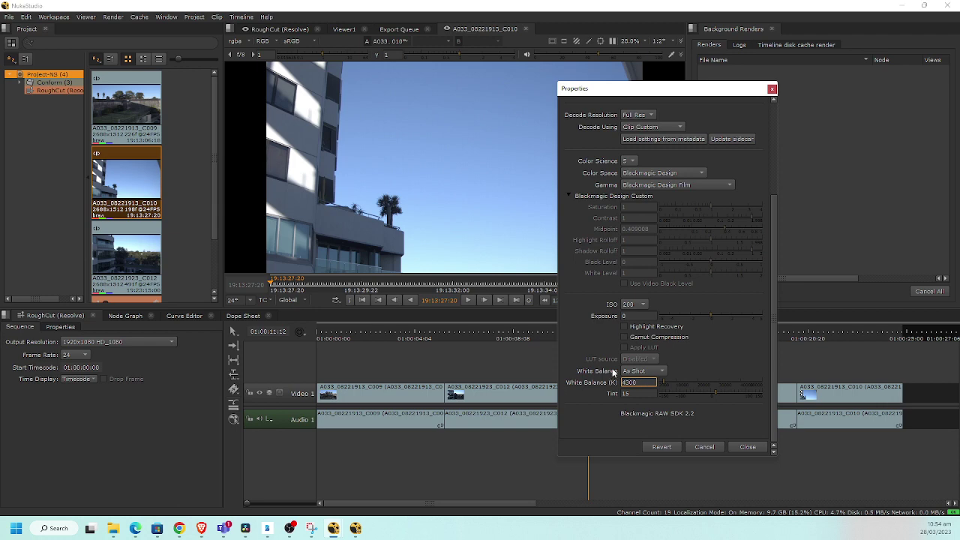
pyautogui.moveTo(634, 93); pyautogui.dragTo(602, 81)
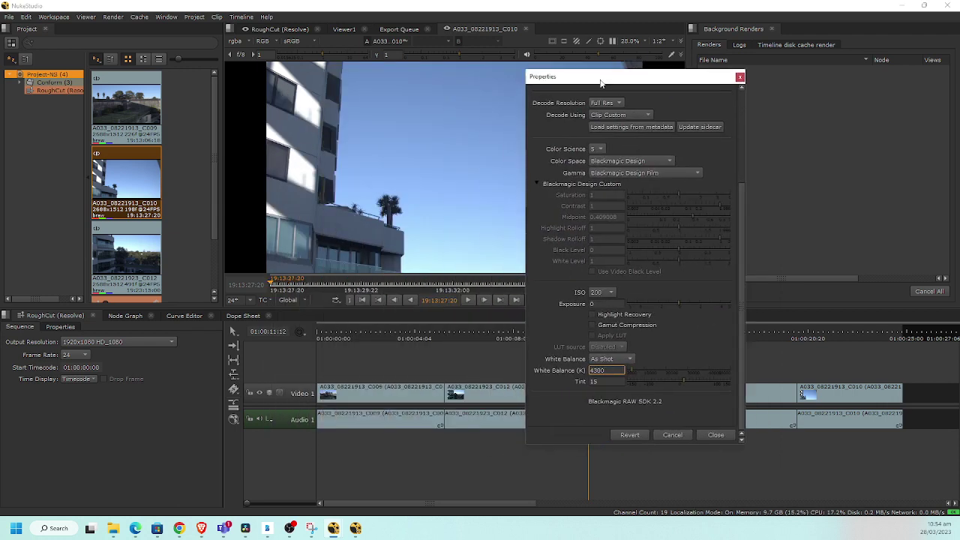
pyautogui.write('5')
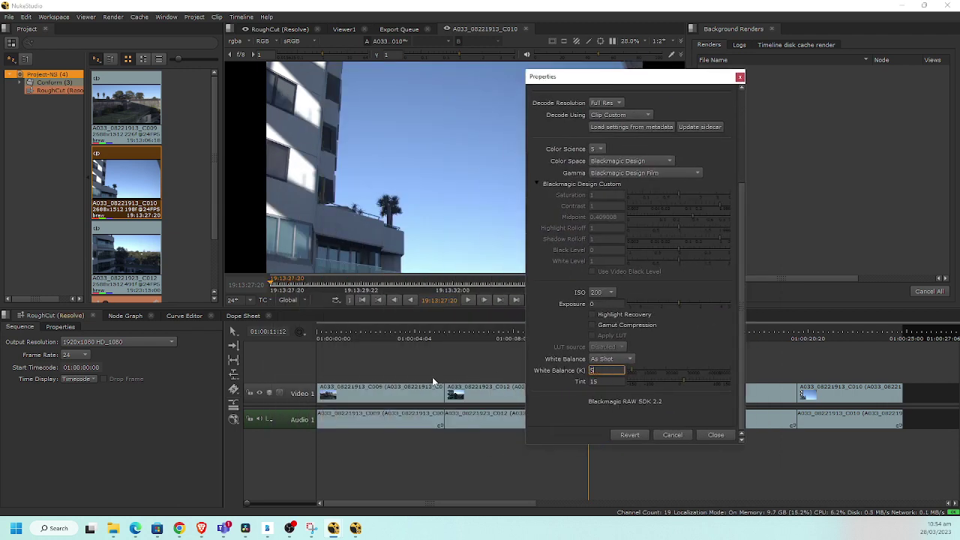
pyautogui.write('600')
pyautogui.press('Return')
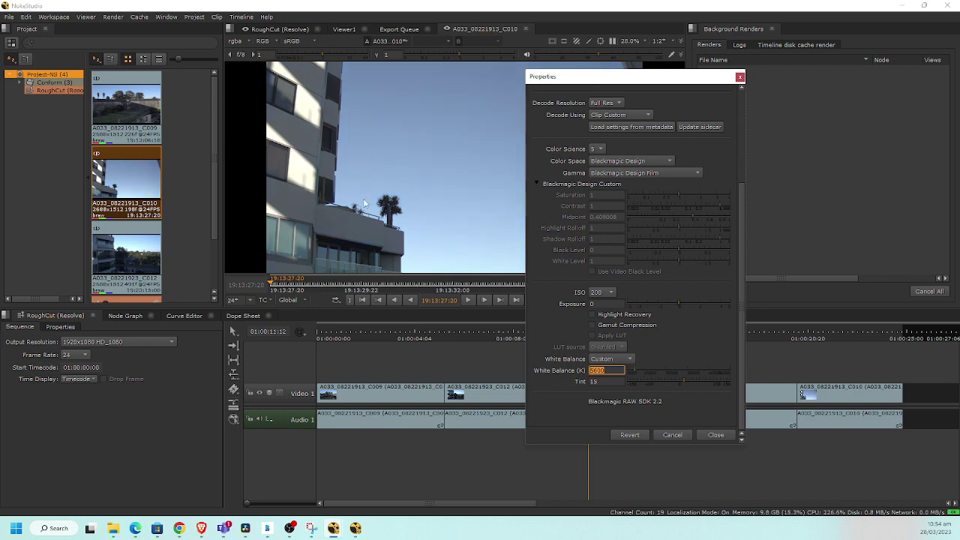
pyautogui.moveTo(664, 78); pyautogui.dragTo(754, 84)
# - Set the white balance of clip A033_08221913_C009 to 5600 K
pyautogui.doubleClick(110, 117)
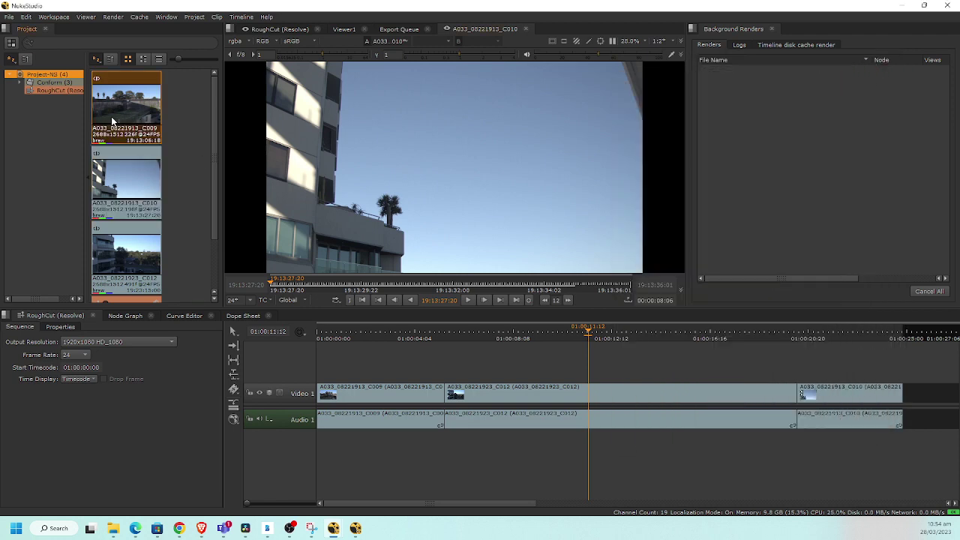
pyautogui.scroll(-3, 473, 351)
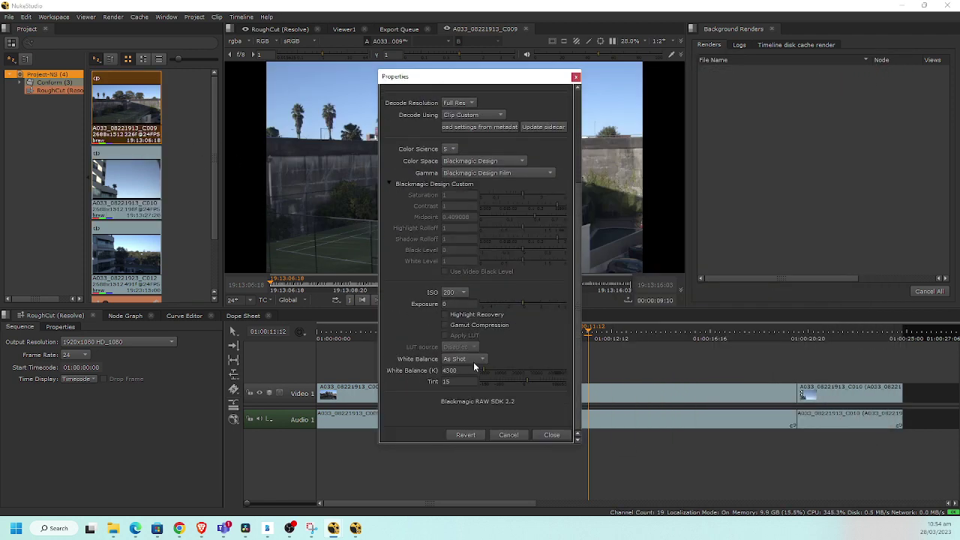
pyautogui.doubleClick(457, 371)
pyautogui.write('5600')
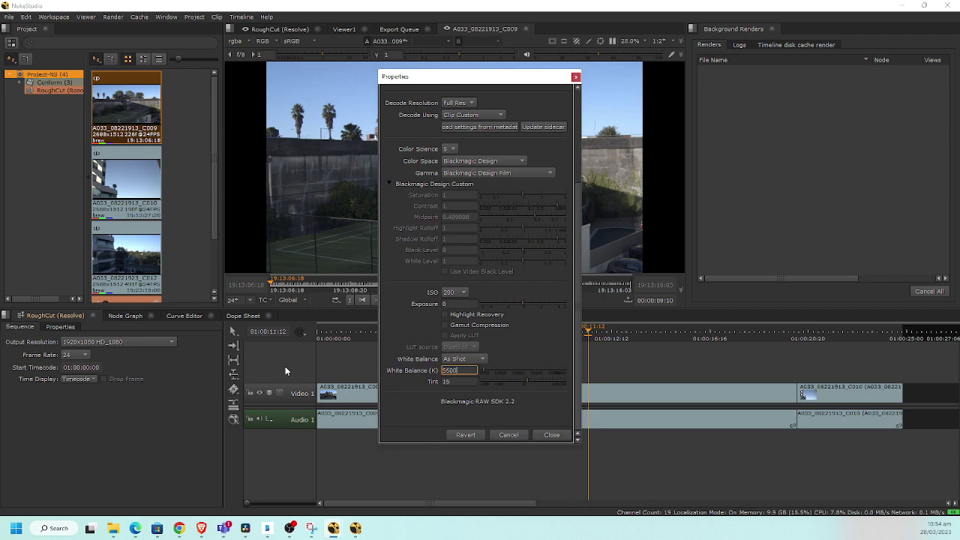
pyautogui.press('Return')
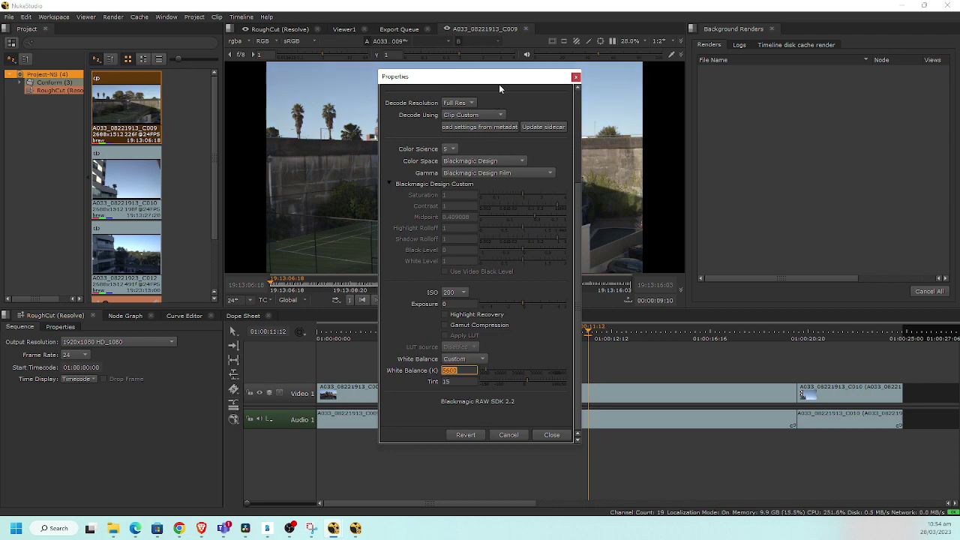
# - Try a 4300 K white balance on clip A033_08221913_C009, restoring 5600 K
pyautogui.moveTo(499, 84); pyautogui.dragTo(244, 86)
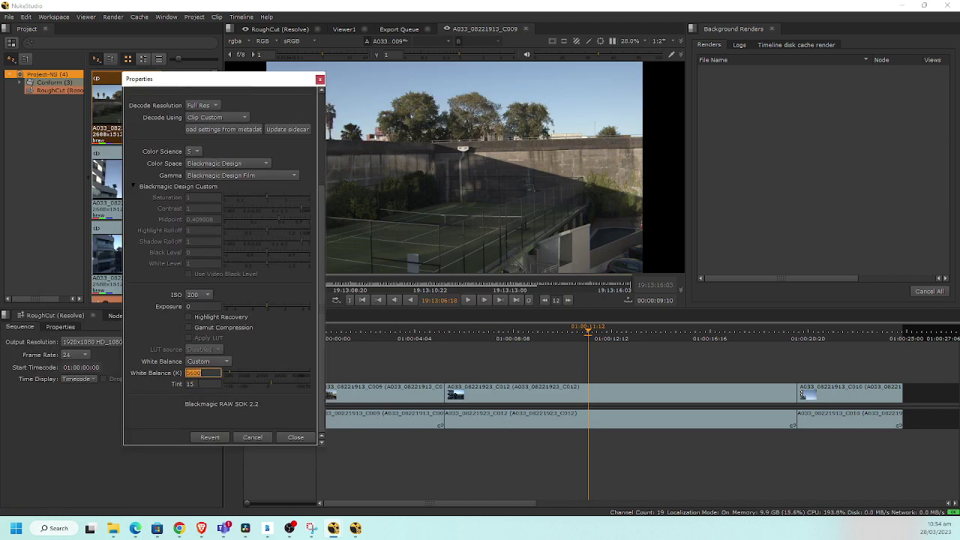
pyautogui.write('43')
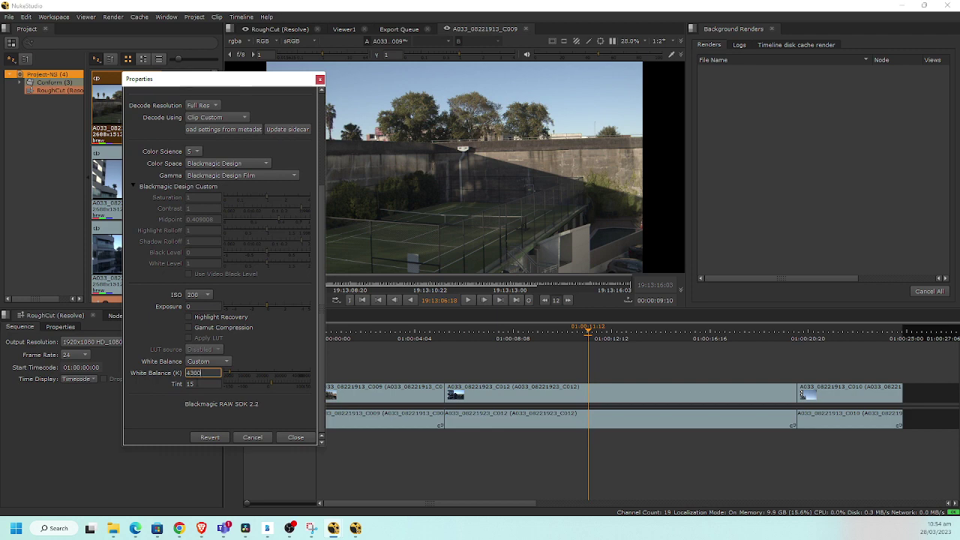
pyautogui.write('00')
pyautogui.press('Return')
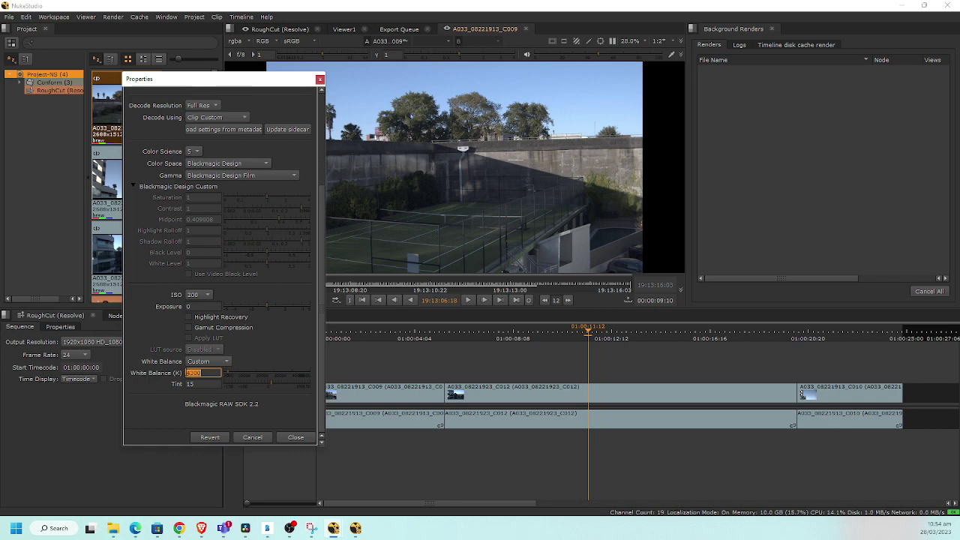
pyautogui.write('5600')
pyautogui.press('Return')
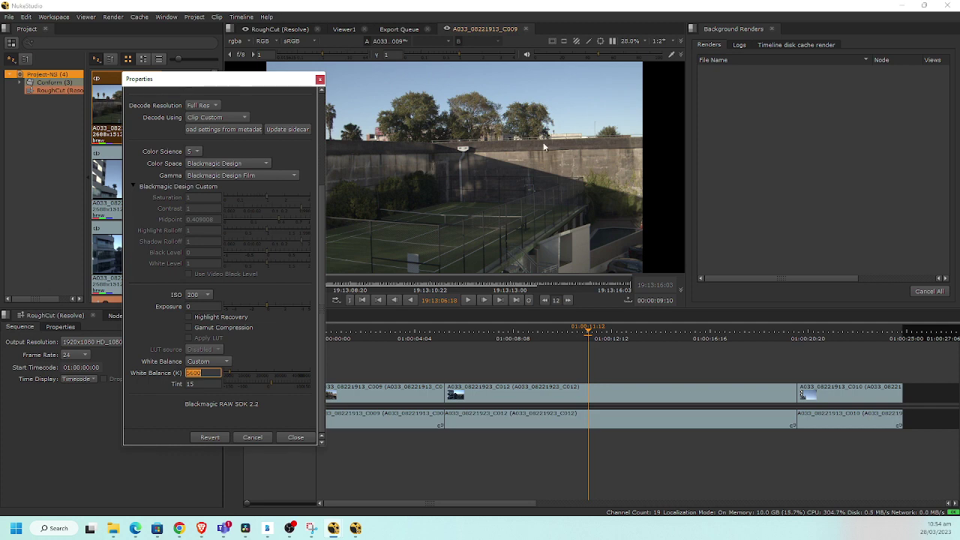
# - Set the white balance of clip A033_08221923_C012 to 5600 K, close its properties and check the timeline at 01:00:20:22
pyautogui.click(107, 266)
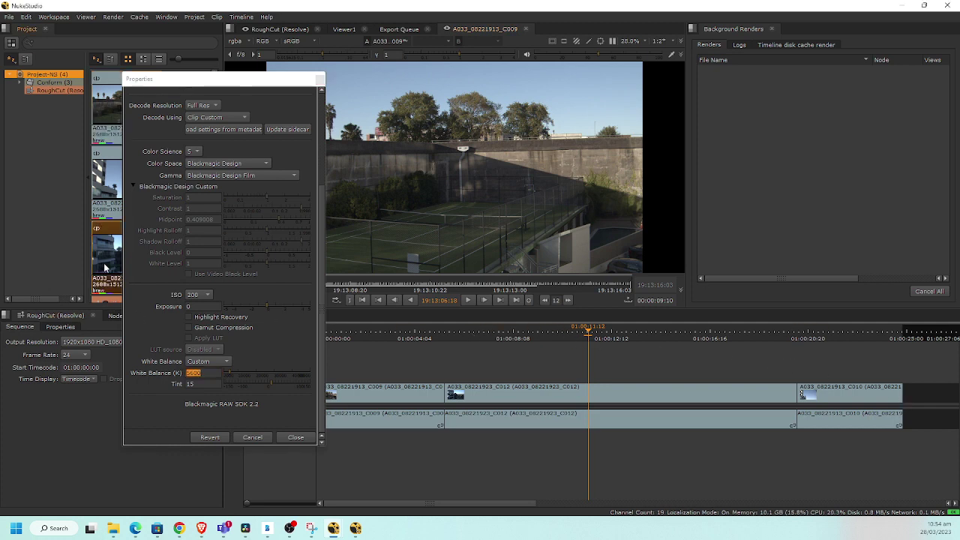
pyautogui.scroll(-3, 247, 428)
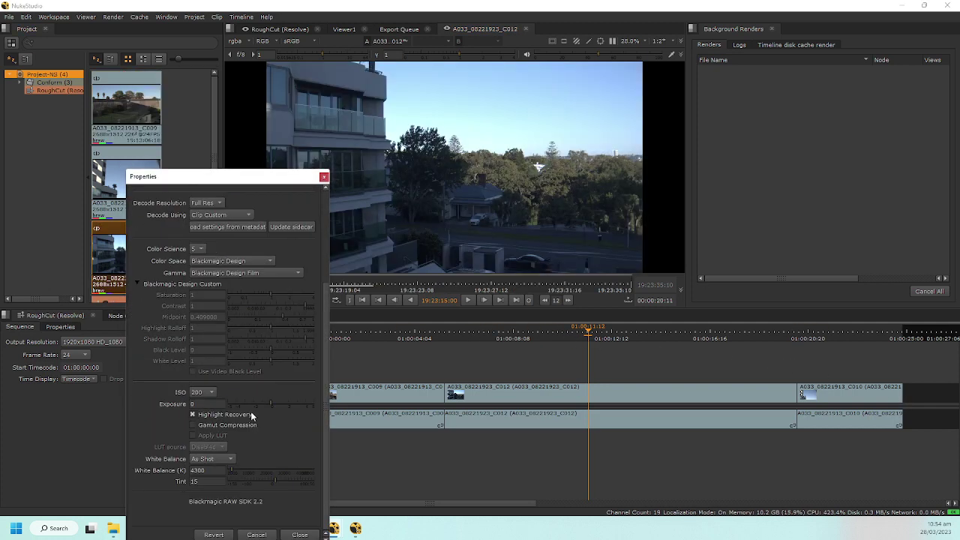
pyautogui.moveTo(235, 180); pyautogui.dragTo(235, 170)
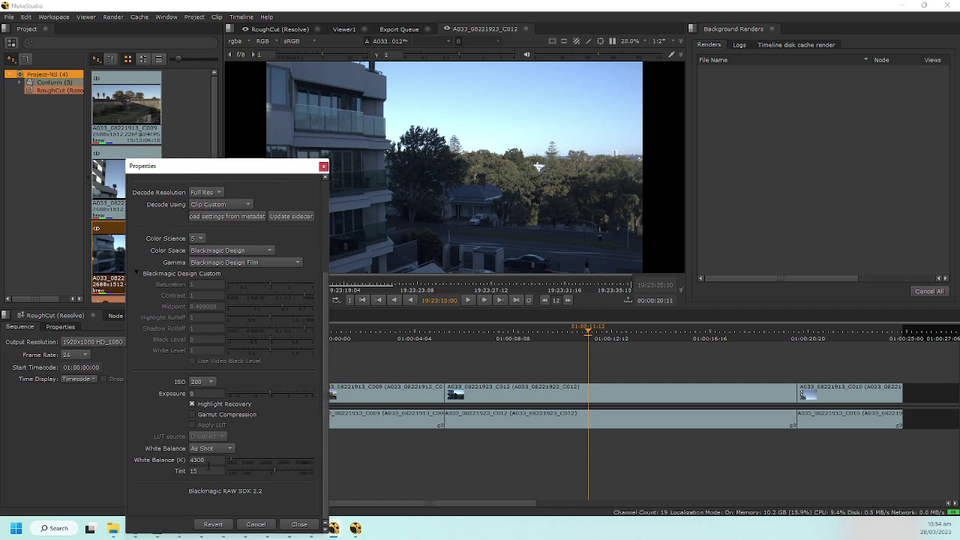
pyautogui.click(207, 460)
pyautogui.write('600')
pyautogui.press('Return')
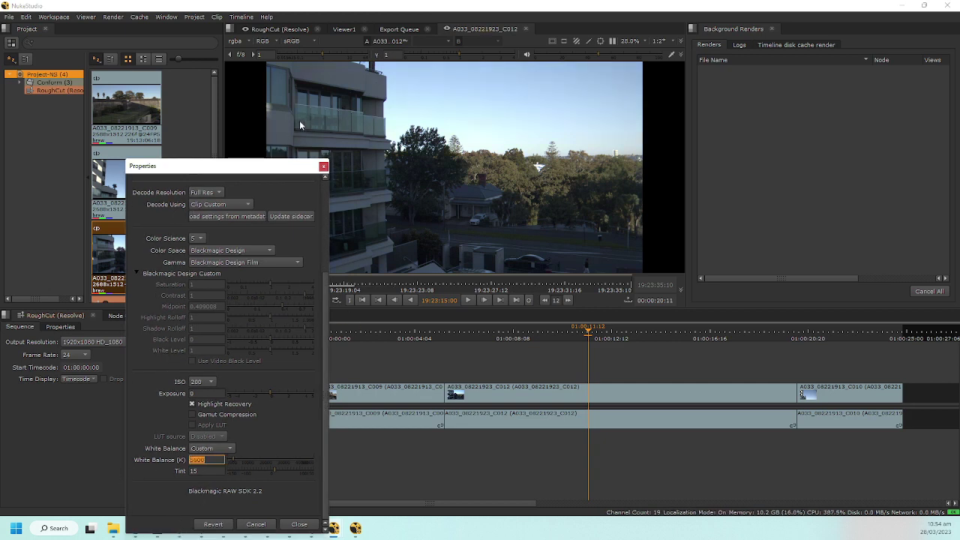
pyautogui.click(323, 165)
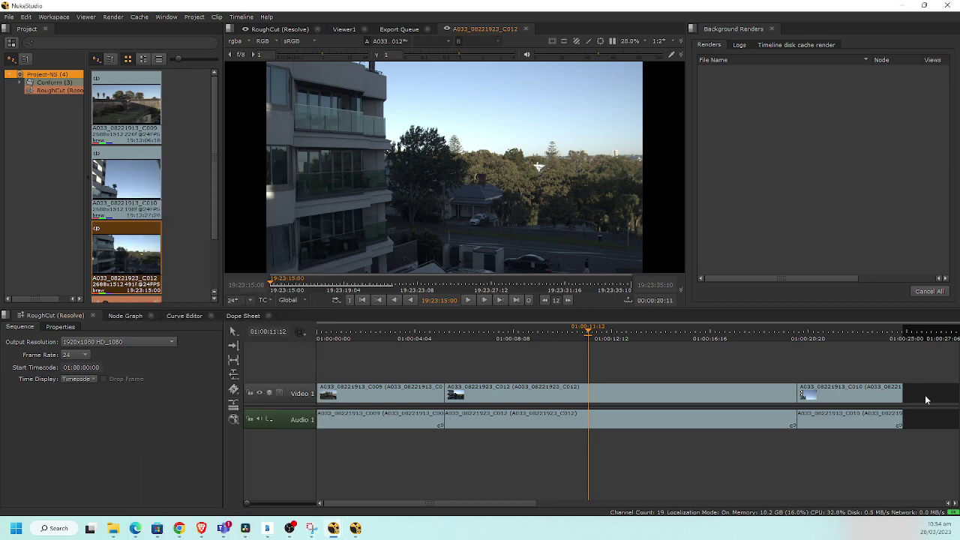
pyautogui.moveTo(829, 339); pyautogui.dragTo(810, 383)
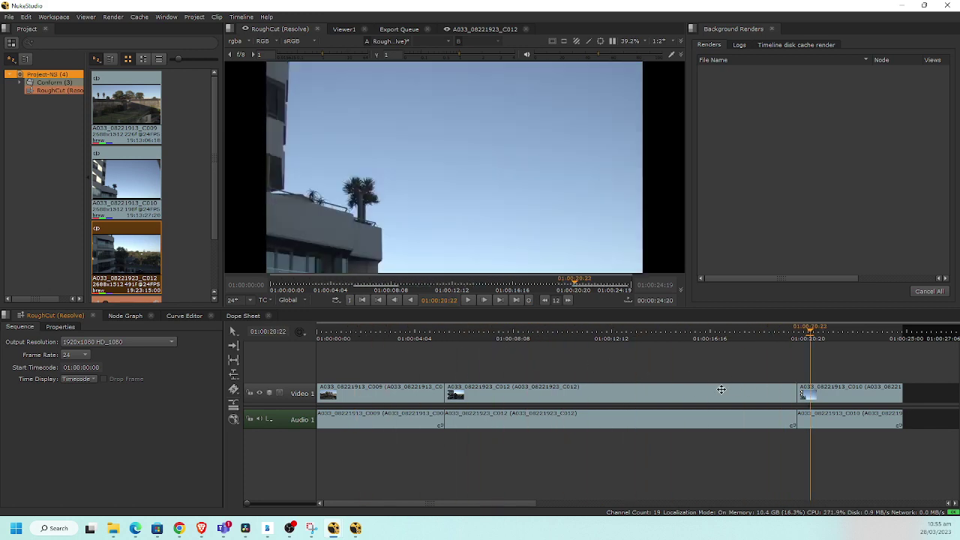
pyautogui.click(368, 395)
pyautogui.rightClick(371, 396)
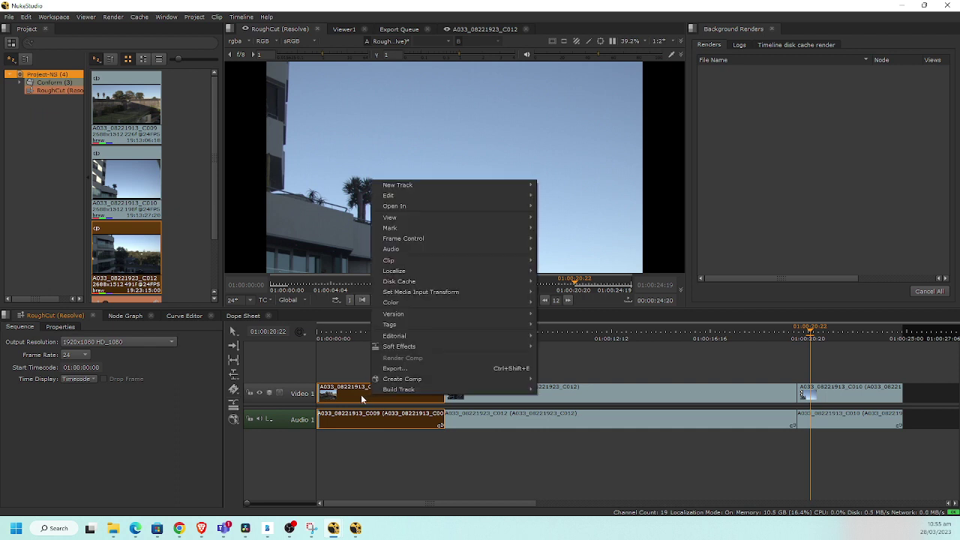
pyautogui.moveTo(423, 337)
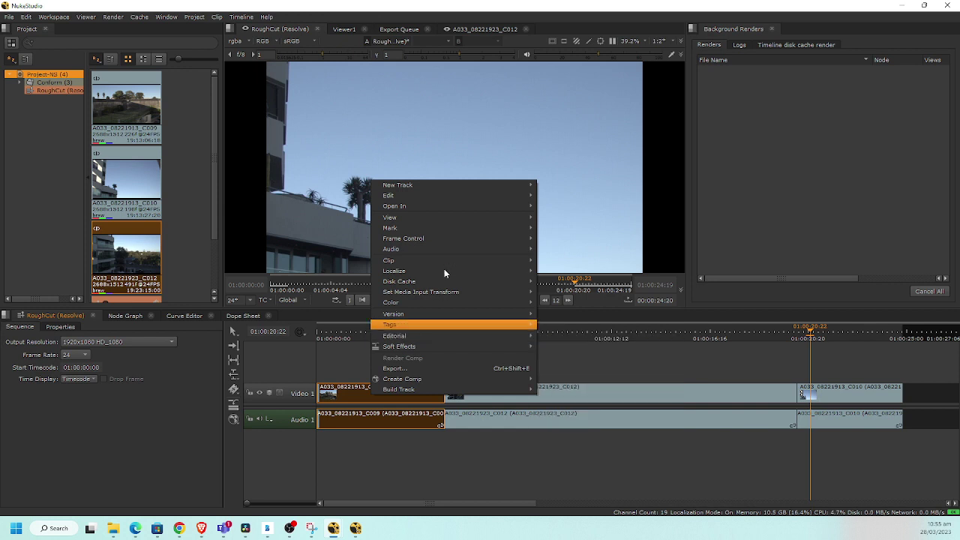
pyautogui.moveTo(443, 261)
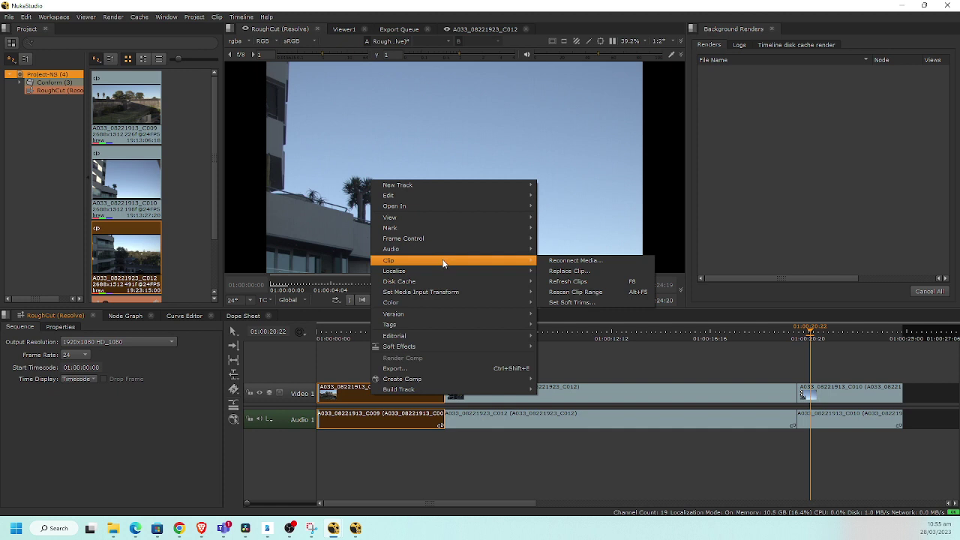
pyautogui.moveTo(421, 317)
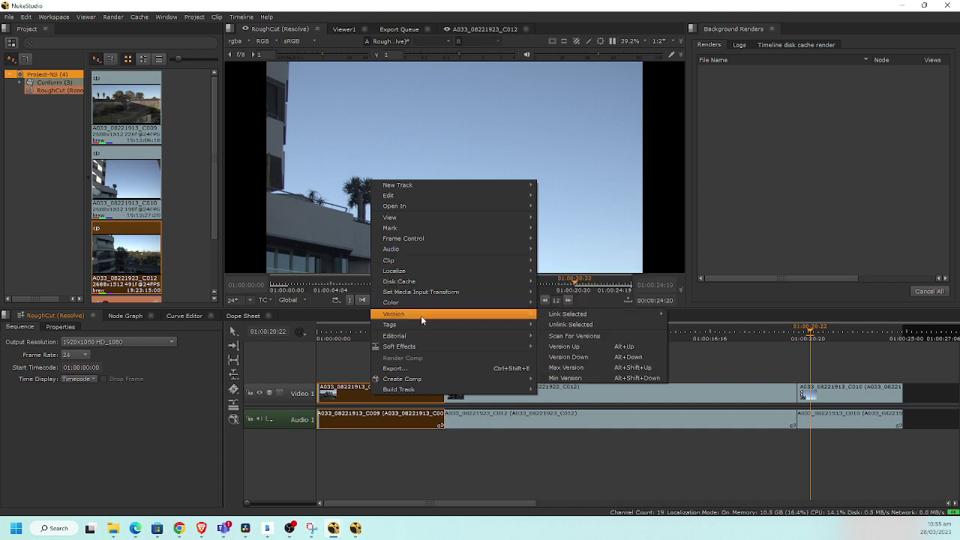
pyautogui.click(355, 362)
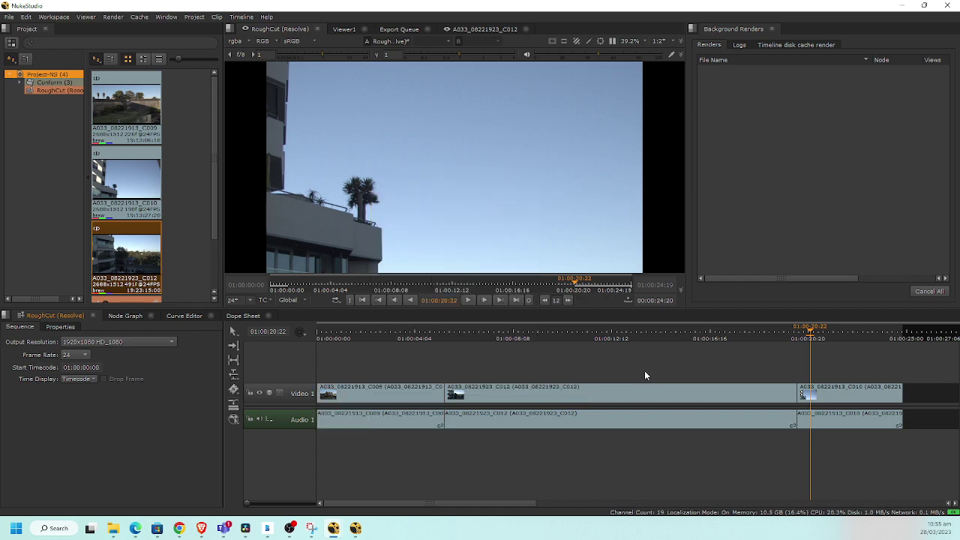
# - Check the RoughCut timeline at 01:00:09:16, 01:00:17:21, 01:00:01:03 and 01:00:02:15
pyautogui.moveTo(665, 335); pyautogui.dragTo(544, 338)
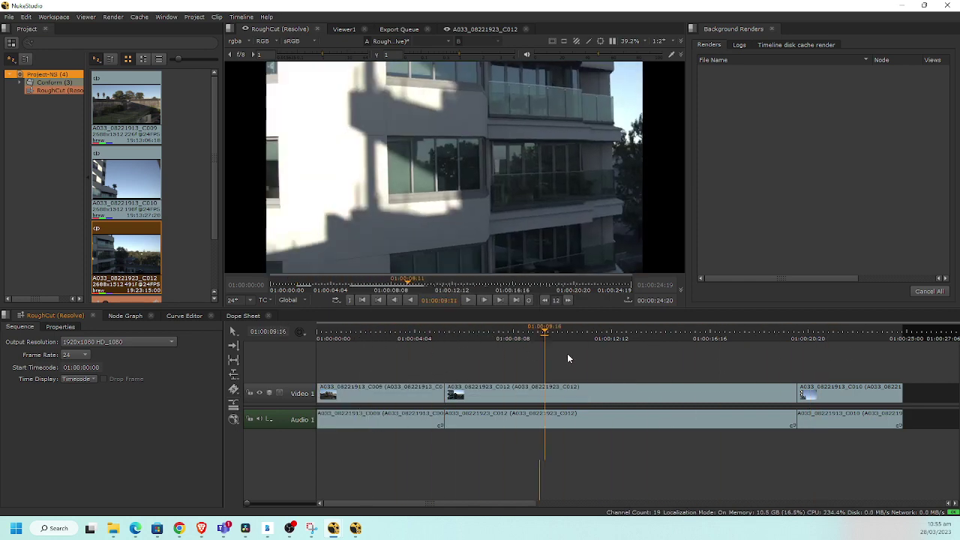
pyautogui.click(738, 363)
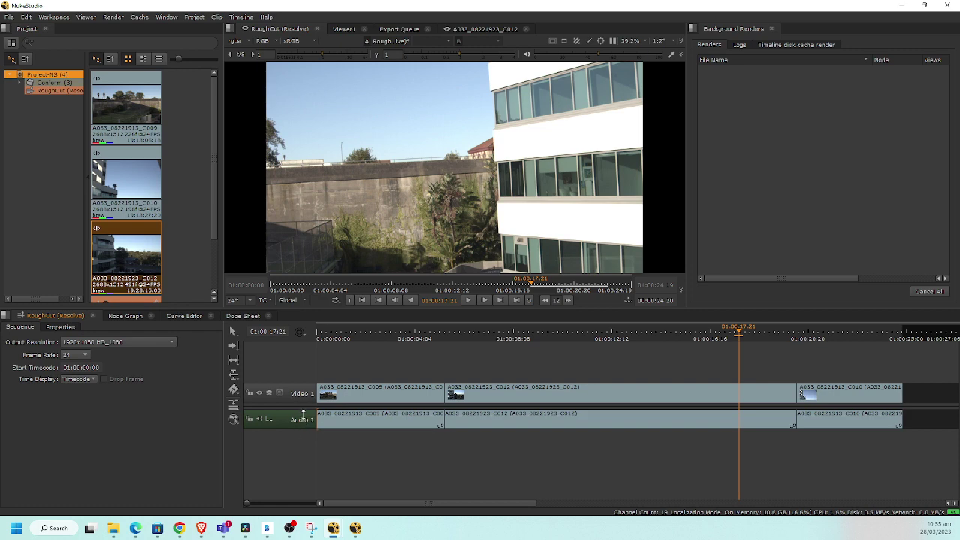
pyautogui.click(399, 339)
pyautogui.click(342, 339)
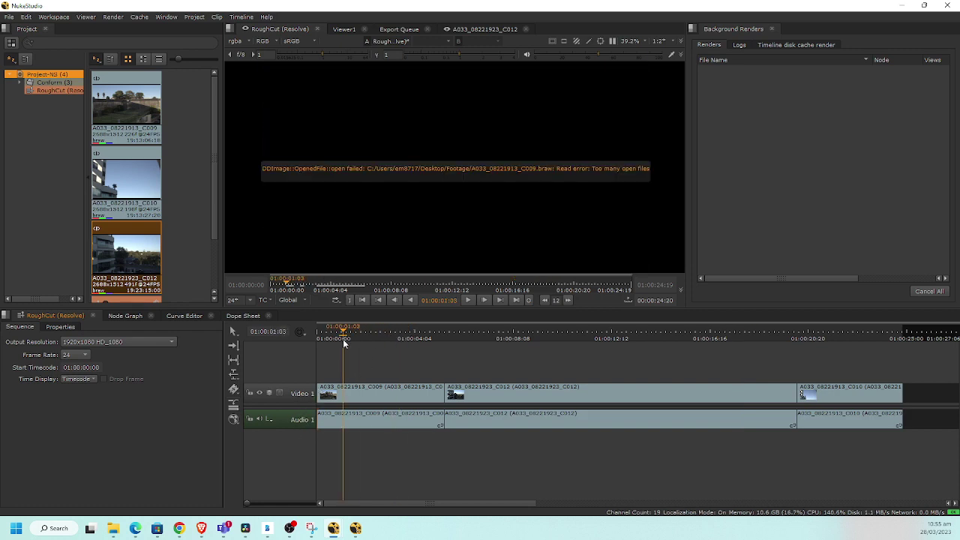
pyautogui.click(378, 339)
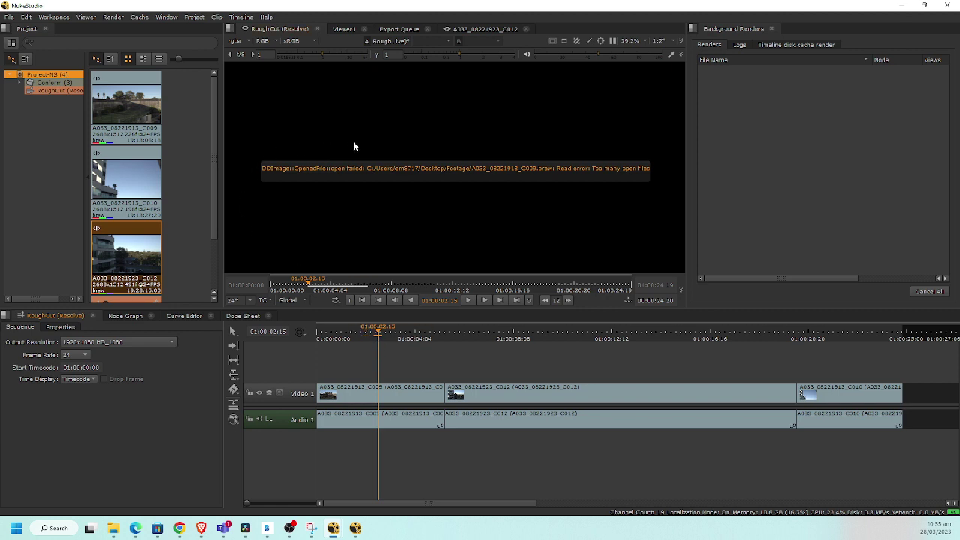
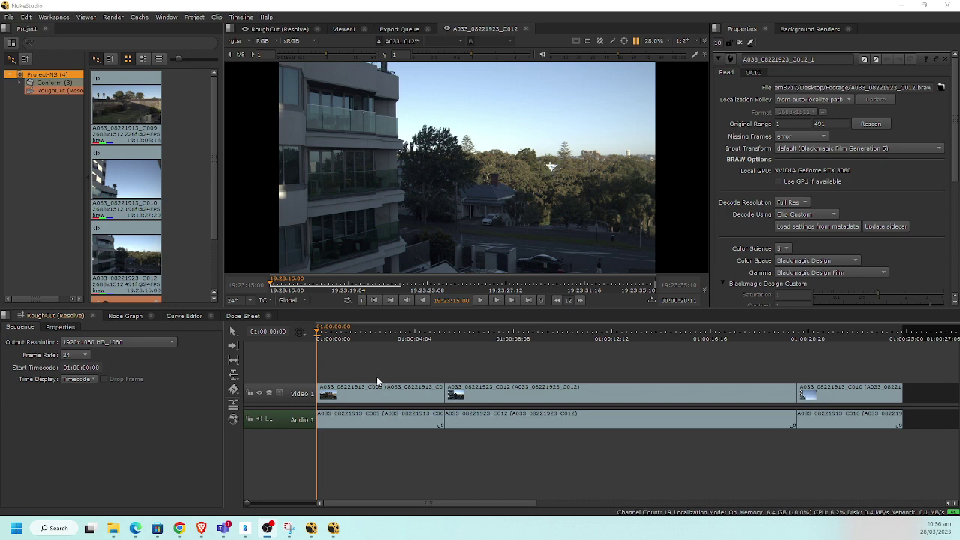
# - Start creating a comp from the first timeline clip, A033_08221913_C009
pyautogui.rightClick(404, 395)
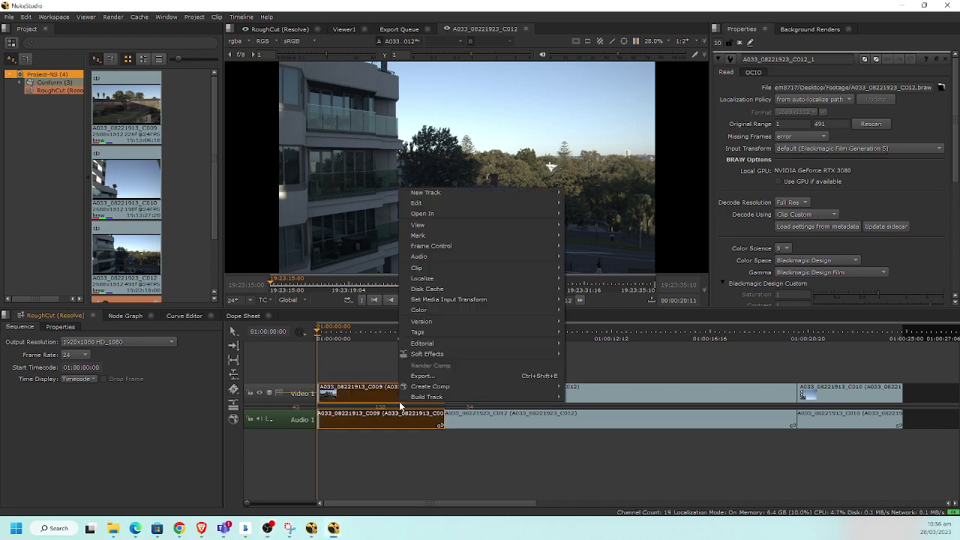
pyautogui.moveTo(415, 386)
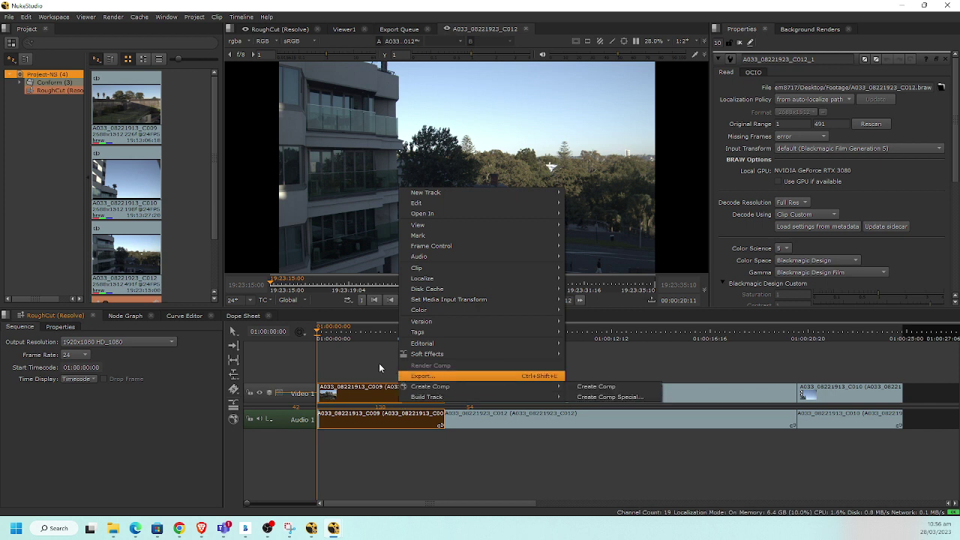
pyautogui.moveTo(449, 347)
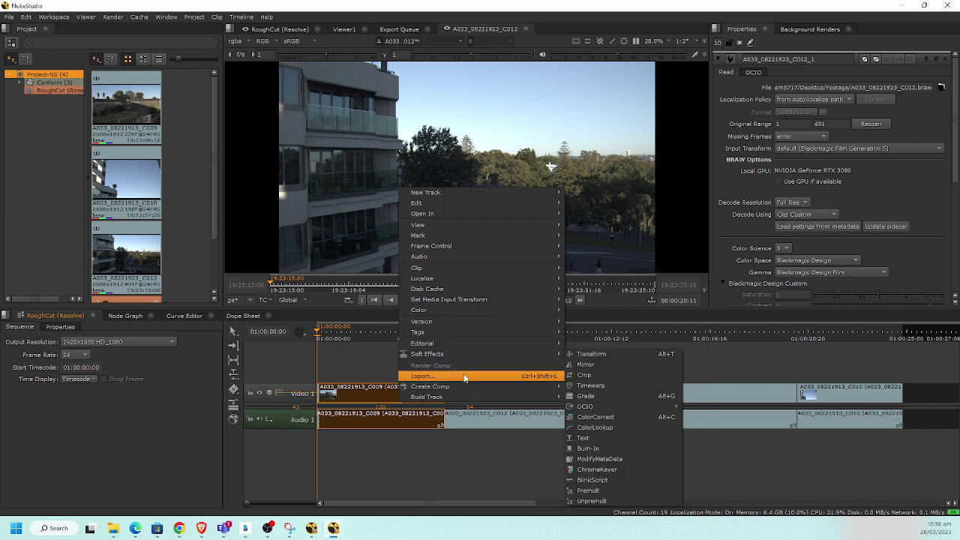
pyautogui.moveTo(471, 386)
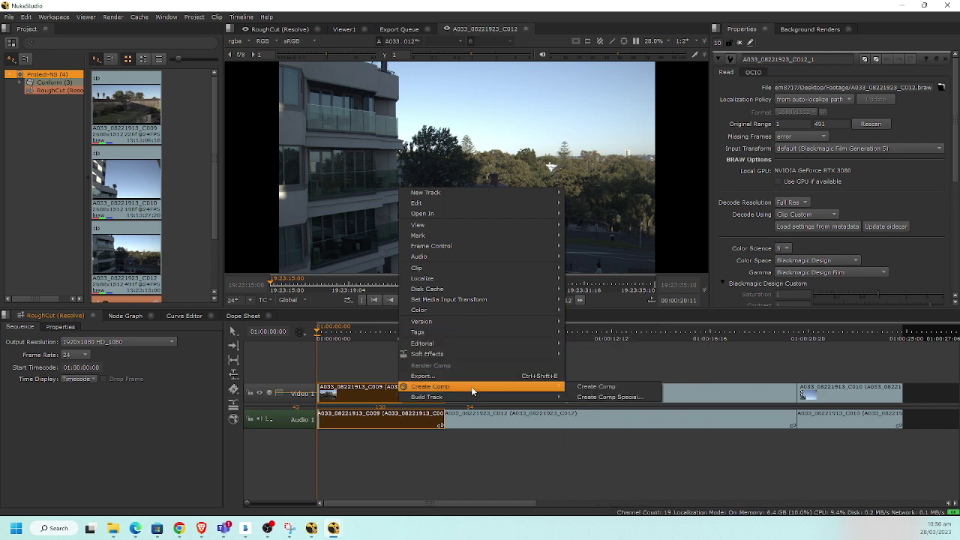
pyautogui.click(652, 388)
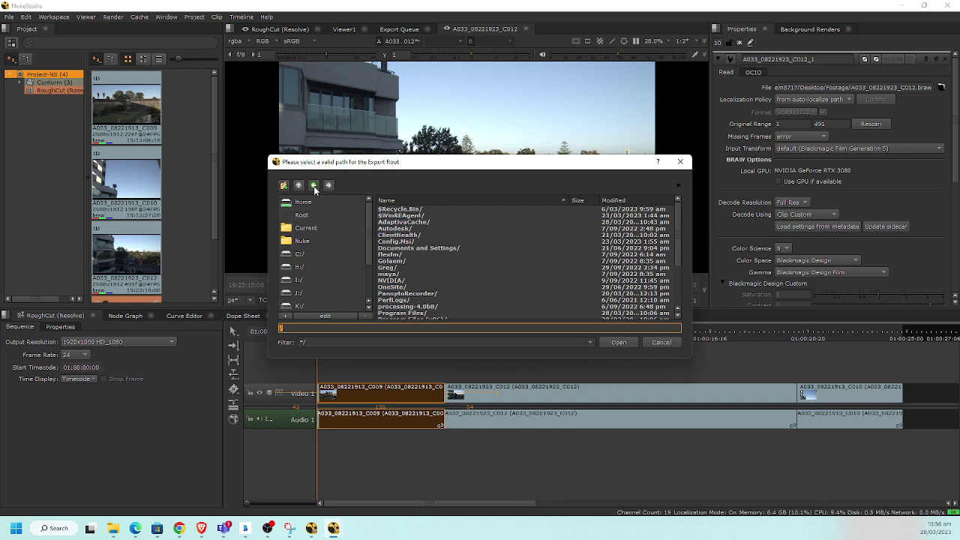
# - Browse from the C: drive through the account's user folder to its Desktop for the export root
pyautogui.click(319, 253)
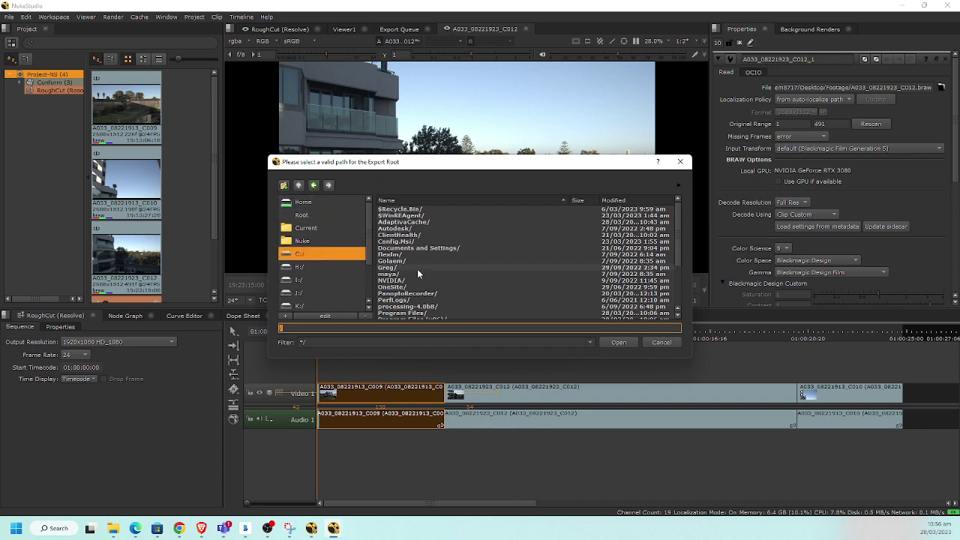
pyautogui.scroll(-3, 479, 270)
pyautogui.doubleClick(398, 307)
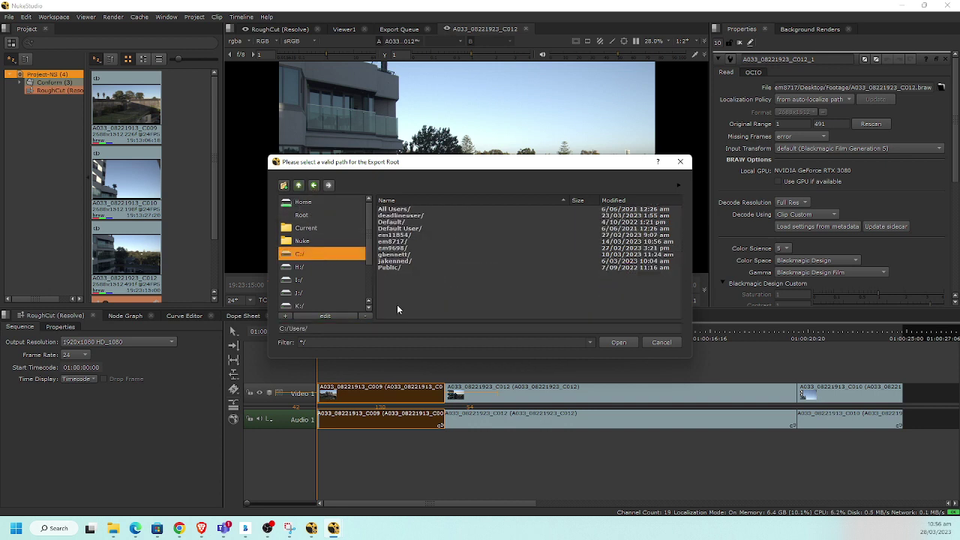
pyautogui.doubleClick(397, 247)
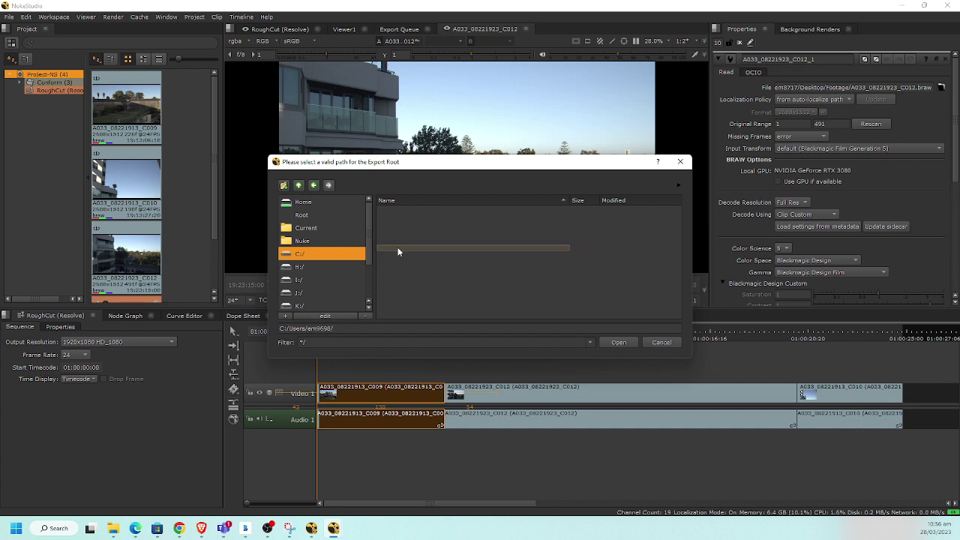
pyautogui.click(312, 187)
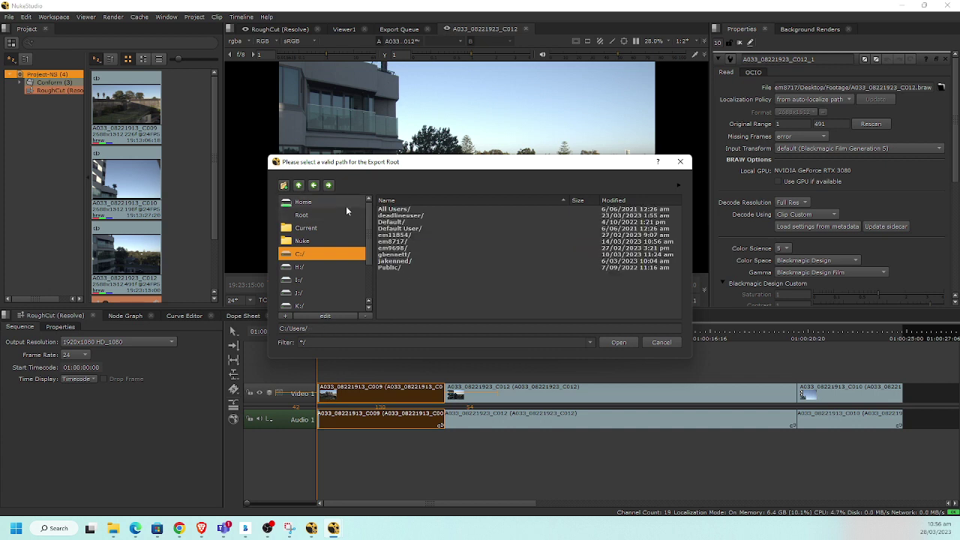
pyautogui.doubleClick(416, 242)
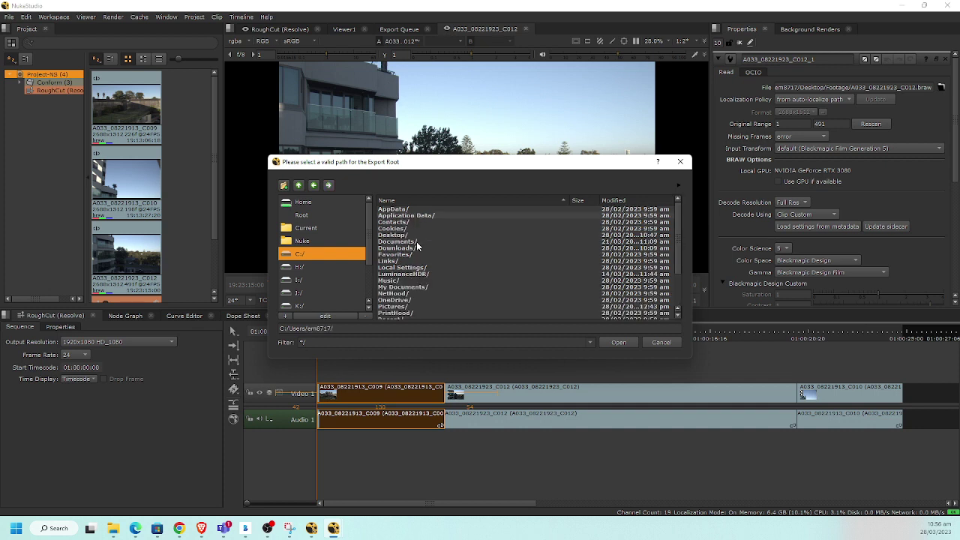
pyautogui.doubleClick(397, 235)
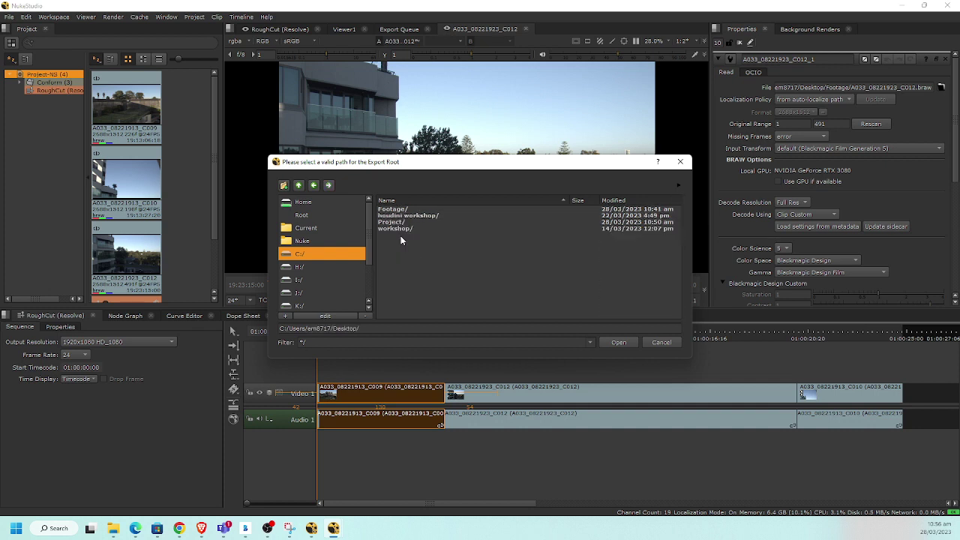
# - Add the Desktop folder to the file browser's favourites under the name Desktop and open it from there
pyautogui.rightClick(307, 201)
pyautogui.click(338, 209)
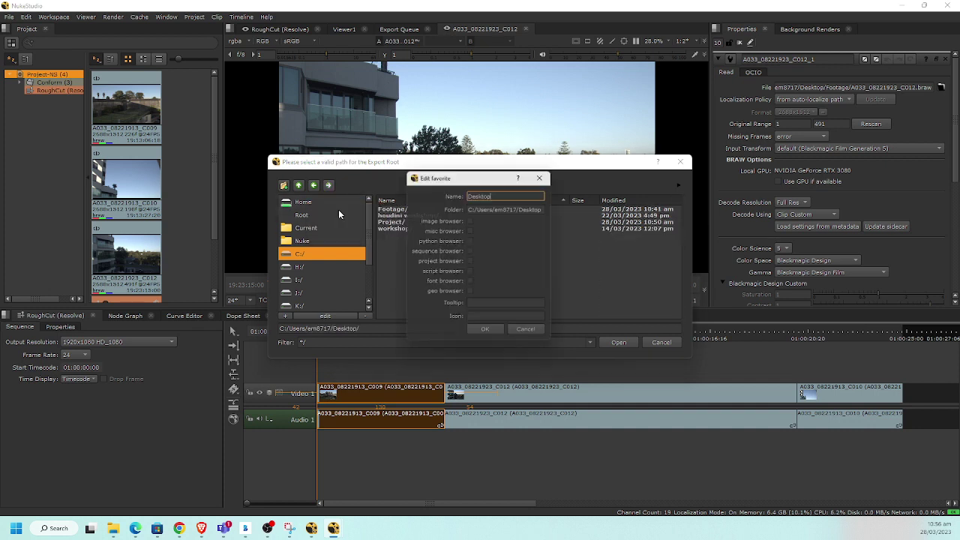
pyautogui.click(489, 334)
pyautogui.click(330, 255)
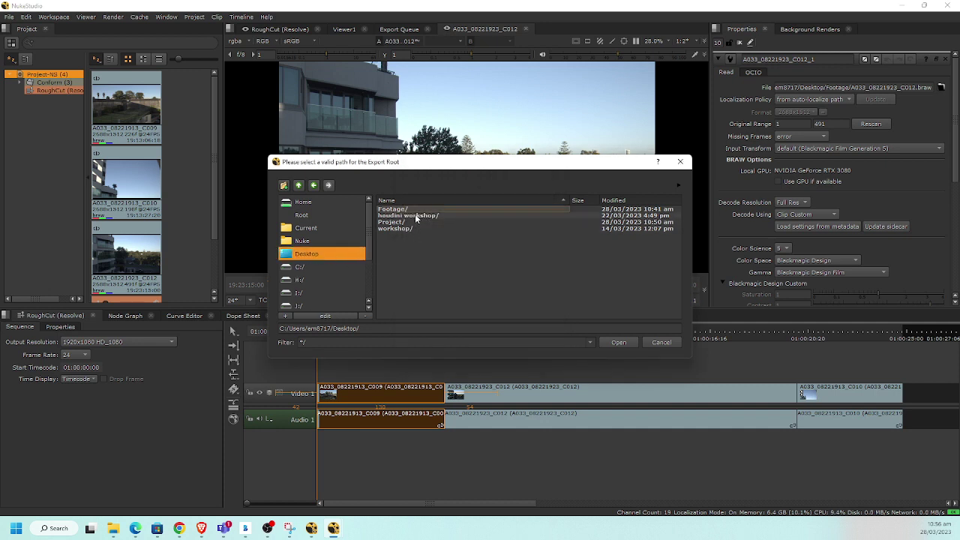
# - Create a folder named NukeComps inside the Desktop's Project folder and choose it as the export root
pyautogui.doubleClick(411, 222)
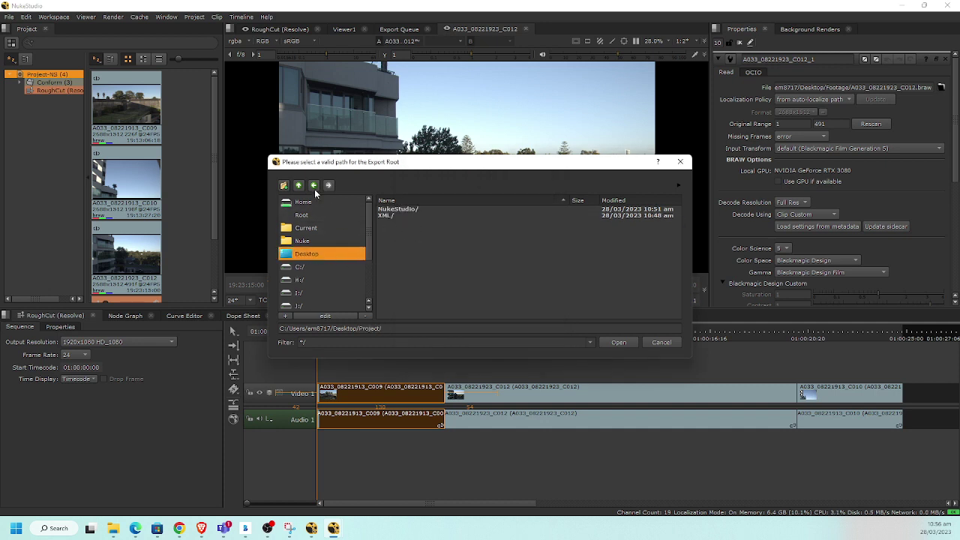
pyautogui.click(283, 185)
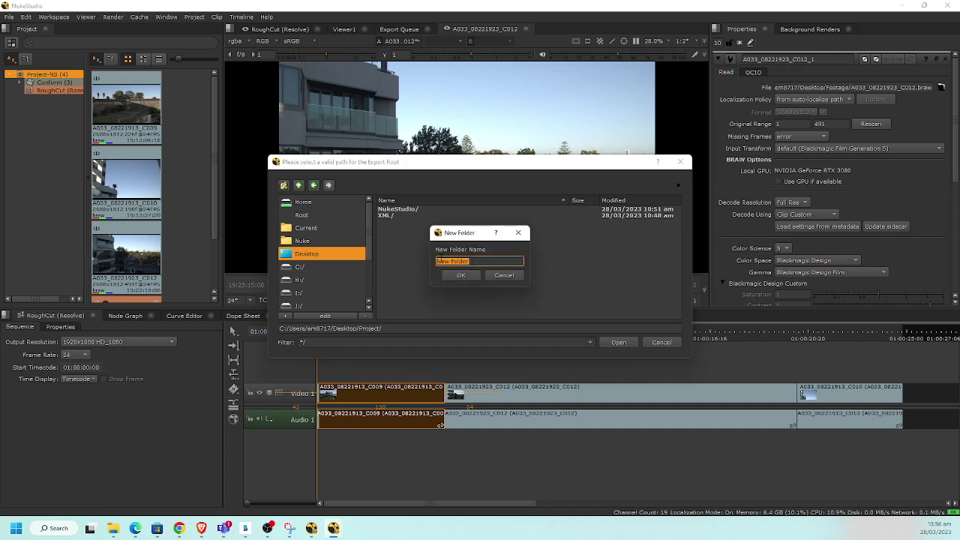
pyautogui.write('RukeComps')
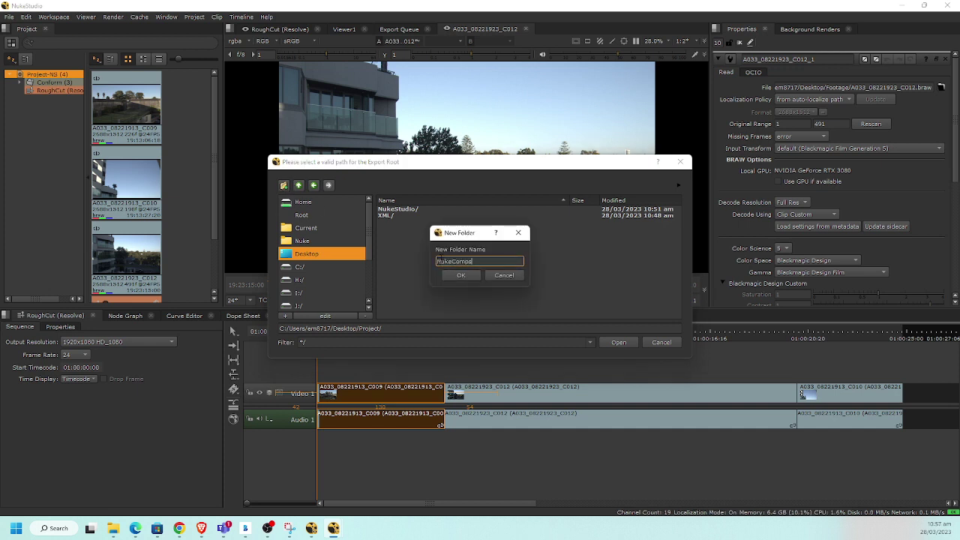
pyautogui.press('Return')
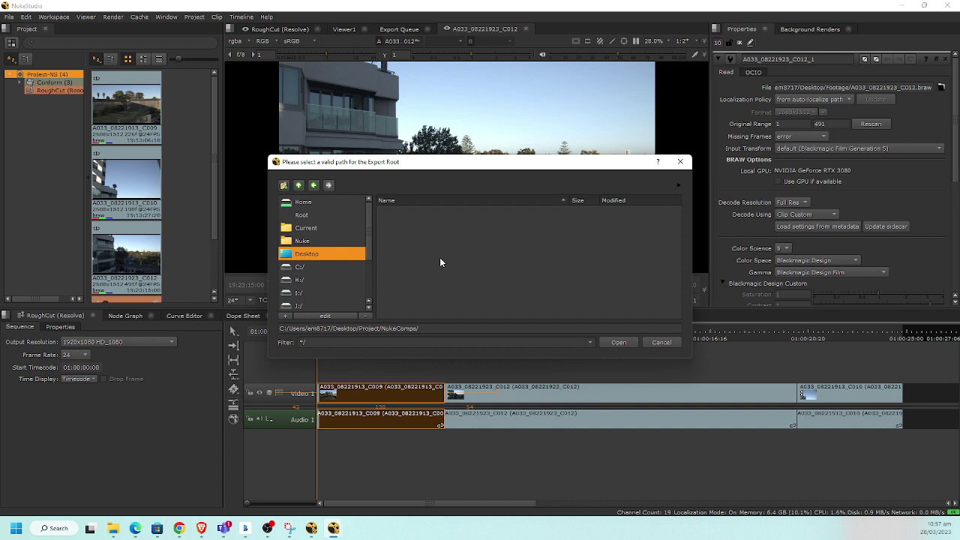
pyautogui.click(625, 341)
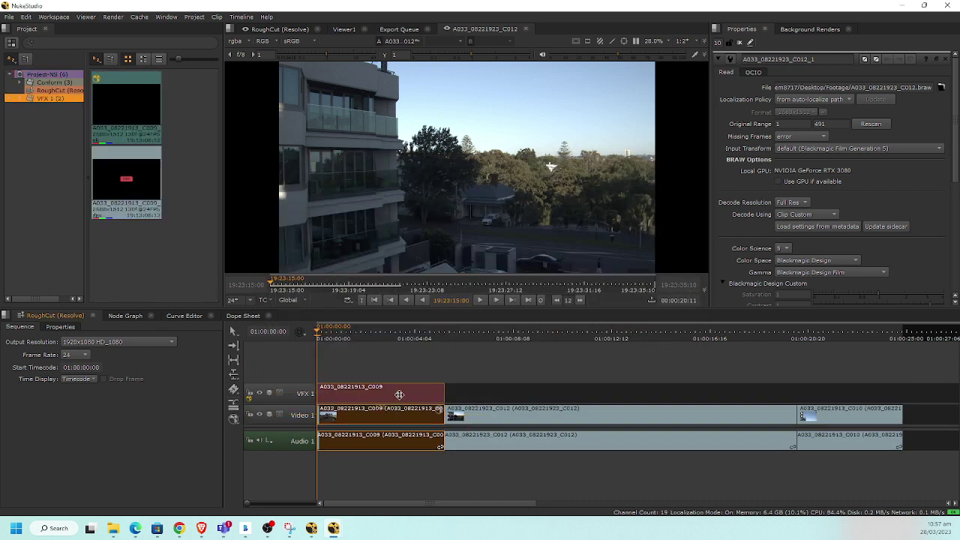
# - Rename the new VFX 1 track in the timeline to VFX
pyautogui.click(303, 394)
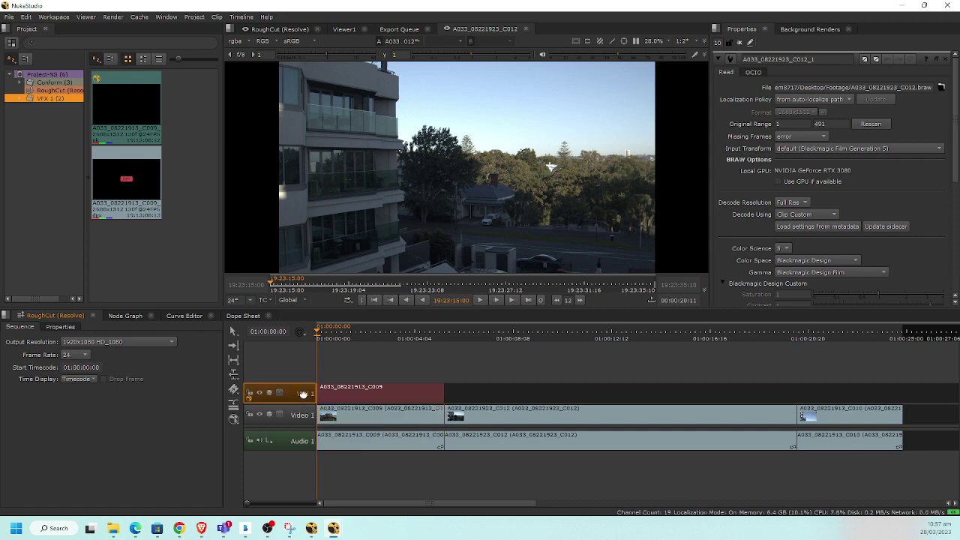
pyautogui.doubleClick(303, 393)
pyautogui.press('Return')
pyautogui.press('Delete')
# - Create comps from the timeline clips A033_08221923_C012 and A033_08221913_C010
pyautogui.rightClick(524, 413)
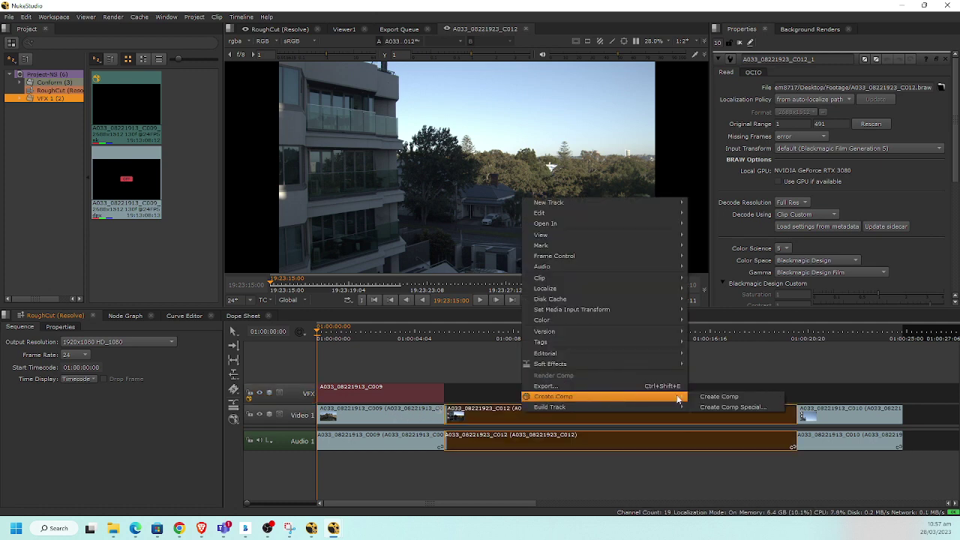
pyautogui.click(718, 396)
pyautogui.rightClick(858, 416)
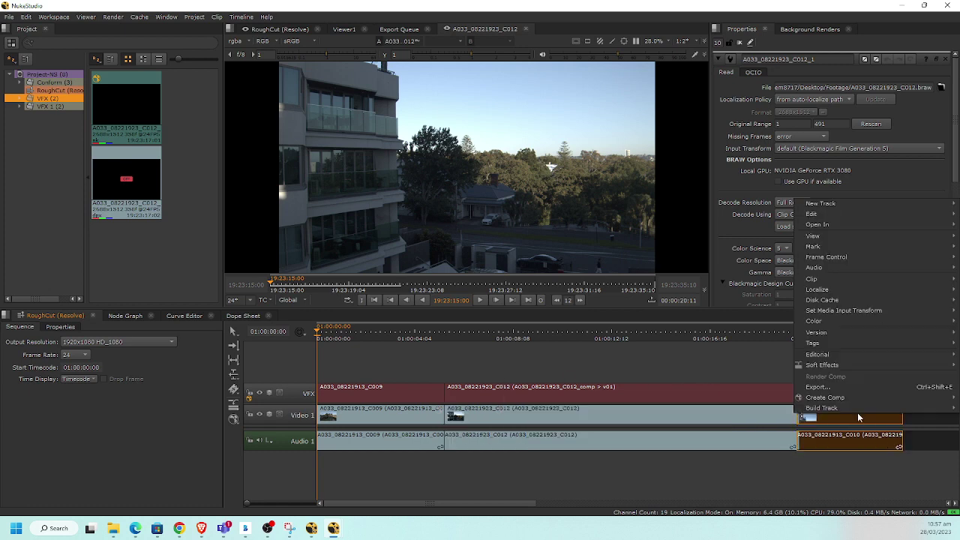
pyautogui.moveTo(884, 398)
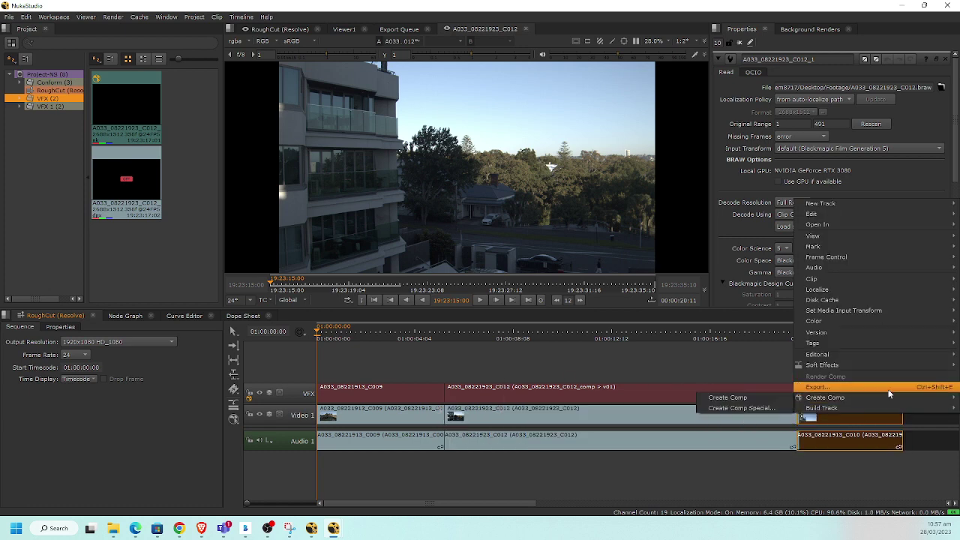
pyautogui.click(772, 399)
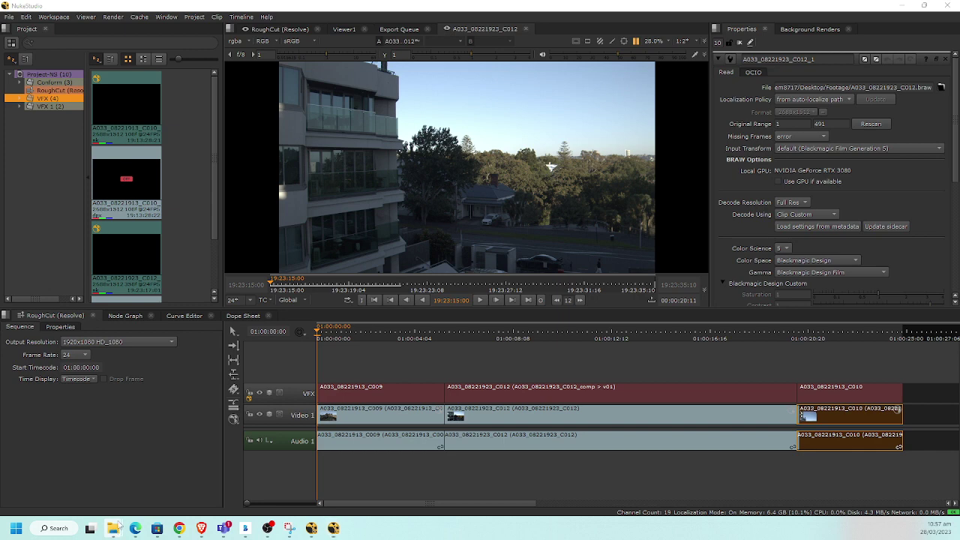
# - Switch to File Explorer, open the NukeComps folder inside Desktop > Project, and maximize the window
pyautogui.moveTo(118, 529)
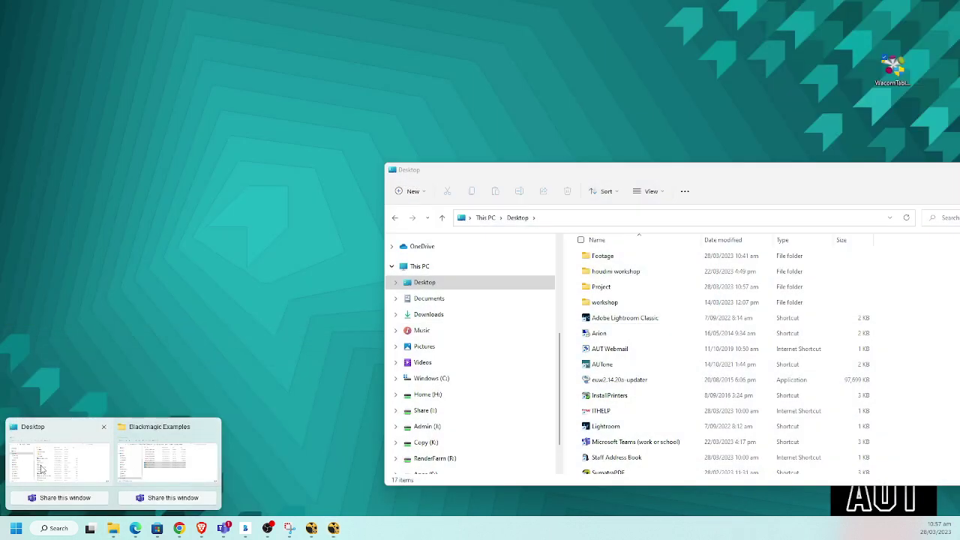
pyautogui.click(59, 461)
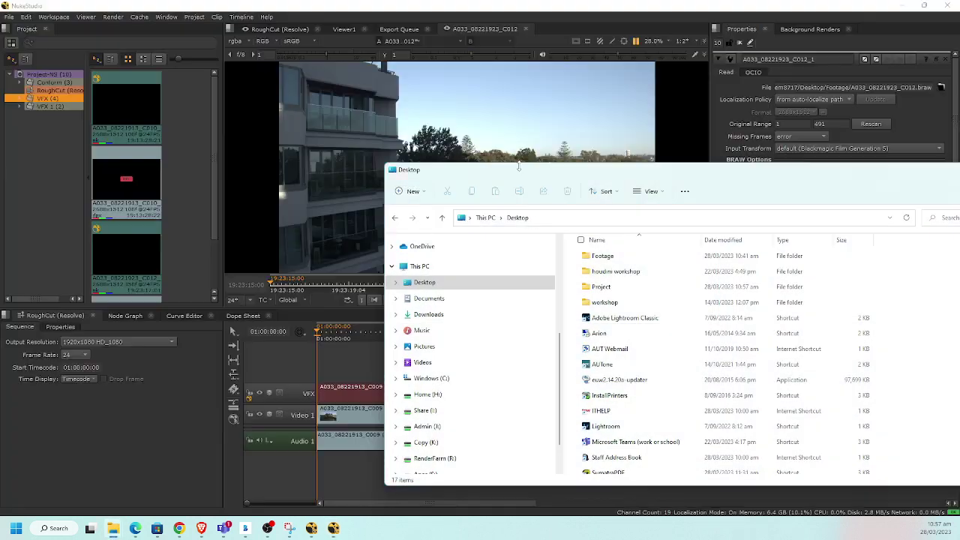
pyautogui.doubleClick(617, 291)
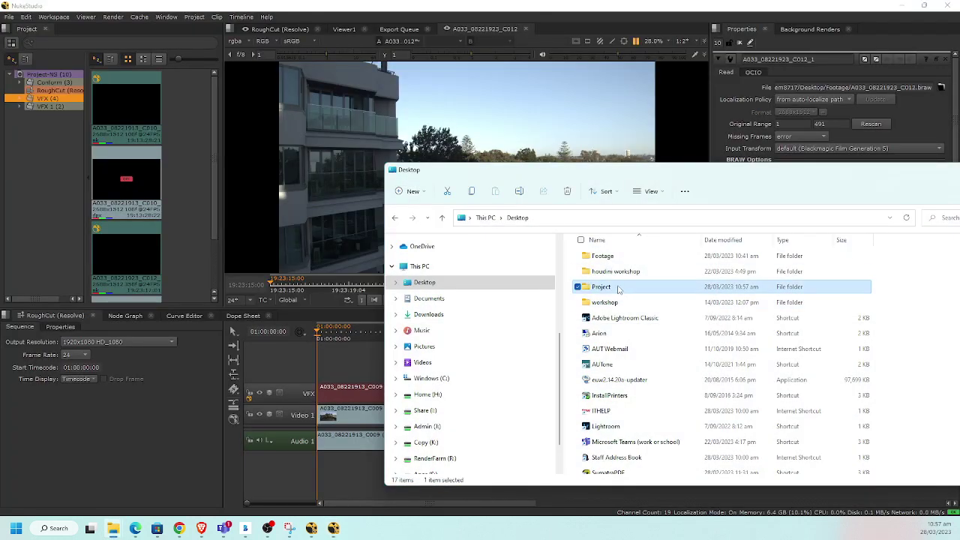
pyautogui.moveTo(761, 180); pyautogui.dragTo(549, 167)
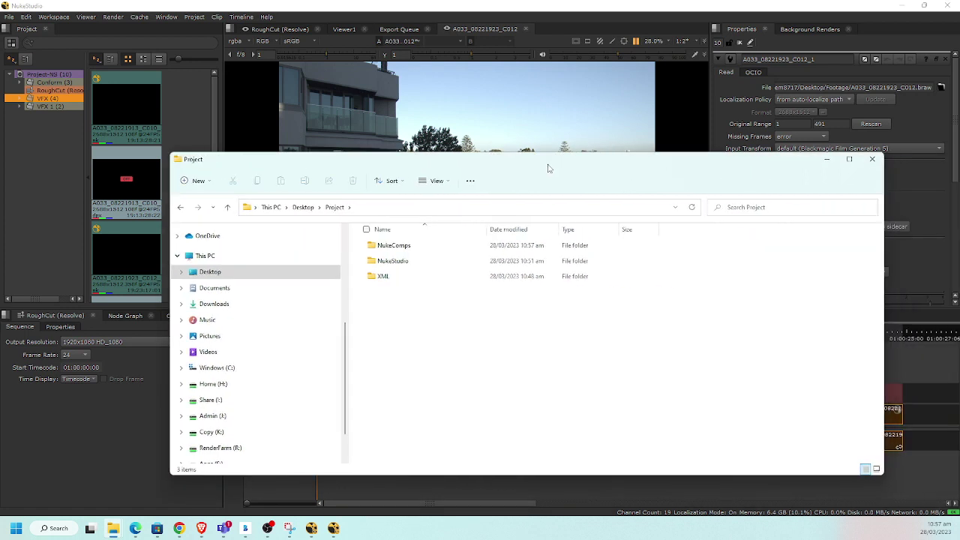
pyautogui.doubleClick(410, 249)
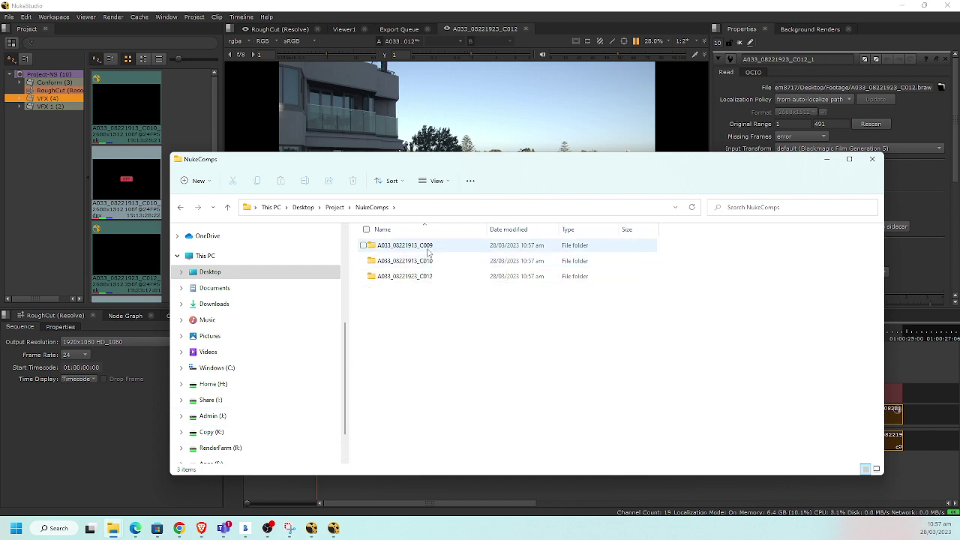
pyautogui.click(849, 158)
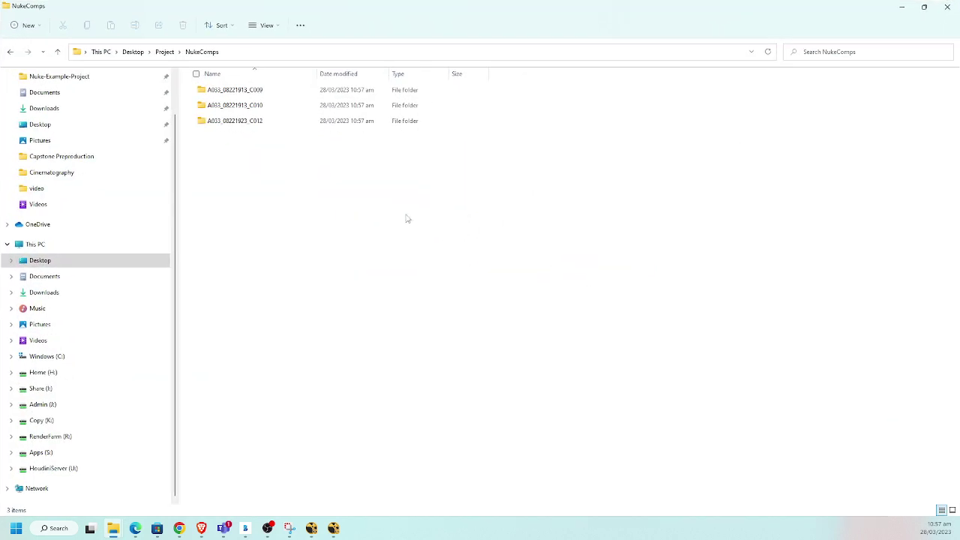
# - Open the nuke > script folder of A033_08221913_C009 and widen the Name column to fit the full file names
pyautogui.doubleClick(258, 90)
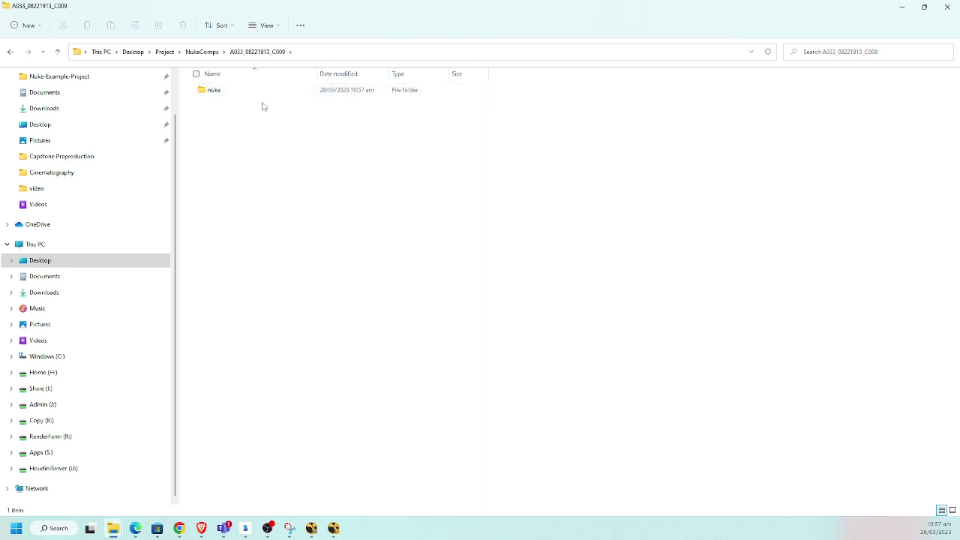
pyautogui.doubleClick(214, 90)
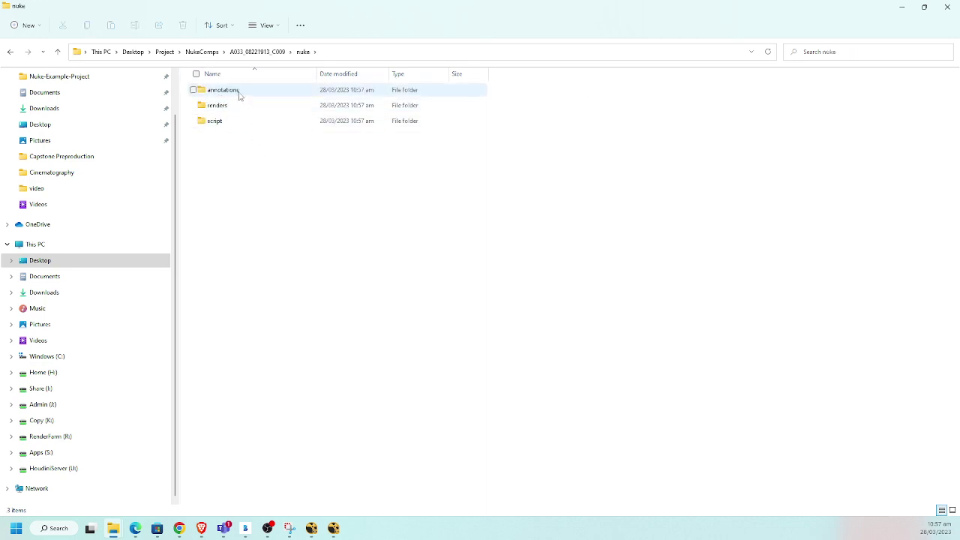
pyautogui.doubleClick(225, 122)
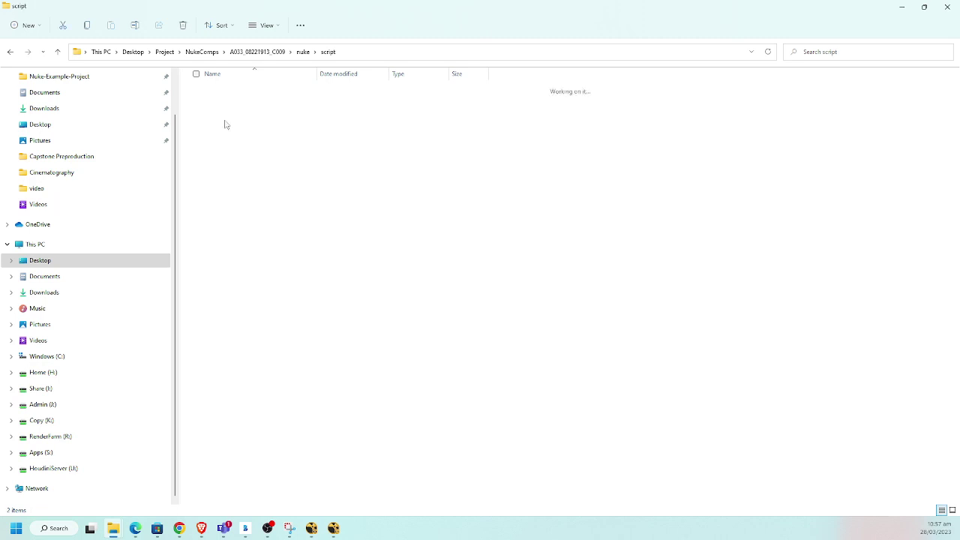
pyautogui.doubleClick(317, 75)
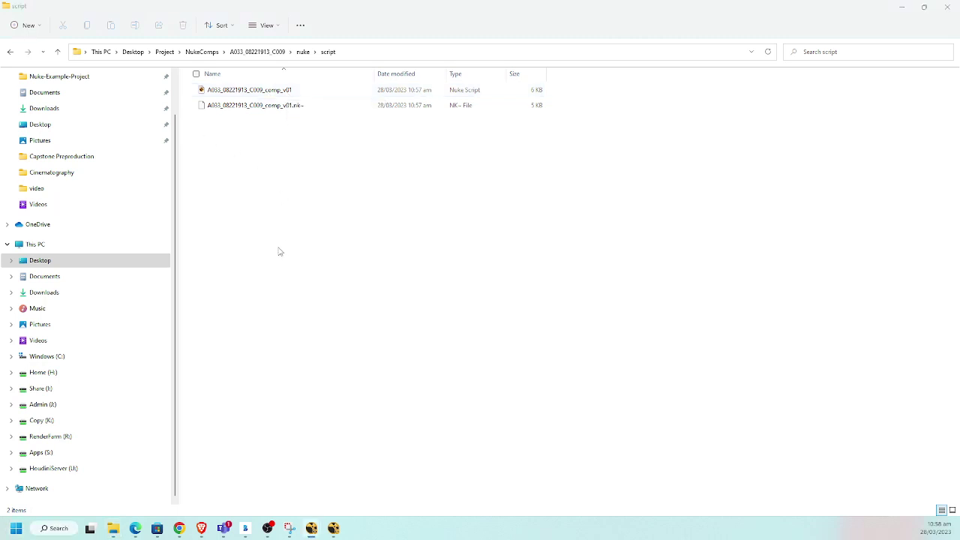
# - Open the properties of the Nuke script A033_08221913_C009_comp_v01 and start browsing the PC for another program to open .nk files
pyautogui.click(249, 90)
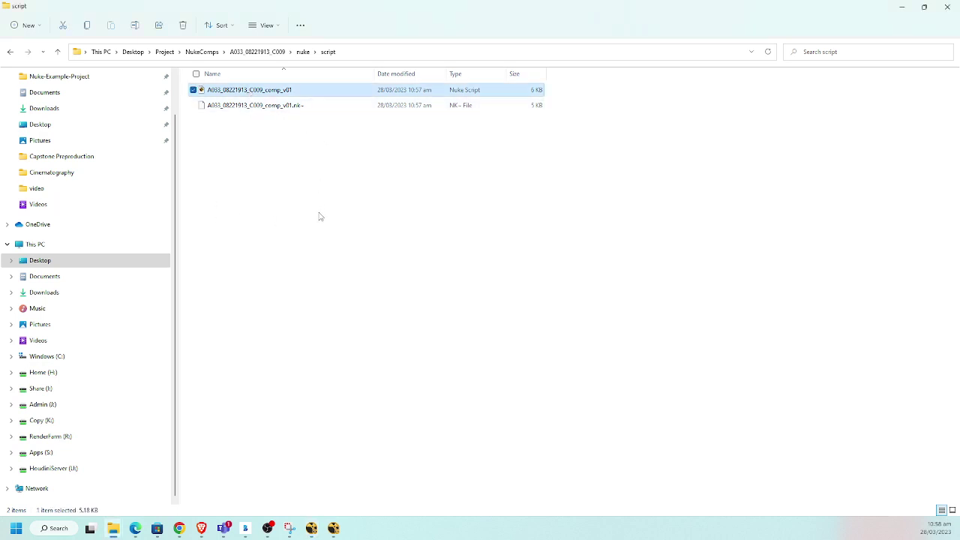
pyautogui.rightClick(245, 91)
pyautogui.click(334, 331)
pyautogui.click(383, 172)
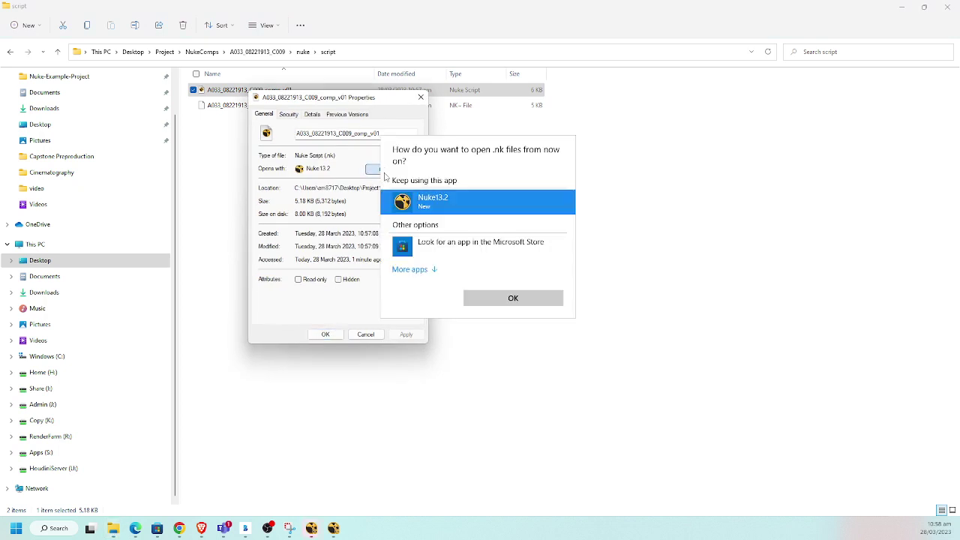
pyautogui.click(412, 269)
pyautogui.scroll(-5, 488, 270)
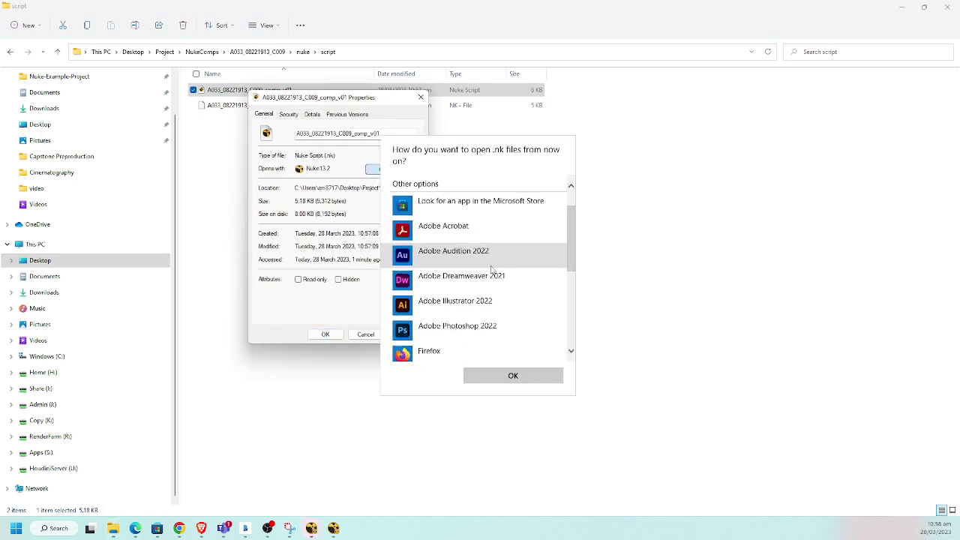
pyautogui.scroll(-2, 491, 272)
pyautogui.click(481, 348)
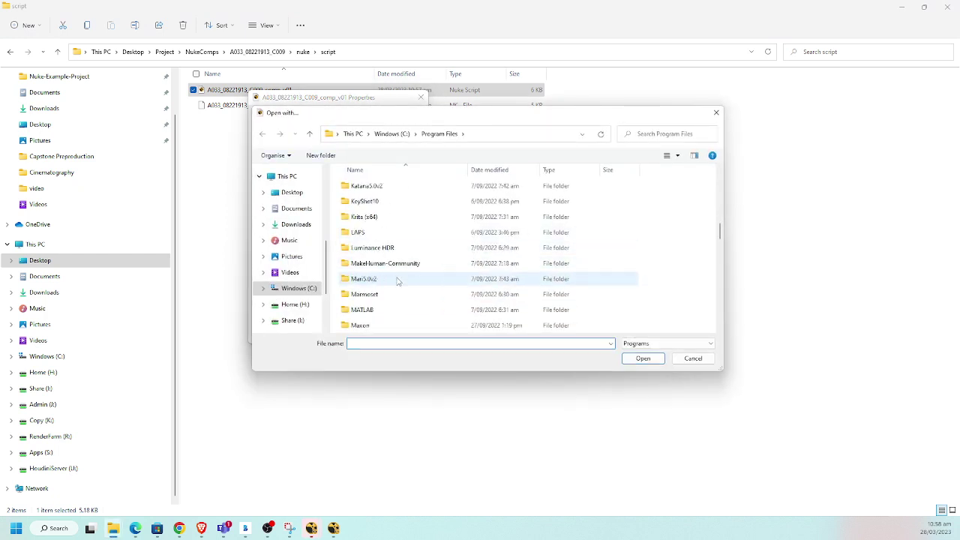
# - Look for the Nuke installation in Program Files, checking the Foundry folder and opening the Nuke13.2v1 folder
pyautogui.scroll(-3, 392, 269)
pyautogui.click(394, 275)
pyautogui.scroll(1, 394, 276)
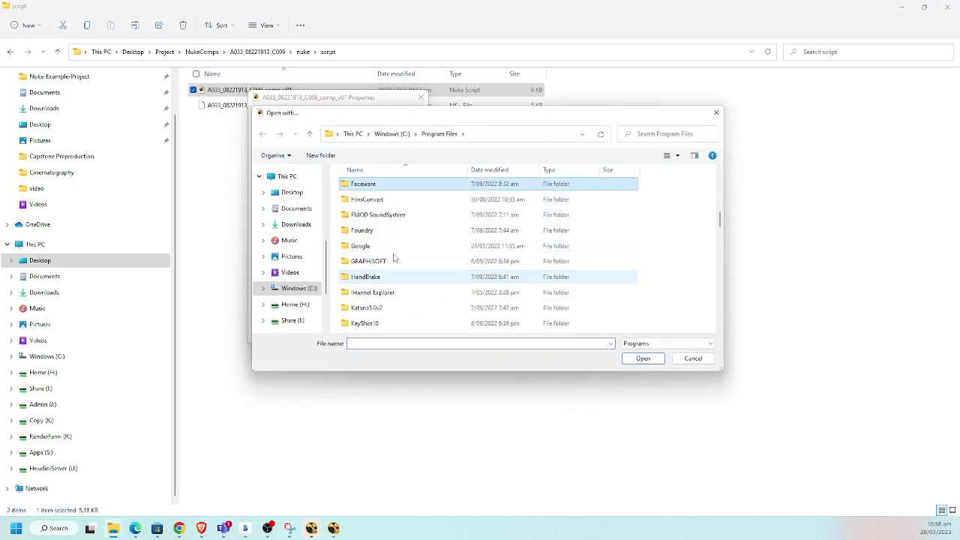
pyautogui.doubleClick(379, 231)
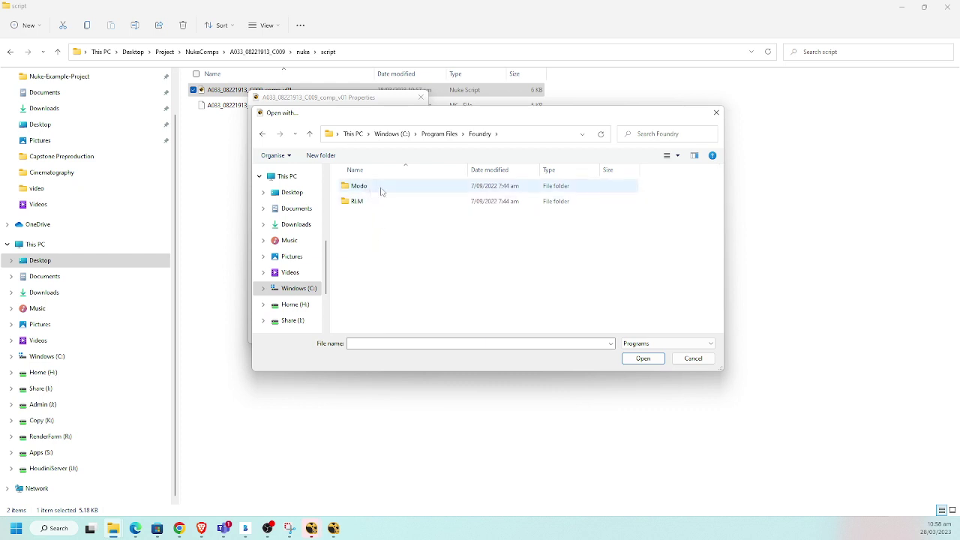
pyautogui.click(437, 136)
pyautogui.click(434, 282)
pyautogui.scroll(-2, 434, 284)
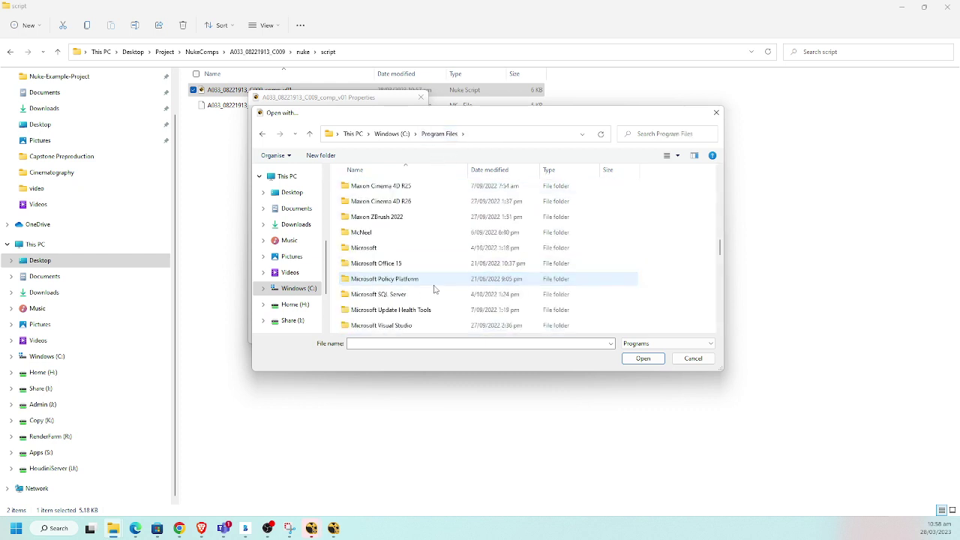
pyautogui.press('n')
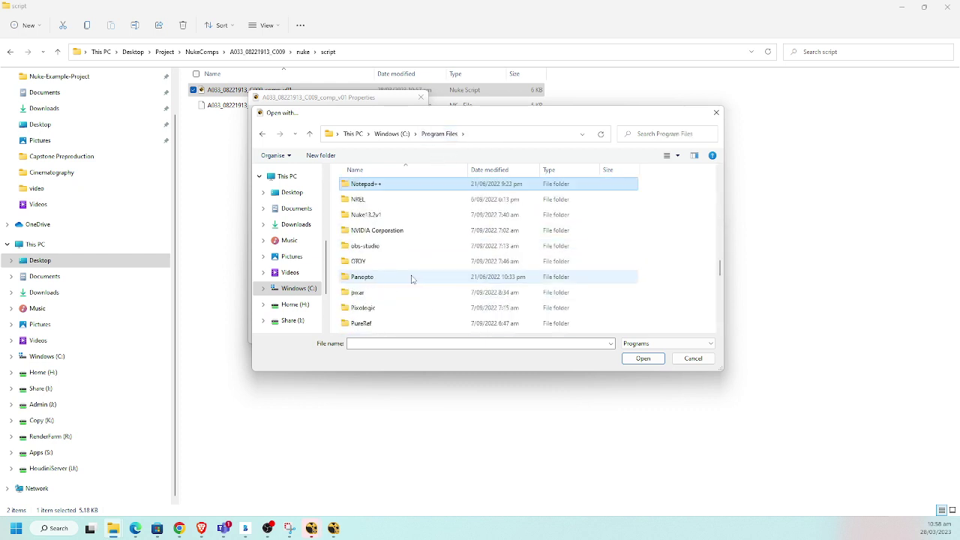
pyautogui.doubleClick(388, 220)
# - Look through the Nuke13.2v1 folder for a suitable application to open .nk files, and cancel the program selection
pyautogui.scroll(-4, 398, 244)
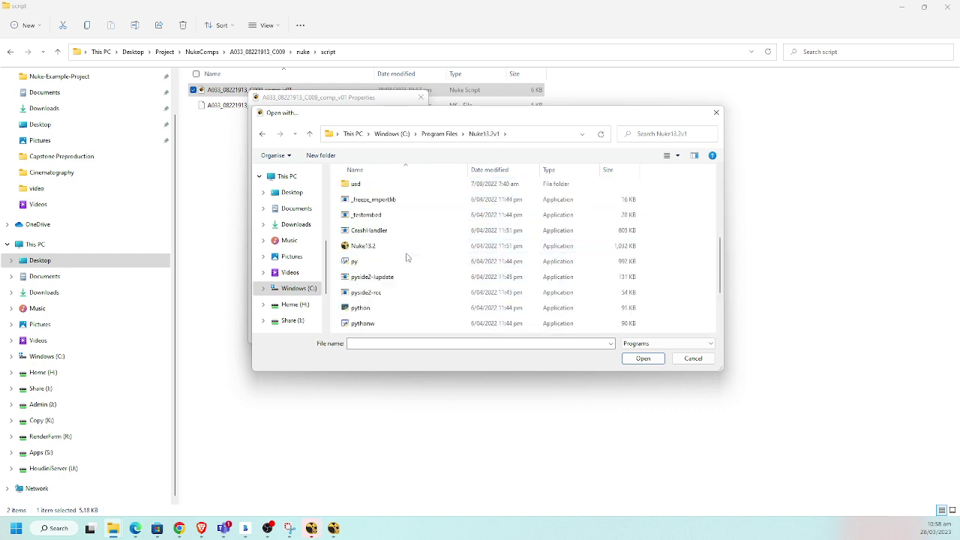
pyautogui.scroll(4, 406, 257)
pyautogui.scroll(-6, 406, 257)
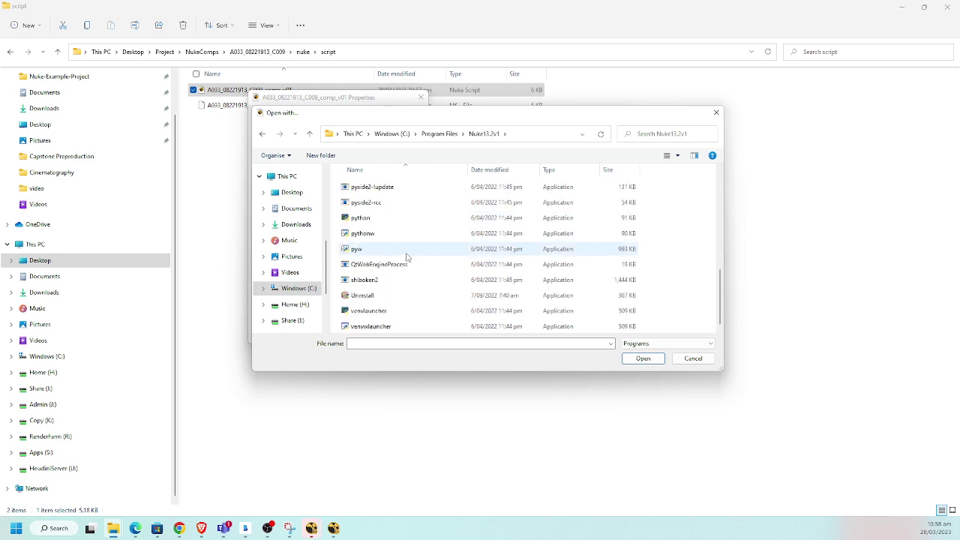
pyautogui.scroll(6, 406, 257)
pyautogui.scroll(-5, 406, 257)
pyautogui.scroll(-2, 407, 257)
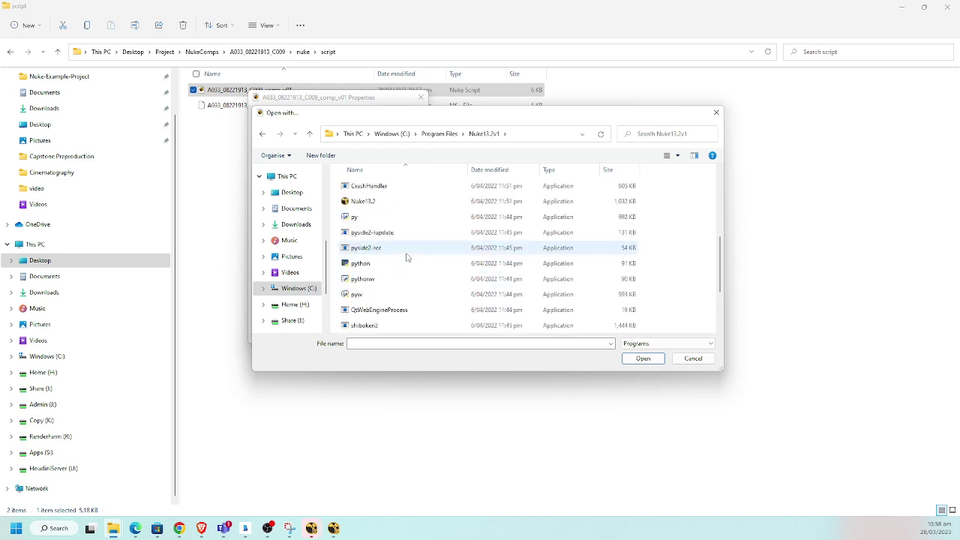
pyautogui.scroll(6, 406, 257)
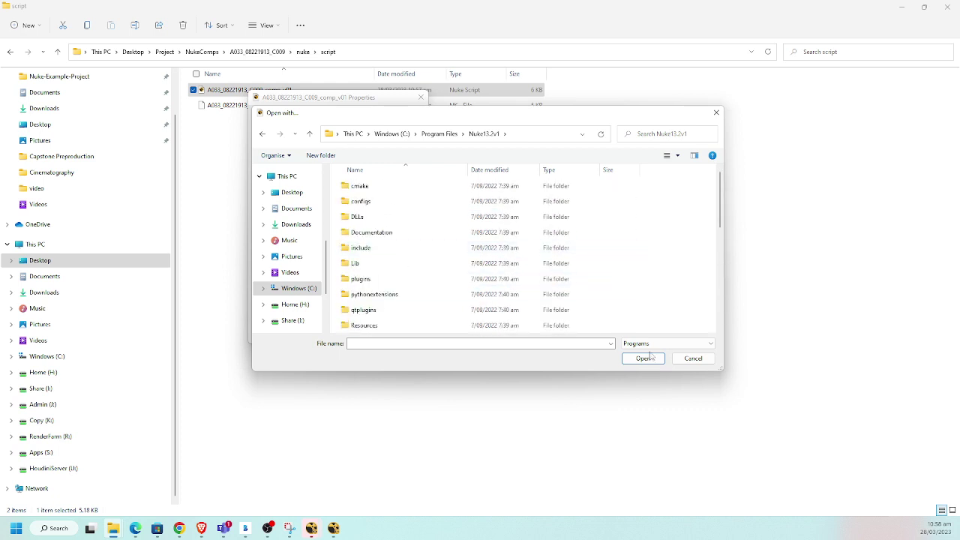
pyautogui.click(692, 357)
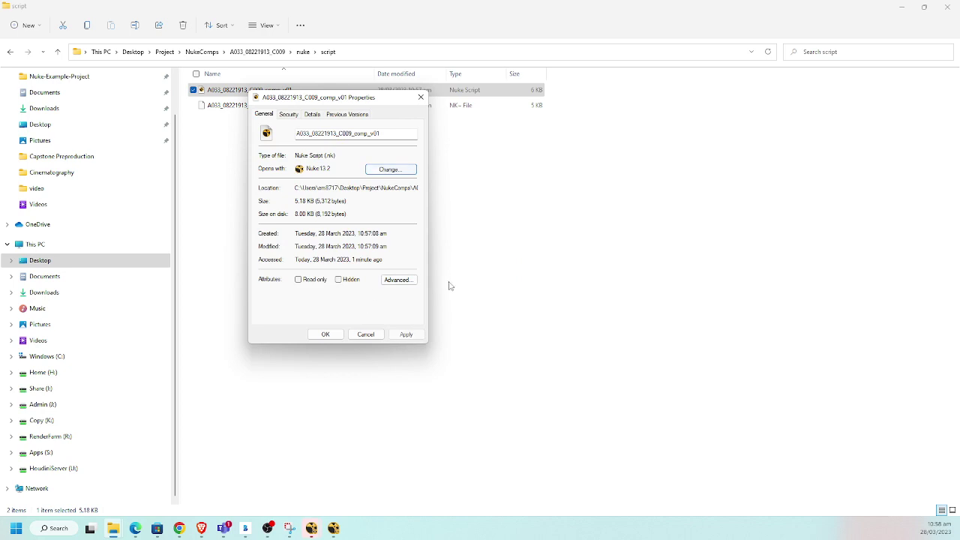
# - Dismiss the comp file's properties without changes and copy the path of the script folder
pyautogui.click(366, 335)
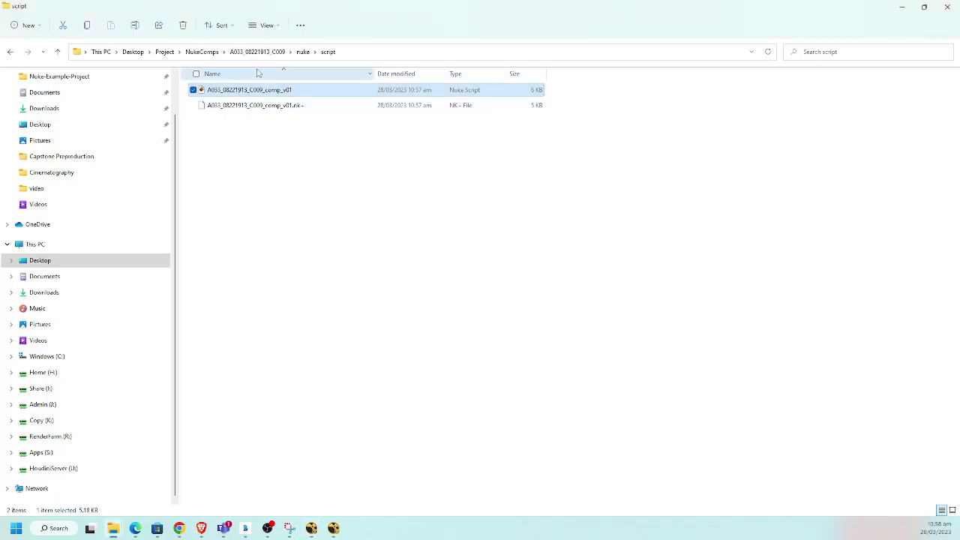
pyautogui.click(385, 54)
pyautogui.hotkey('ctrl', 'c')
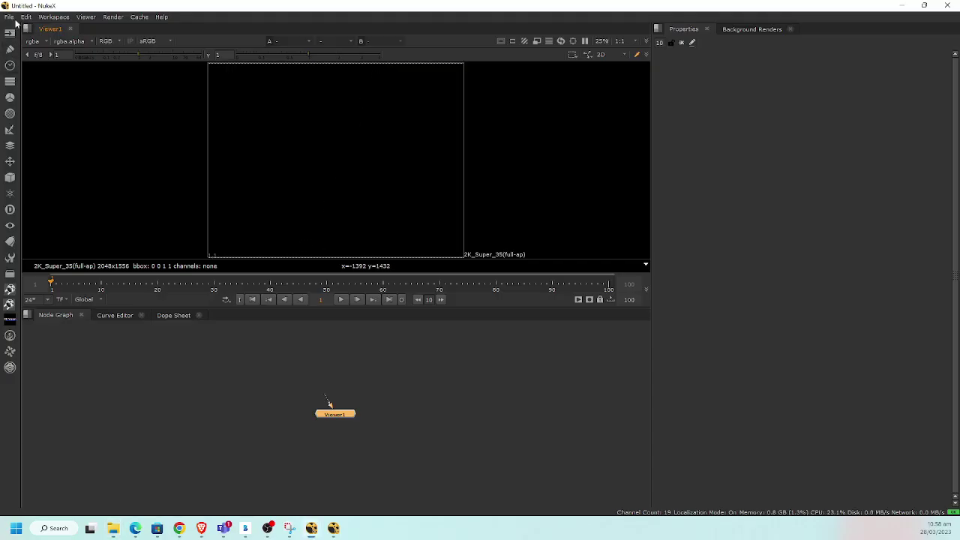
# - Switch to NukeX and open A033_08221913_C009_comp_v01.nk from the script folder using the copied path
pyautogui.click(9, 17)
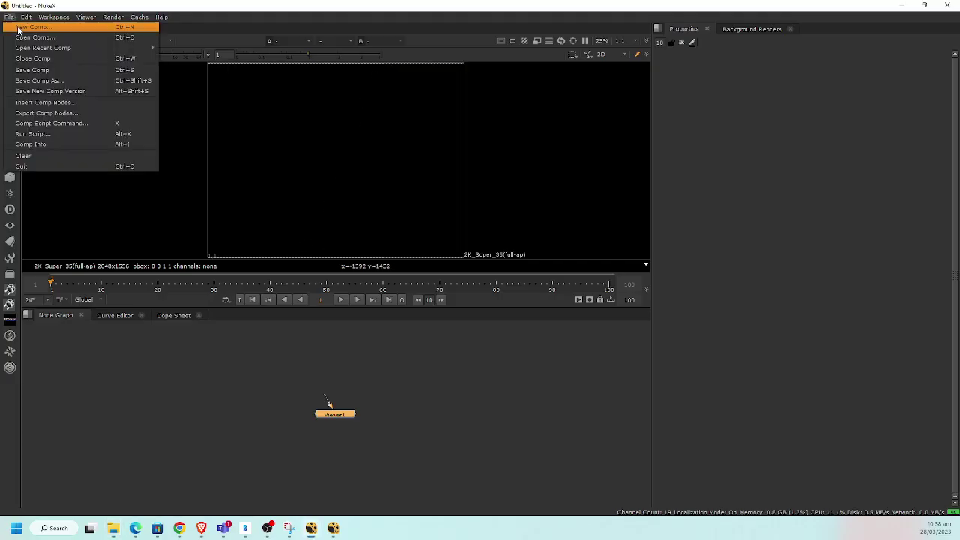
pyautogui.click(24, 37)
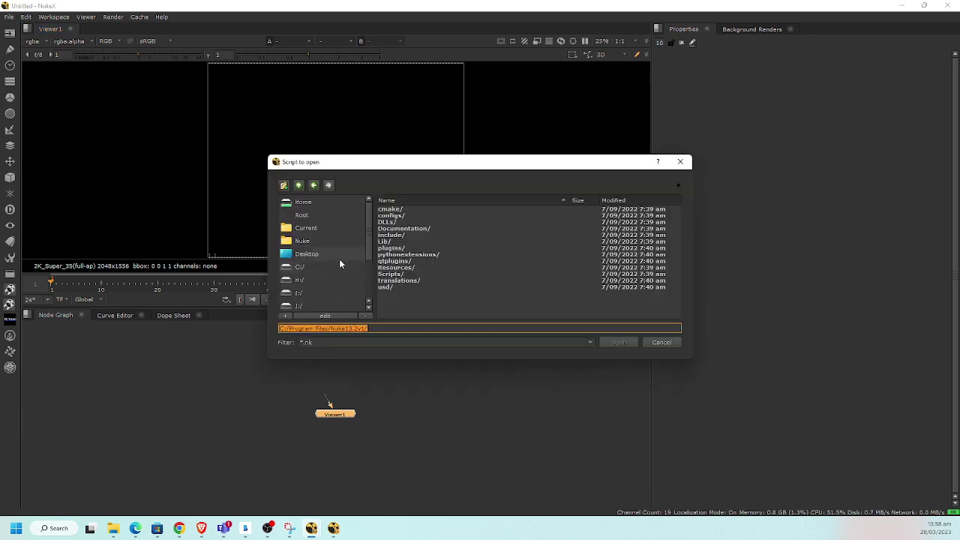
pyautogui.hotkey('ctrl', 'v')
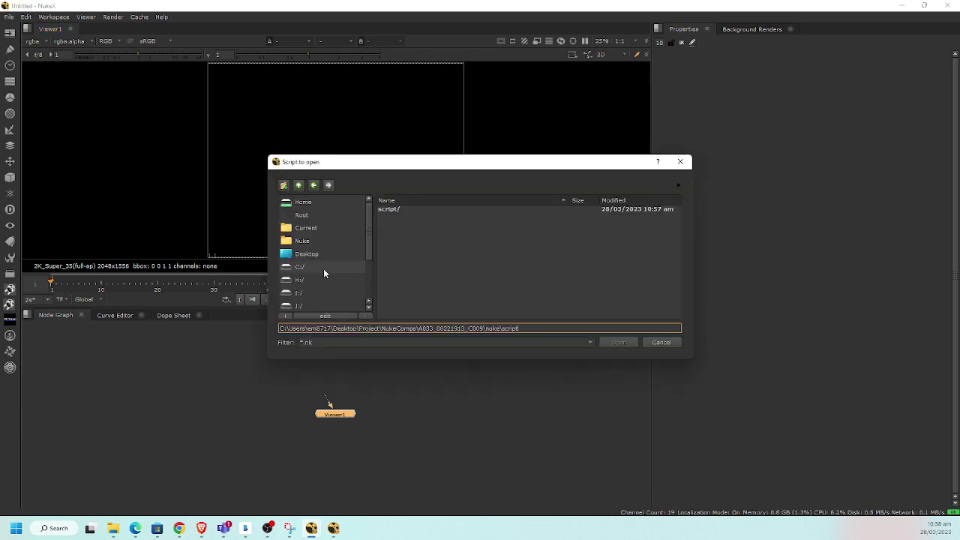
pyautogui.doubleClick(417, 211)
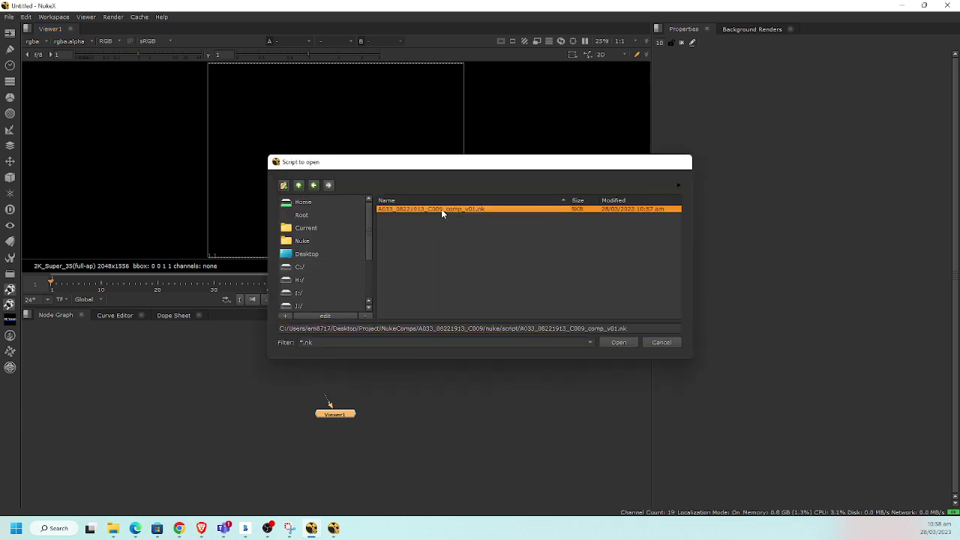
pyautogui.doubleClick(441, 209)
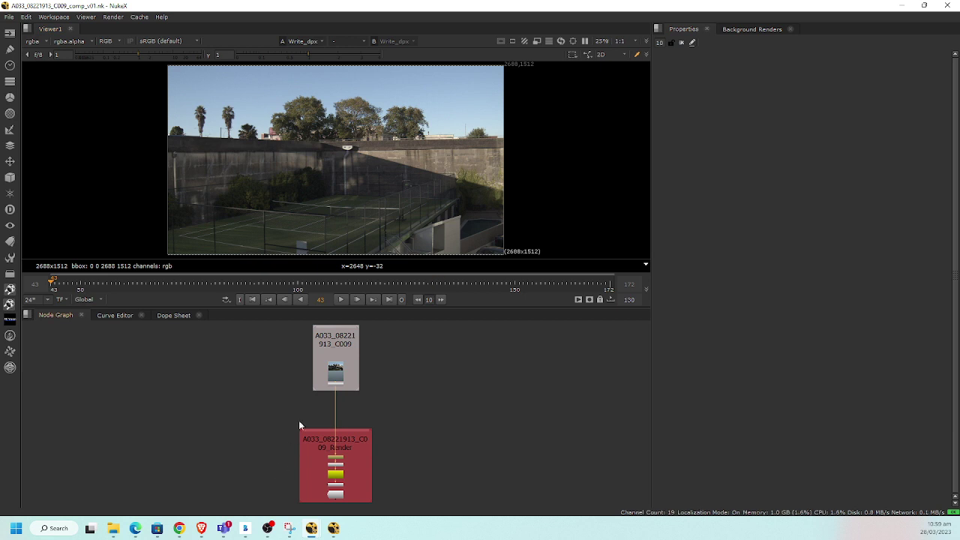
pyautogui.moveTo(340, 330)
pyautogui.mouseDown()
pyautogui.moveTo(501, 342)
pyautogui.moveTo(342, 328)
pyautogui.mouseUp()
pyautogui.moveTo(313, 525)
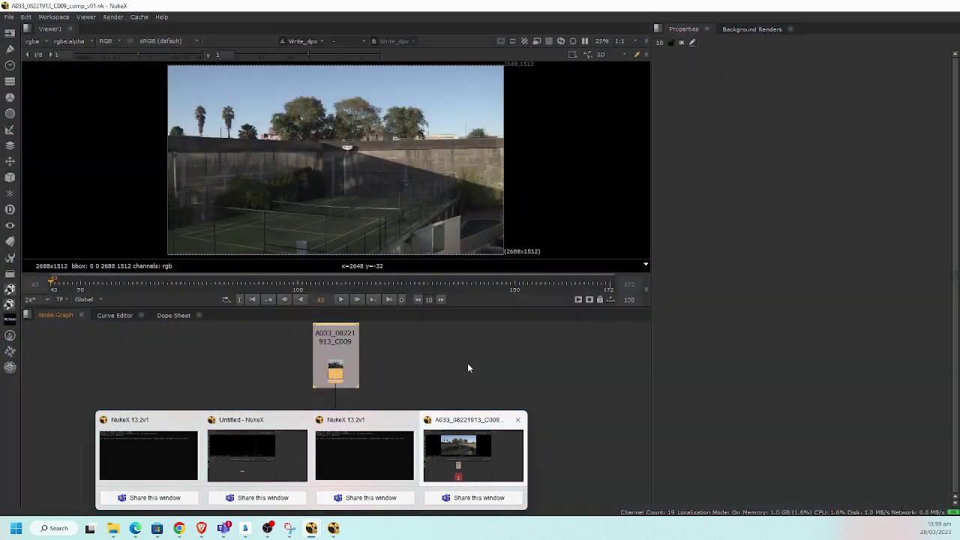
pyautogui.click(462, 362)
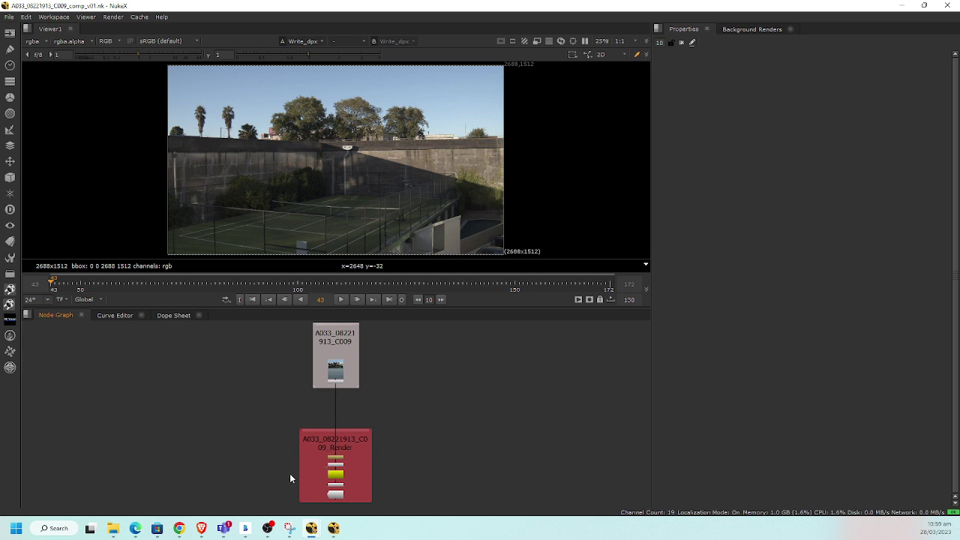
# - Open the properties of the Write_dpx node and examine the nodes in the render backdrop
pyautogui.click(341, 475)
pyautogui.doubleClick(338, 477)
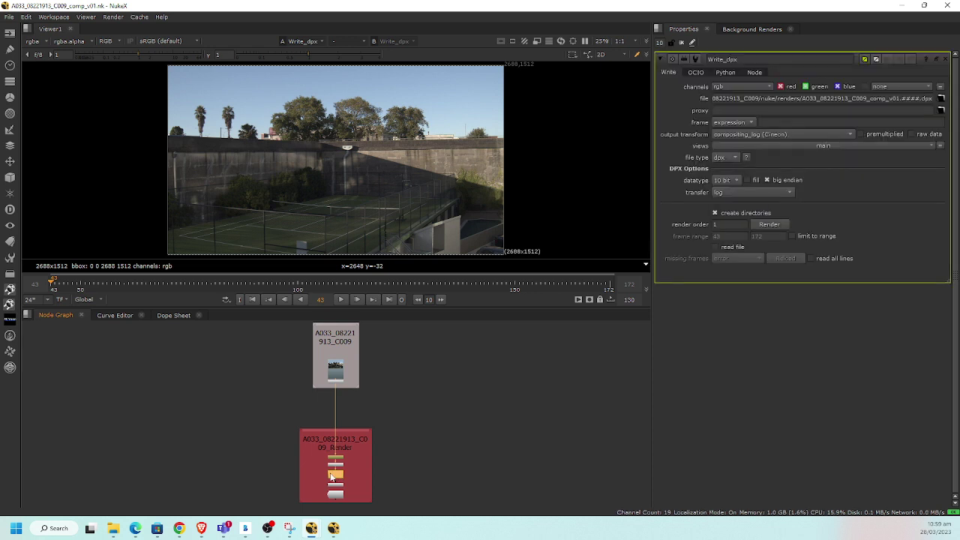
pyautogui.scroll(8, 374, 465)
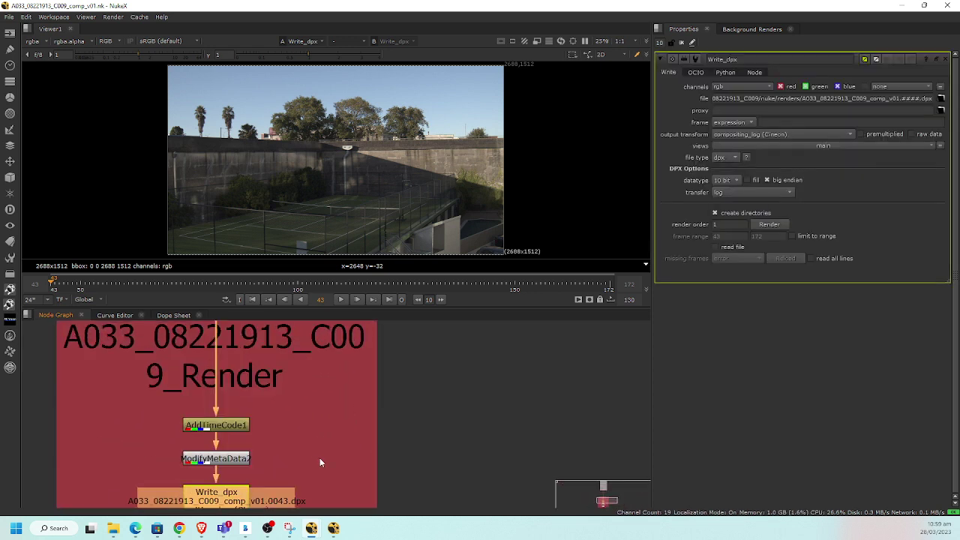
pyautogui.moveTo(357, 418); pyautogui.dragTo(407, 372)
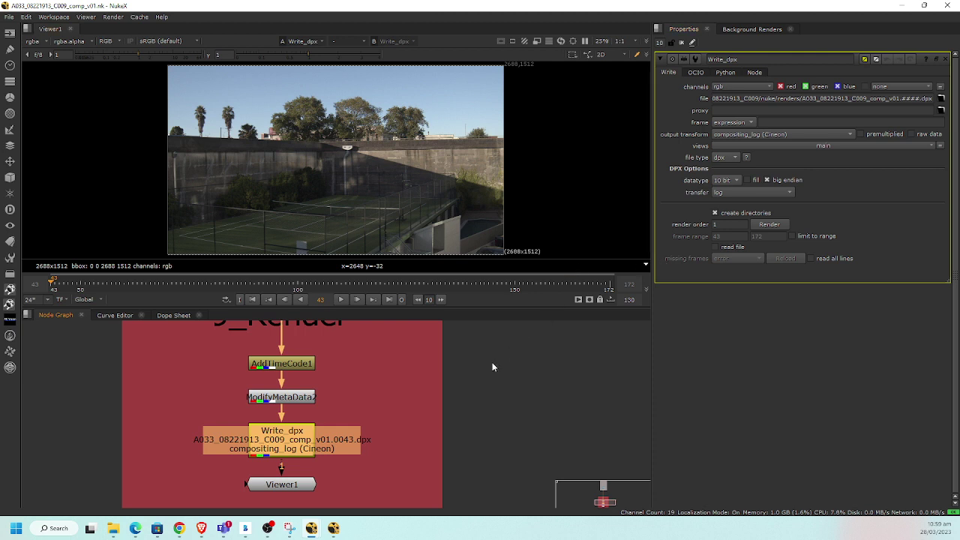
pyautogui.scroll(-5, 508, 349)
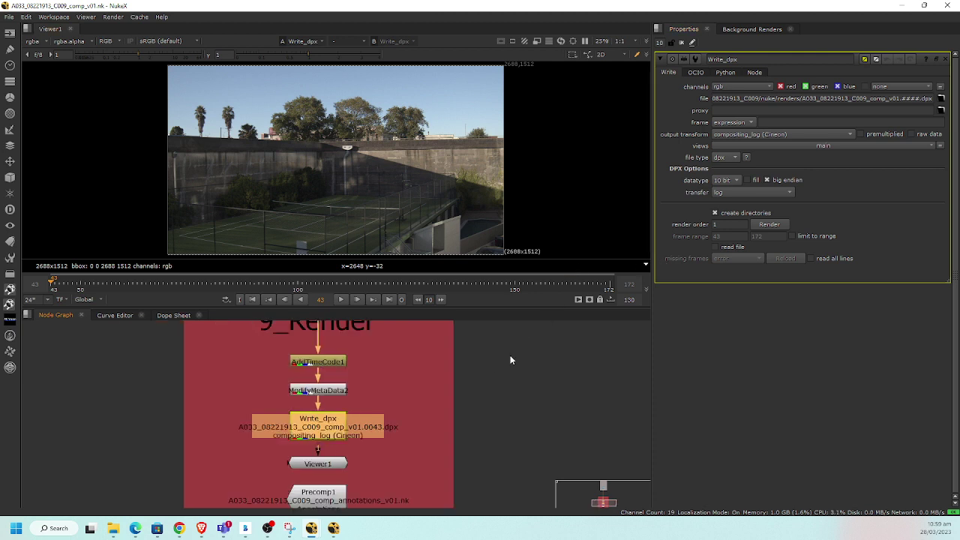
pyautogui.scroll(-3, 441, 439)
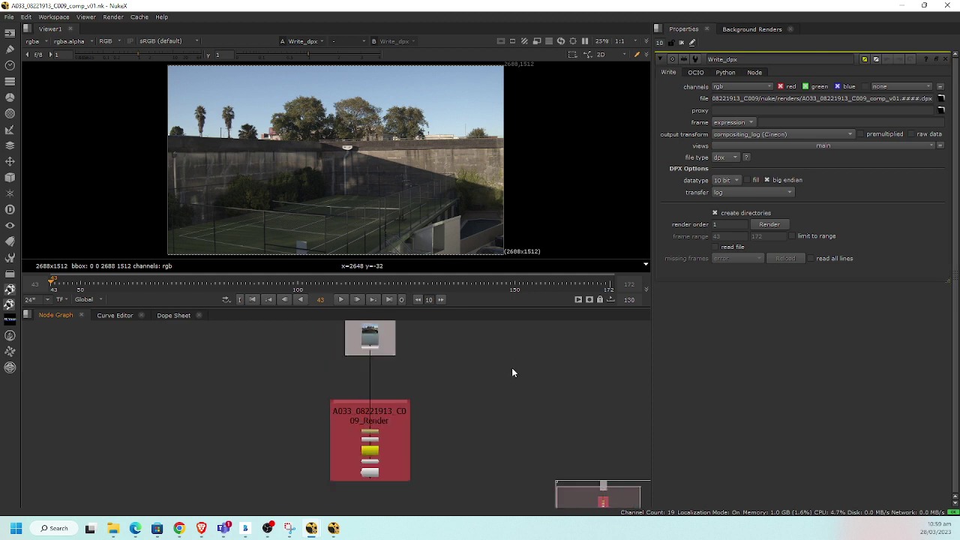
# - Move the source backdrop A033_08221913_C009 upward to leave more space above the render backdrop
pyautogui.moveTo(512, 373); pyautogui.dragTo(388, 399)
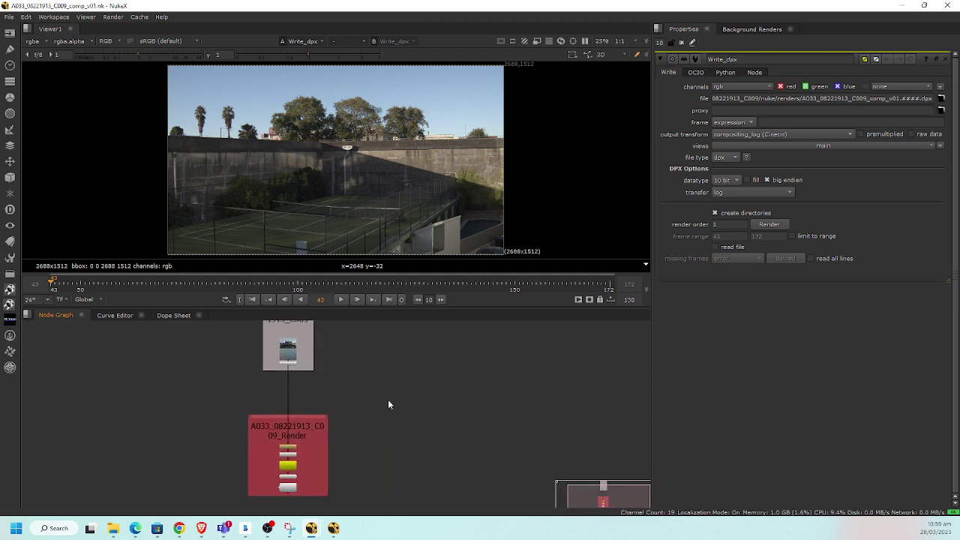
pyautogui.moveTo(231, 367); pyautogui.dragTo(295, 352)
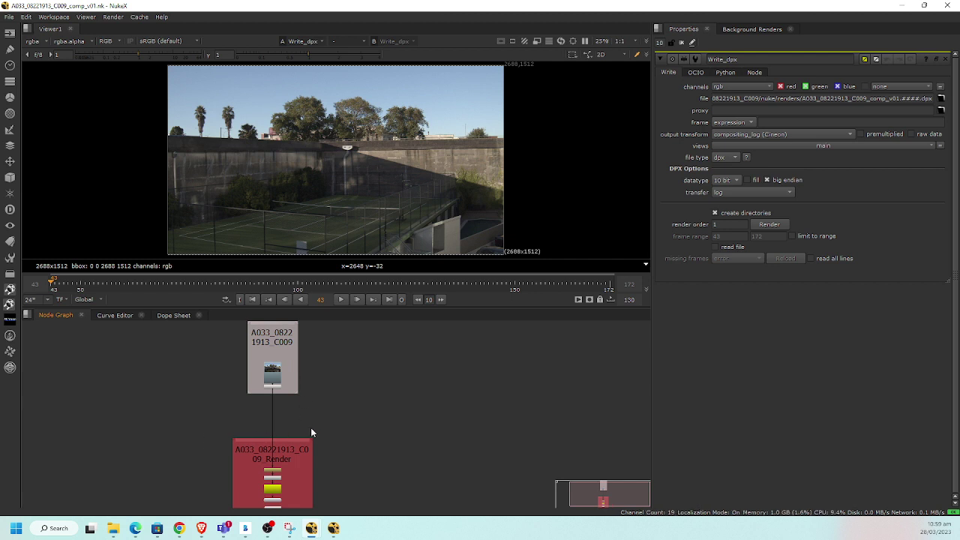
pyautogui.moveTo(319, 428); pyautogui.dragTo(337, 492)
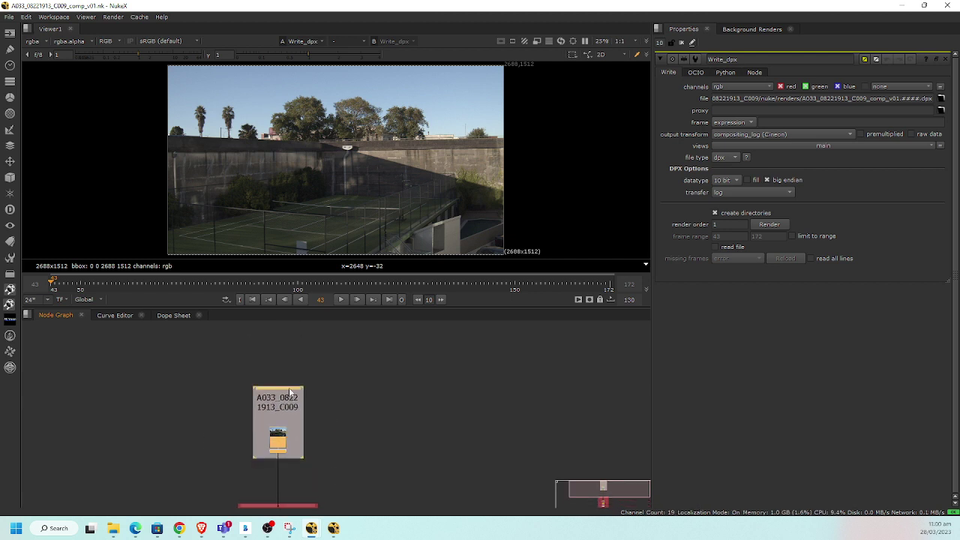
pyautogui.moveTo(288, 416); pyautogui.dragTo(288, 375)
pyautogui.scroll(-3, 288, 371)
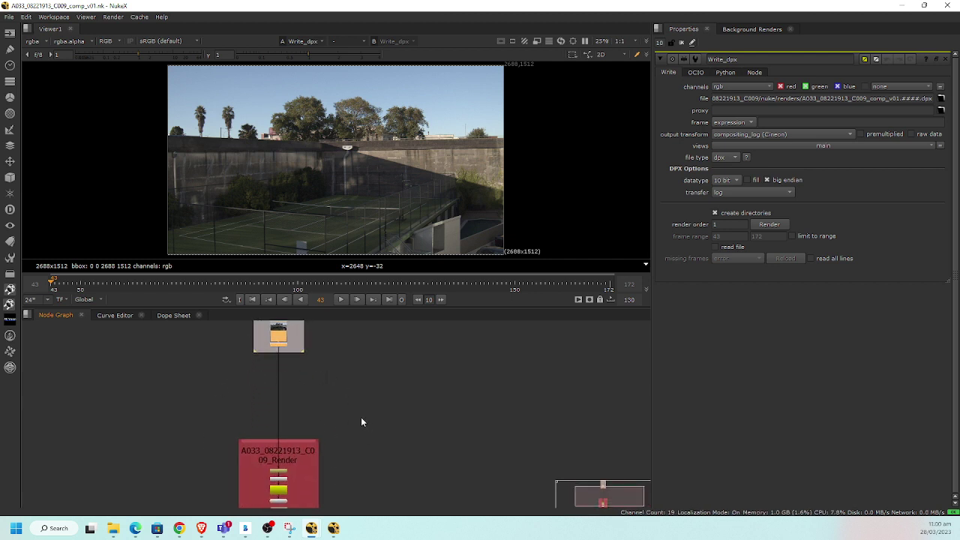
pyautogui.scroll(-2, 352, 405)
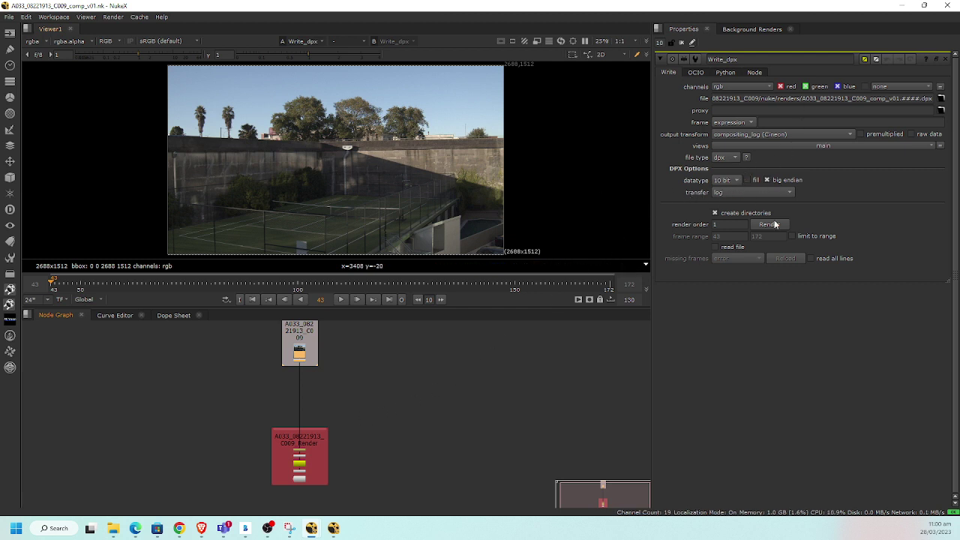
# - Replace the Write_dpx properties with those of Read1, examine its BRAW decode, ISO and white balance settings, and close them
pyautogui.click(945, 58)
pyautogui.scroll(3, 327, 391)
pyautogui.scroll(2, 322, 378)
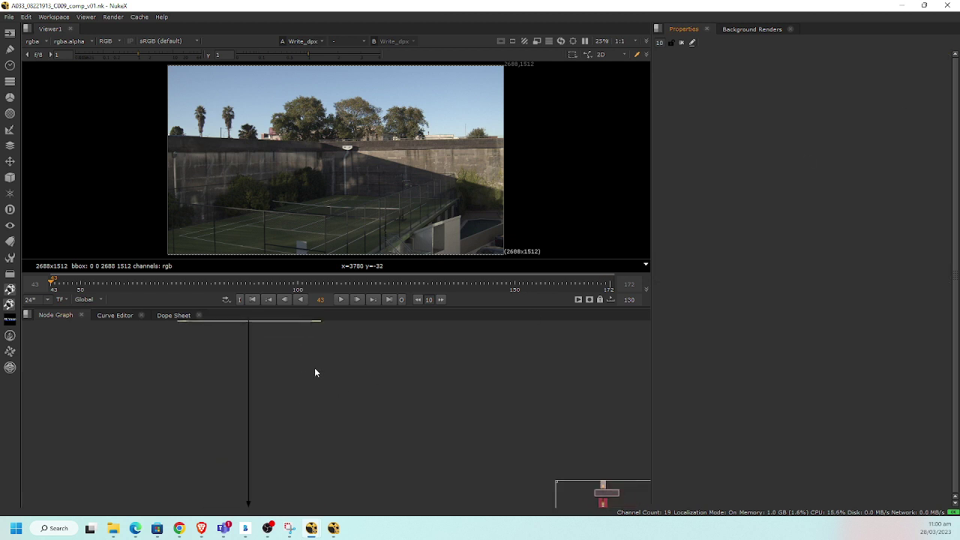
pyautogui.scroll(-1, 338, 412)
pyautogui.scroll(2, 367, 423)
pyautogui.scroll(-1, 349, 420)
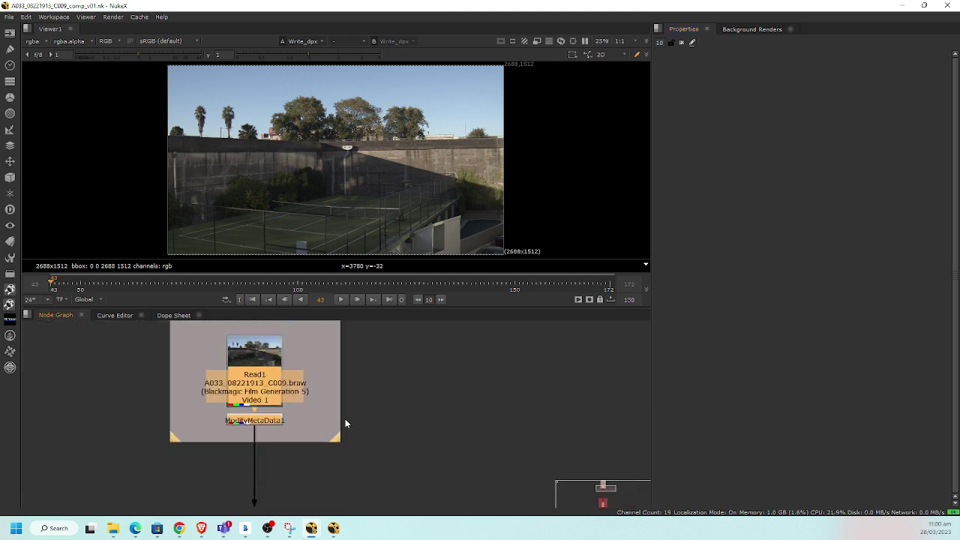
pyautogui.doubleClick(262, 382)
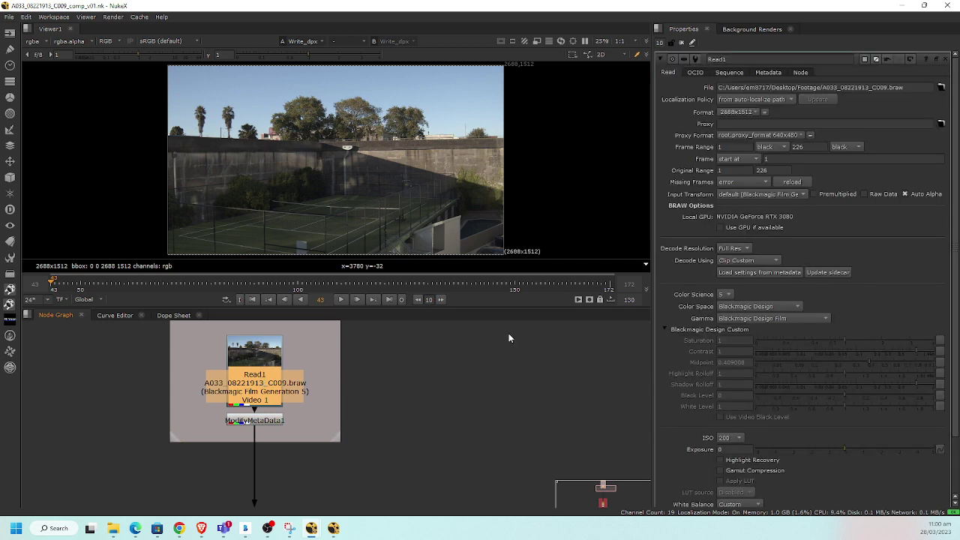
pyautogui.scroll(-2, 748, 133)
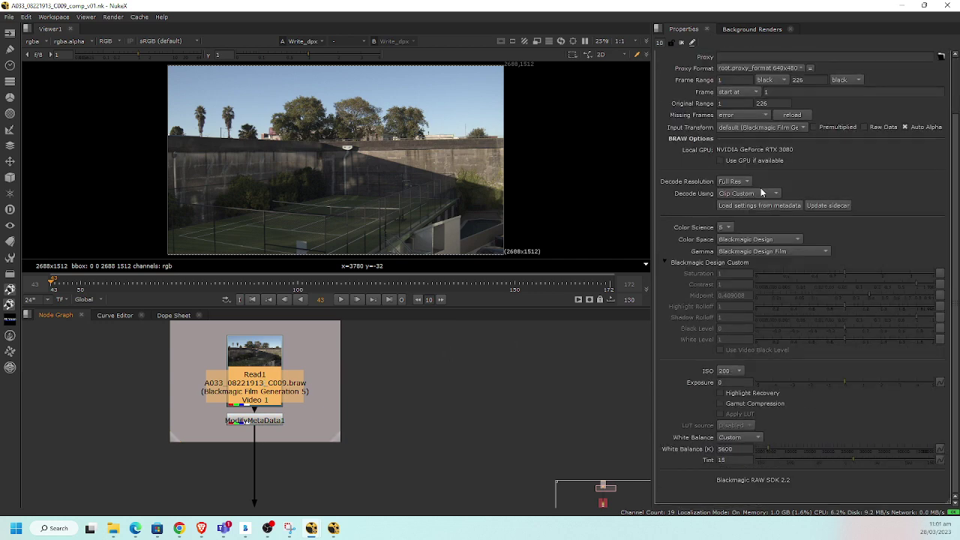
pyautogui.scroll(2, 757, 142)
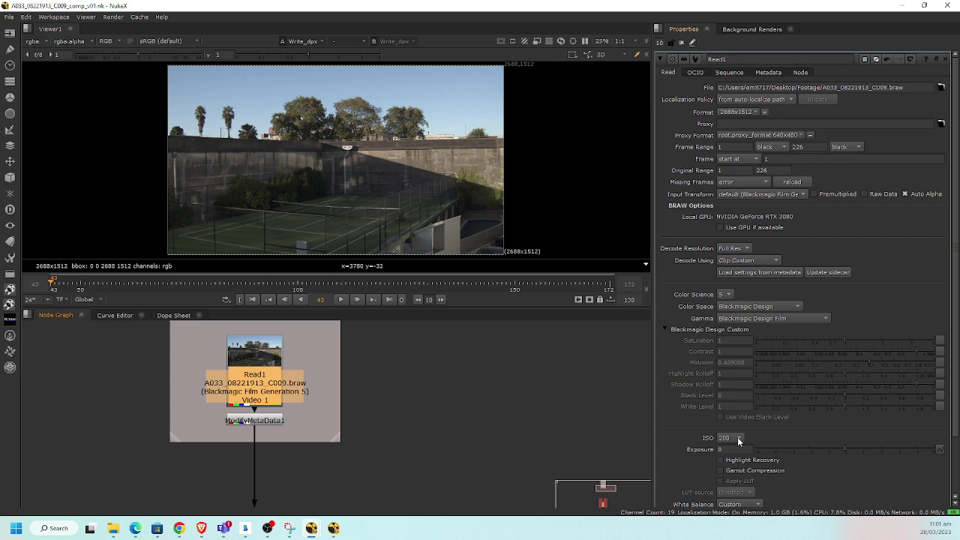
pyautogui.scroll(-3, 774, 283)
pyautogui.scroll(3, 774, 284)
pyautogui.click(949, 59)
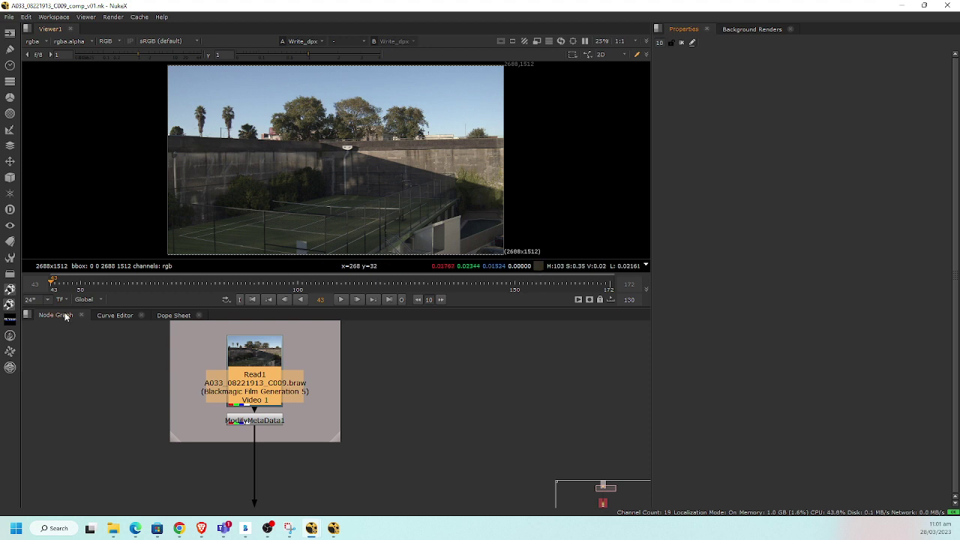
# - Scrub the footage to frame 117 and review the connection below the source backdrop
pyautogui.moveTo(99, 283); pyautogui.dragTo(372, 282)
pyautogui.moveTo(360, 390); pyautogui.dragTo(358, 363)
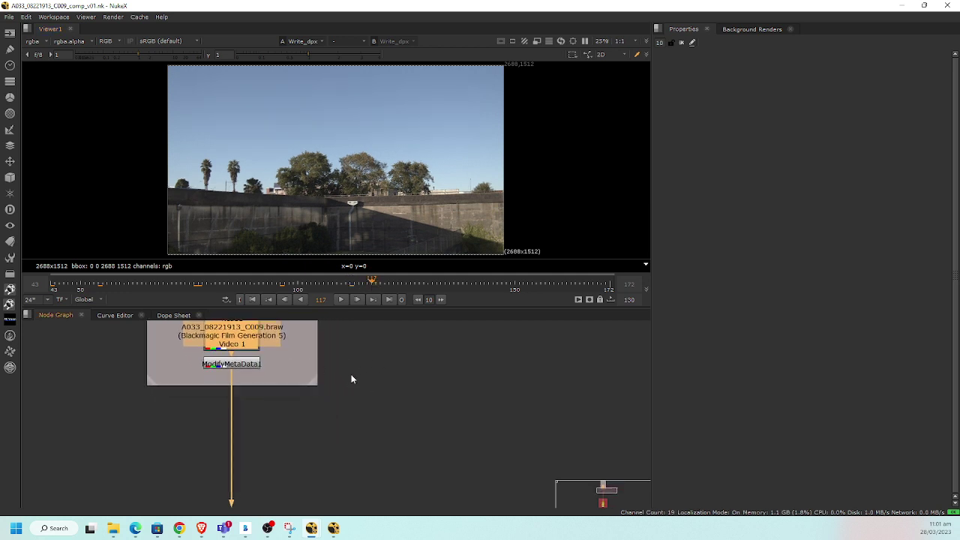
pyautogui.scroll(-3, 383, 374)
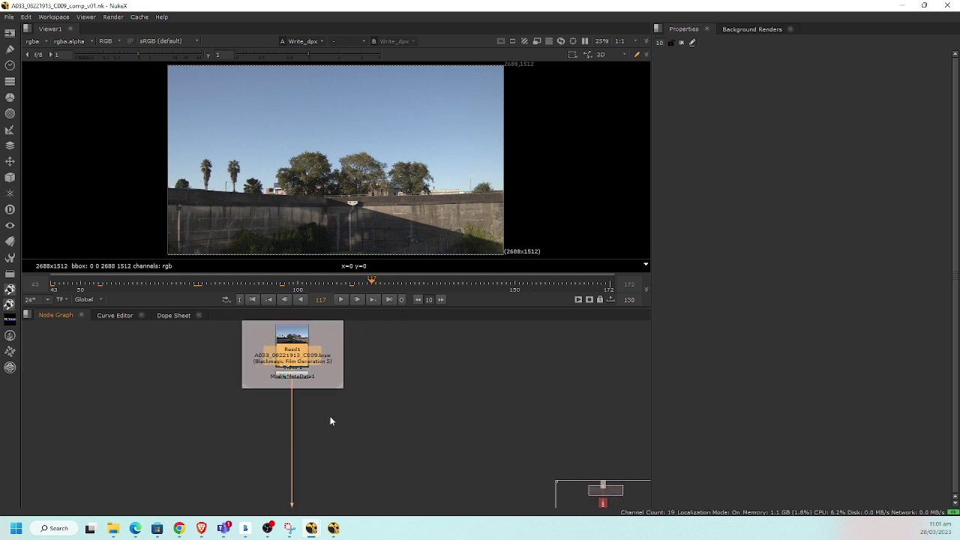
# - Switch to Bamboo Paper and turn to a blank page
pyautogui.moveTo(244, 528)
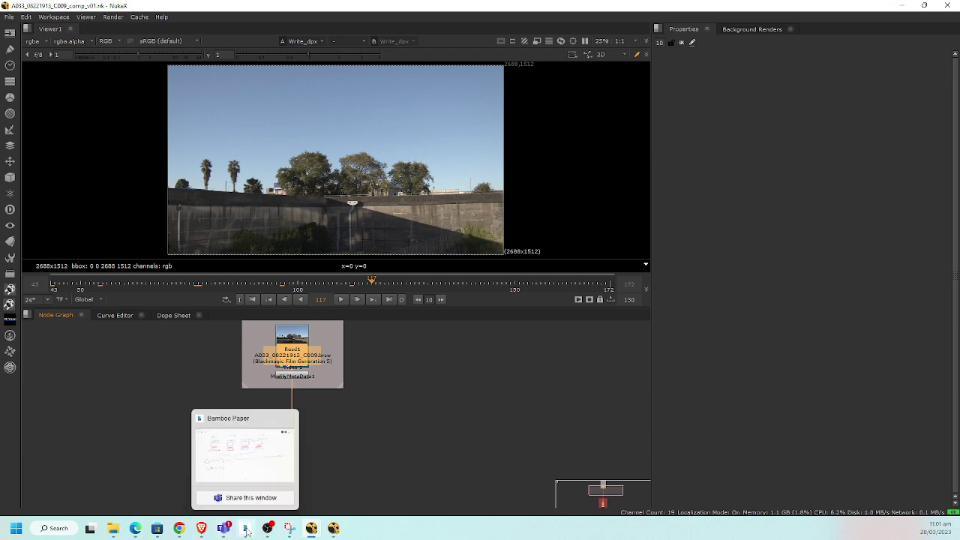
pyautogui.click(277, 469)
pyautogui.click(933, 496)
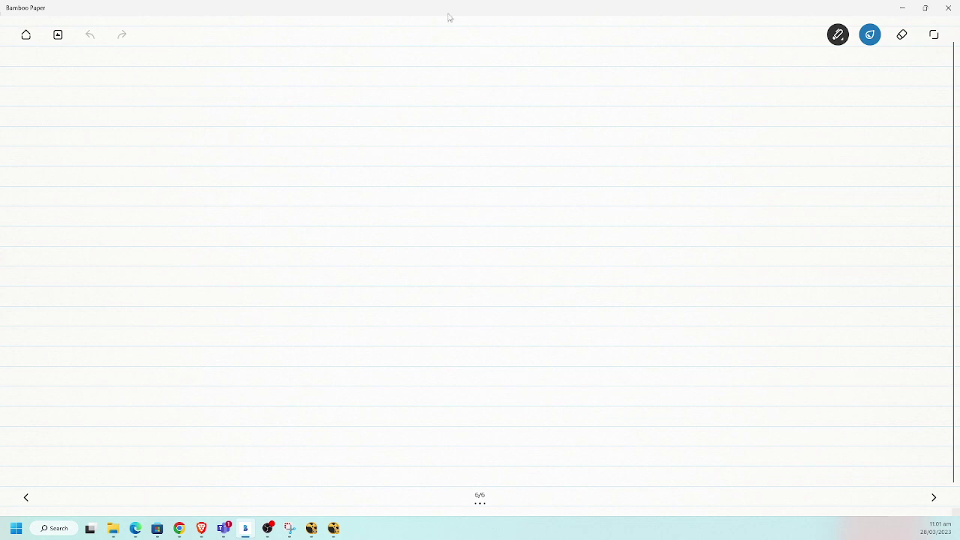
# - Handwrite the title "Compositing" at the head of the page and underline it
pyautogui.moveTo(278, 51)
pyautogui.mouseDown()
pyautogui.moveTo(230, 66)
pyautogui.moveTo(283, 94)
pyautogui.mouseUp()
pyautogui.moveTo(306, 96)
pyautogui.mouseDown()
pyautogui.moveTo(328, 84)
pyautogui.moveTo(347, 91)
pyautogui.mouseUp()
pyautogui.moveTo(354, 82)
pyautogui.mouseDown()
pyautogui.moveTo(357, 122)
pyautogui.moveTo(352, 99)
pyautogui.moveTo(403, 90)
pyautogui.mouseUp()
pyautogui.moveTo(429, 81)
pyautogui.mouseDown()
pyautogui.moveTo(431, 96)
pyautogui.moveTo(460, 78)
pyautogui.mouseUp()
pyautogui.moveTo(458, 78)
pyautogui.mouseDown()
pyautogui.moveTo(460, 87)
pyautogui.moveTo(477, 80)
pyautogui.mouseUp()
pyautogui.moveTo(478, 81)
pyautogui.mouseDown()
pyautogui.moveTo(506, 70)
pyautogui.moveTo(521, 99)
pyautogui.mouseUp()
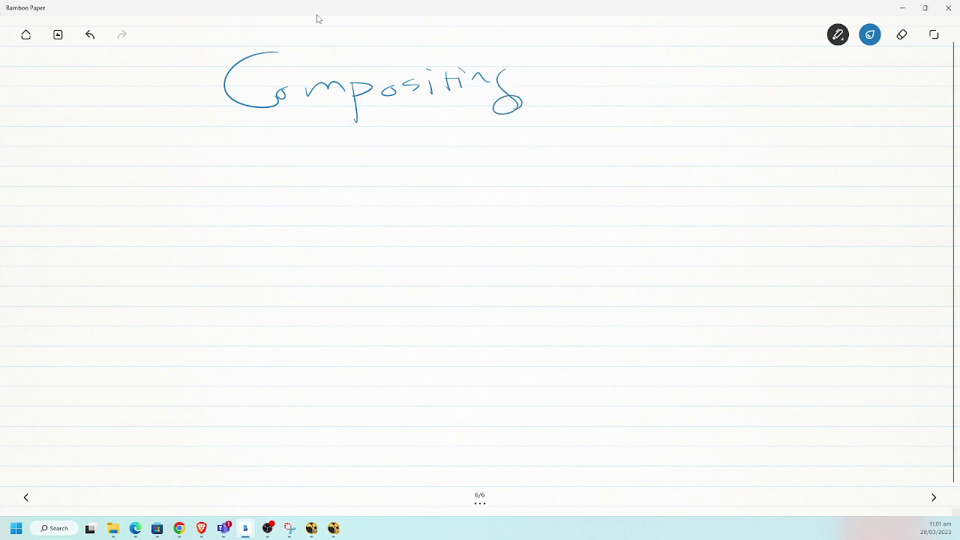
pyautogui.moveTo(264, 130); pyautogui.dragTo(535, 117)
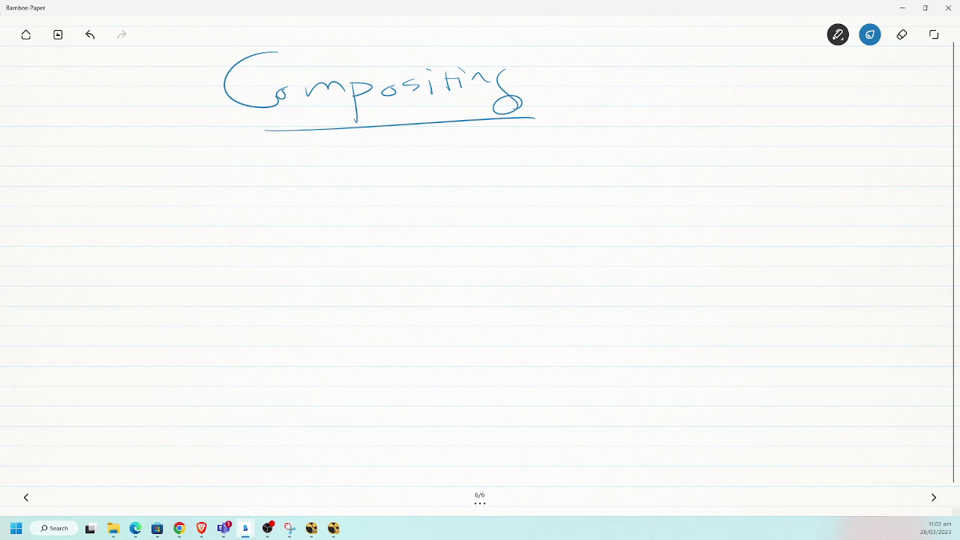
# - Handwrite the equation "1 x 1 = 1" below the title
pyautogui.moveTo(211, 164); pyautogui.dragTo(215, 199)
pyautogui.moveTo(267, 175)
pyautogui.mouseDown()
pyautogui.moveTo(254, 194)
pyautogui.moveTo(269, 192)
pyautogui.mouseUp()
pyautogui.moveTo(311, 163)
pyautogui.mouseDown()
pyautogui.moveTo(312, 184)
pyautogui.moveTo(384, 178)
pyautogui.mouseUp()
pyautogui.moveTo(427, 160)
pyautogui.mouseDown()
pyautogui.moveTo(433, 186)
pyautogui.moveTo(427, 159)
pyautogui.mouseUp()
pyautogui.moveTo(203, 169); pyautogui.dragTo(215, 163)
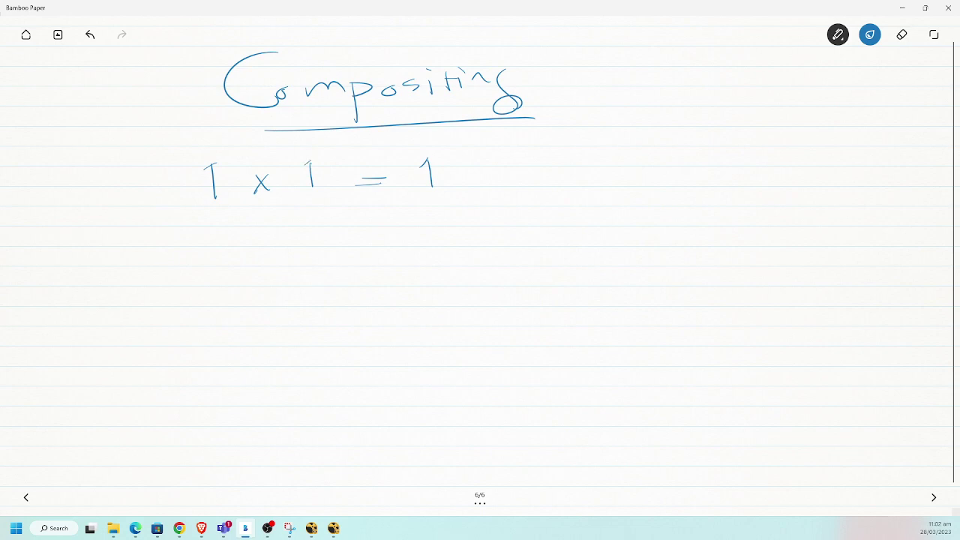
# - Handwrite the equation "1 x 0 = 0" below the first equation
pyautogui.moveTo(221, 237); pyautogui.dragTo(220, 260)
pyautogui.moveTo(212, 244)
pyautogui.mouseDown()
pyautogui.moveTo(220, 235)
pyautogui.moveTo(259, 260)
pyautogui.mouseUp()
pyautogui.moveTo(262, 247)
pyautogui.mouseDown()
pyautogui.moveTo(276, 261)
pyautogui.moveTo(325, 242)
pyautogui.moveTo(314, 252)
pyautogui.moveTo(439, 231)
pyautogui.mouseUp()
# - Erase the leading 1 and the result from both equations, leaving "x 1 =" and "x 0 ="
pyautogui.click(901, 34)
pyautogui.moveTo(217, 196); pyautogui.dragTo(204, 165)
pyautogui.moveTo(218, 248)
pyautogui.mouseDown()
pyautogui.moveTo(219, 238)
pyautogui.moveTo(219, 259)
pyautogui.mouseUp()
pyautogui.click(837, 34)
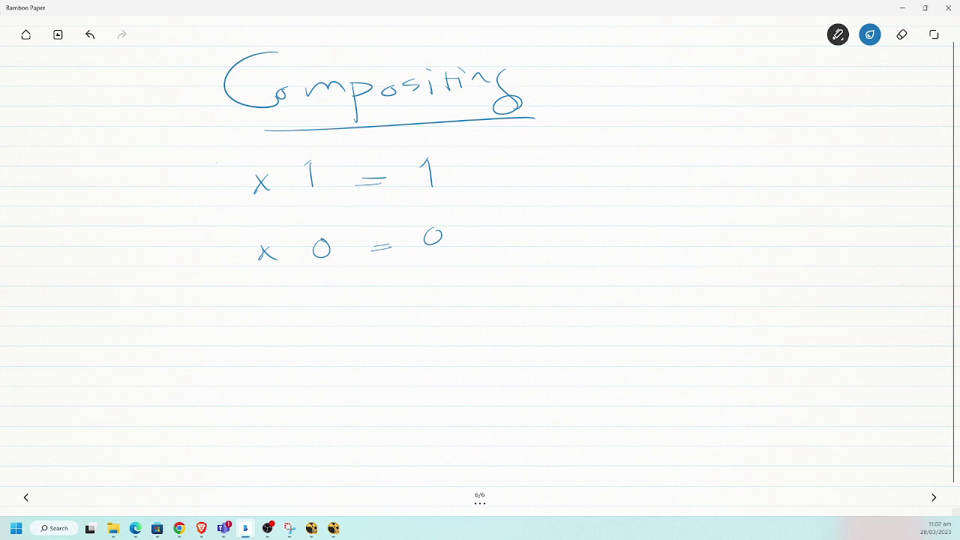
pyautogui.click(901, 34)
pyautogui.moveTo(414, 189); pyautogui.dragTo(427, 171)
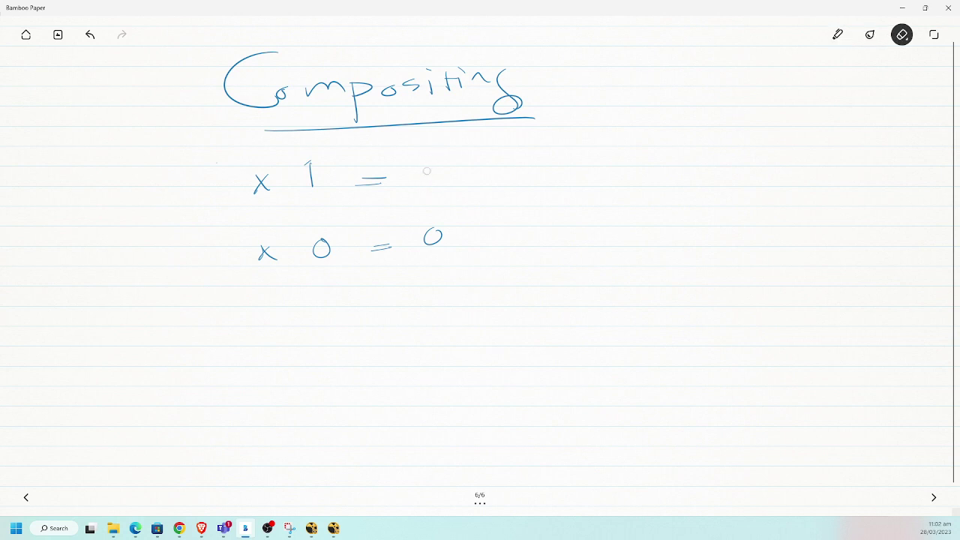
pyautogui.moveTo(441, 227)
pyautogui.mouseDown()
pyautogui.moveTo(434, 248)
pyautogui.moveTo(425, 234)
pyautogui.moveTo(434, 238)
pyautogui.mouseUp()
# - Complete the two handwritten equations with the pen so they read "x × 1 = x" and "x × 0 = 0"
pyautogui.click(838, 35)
pyautogui.moveTo(192, 170)
pyautogui.mouseDown()
pyautogui.moveTo(211, 182)
pyautogui.moveTo(189, 192)
pyautogui.mouseUp()
pyautogui.moveTo(212, 187); pyautogui.dragTo(231, 161)
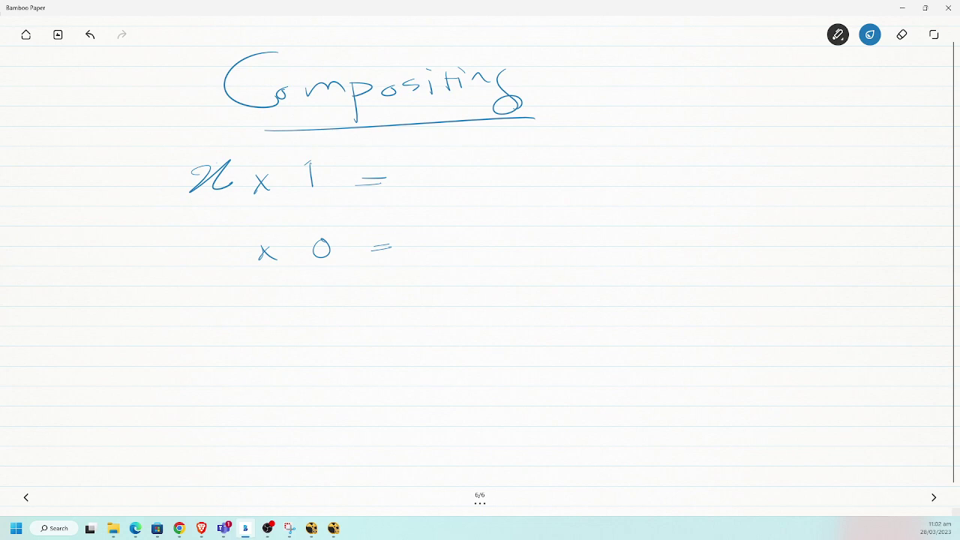
pyautogui.moveTo(410, 166)
pyautogui.mouseDown()
pyautogui.moveTo(408, 184)
pyautogui.moveTo(435, 166)
pyautogui.mouseUp()
pyautogui.moveTo(206, 240)
pyautogui.mouseDown()
pyautogui.moveTo(209, 261)
pyautogui.moveTo(238, 238)
pyautogui.mouseUp()
pyautogui.moveTo(423, 232)
pyautogui.mouseDown()
pyautogui.moveTo(421, 248)
pyautogui.moveTo(427, 233)
pyautogui.mouseUp()
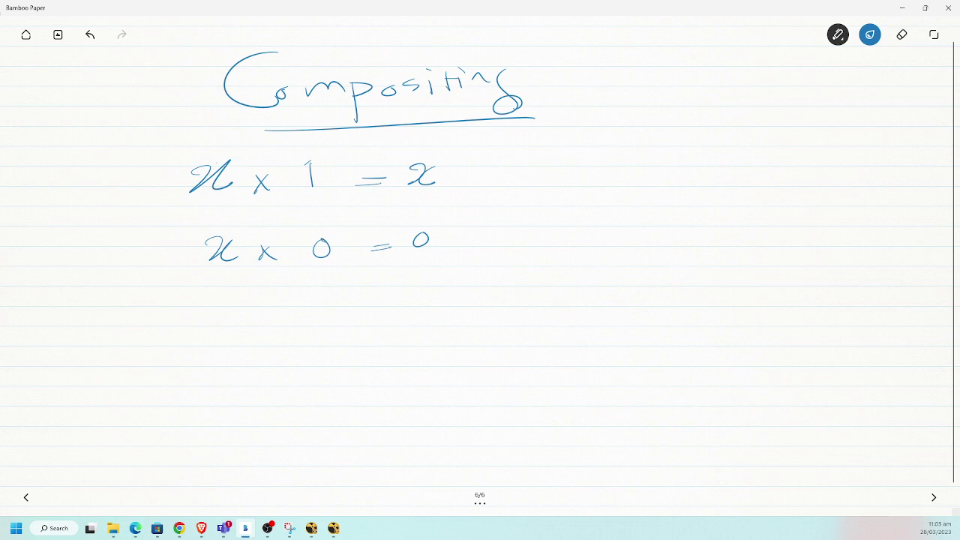
pyautogui.moveTo(581, 142)
pyautogui.mouseDown()
pyautogui.moveTo(604, 207)
pyautogui.moveTo(712, 134)
pyautogui.mouseUp()
pyautogui.moveTo(609, 206); pyautogui.dragTo(701, 192)
pyautogui.moveTo(716, 138); pyautogui.dragTo(718, 196)
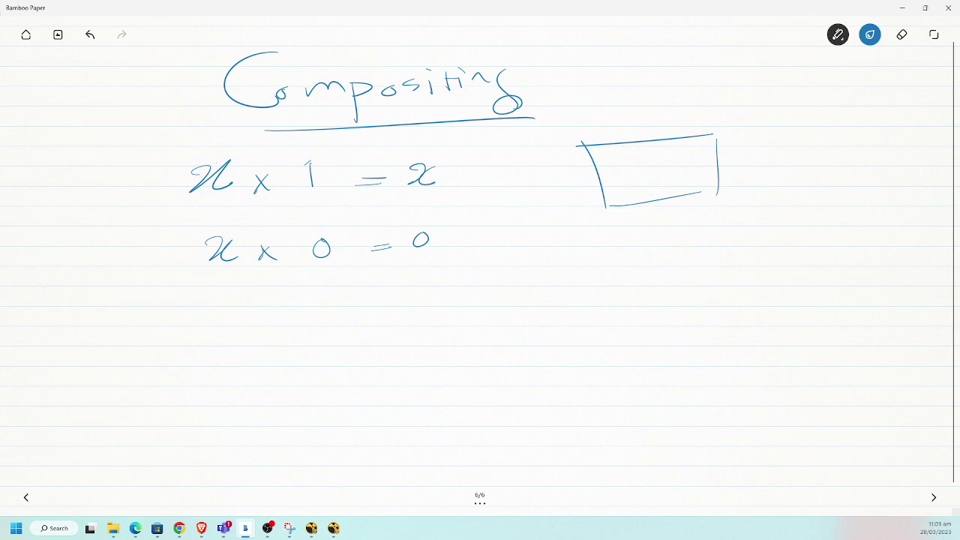
pyautogui.moveTo(605, 208); pyautogui.dragTo(677, 197)
pyautogui.hotkey('ctrl', 'z')
pyautogui.hotkey('ctrl', 'z')
pyautogui.hotkey('ctrl', 'z')
pyautogui.hotkey('ctrl', 'z')
pyautogui.hotkey('ctrl', 'z')
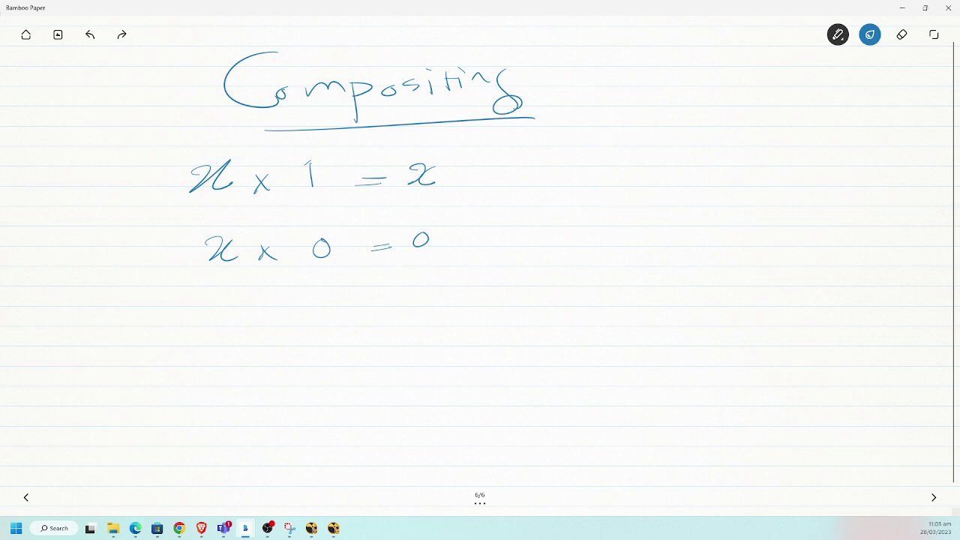
# - Draw a rectangular frame beside the equations and sketch a smiling figure inside it
pyautogui.moveTo(523, 160)
pyautogui.mouseDown()
pyautogui.moveTo(521, 253)
pyautogui.moveTo(658, 151)
pyautogui.moveTo(671, 247)
pyautogui.mouseUp()
pyautogui.moveTo(529, 258); pyautogui.dragTo(691, 244)
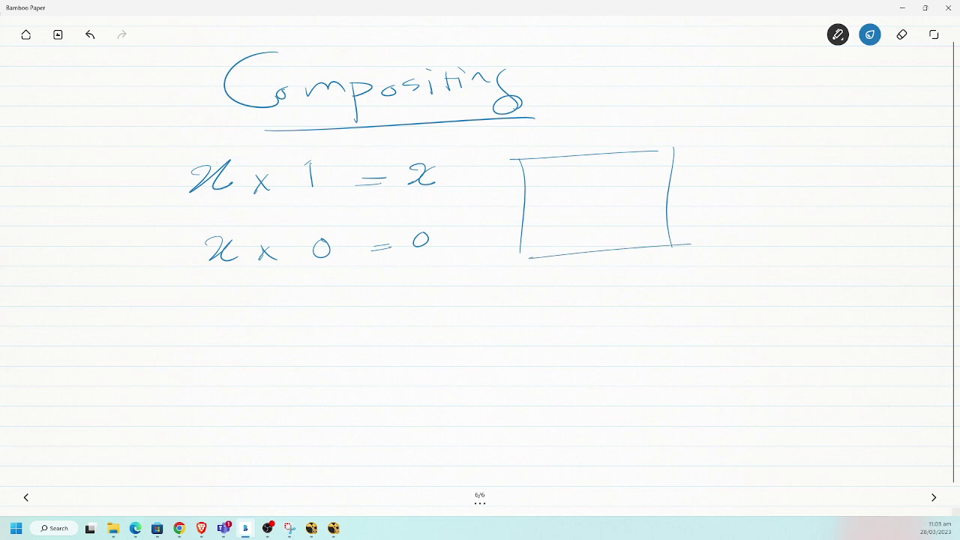
pyautogui.moveTo(592, 182)
pyautogui.mouseDown()
pyautogui.moveTo(582, 188)
pyautogui.moveTo(598, 191)
pyautogui.moveTo(577, 198)
pyautogui.moveTo(588, 184)
pyautogui.mouseUp()
pyautogui.hotkey('ctrl', 'z')
pyautogui.moveTo(592, 205)
pyautogui.mouseDown()
pyautogui.moveTo(600, 238)
pyautogui.moveTo(616, 243)
pyautogui.moveTo(652, 245)
pyautogui.moveTo(673, 220)
pyautogui.mouseUp()
# - Hatch the background around the figure in green to suggest a green screen
pyautogui.click(870, 35)
pyautogui.click(904, 99)
pyautogui.moveTo(627, 245)
pyautogui.mouseDown()
pyautogui.moveTo(666, 202)
pyautogui.moveTo(672, 174)
pyautogui.mouseUp()
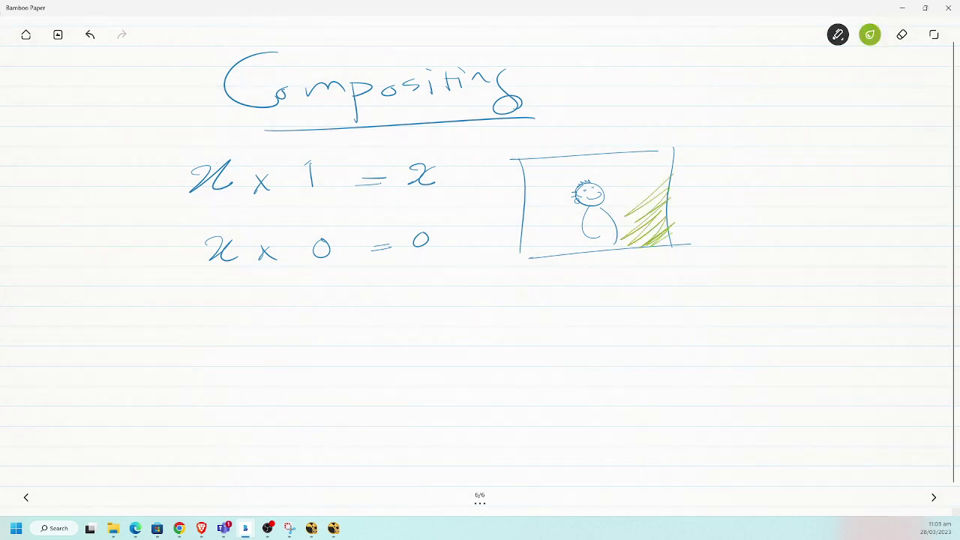
pyautogui.moveTo(607, 204)
pyautogui.mouseDown()
pyautogui.moveTo(672, 162)
pyautogui.moveTo(530, 187)
pyautogui.moveTo(534, 166)
pyautogui.moveTo(516, 174)
pyautogui.mouseUp()
pyautogui.moveTo(562, 218)
pyautogui.mouseDown()
pyautogui.moveTo(527, 188)
pyautogui.moveTo(577, 228)
pyautogui.moveTo(551, 243)
pyautogui.moveTo(570, 255)
pyautogui.moveTo(525, 206)
pyautogui.moveTo(533, 165)
pyautogui.mouseUp()
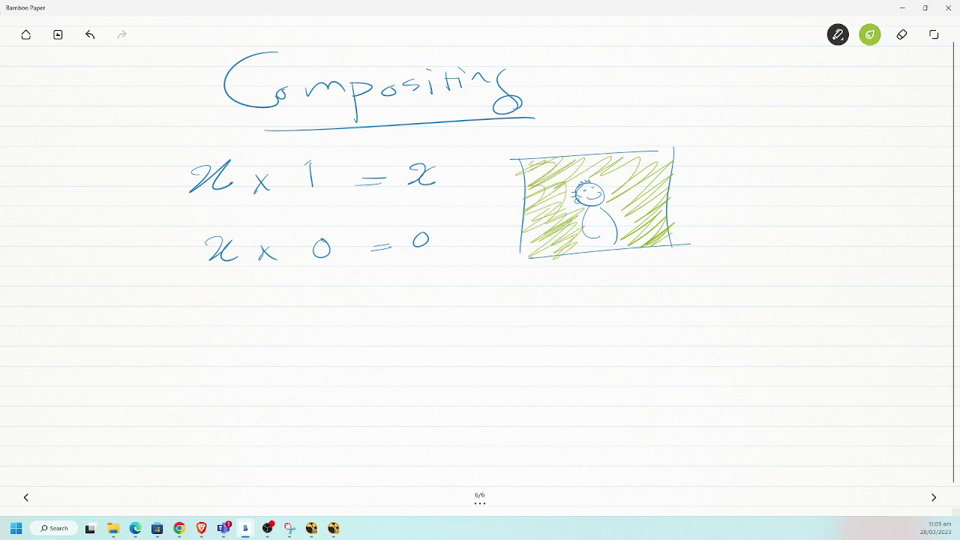
# - Mark a small box beside the figure's head in blue and draw an arrow from it out of the frame
pyautogui.click(869, 35)
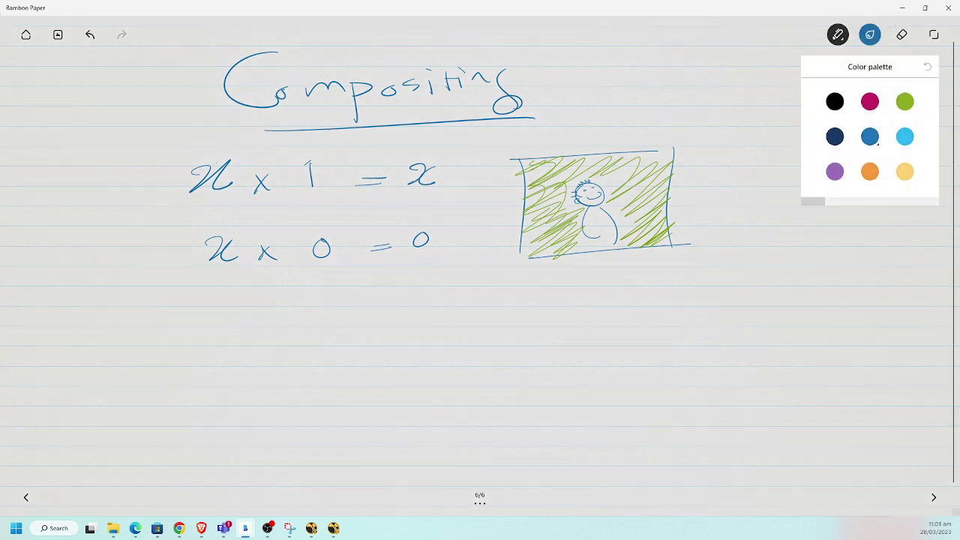
pyautogui.click(870, 136)
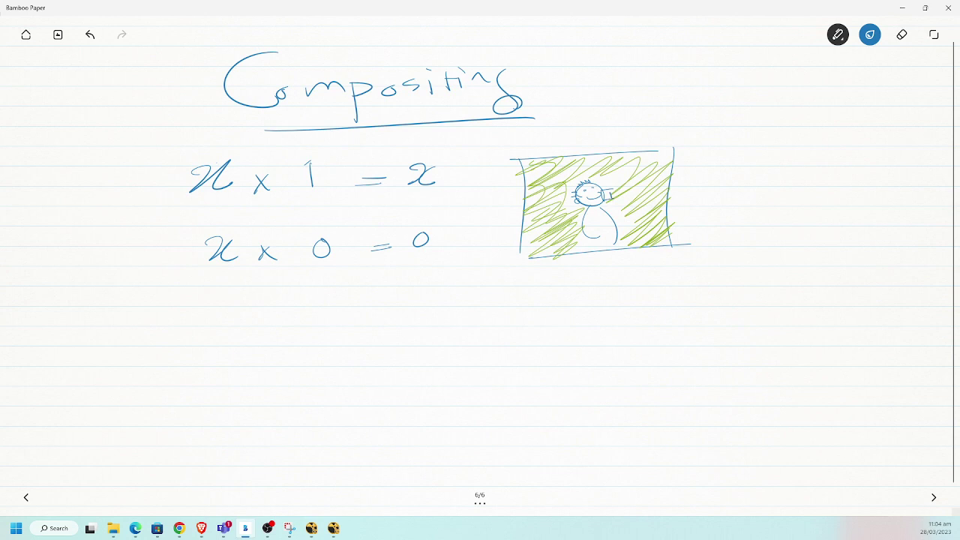
pyautogui.moveTo(614, 198); pyautogui.dragTo(686, 235)
# - Draw a square at the arrow's tip and divide it into four cells
pyautogui.moveTo(803, 203)
pyautogui.mouseDown()
pyautogui.moveTo(704, 207)
pyautogui.moveTo(701, 326)
pyautogui.mouseUp()
pyautogui.moveTo(806, 213); pyautogui.dragTo(789, 287)
pyautogui.moveTo(702, 305); pyautogui.dragTo(803, 293)
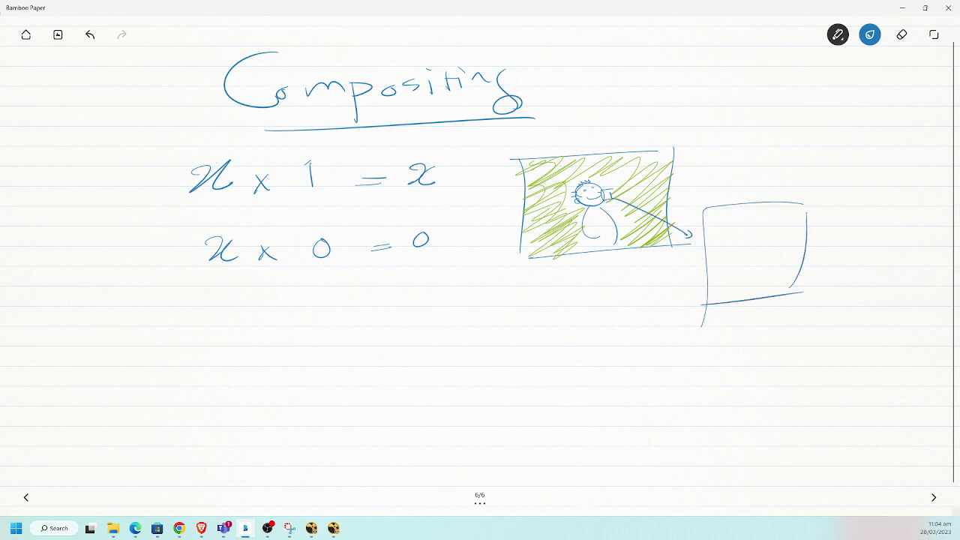
pyautogui.moveTo(742, 210); pyautogui.dragTo(738, 287)
pyautogui.hotkey('ctrl', 'z')
pyautogui.moveTo(765, 211); pyautogui.dragTo(756, 294)
pyautogui.hotkey('ctrl', 'z')
pyautogui.moveTo(752, 210); pyautogui.dragTo(756, 290)
pyautogui.moveTo(699, 256); pyautogui.dragTo(816, 243)
# - Handwrite "RGB" above the four-cell square
pyautogui.moveTo(721, 134); pyautogui.dragTo(718, 172)
pyautogui.moveTo(720, 140)
pyautogui.mouseDown()
pyautogui.moveTo(744, 147)
pyautogui.moveTo(749, 170)
pyautogui.moveTo(780, 167)
pyautogui.mouseUp()
pyautogui.moveTo(798, 144); pyautogui.dragTo(796, 169)
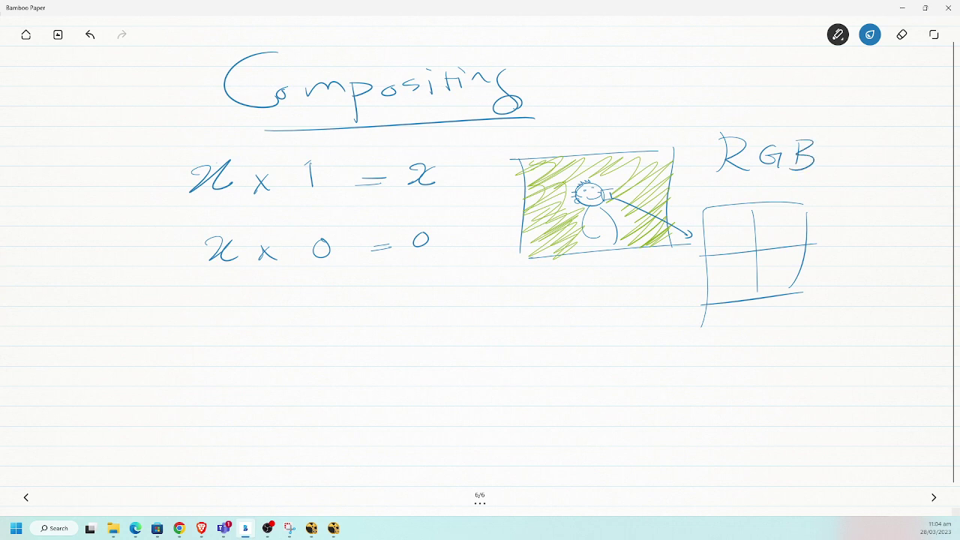
# - Shade the grid's cells: magenta upper left, green upper right and lower left, blue lower right
pyautogui.click(870, 34)
pyautogui.click(869, 101)
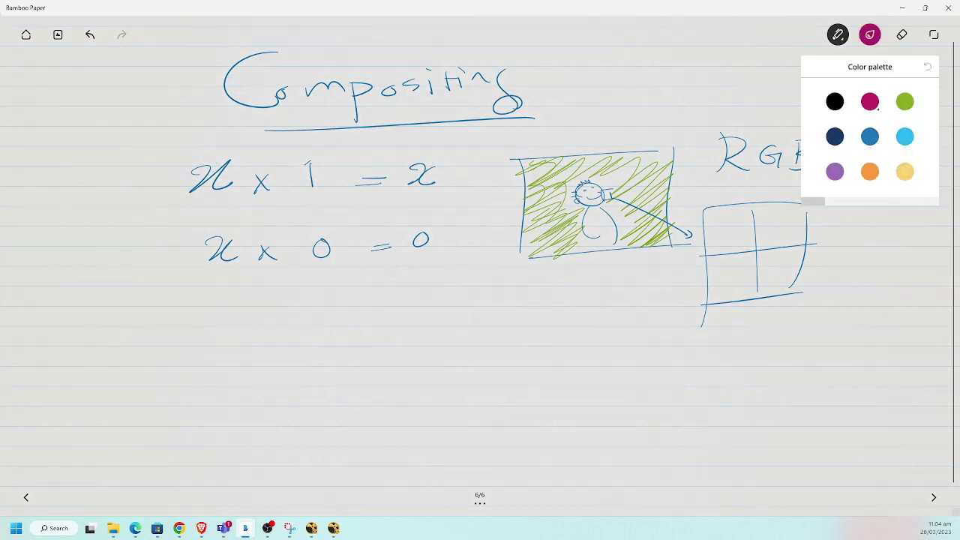
pyautogui.moveTo(742, 249)
pyautogui.mouseDown()
pyautogui.moveTo(751, 244)
pyautogui.moveTo(718, 256)
pyautogui.moveTo(709, 227)
pyautogui.moveTo(752, 216)
pyautogui.moveTo(703, 232)
pyautogui.moveTo(697, 222)
pyautogui.mouseUp()
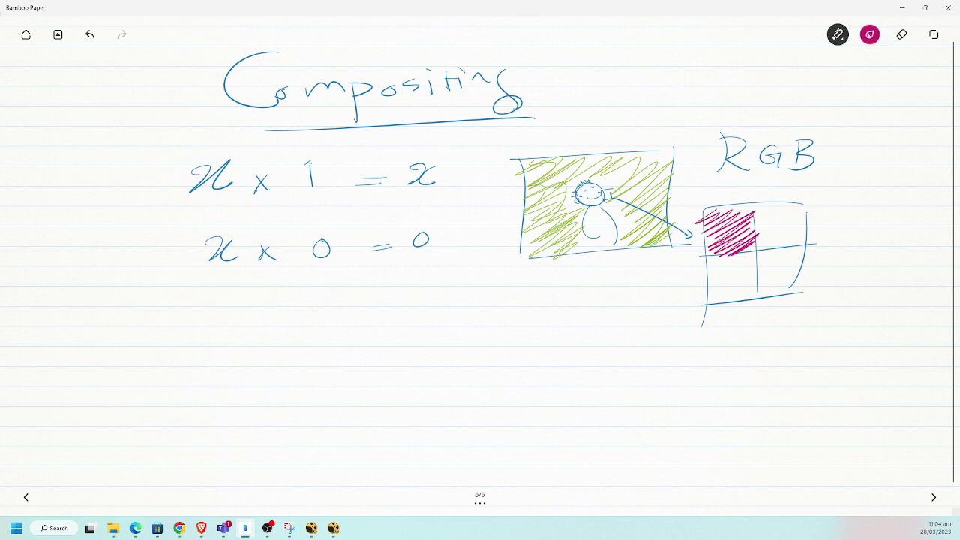
pyautogui.click(869, 34)
pyautogui.click(904, 102)
pyautogui.moveTo(805, 229)
pyautogui.mouseDown()
pyautogui.moveTo(767, 250)
pyautogui.moveTo(801, 217)
pyautogui.moveTo(757, 227)
pyautogui.moveTo(771, 209)
pyautogui.mouseUp()
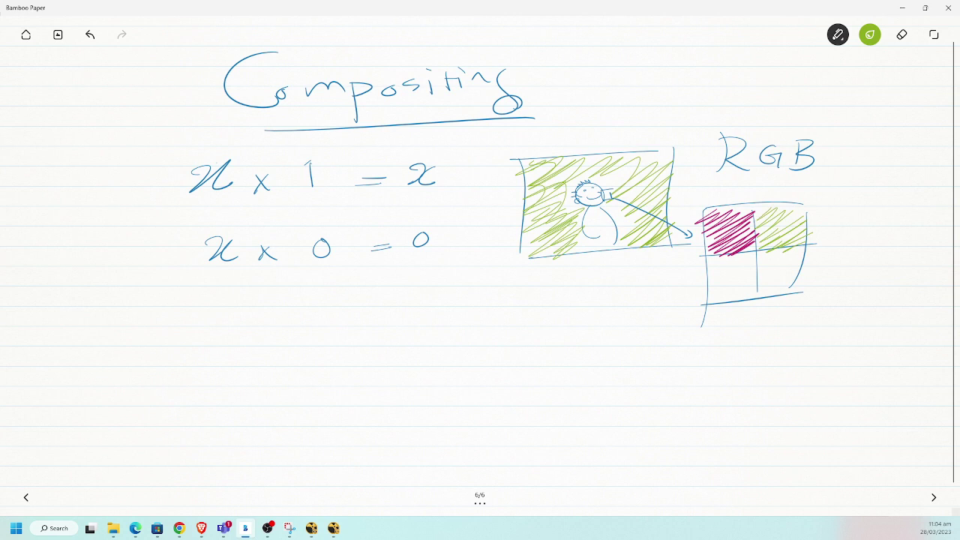
pyautogui.moveTo(760, 279)
pyautogui.mouseDown()
pyautogui.moveTo(725, 298)
pyautogui.moveTo(709, 264)
pyautogui.moveTo(750, 254)
pyautogui.moveTo(688, 272)
pyautogui.mouseUp()
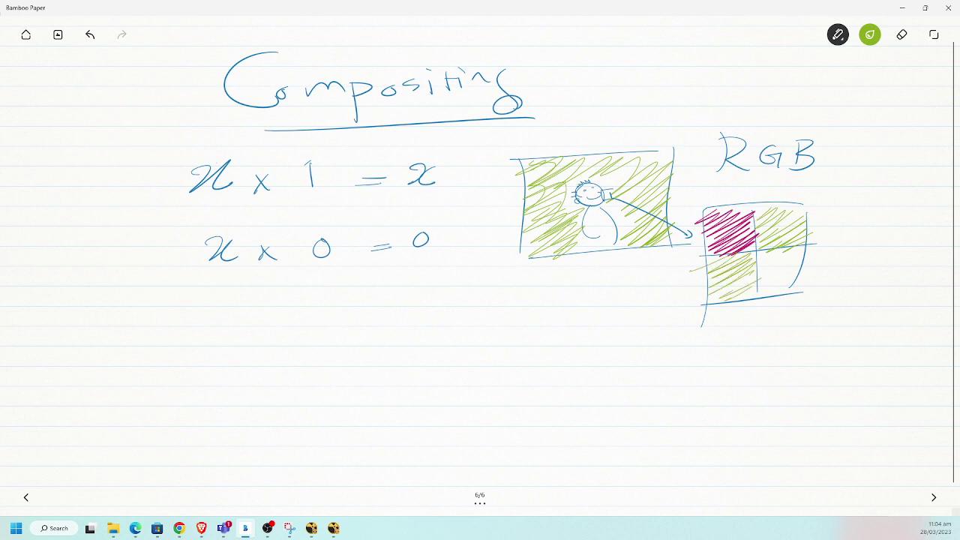
pyautogui.click(869, 34)
pyautogui.click(870, 136)
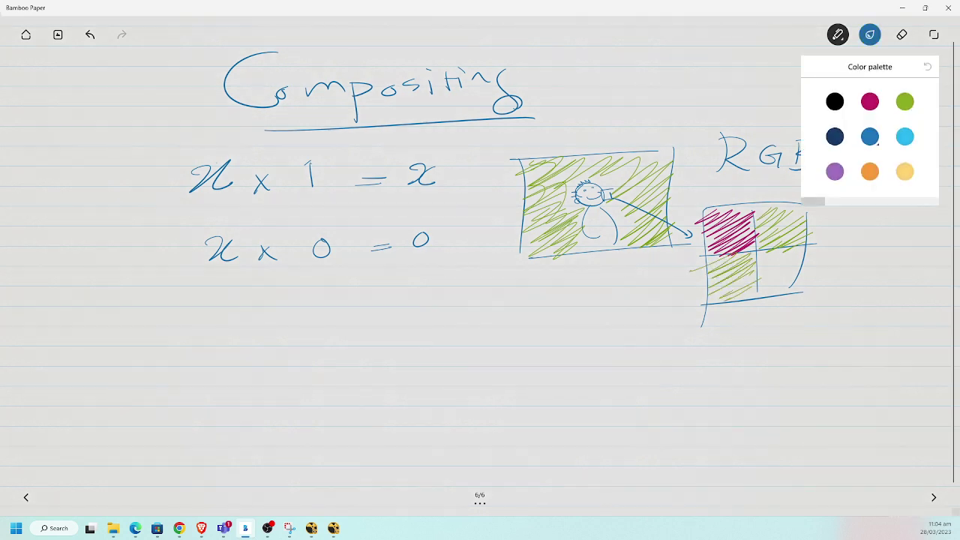
pyautogui.moveTo(772, 294)
pyautogui.mouseDown()
pyautogui.moveTo(804, 261)
pyautogui.moveTo(769, 279)
pyautogui.moveTo(795, 250)
pyautogui.moveTo(765, 263)
pyautogui.mouseUp()
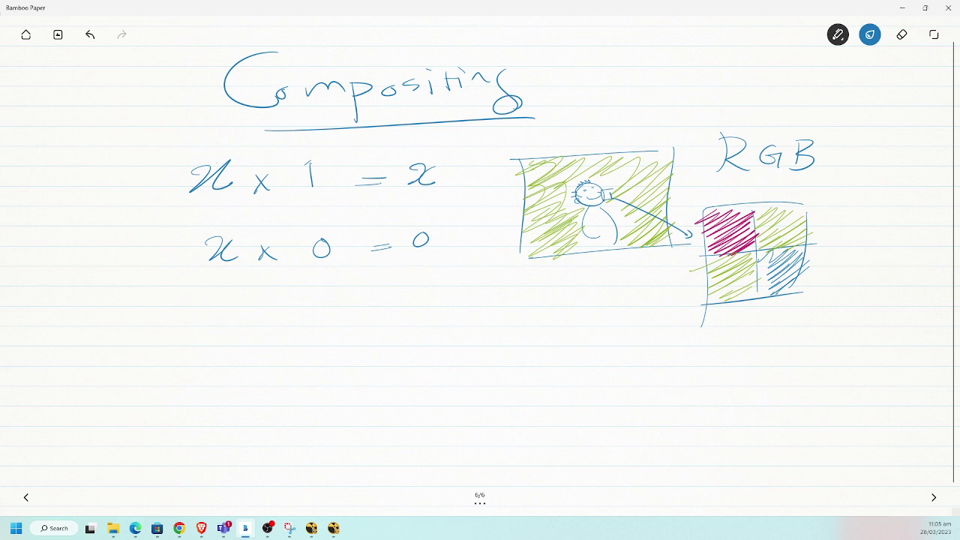
# - Draw a small arrow from the grid's lower edge and label it "photosites"
pyautogui.moveTo(765, 298)
pyautogui.mouseDown()
pyautogui.moveTo(771, 320)
pyautogui.moveTo(787, 322)
pyautogui.moveTo(778, 353)
pyautogui.moveTo(798, 335)
pyautogui.mouseUp()
pyautogui.moveTo(810, 327)
pyautogui.mouseDown()
pyautogui.moveTo(809, 337)
pyautogui.moveTo(819, 332)
pyautogui.mouseUp()
pyautogui.moveTo(834, 324)
pyautogui.mouseDown()
pyautogui.moveTo(825, 331)
pyautogui.moveTo(845, 324)
pyautogui.mouseUp()
pyautogui.moveTo(841, 318); pyautogui.dragTo(849, 317)
pyautogui.moveTo(852, 321); pyautogui.dragTo(862, 323)
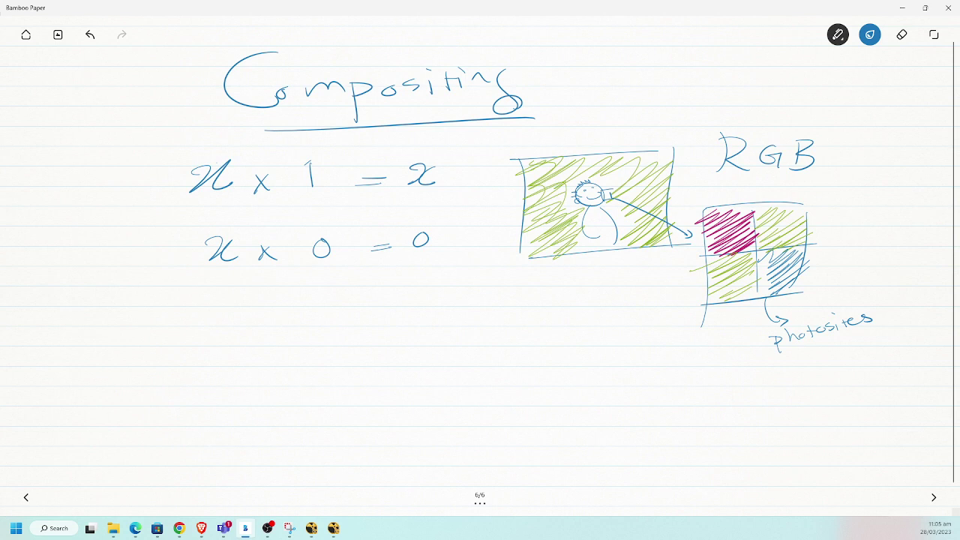
# - Handwrite "Bayar Pattern" below the photosites label
pyautogui.moveTo(659, 367)
pyautogui.mouseDown()
pyautogui.moveTo(658, 395)
pyautogui.moveTo(721, 375)
pyautogui.moveTo(718, 401)
pyautogui.moveTo(773, 366)
pyautogui.moveTo(810, 386)
pyautogui.moveTo(813, 371)
pyautogui.mouseUp()
pyautogui.moveTo(839, 373)
pyautogui.mouseDown()
pyautogui.moveTo(830, 379)
pyautogui.moveTo(839, 385)
pyautogui.mouseUp()
pyautogui.moveTo(846, 362)
pyautogui.mouseDown()
pyautogui.moveTo(847, 385)
pyautogui.moveTo(856, 370)
pyautogui.mouseUp()
pyautogui.moveTo(853, 367)
pyautogui.mouseDown()
pyautogui.moveTo(855, 387)
pyautogui.moveTo(871, 376)
pyautogui.mouseUp()
pyautogui.moveTo(870, 376); pyautogui.dragTo(891, 373)
pyautogui.moveTo(890, 384); pyautogui.dragTo(899, 384)
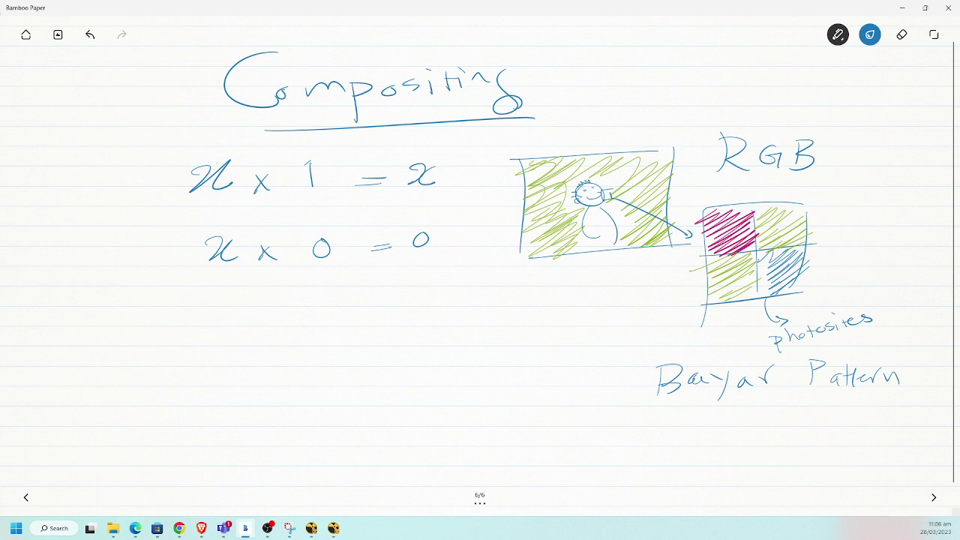
# - Sketch the outlines of a curved strip and a second strip beside its end, below the equations
pyautogui.moveTo(113, 419)
pyautogui.mouseDown()
pyautogui.moveTo(277, 371)
pyautogui.moveTo(263, 394)
pyautogui.mouseUp()
pyautogui.hotkey('ctrl', 'z')
pyautogui.moveTo(123, 417)
pyautogui.mouseDown()
pyautogui.moveTo(300, 340)
pyautogui.moveTo(332, 375)
pyautogui.moveTo(279, 392)
pyautogui.moveTo(156, 476)
pyautogui.mouseUp()
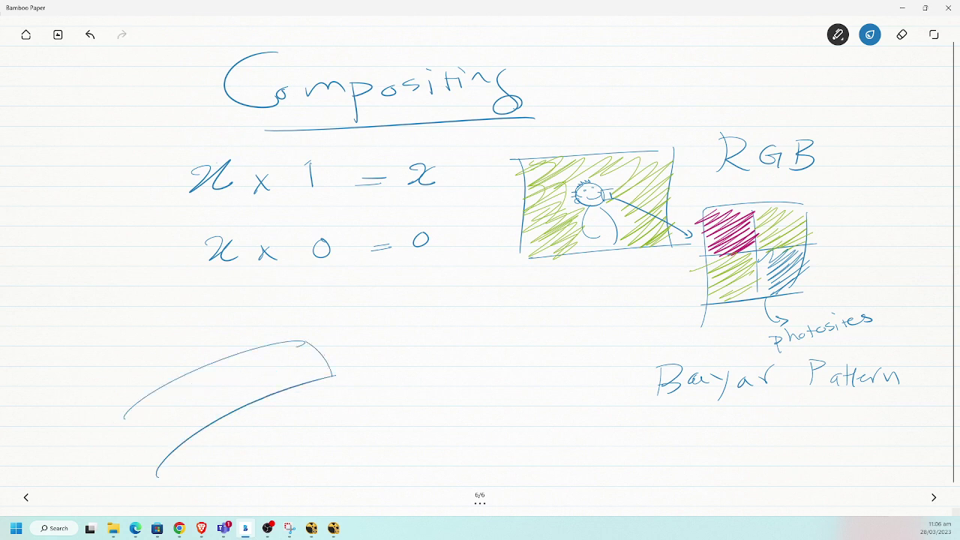
pyautogui.moveTo(322, 352); pyautogui.dragTo(430, 347)
pyautogui.moveTo(333, 400); pyautogui.dragTo(453, 379)
pyautogui.moveTo(334, 376); pyautogui.dragTo(346, 394)
pyautogui.hotkey('ctrl', 'z')
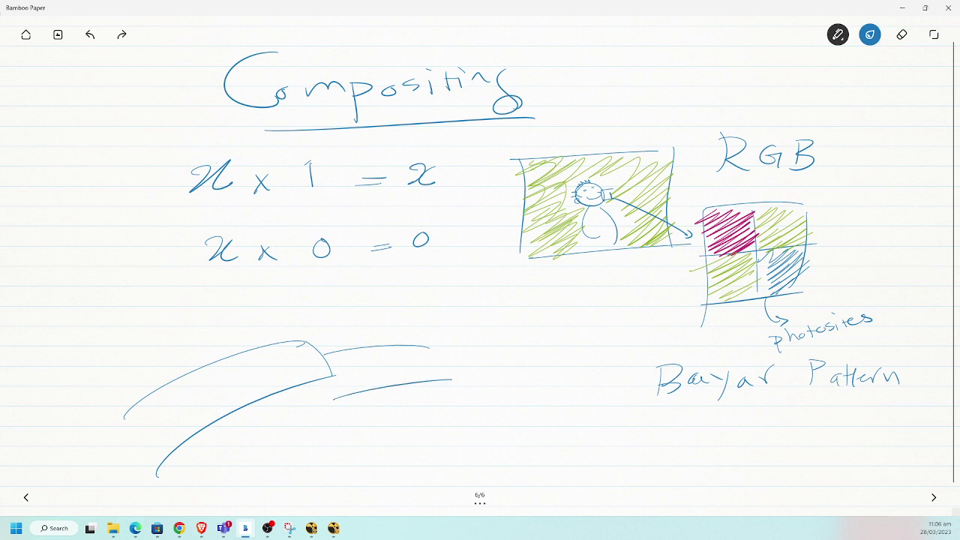
pyautogui.hotkey('ctrl', 'z')
# - Add small perforation marks along the edges of both sketched strips
pyautogui.moveTo(310, 351)
pyautogui.mouseDown()
pyautogui.moveTo(330, 396)
pyautogui.moveTo(345, 399)
pyautogui.moveTo(396, 381)
pyautogui.moveTo(421, 349)
pyautogui.moveTo(380, 352)
pyautogui.mouseUp()
pyautogui.moveTo(362, 353); pyautogui.dragTo(367, 352)
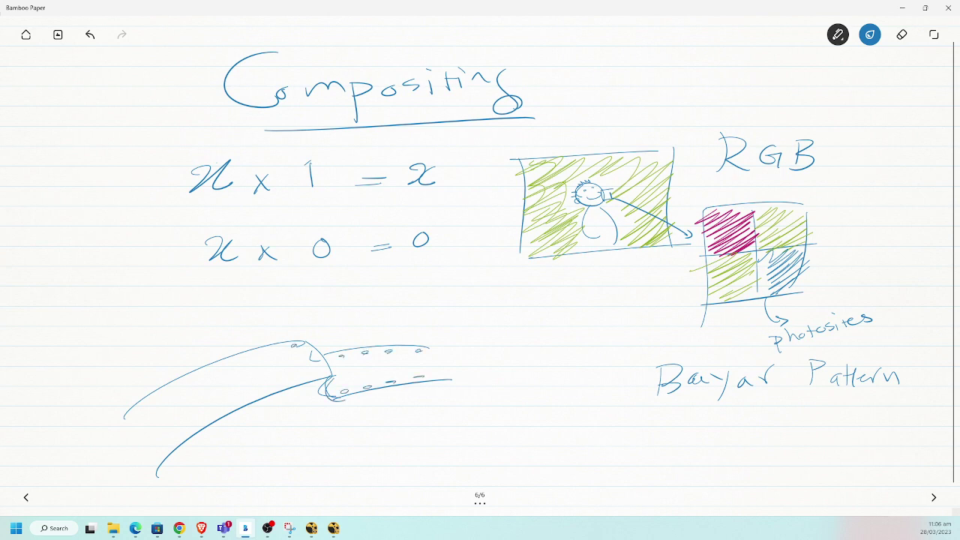
pyautogui.moveTo(272, 347); pyautogui.dragTo(278, 345)
pyautogui.moveTo(218, 363); pyautogui.dragTo(227, 361)
pyautogui.moveTo(154, 393); pyautogui.dragTo(162, 390)
pyautogui.moveTo(246, 401); pyautogui.dragTo(253, 396)
# - Sketch three stacked parallel lines below the strips and mark their near ends
pyautogui.moveTo(432, 445); pyautogui.dragTo(531, 435)
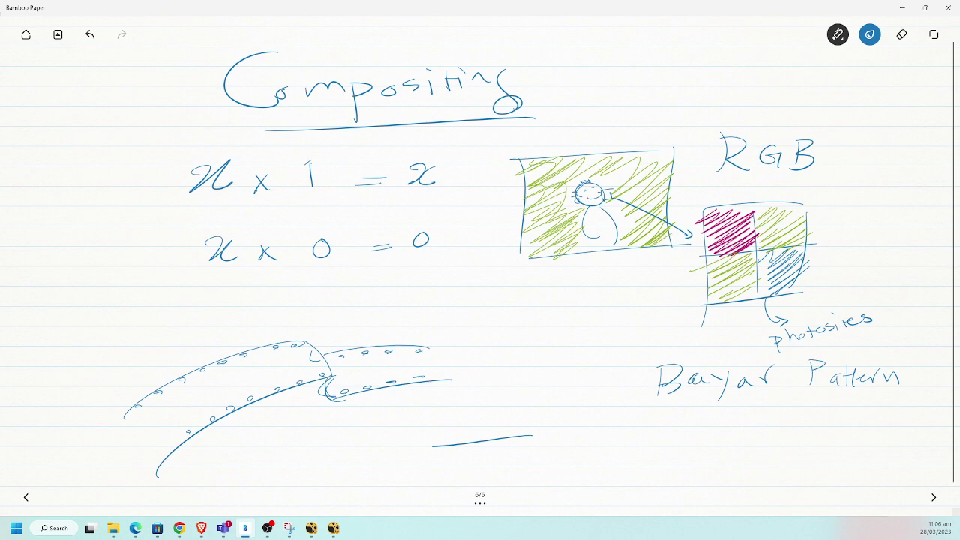
pyautogui.moveTo(428, 435)
pyautogui.mouseDown()
pyautogui.moveTo(538, 422)
pyautogui.moveTo(531, 411)
pyautogui.mouseUp()
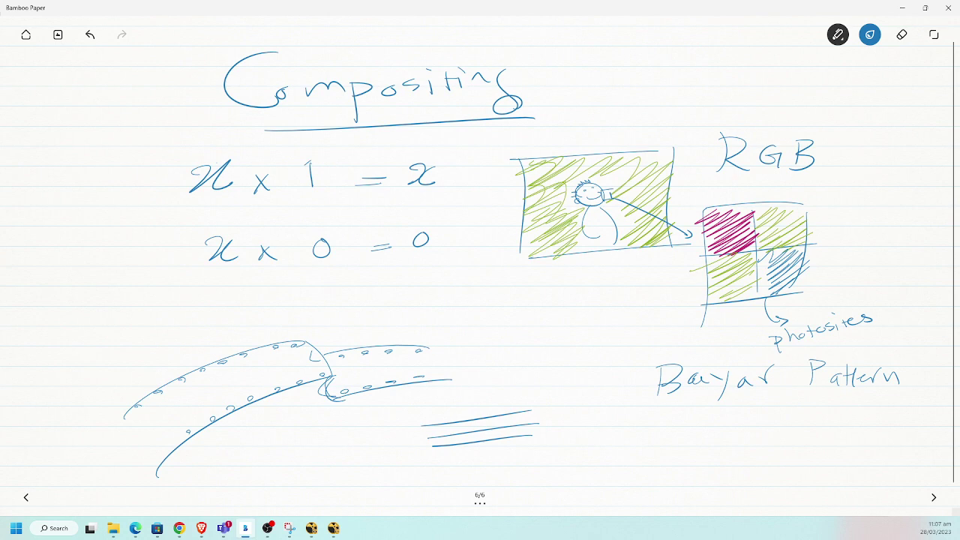
pyautogui.moveTo(413, 444); pyautogui.dragTo(428, 450)
pyautogui.moveTo(431, 444)
pyautogui.mouseDown()
pyautogui.moveTo(419, 462)
pyautogui.moveTo(430, 436)
pyautogui.moveTo(417, 428)
pyautogui.mouseUp()
# - Erase the strip sketches and the stacked lines, and return to the pen
pyautogui.click(902, 34)
pyautogui.moveTo(534, 424)
pyautogui.mouseDown()
pyautogui.moveTo(514, 443)
pyautogui.moveTo(475, 447)
pyautogui.moveTo(455, 415)
pyautogui.moveTo(405, 424)
pyautogui.moveTo(390, 397)
pyautogui.moveTo(420, 369)
pyautogui.moveTo(413, 353)
pyautogui.moveTo(311, 371)
pyautogui.moveTo(402, 345)
pyautogui.moveTo(334, 397)
pyautogui.moveTo(285, 385)
pyautogui.moveTo(242, 404)
pyautogui.moveTo(174, 449)
pyautogui.moveTo(160, 470)
pyautogui.mouseUp()
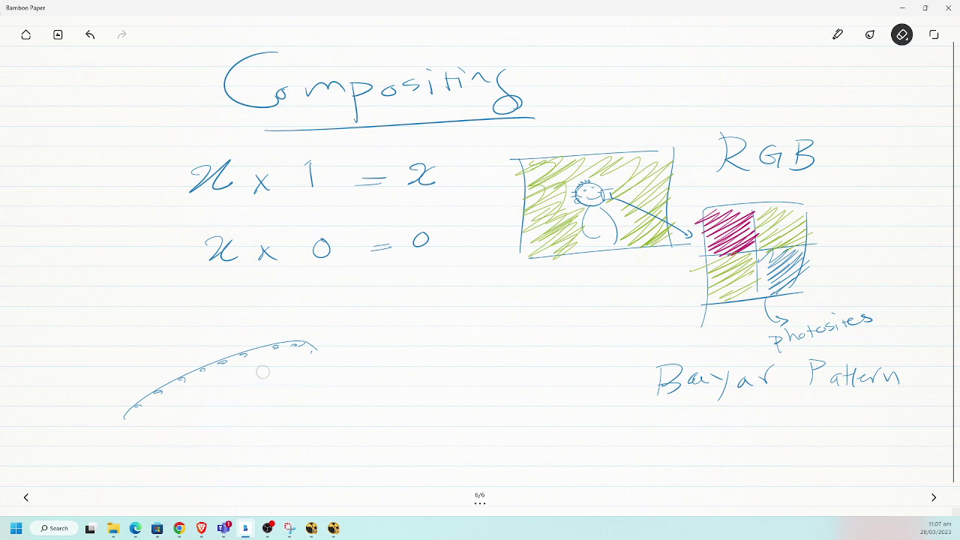
pyautogui.moveTo(261, 370)
pyautogui.mouseDown()
pyautogui.moveTo(255, 362)
pyautogui.moveTo(127, 411)
pyautogui.mouseUp()
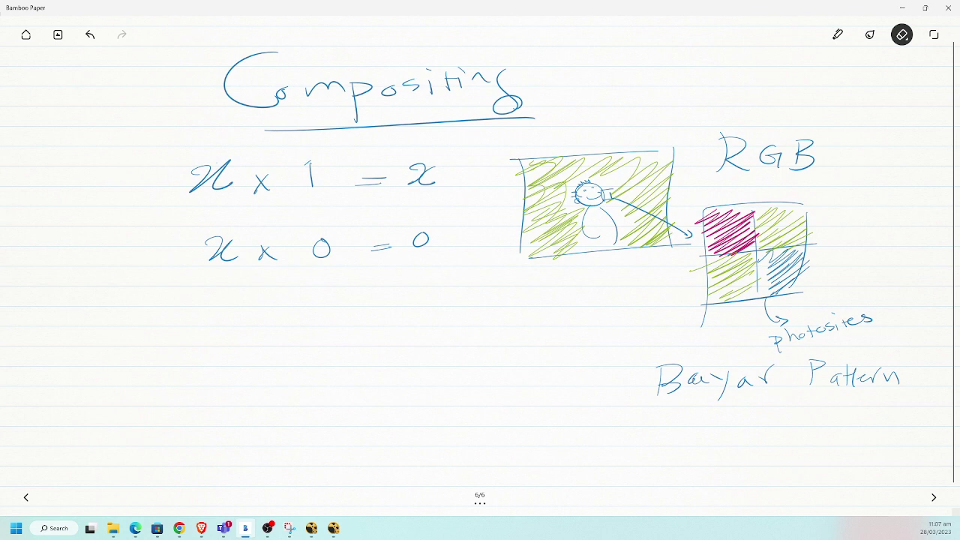
pyautogui.click(837, 35)
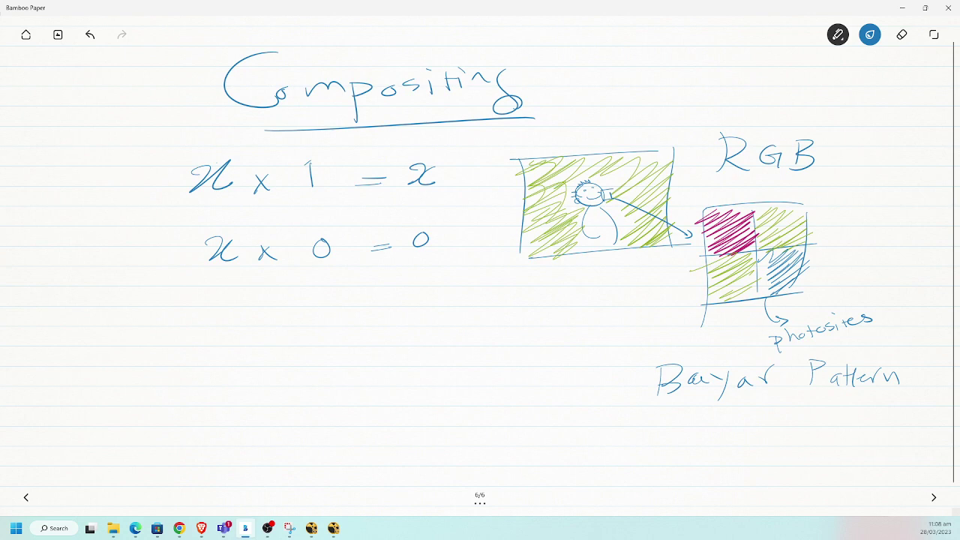
# - Switch to File Explorer, look over the Blackmagic raw clips in the Blackmagic Examples folder, and minimize the window
pyautogui.moveTo(112, 528)
pyautogui.click(159, 482)
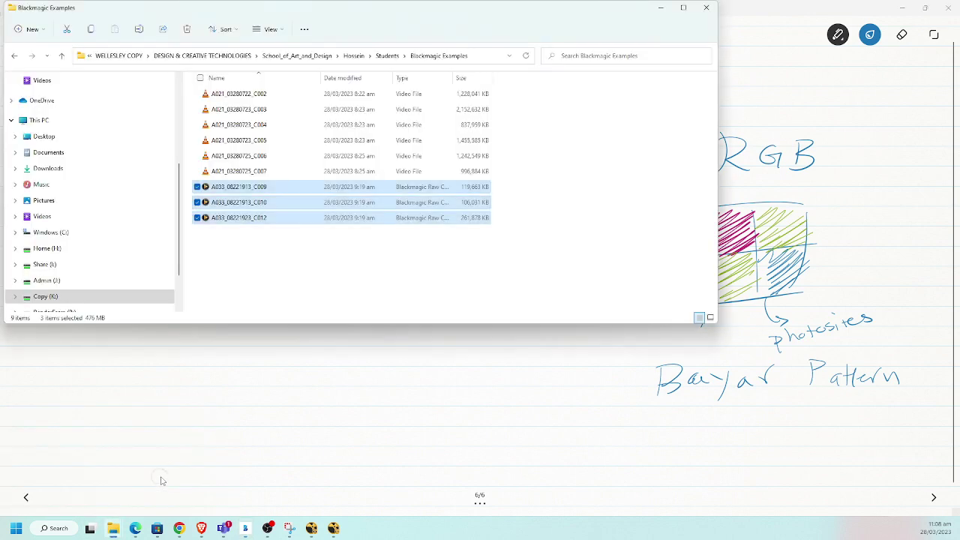
pyautogui.click(246, 247)
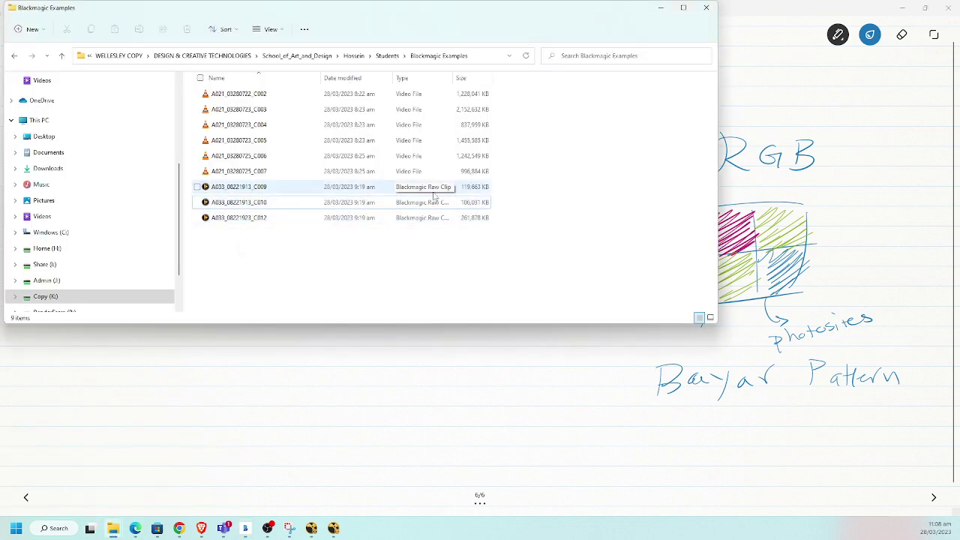
pyautogui.click(659, 9)
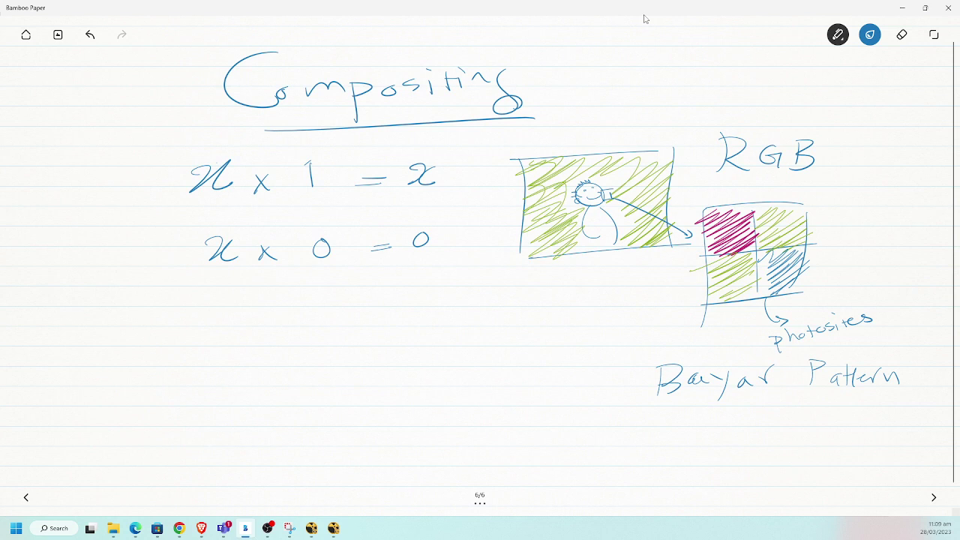
# - Draw an arrow away from the grid and a small square labelled "Pixel" below and "RGB" above
pyautogui.moveTo(682, 300)
pyautogui.mouseDown()
pyautogui.moveTo(628, 330)
pyautogui.moveTo(649, 328)
pyautogui.mouseUp()
pyautogui.moveTo(524, 334)
pyautogui.mouseDown()
pyautogui.moveTo(509, 346)
pyautogui.moveTo(527, 334)
pyautogui.moveTo(511, 365)
pyautogui.moveTo(526, 365)
pyautogui.mouseUp()
pyautogui.moveTo(537, 363); pyautogui.dragTo(561, 364)
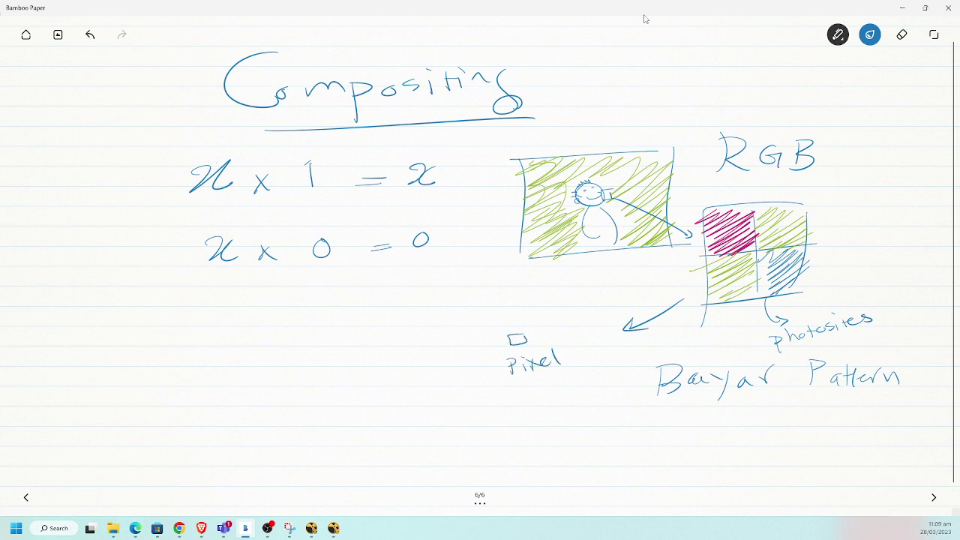
pyautogui.moveTo(484, 310)
pyautogui.mouseDown()
pyautogui.moveTo(486, 328)
pyautogui.moveTo(537, 308)
pyautogui.moveTo(534, 321)
pyautogui.mouseUp()
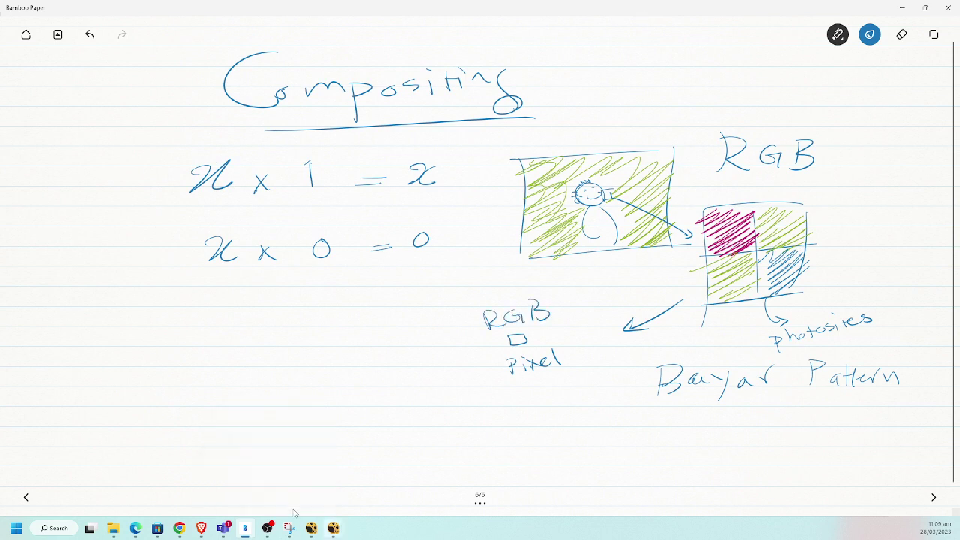
# - Switch to the untitled NukeX project and close it
pyautogui.moveTo(333, 527)
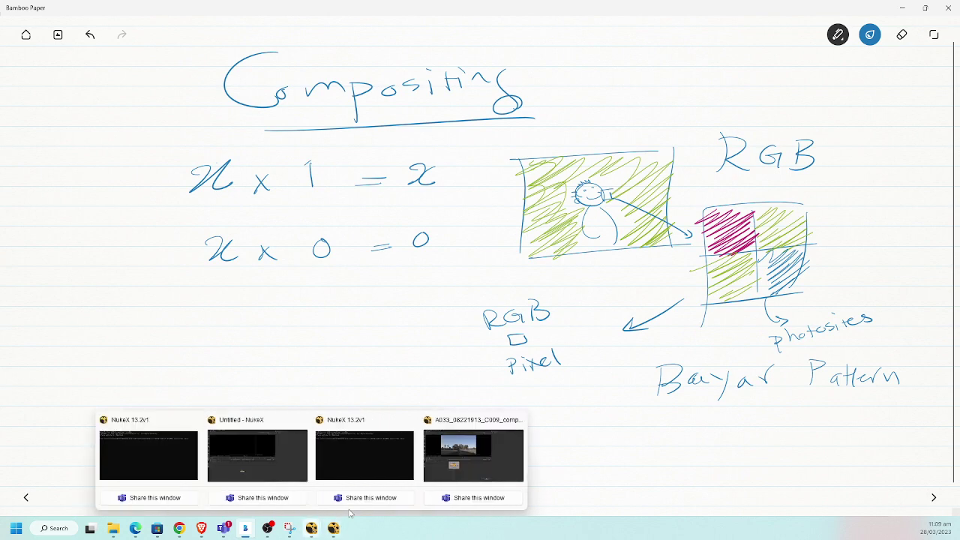
pyautogui.click(266, 476)
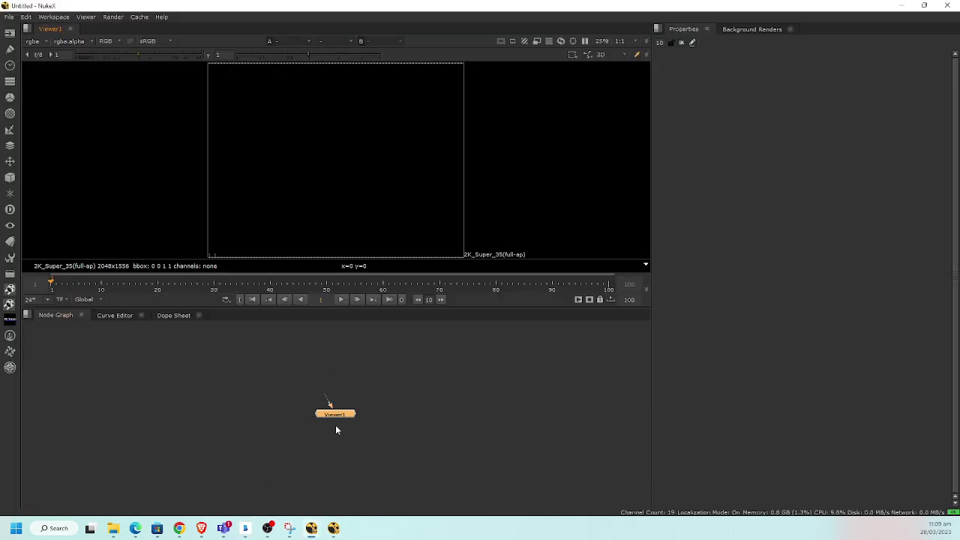
pyautogui.click(954, 9)
pyautogui.moveTo(315, 514)
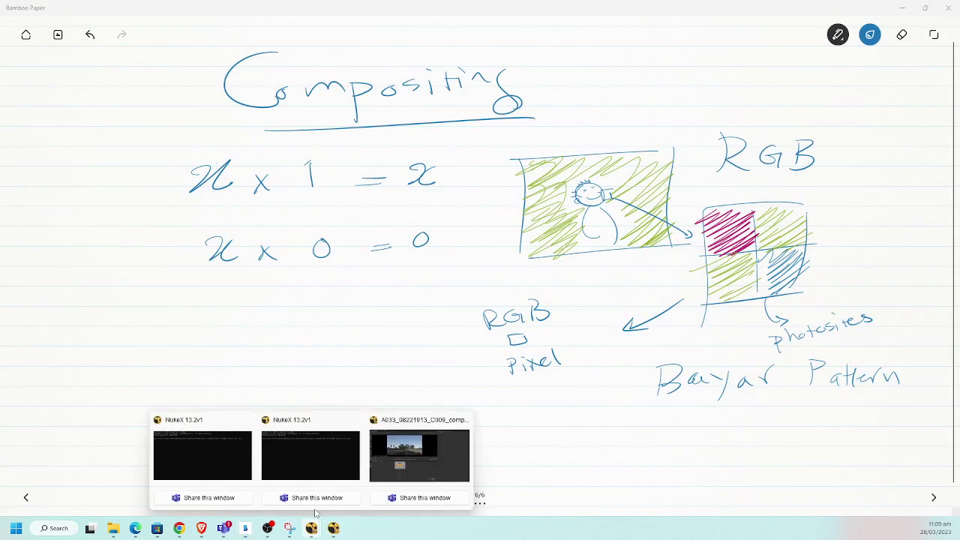
# - Switch to the A033_08221913_C009 comp script in NukeX and examine the individual pixels along the tree's edge against the sky
pyautogui.click(424, 455)
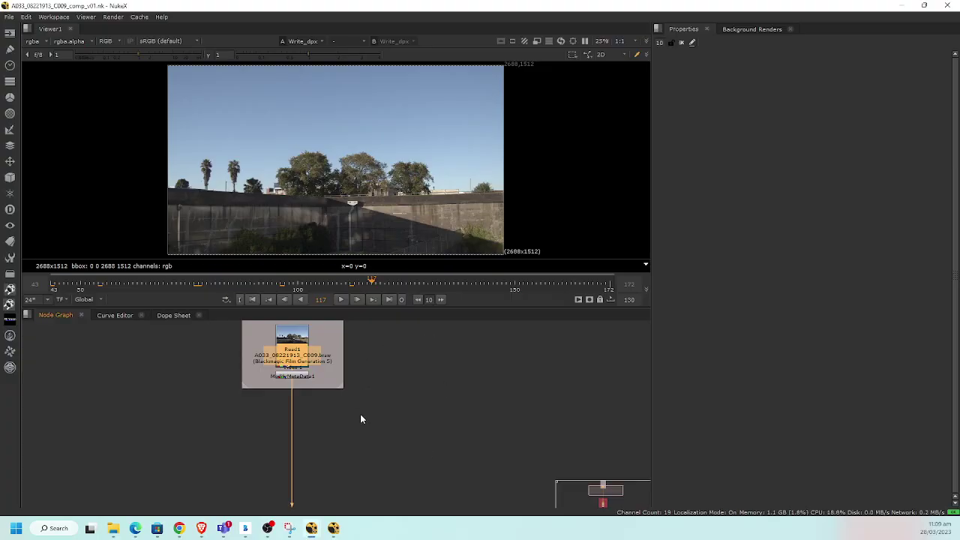
pyautogui.moveTo(360, 419); pyautogui.dragTo(334, 474)
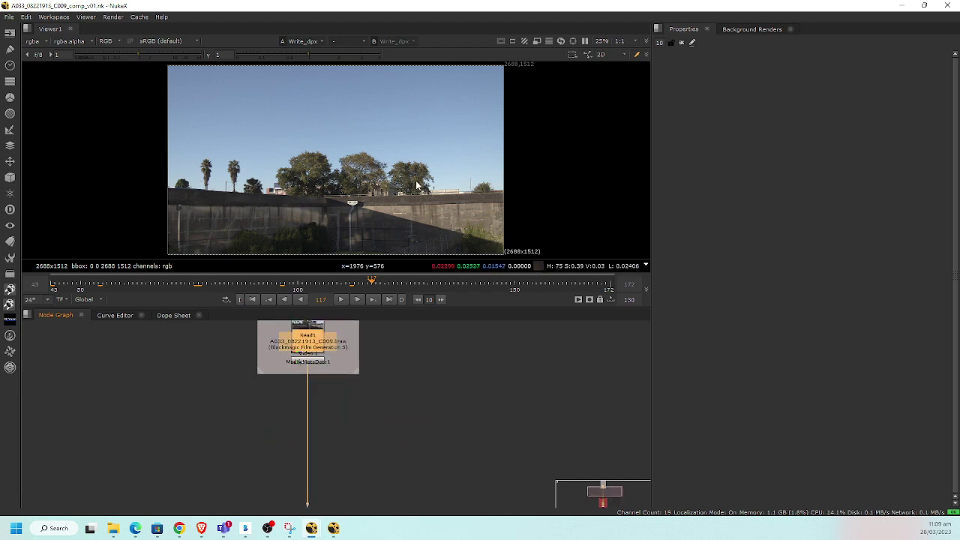
pyautogui.scroll(8, 417, 185)
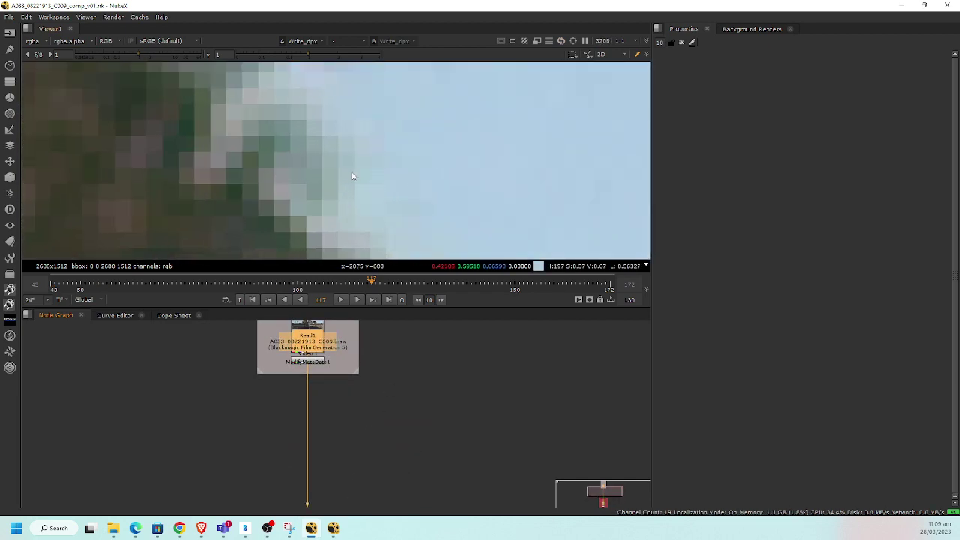
pyautogui.scroll(4, 330, 175)
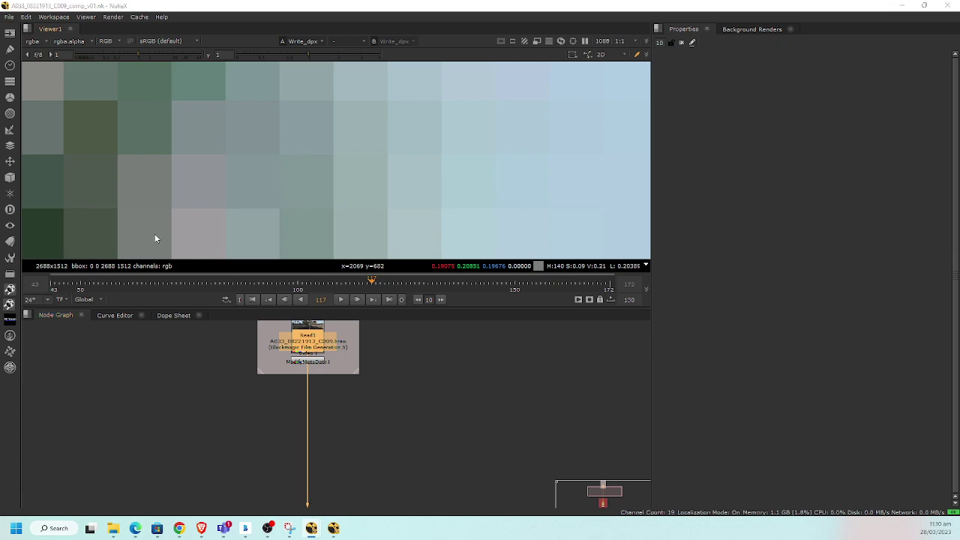
# - Switch to the Bamboo Paper notes and sketch a stack of slanted, overlapping layer planes below the equations
pyautogui.hotkey('alt', 'Tab')
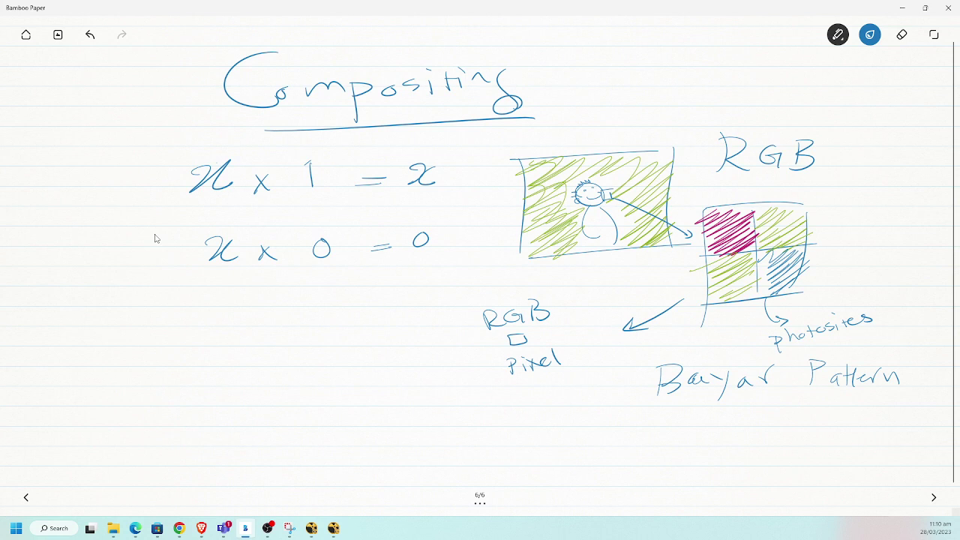
pyautogui.moveTo(93, 338)
pyautogui.mouseDown()
pyautogui.moveTo(185, 299)
pyautogui.moveTo(277, 299)
pyautogui.mouseUp()
pyautogui.moveTo(288, 306); pyautogui.dragTo(212, 349)
pyautogui.moveTo(111, 347); pyautogui.dragTo(224, 348)
pyautogui.moveTo(158, 363); pyautogui.dragTo(136, 385)
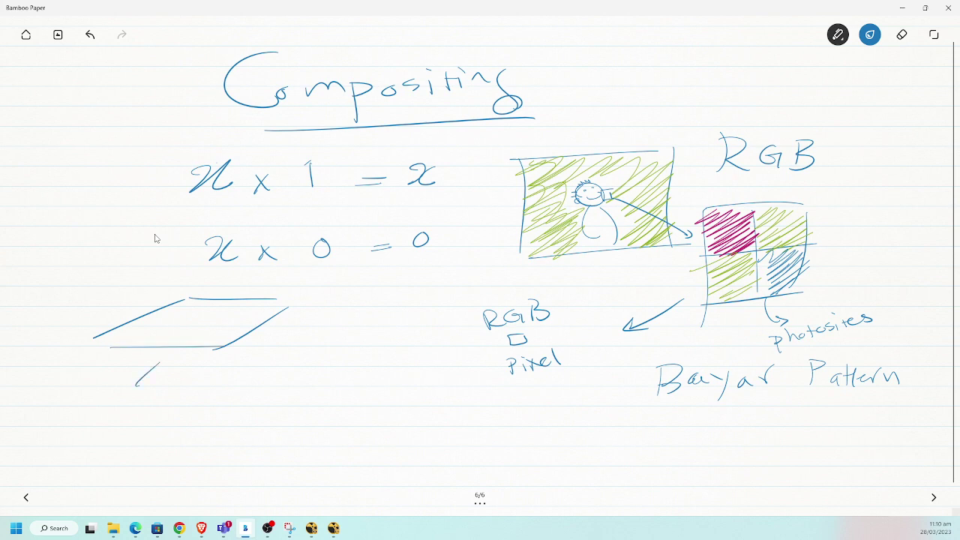
pyautogui.moveTo(282, 329); pyautogui.dragTo(321, 327)
pyautogui.moveTo(322, 339); pyautogui.dragTo(241, 398)
pyautogui.moveTo(136, 387); pyautogui.dragTo(250, 381)
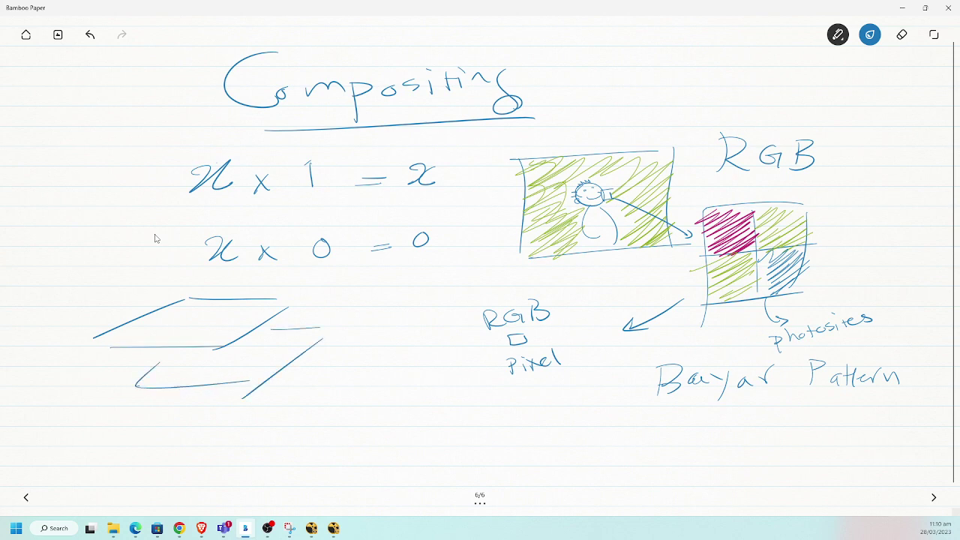
pyautogui.moveTo(313, 363)
pyautogui.mouseDown()
pyautogui.moveTo(383, 368)
pyautogui.moveTo(252, 451)
pyautogui.mouseUp()
pyautogui.moveTo(170, 402)
pyautogui.mouseDown()
pyautogui.moveTo(139, 435)
pyautogui.moveTo(305, 429)
pyautogui.mouseUp()
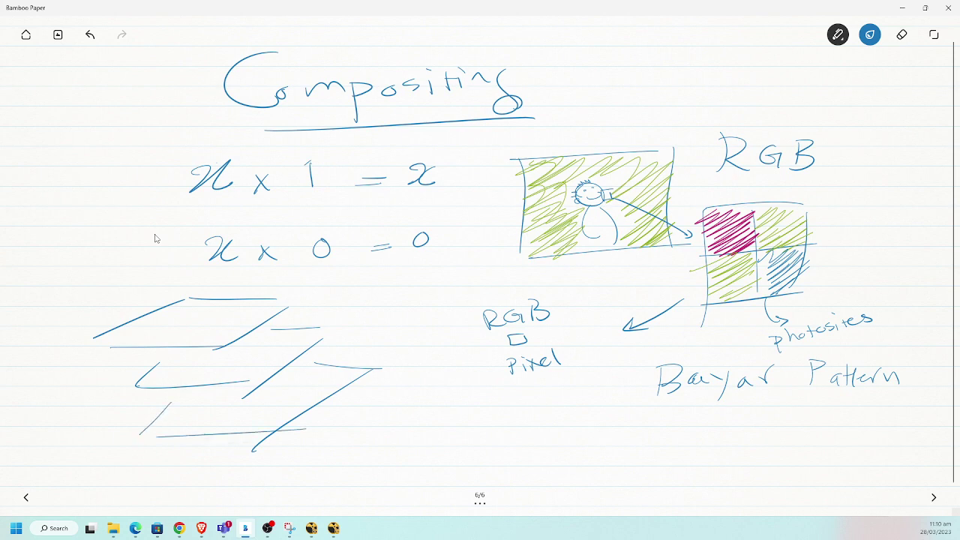
pyautogui.moveTo(310, 358)
pyautogui.mouseDown()
pyautogui.moveTo(372, 354)
pyautogui.moveTo(303, 430)
pyautogui.mouseUp()
pyautogui.moveTo(359, 389)
pyautogui.mouseDown()
pyautogui.moveTo(449, 390)
pyautogui.moveTo(317, 500)
pyautogui.moveTo(305, 489)
pyautogui.moveTo(153, 504)
pyautogui.mouseUp()
pyautogui.moveTo(214, 447); pyautogui.dragTo(149, 495)
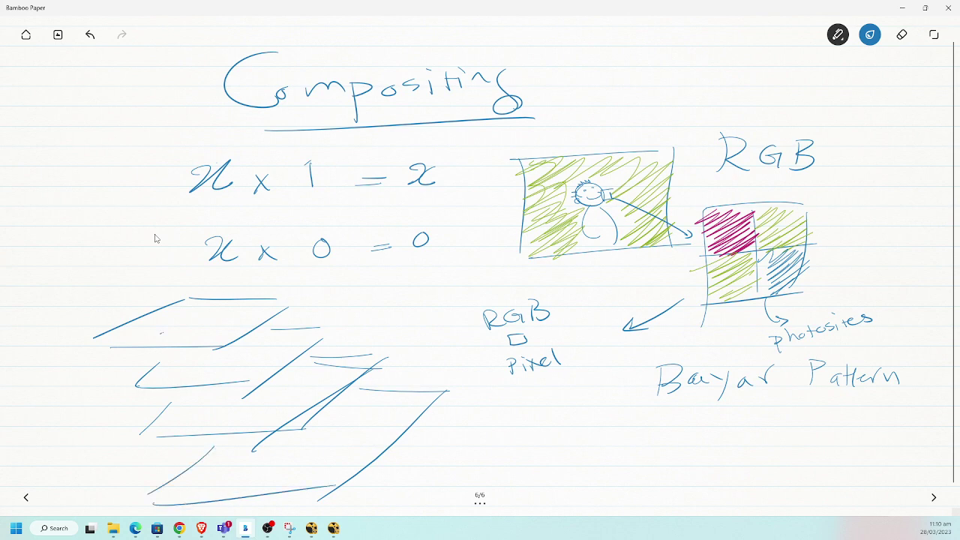
# - Draw a hatched oval on the top layer and hatched corner patches on the second and third layers
pyautogui.moveTo(161, 333); pyautogui.dragTo(184, 336)
pyautogui.moveTo(189, 319); pyautogui.dragTo(187, 333)
pyautogui.moveTo(182, 322); pyautogui.dragTo(179, 333)
pyautogui.moveTo(271, 332); pyautogui.dragTo(210, 377)
pyautogui.moveTo(259, 340); pyautogui.dragTo(319, 330)
pyautogui.moveTo(248, 353)
pyautogui.mouseDown()
pyautogui.moveTo(312, 336)
pyautogui.moveTo(297, 347)
pyautogui.mouseUp()
pyautogui.moveTo(233, 372); pyautogui.dragTo(286, 358)
pyautogui.moveTo(162, 412)
pyautogui.mouseDown()
pyautogui.moveTo(200, 411)
pyautogui.moveTo(209, 436)
pyautogui.moveTo(176, 437)
pyautogui.mouseUp()
pyautogui.moveTo(207, 416); pyautogui.dragTo(136, 433)
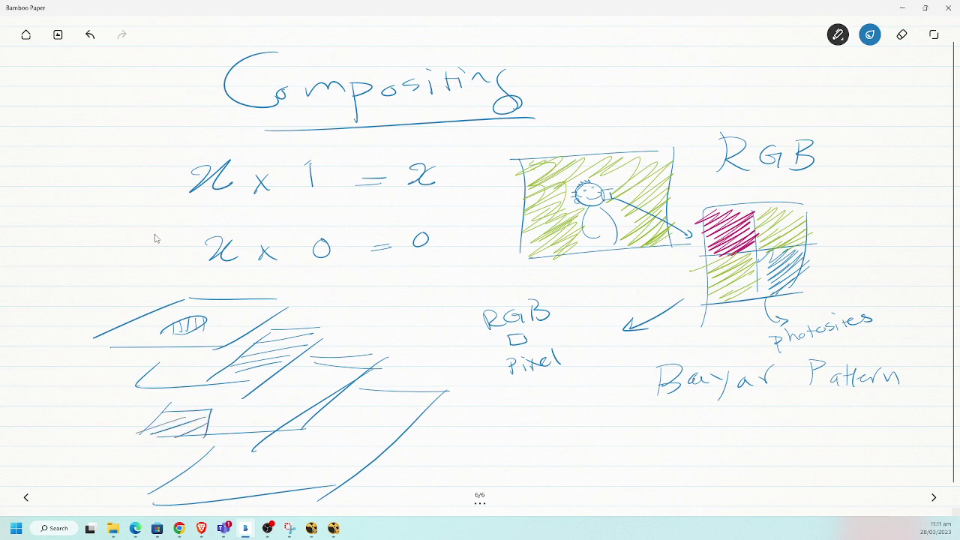
# - Draw a hatched patch in the upper right corner of the bottom layer
pyautogui.moveTo(388, 394); pyautogui.dragTo(351, 435)
pyautogui.moveTo(350, 435); pyautogui.dragTo(422, 433)
pyautogui.moveTo(411, 425); pyautogui.dragTo(375, 434)
pyautogui.moveTo(416, 400)
pyautogui.mouseDown()
pyautogui.moveTo(375, 421)
pyautogui.moveTo(377, 412)
pyautogui.mouseUp()
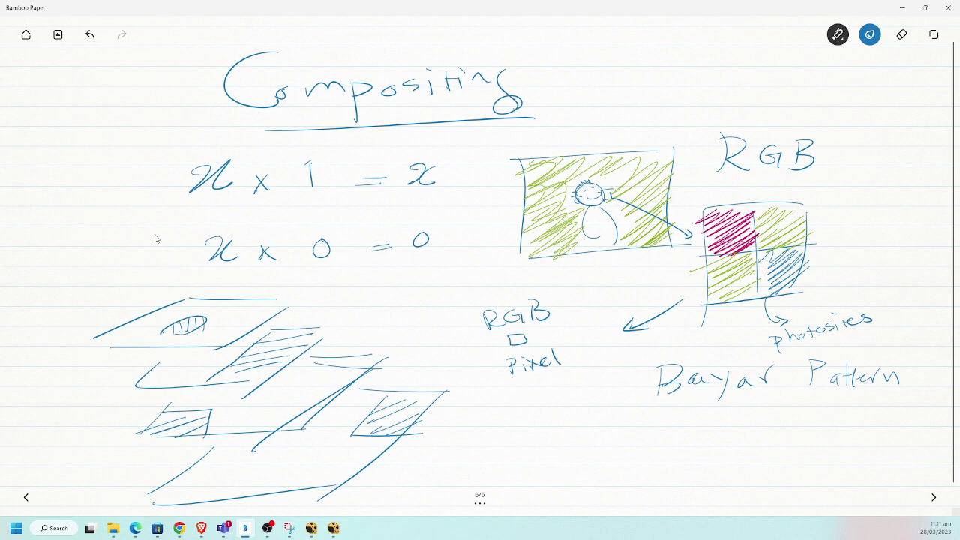
# - Draw a long arrow down from the green-screen picture to a new empty frame
pyautogui.press('e')
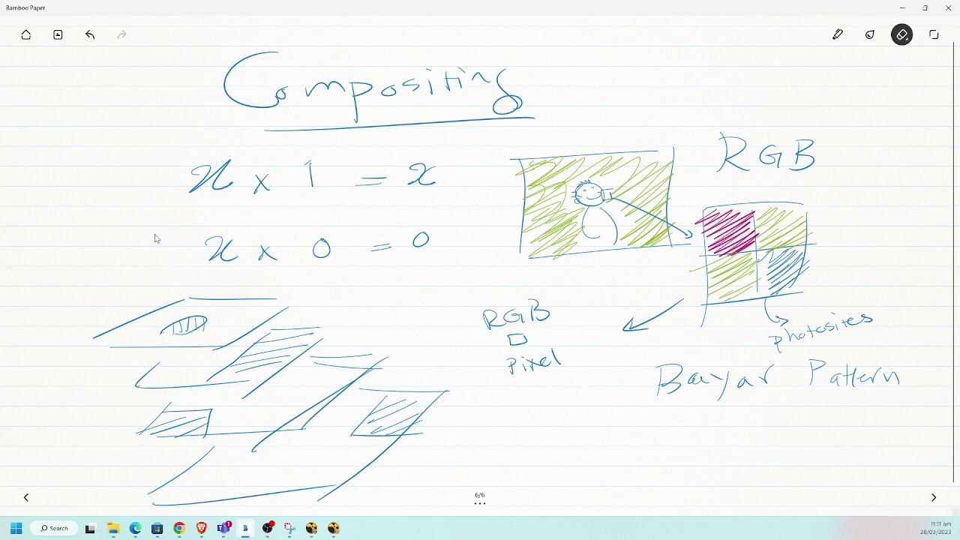
pyautogui.press('p')
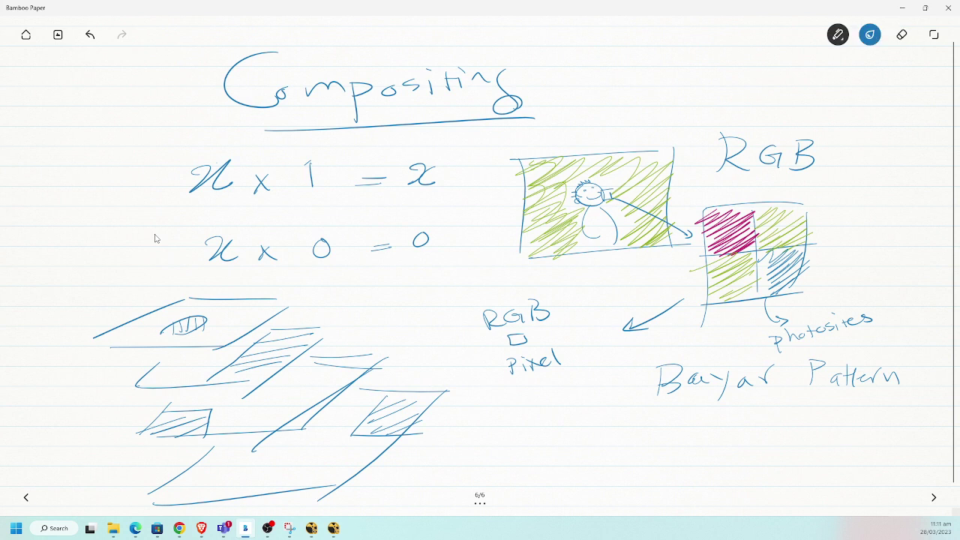
pyautogui.moveTo(596, 258); pyautogui.dragTo(589, 381)
pyautogui.moveTo(651, 393)
pyautogui.mouseDown()
pyautogui.moveTo(519, 403)
pyautogui.moveTo(504, 486)
pyautogui.moveTo(648, 464)
pyautogui.mouseUp()
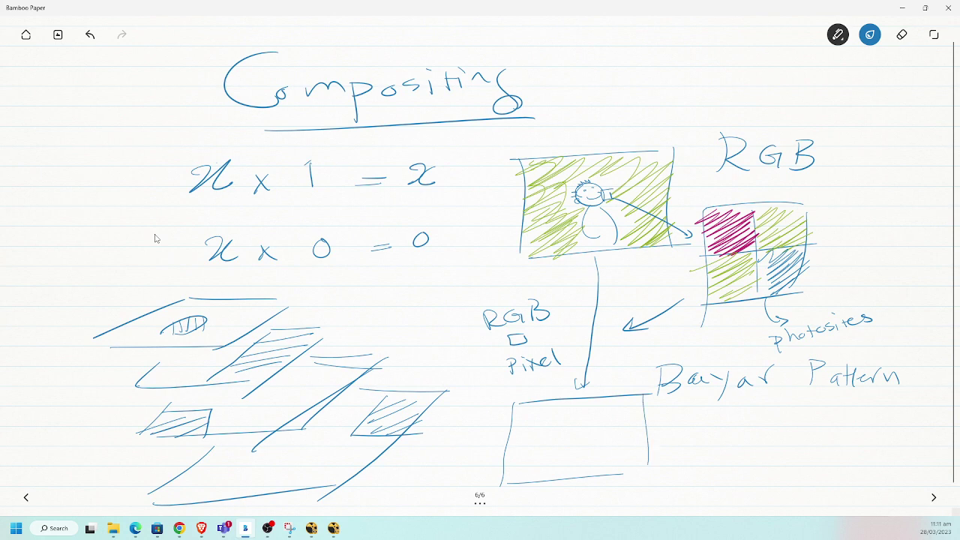
# - Complete the frame's right edge and write "extract", "create" and a large "Alpha" beside it
pyautogui.moveTo(646, 401)
pyautogui.mouseDown()
pyautogui.moveTo(636, 474)
pyautogui.moveTo(745, 460)
pyautogui.moveTo(749, 468)
pyautogui.mouseUp()
pyautogui.moveTo(744, 457); pyautogui.dragTo(755, 456)
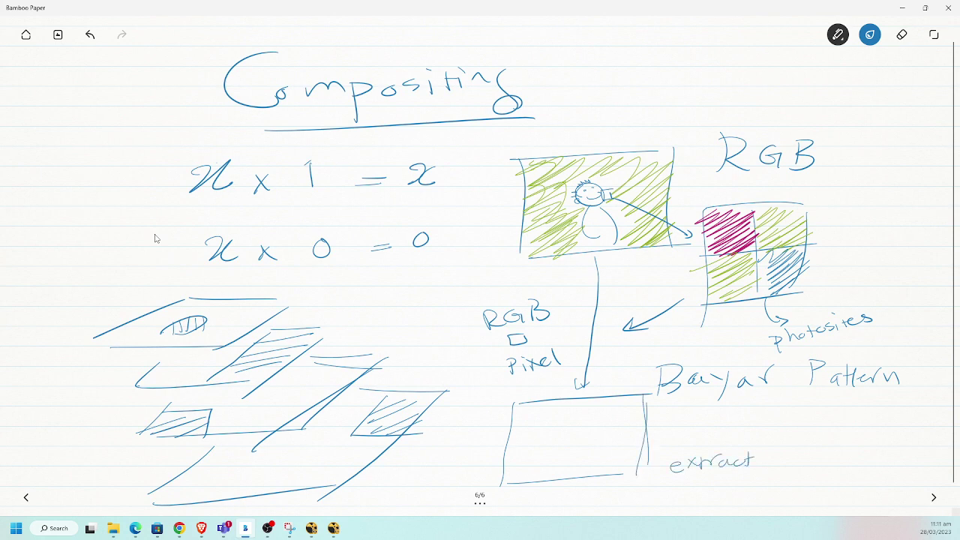
pyautogui.moveTo(676, 486)
pyautogui.mouseDown()
pyautogui.moveTo(734, 489)
pyautogui.moveTo(810, 476)
pyautogui.moveTo(817, 459)
pyautogui.moveTo(822, 468)
pyautogui.mouseUp()
pyautogui.moveTo(835, 450)
pyautogui.mouseDown()
pyautogui.moveTo(836, 487)
pyautogui.moveTo(839, 464)
pyautogui.mouseUp()
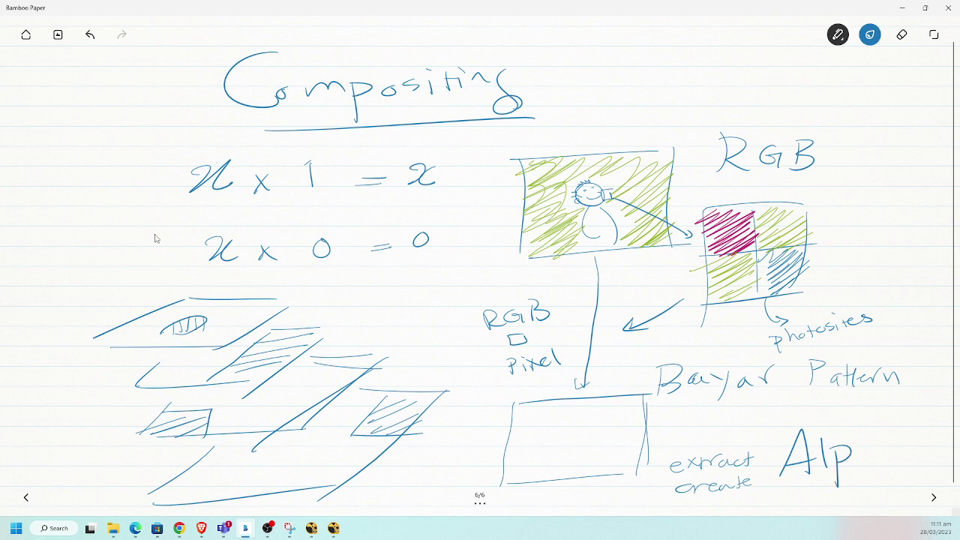
pyautogui.moveTo(864, 428)
pyautogui.mouseDown()
pyautogui.moveTo(879, 459)
pyautogui.moveTo(899, 460)
pyautogui.mouseUp()
# - Draw the outline of a figure with a round head and curved body inside the new frame
pyautogui.moveTo(549, 457); pyautogui.dragTo(552, 469)
pyautogui.moveTo(570, 418)
pyautogui.mouseDown()
pyautogui.moveTo(585, 434)
pyautogui.moveTo(568, 419)
pyautogui.moveTo(555, 480)
pyautogui.mouseUp()
pyautogui.moveTo(589, 437)
pyautogui.mouseDown()
pyautogui.moveTo(604, 468)
pyautogui.moveTo(598, 479)
pyautogui.mouseUp()
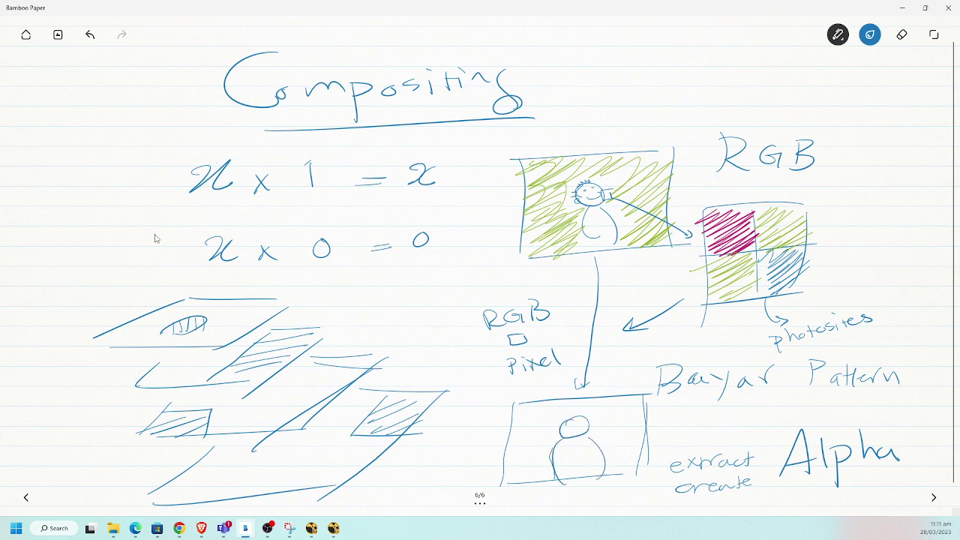
# - Erase the line between the figure's head and body, and hatch the frame's background around the figure with the pen
pyautogui.click(901, 34)
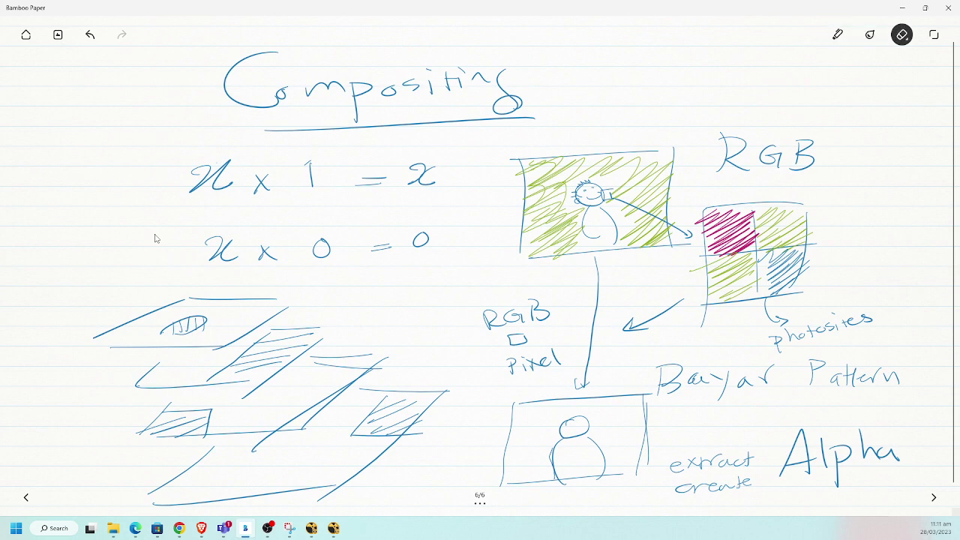
pyautogui.moveTo(582, 425)
pyautogui.mouseDown()
pyautogui.moveTo(565, 436)
pyautogui.moveTo(581, 434)
pyautogui.mouseUp()
pyautogui.click(837, 35)
pyautogui.moveTo(646, 469)
pyautogui.mouseDown()
pyautogui.moveTo(598, 403)
pyautogui.moveTo(571, 398)
pyautogui.moveTo(510, 412)
pyautogui.moveTo(525, 444)
pyautogui.moveTo(501, 435)
pyautogui.moveTo(552, 459)
pyautogui.moveTo(524, 472)
pyautogui.moveTo(548, 484)
pyautogui.moveTo(497, 426)
pyautogui.mouseUp()
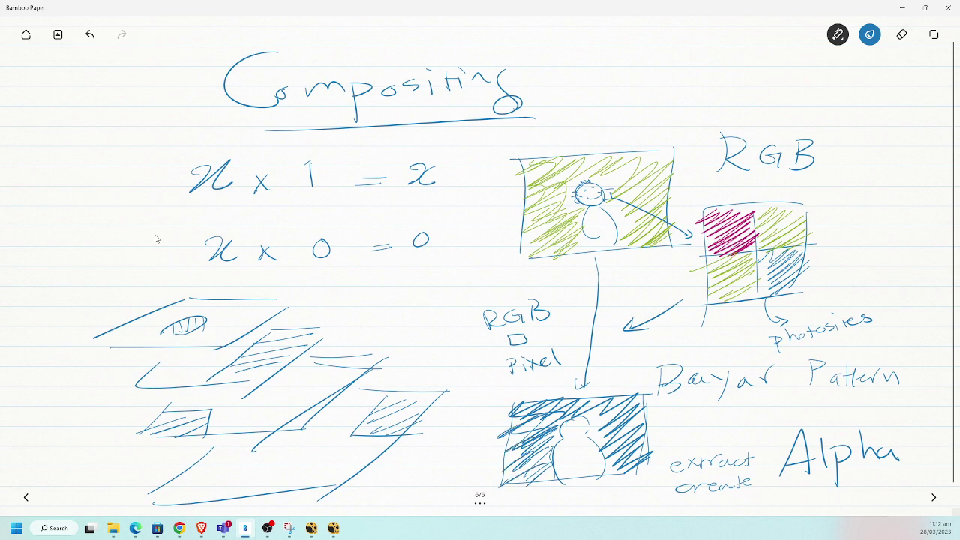
pyautogui.moveTo(638, 452)
pyautogui.mouseDown()
pyautogui.moveTo(620, 462)
pyautogui.moveTo(591, 448)
pyautogui.mouseUp()
# - Go to a new page, write "RGBA" and underline each of the four letters
pyautogui.click(934, 497)
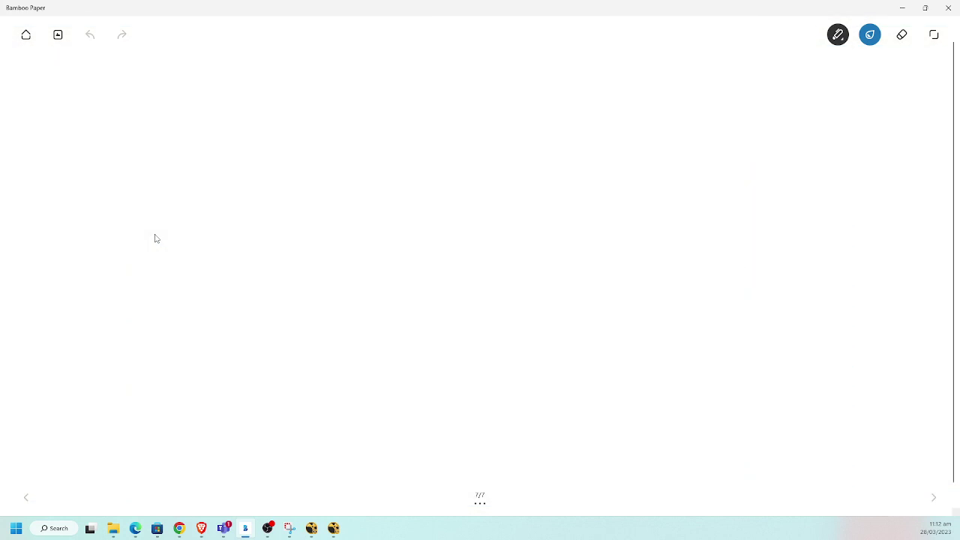
pyautogui.moveTo(202, 115)
pyautogui.mouseDown()
pyautogui.moveTo(184, 178)
pyautogui.moveTo(255, 169)
pyautogui.mouseUp()
pyautogui.moveTo(321, 126)
pyautogui.mouseDown()
pyautogui.moveTo(319, 164)
pyautogui.moveTo(368, 141)
pyautogui.moveTo(373, 160)
pyautogui.mouseUp()
pyautogui.moveTo(427, 161); pyautogui.dragTo(466, 155)
pyautogui.moveTo(439, 137); pyautogui.dragTo(512, 136)
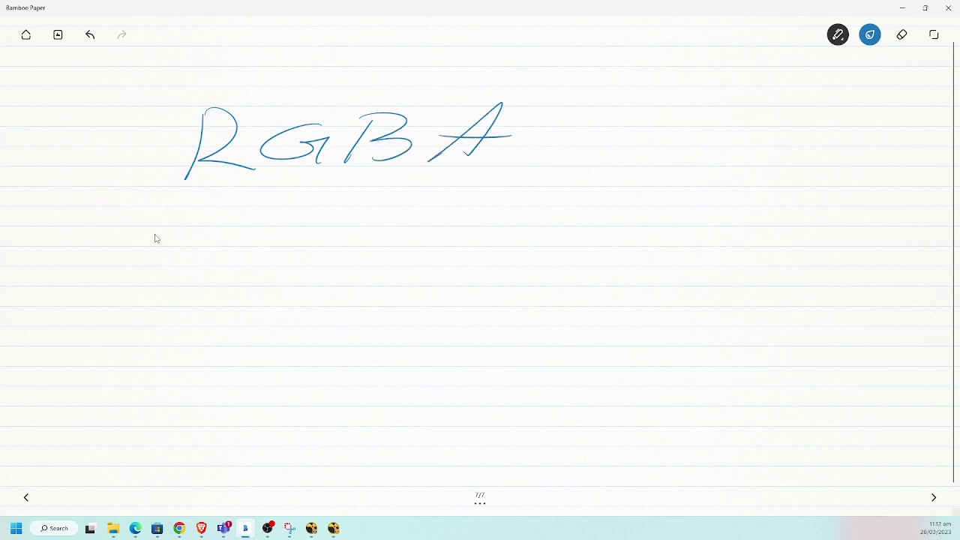
pyautogui.moveTo(181, 195); pyautogui.dragTo(221, 195)
pyautogui.moveTo(285, 192); pyautogui.dragTo(552, 183)
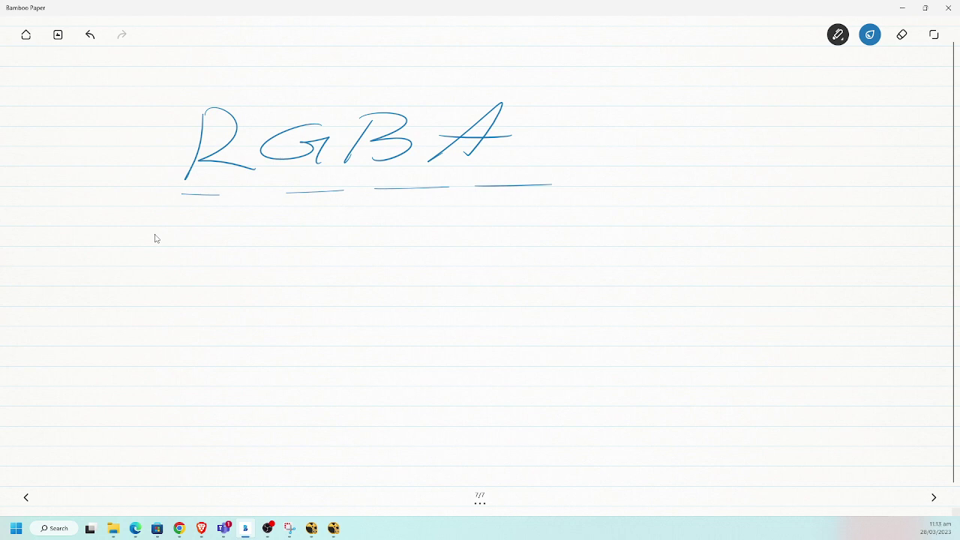
# - Switch to NukeStudio to look at the RoughCut timeline, and return to the NukeX comp script
pyautogui.moveTo(333, 528)
pyautogui.click(346, 463)
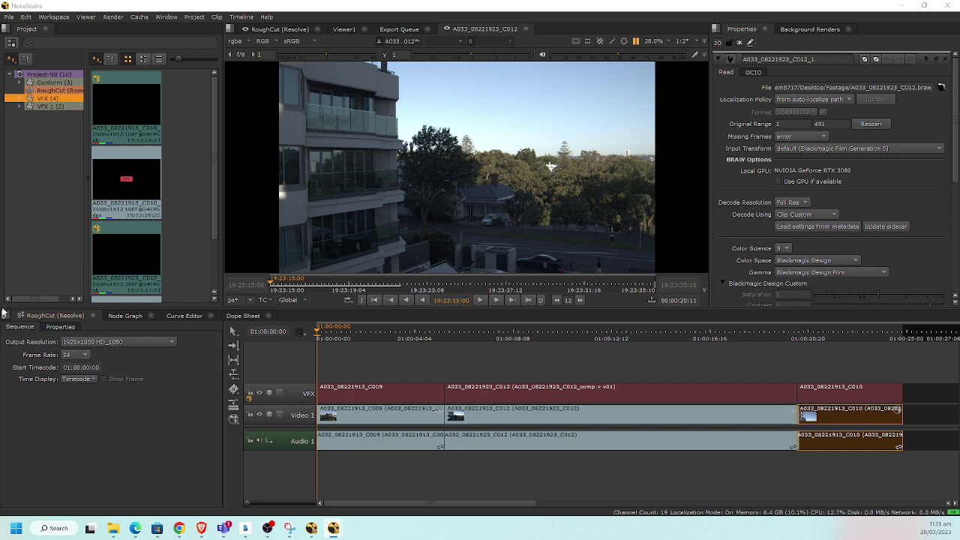
pyautogui.hotkey('alt', 'Tab')
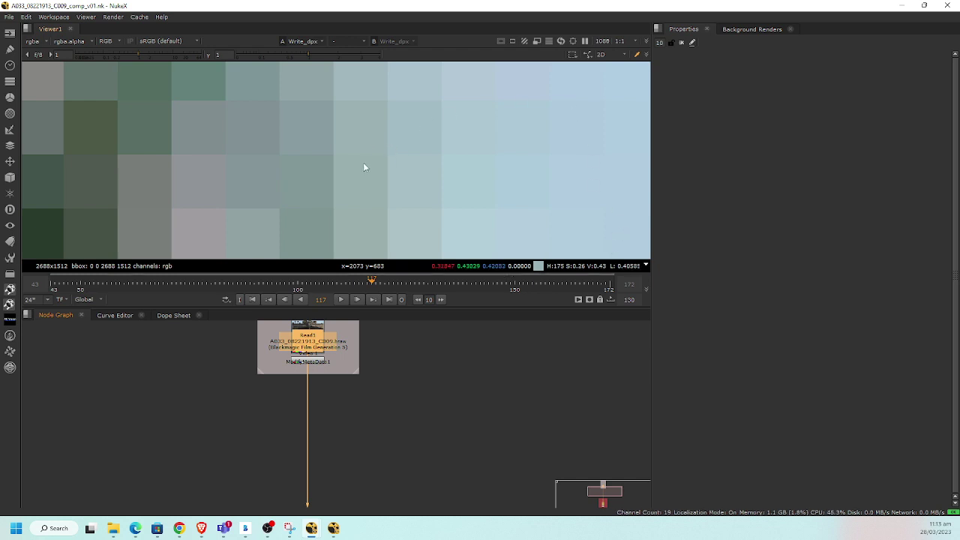
# - Fit the whole image in the viewer, enlarge the viewer area and scrub the footage to frame 98
pyautogui.press('f')
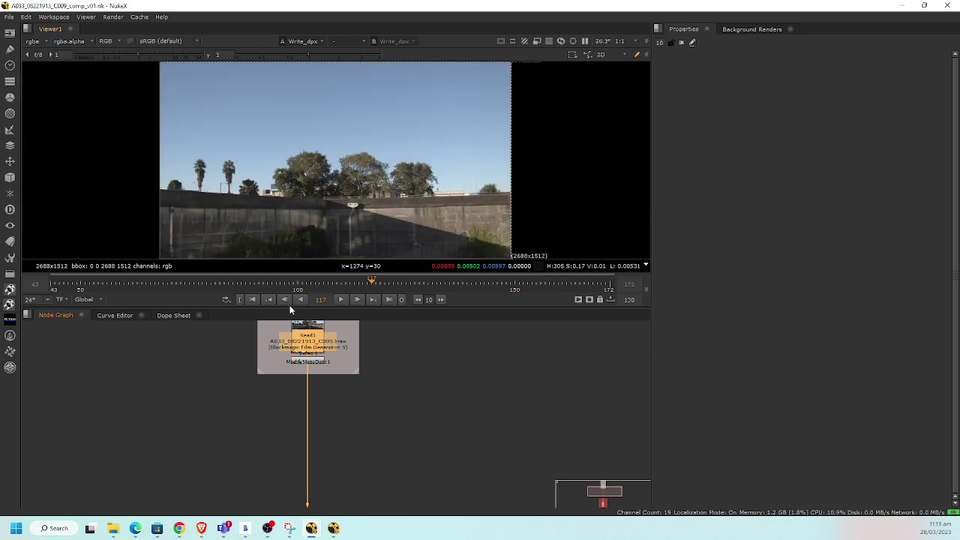
pyautogui.moveTo(289, 309); pyautogui.dragTo(268, 349)
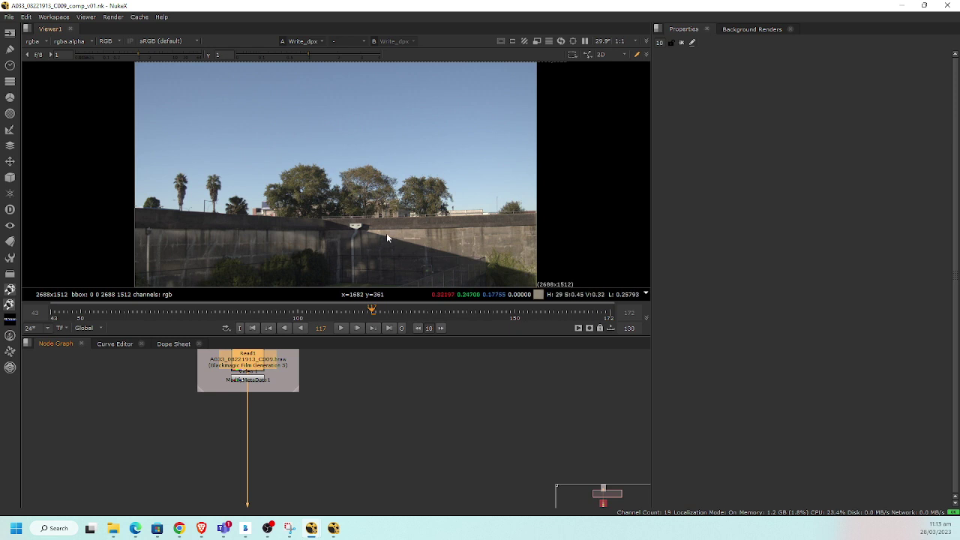
pyautogui.click(254, 310)
pyautogui.moveTo(253, 311); pyautogui.dragTo(287, 311)
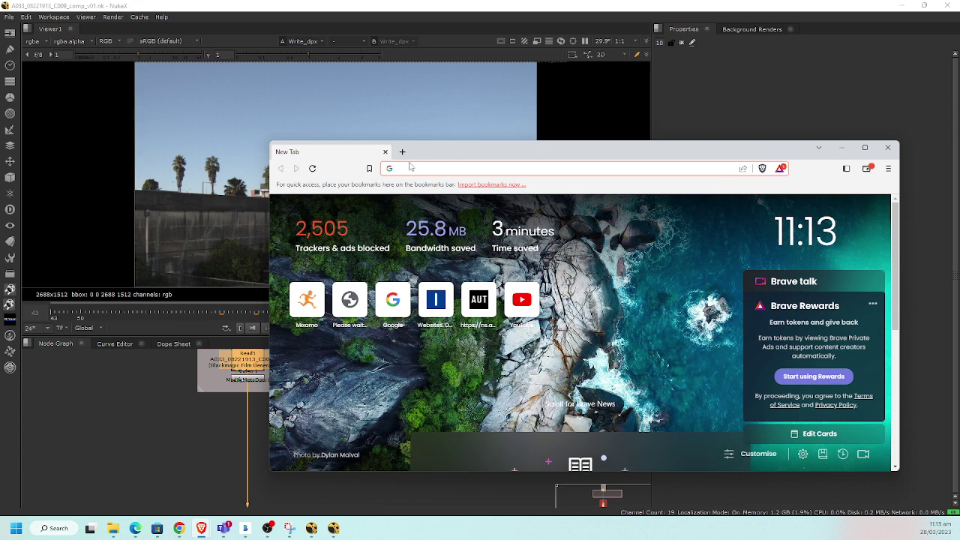
# - Switch to the Brave browser and search Google Images for "auckland morning sky"
pyautogui.write('auckland mo')
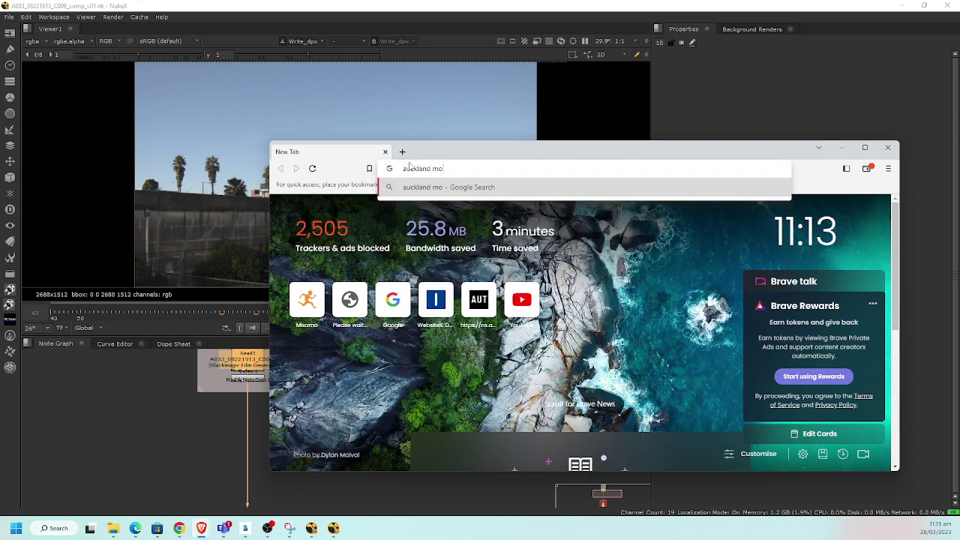
pyautogui.write('rning sky')
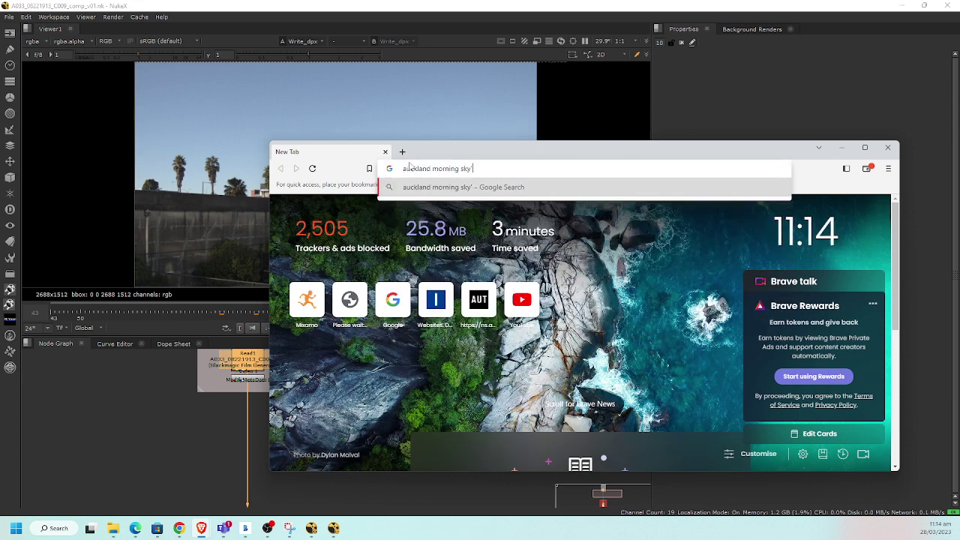
pyautogui.press('Return')
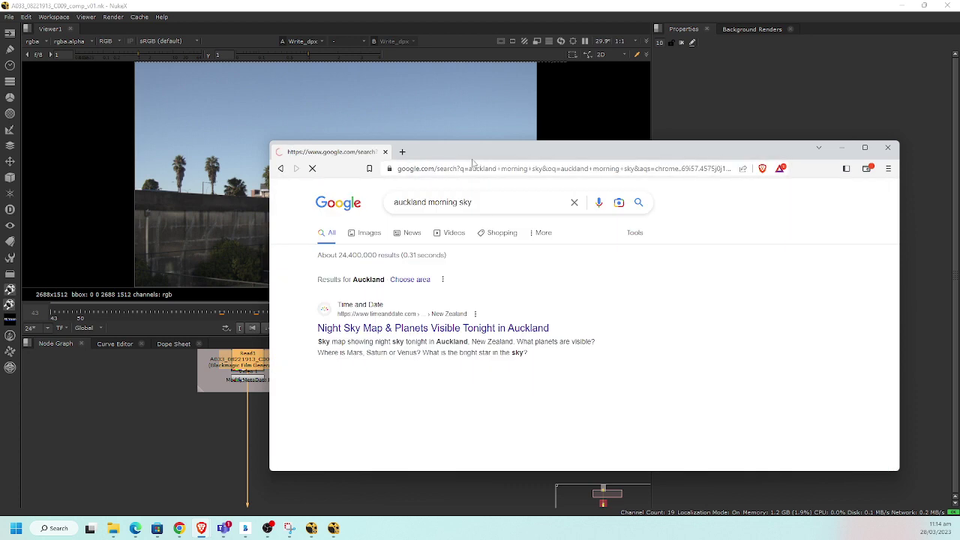
pyautogui.click(369, 244)
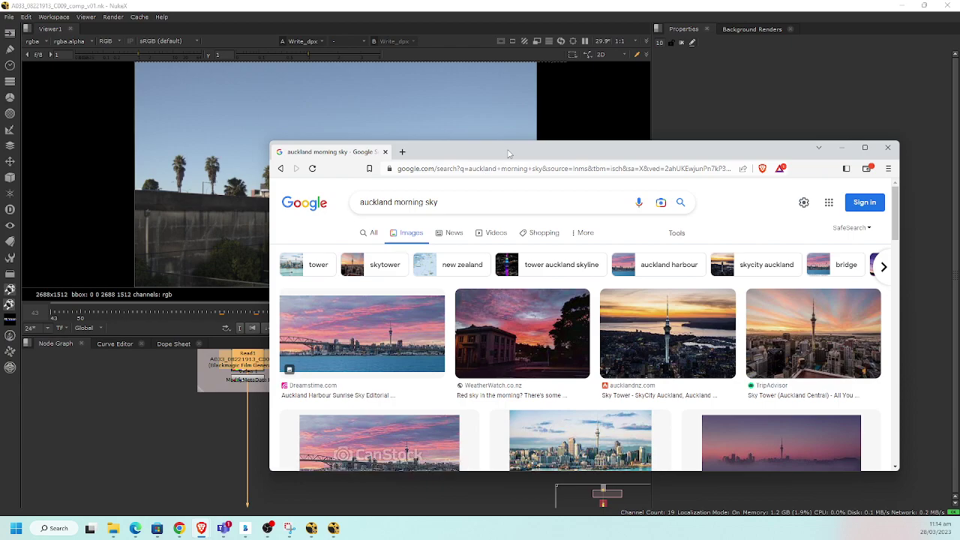
# - Move the browser window aside from the footage and browse the image results for a suitable sky
pyautogui.moveTo(508, 154); pyautogui.dragTo(588, 66)
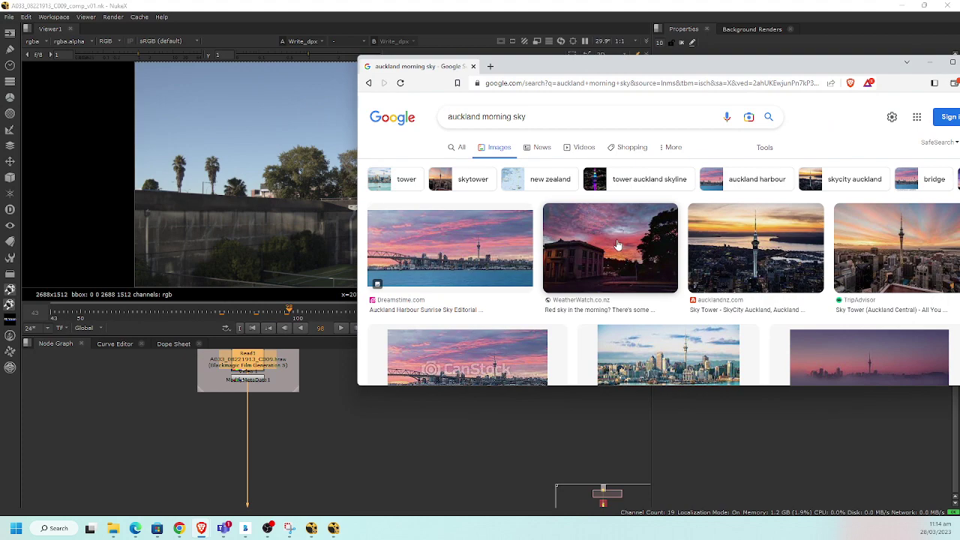
pyautogui.scroll(-3, 616, 245)
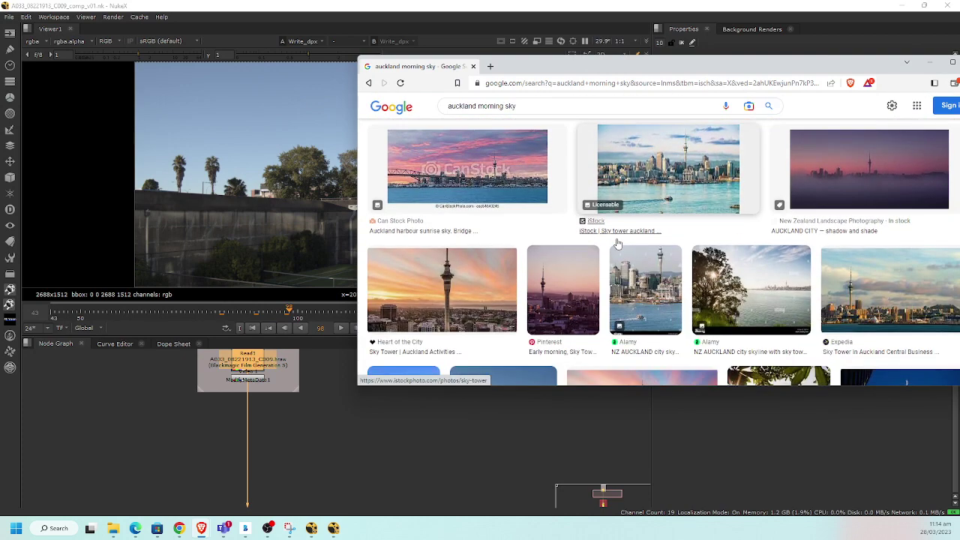
pyautogui.scroll(-3, 616, 244)
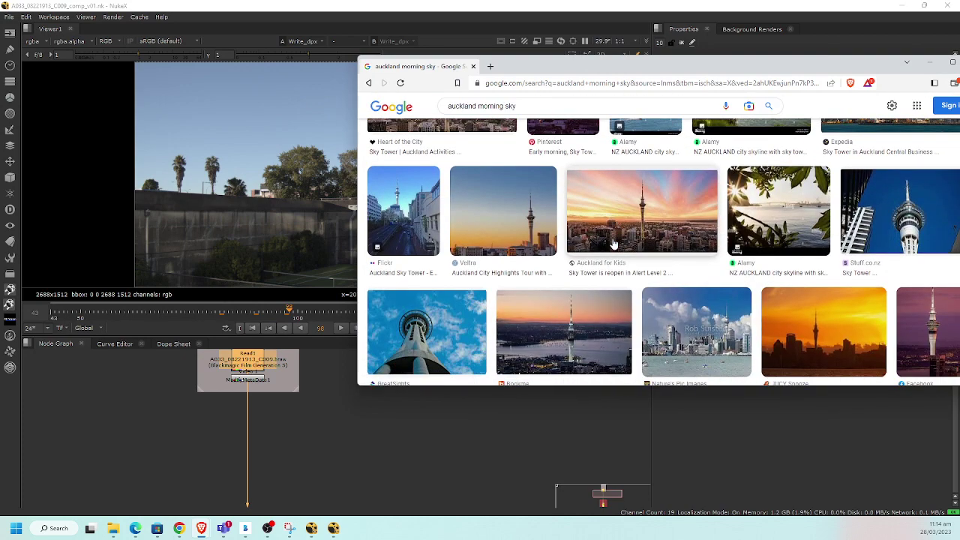
pyautogui.scroll(-5, 614, 244)
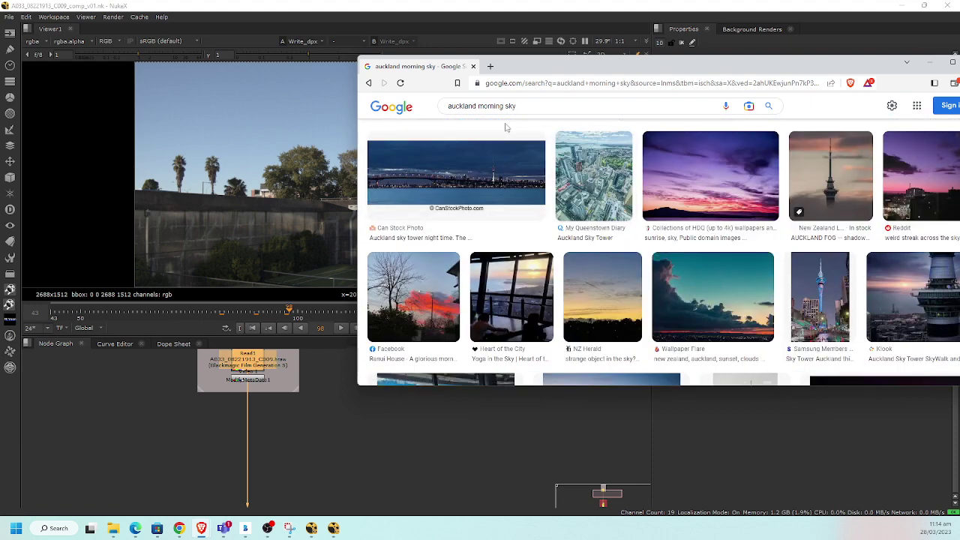
# - Search Google Images for "auckland sky" and preview the Travel Triangle image of the Sky Tower above the trees
pyautogui.doubleClick(491, 106)
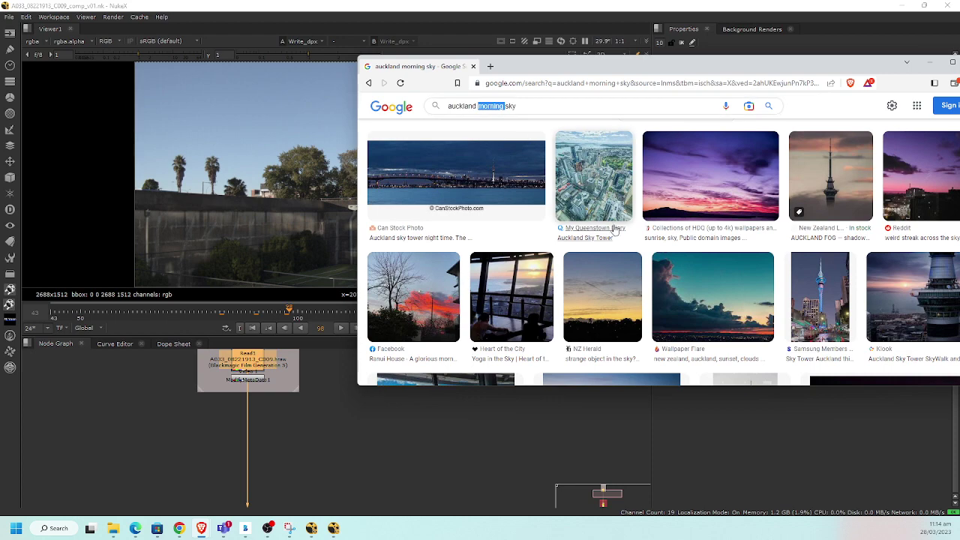
pyautogui.scroll(-2, 684, 278)
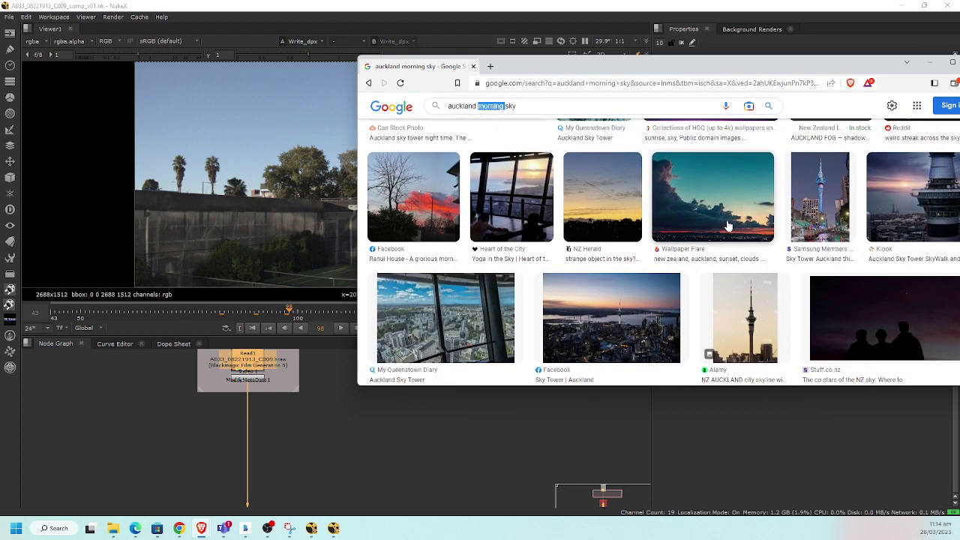
pyautogui.scroll(4, 701, 225)
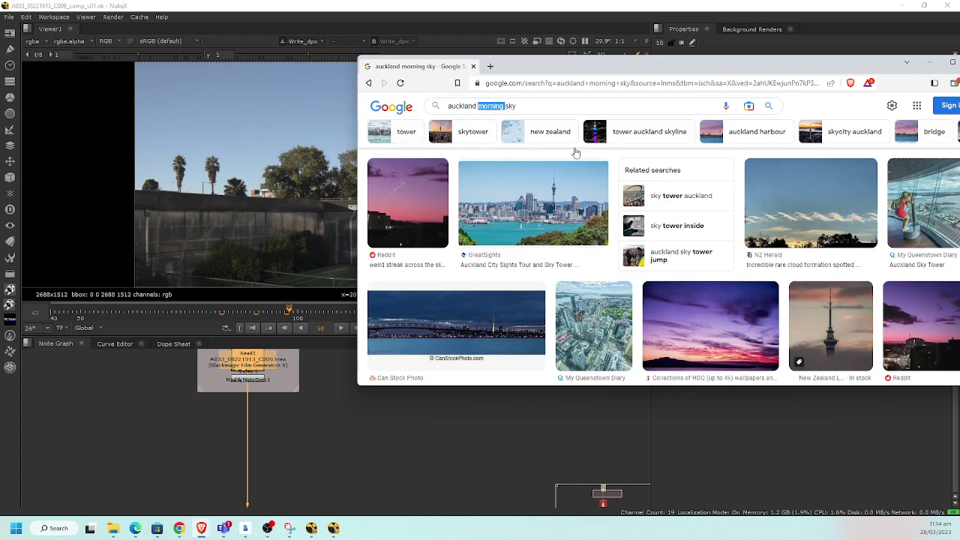
pyautogui.press('BackSpace')
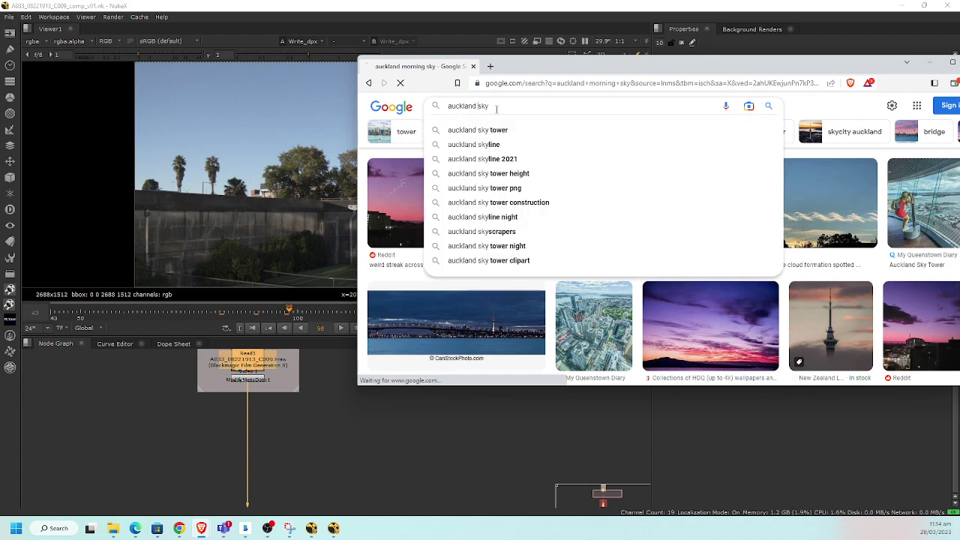
pyautogui.press('Return')
pyautogui.scroll(-3, 613, 192)
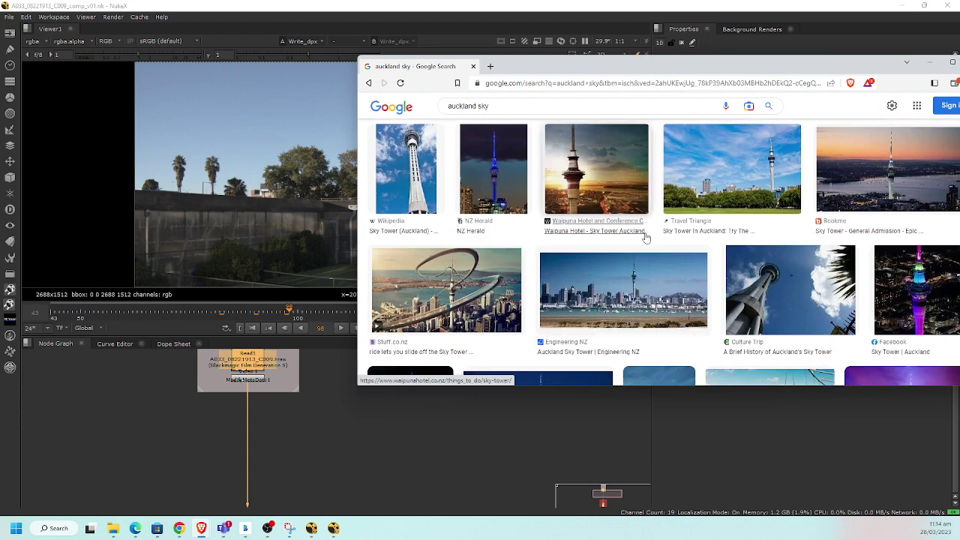
pyautogui.click(746, 179)
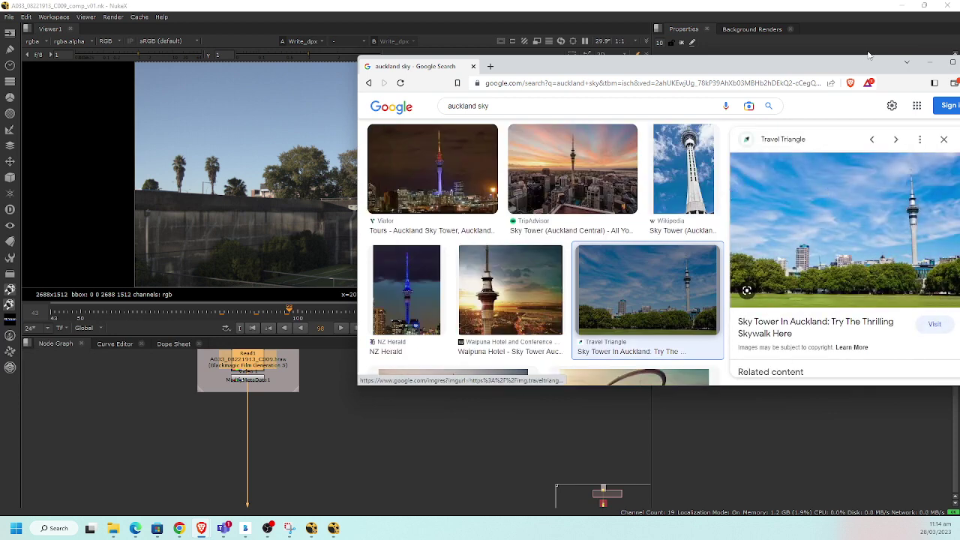
# - Bring the whole browser window into view and limit the image results to Large size
pyautogui.moveTo(850, 59); pyautogui.dragTo(652, 66)
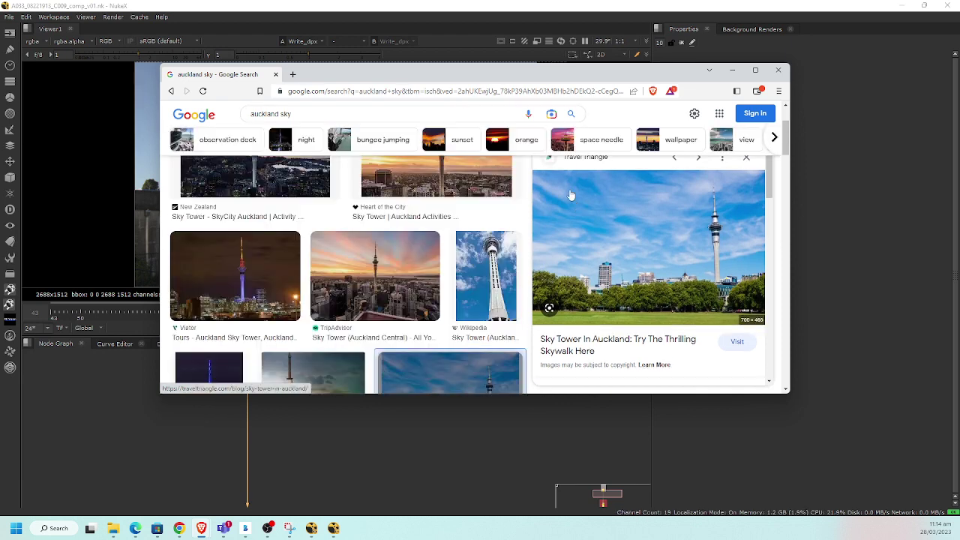
pyautogui.scroll(3, 525, 225)
pyautogui.click(567, 155)
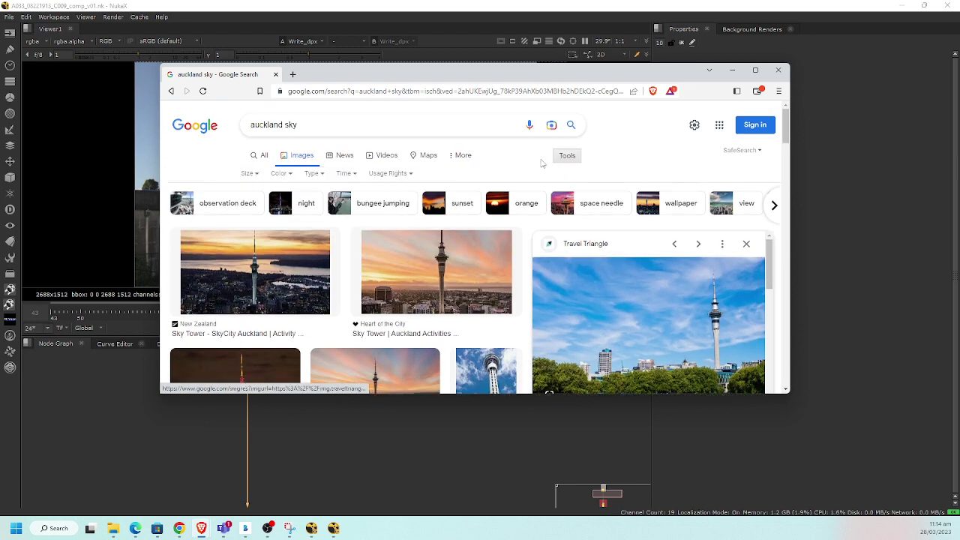
pyautogui.click(250, 173)
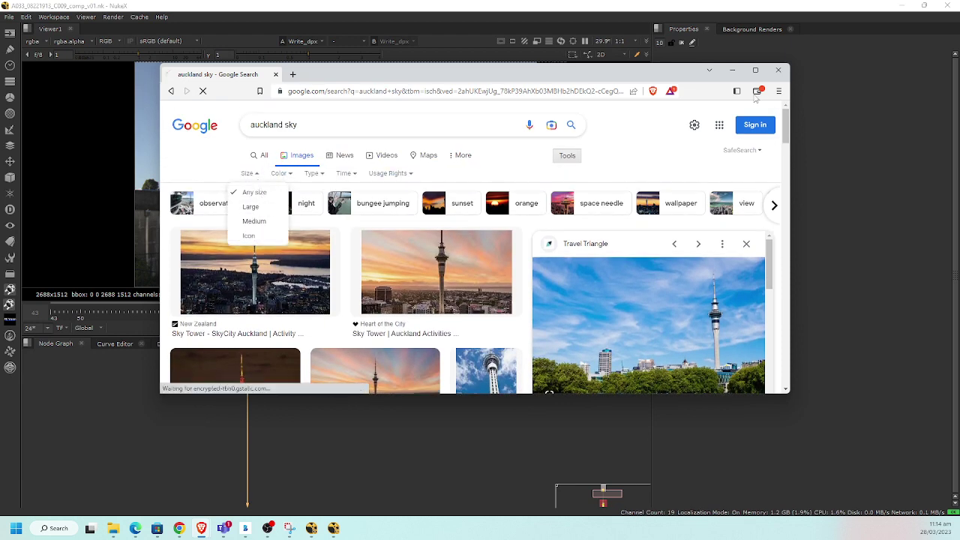
pyautogui.click(250, 206)
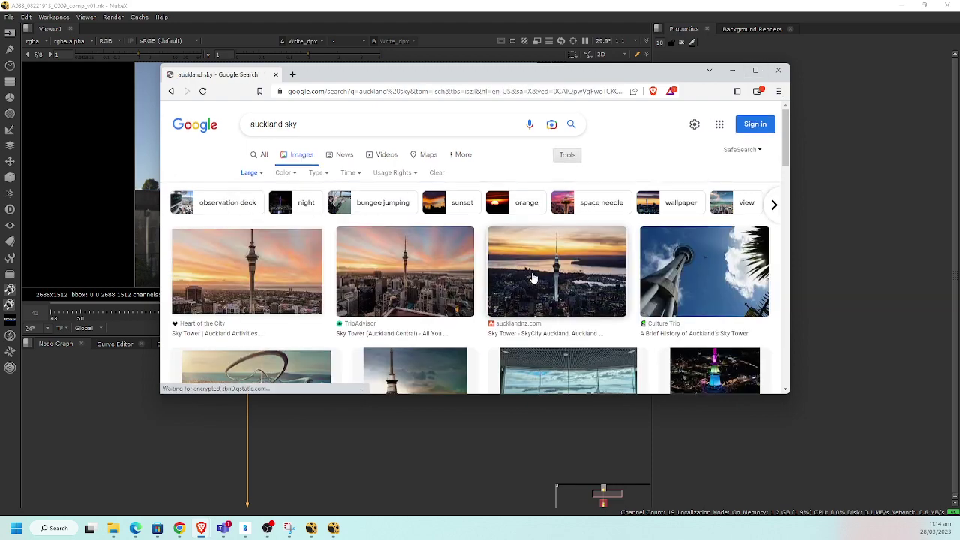
# - Browse the large image results and preview the Love New Zealand picture of the Auckland skyline under scattered clouds
pyautogui.scroll(-5, 532, 274)
pyautogui.scroll(-5, 528, 277)
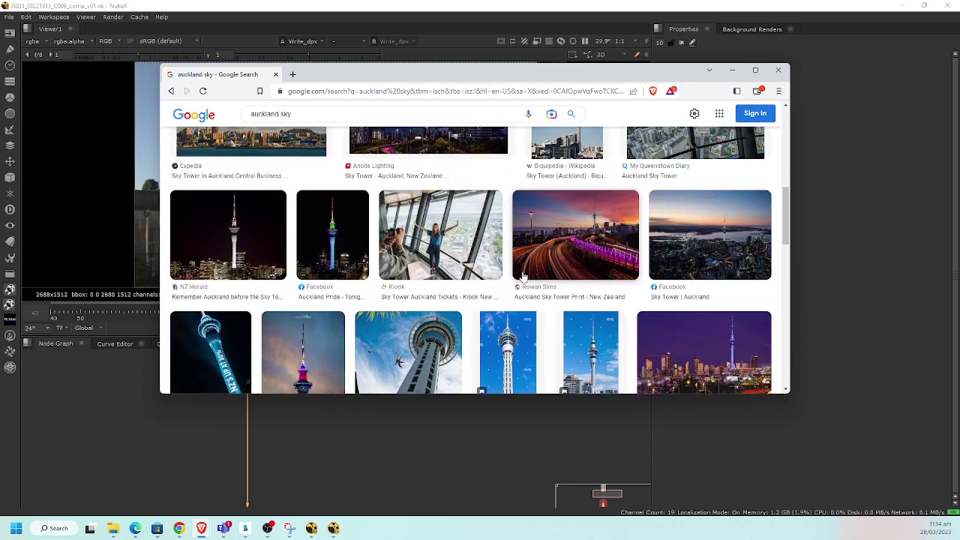
pyautogui.scroll(-5, 522, 277)
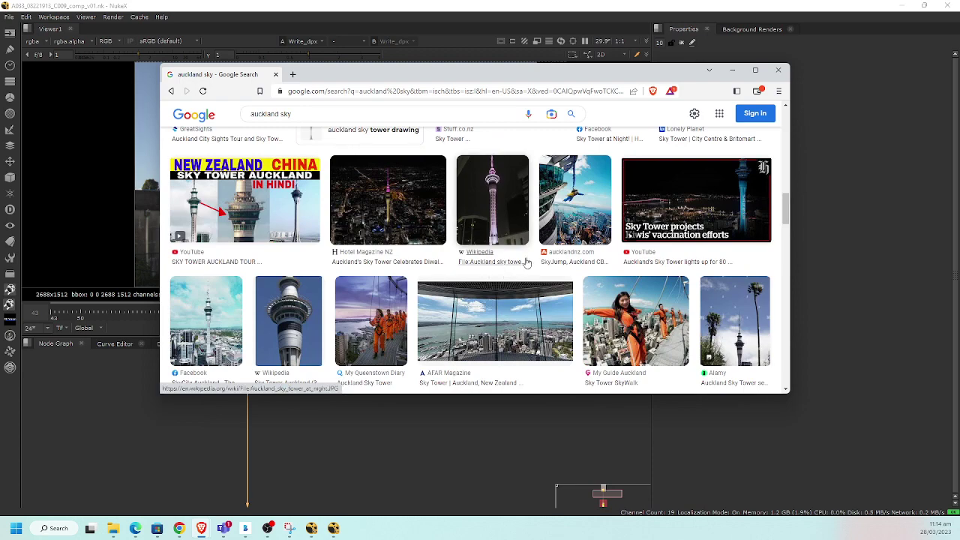
pyautogui.scroll(-5, 525, 263)
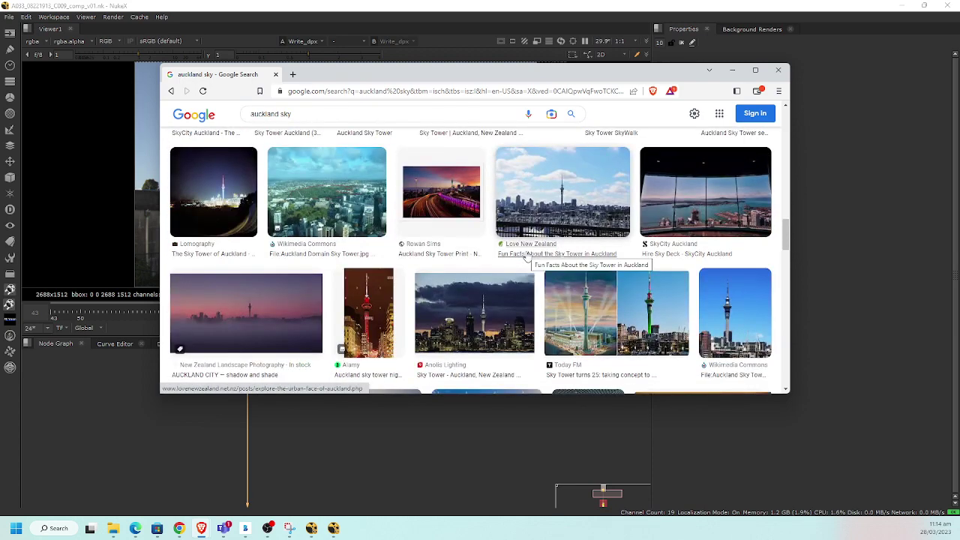
pyautogui.click(595, 198)
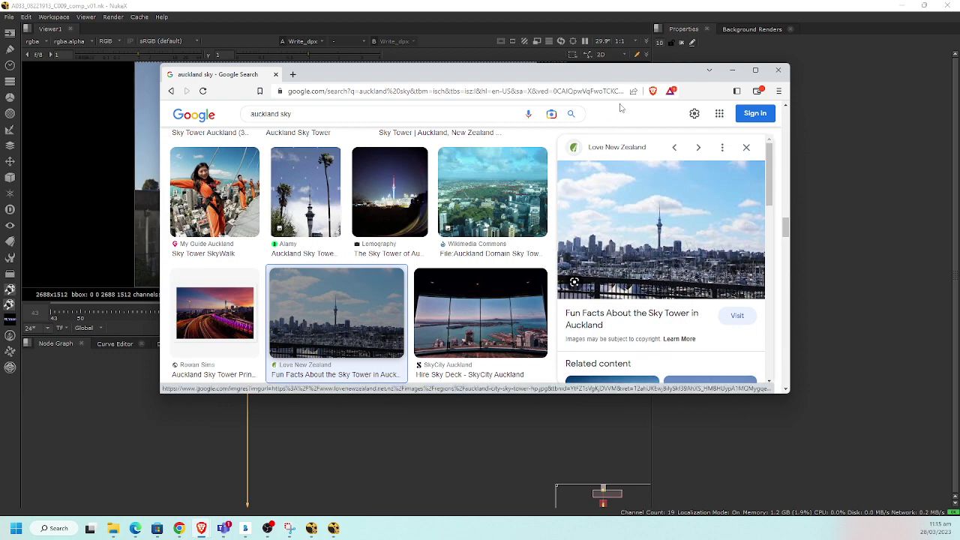
# - Shift the browser window to reveal more of the footage and examine further image results for a suitable sky
pyautogui.moveTo(635, 75); pyautogui.dragTo(739, 101)
pyautogui.scroll(-1, 583, 255)
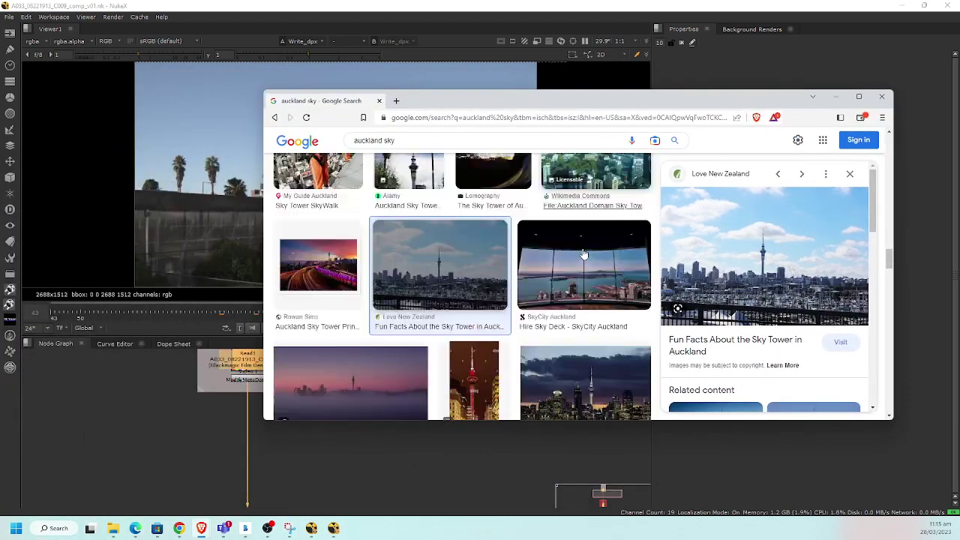
pyautogui.scroll(-5, 584, 255)
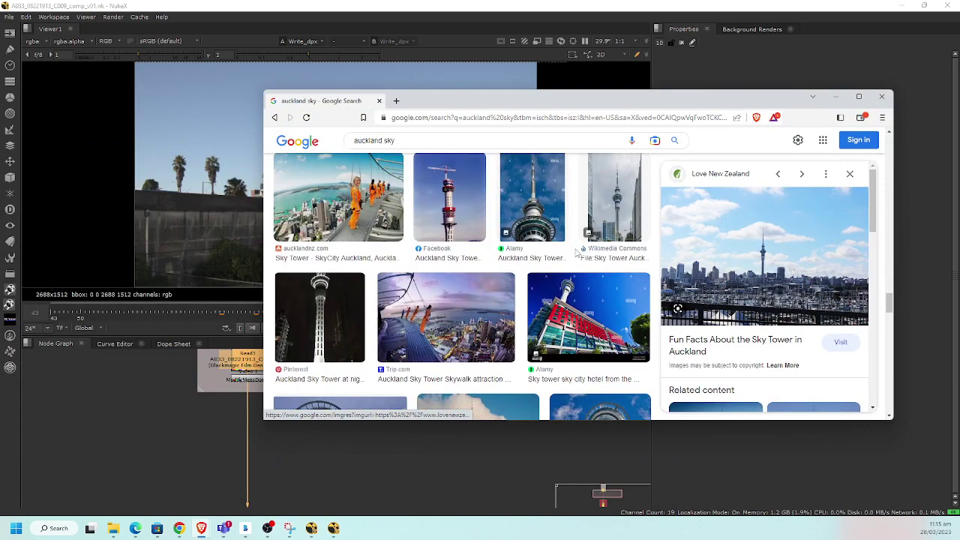
pyautogui.scroll(-8, 576, 252)
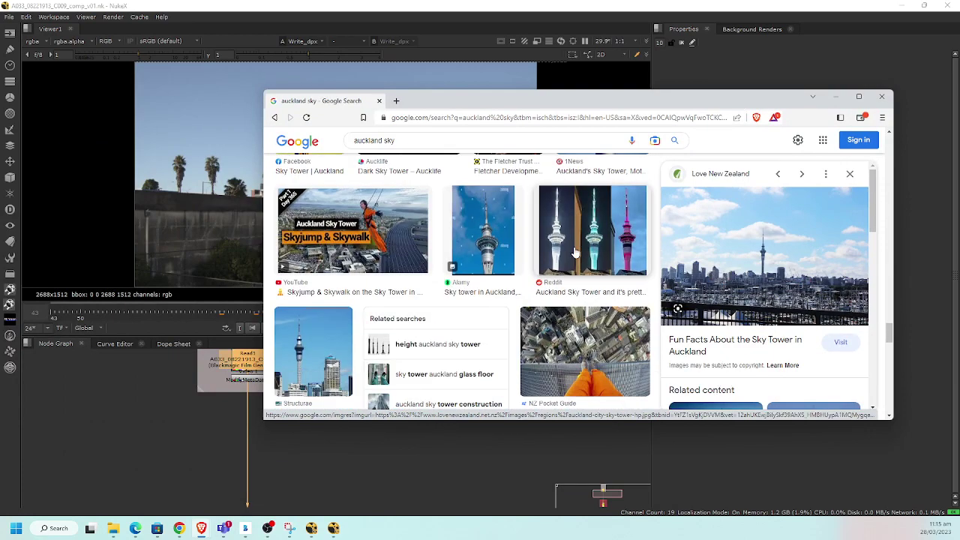
pyautogui.scroll(-10, 576, 252)
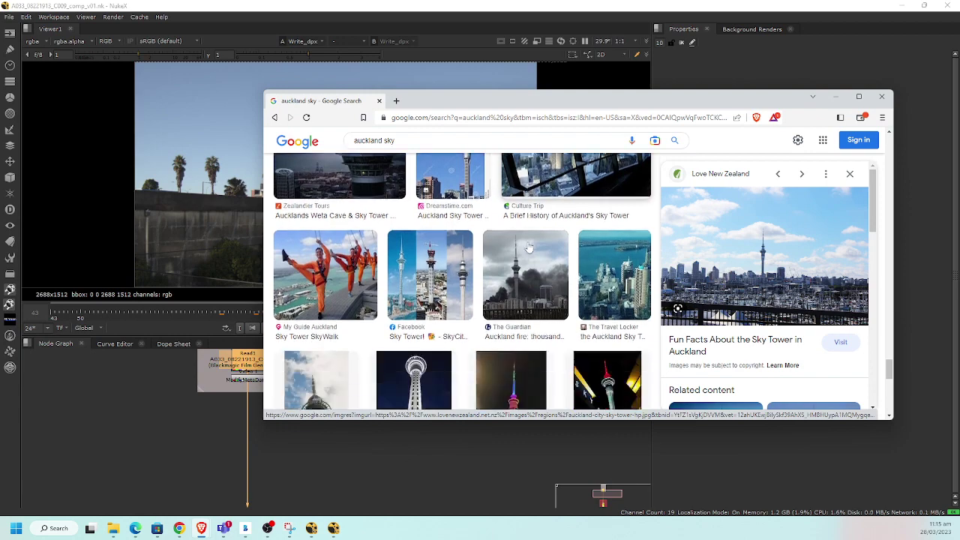
pyautogui.scroll(-10, 536, 259)
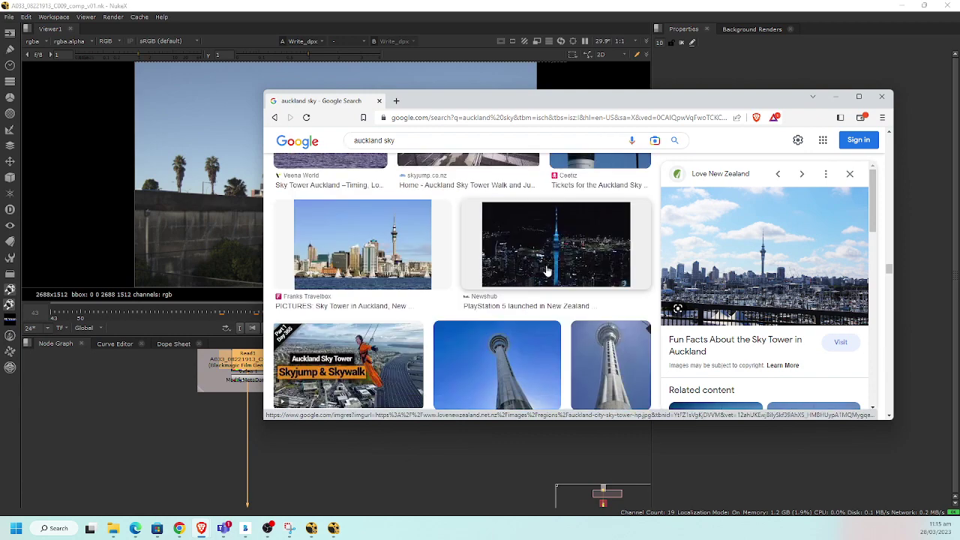
pyautogui.scroll(-3, 546, 264)
pyautogui.scroll(-10, 545, 259)
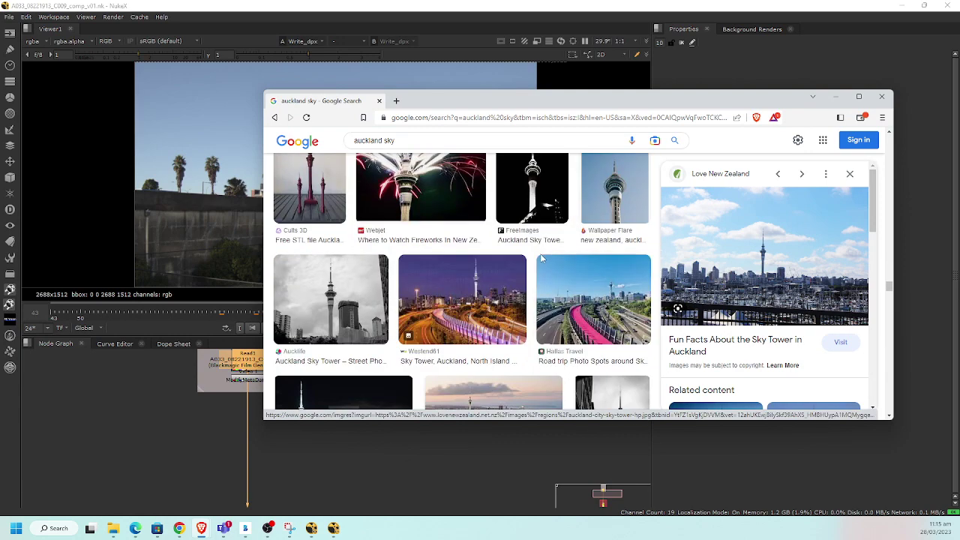
pyautogui.scroll(-3, 542, 259)
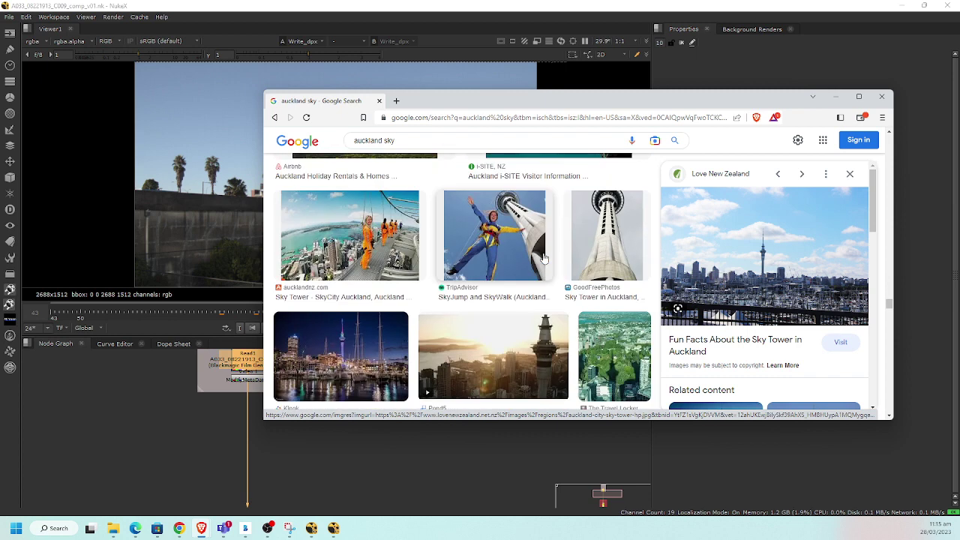
# - Return to the results without the size filter and try to save the Travel Triangle Sky Tower image, checking its file type
pyautogui.click(275, 118)
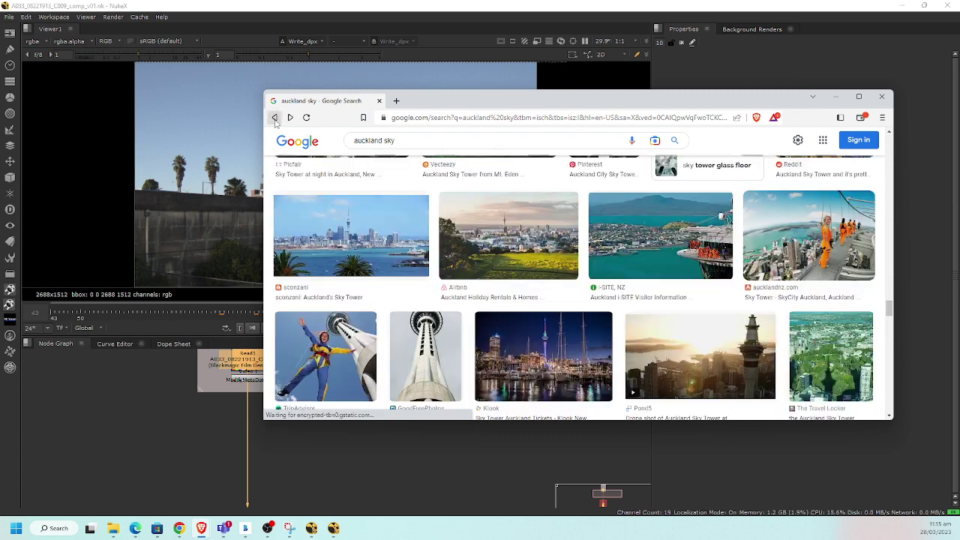
pyautogui.click(275, 119)
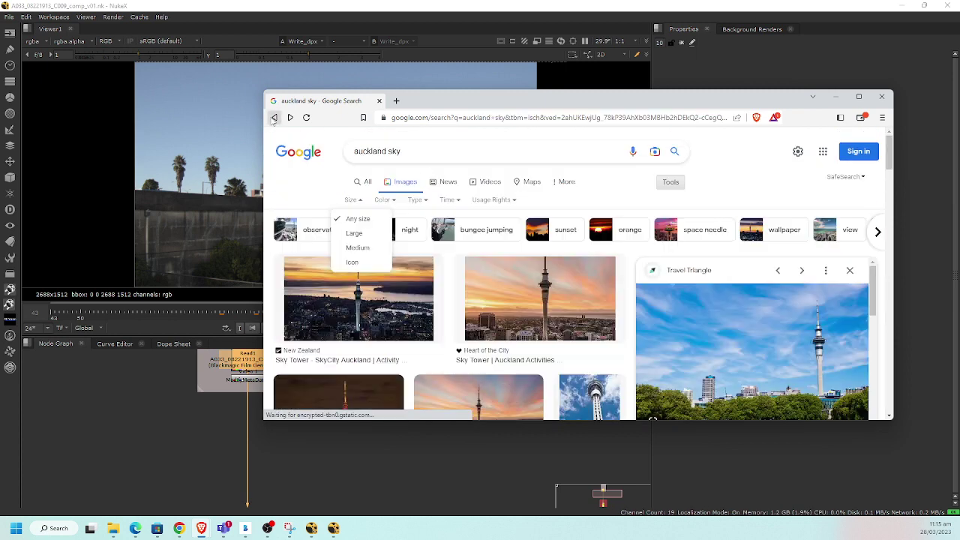
pyautogui.rightClick(746, 321)
pyautogui.click(791, 243)
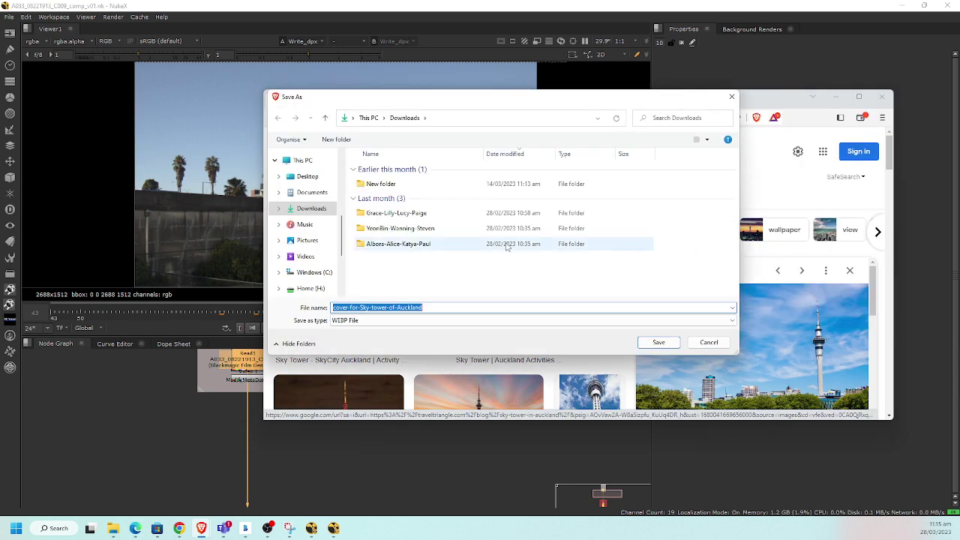
pyautogui.click(399, 323)
pyautogui.click(399, 323)
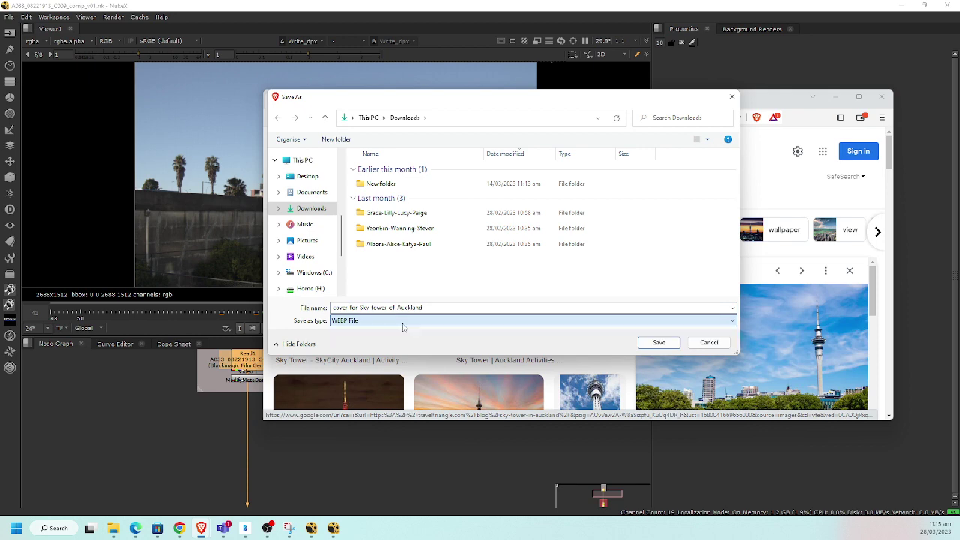
pyautogui.click(709, 342)
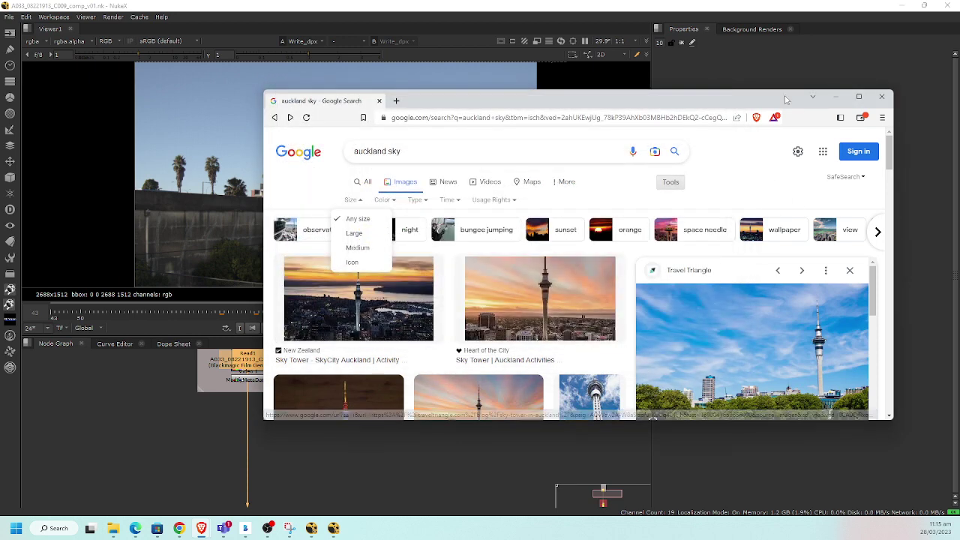
# - Reposition the browser window and search Google Images for "sky"
pyautogui.moveTo(777, 95); pyautogui.dragTo(731, 77)
pyautogui.doubleClick(316, 133)
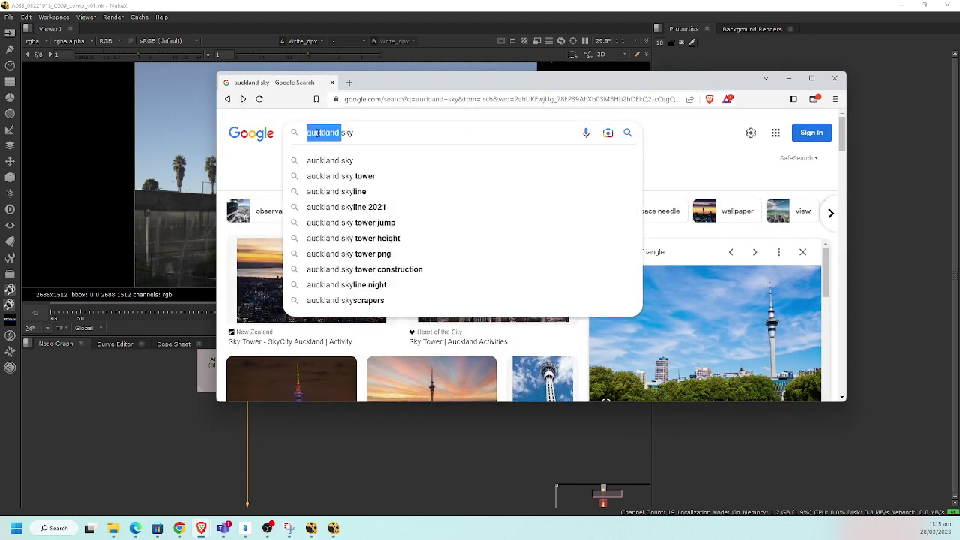
pyautogui.press('BackSpace')
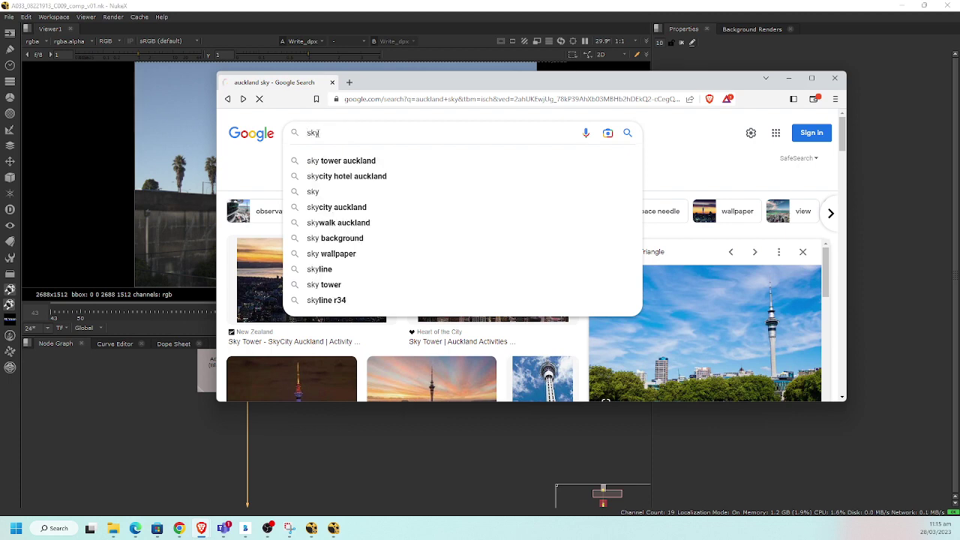
pyautogui.press('Return')
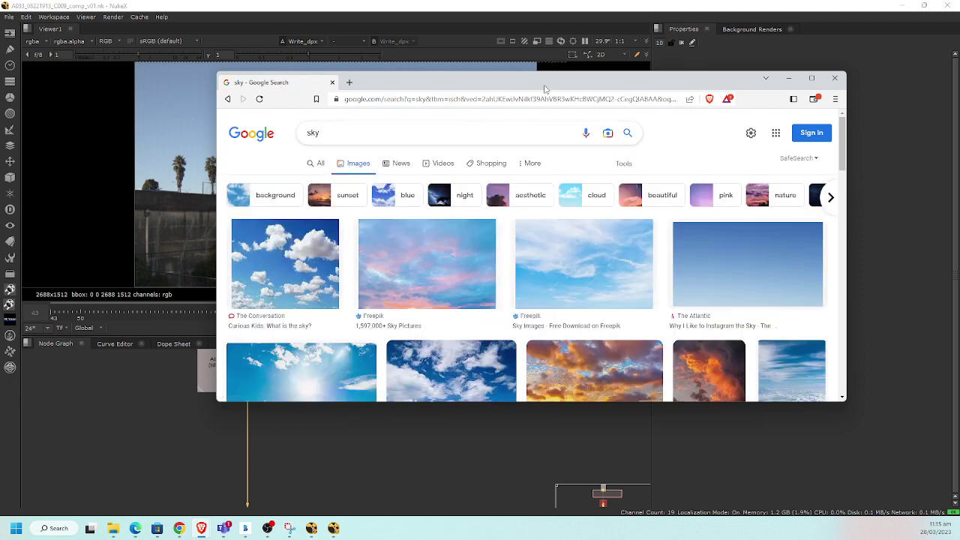
# - Move the browser window beside the footage, search Google Images for "morning sky" and look through the results
pyautogui.moveTo(545, 89); pyautogui.dragTo(687, 72)
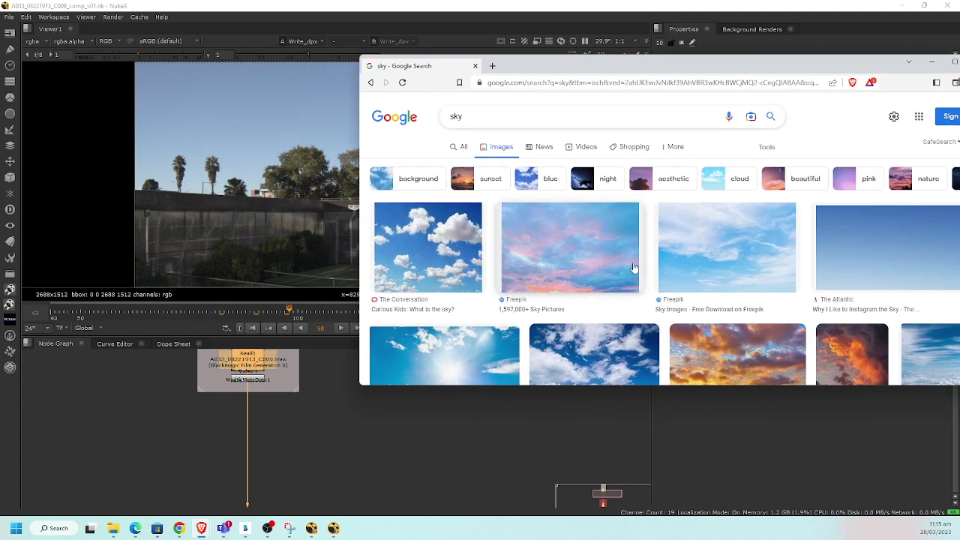
pyautogui.click(464, 115)
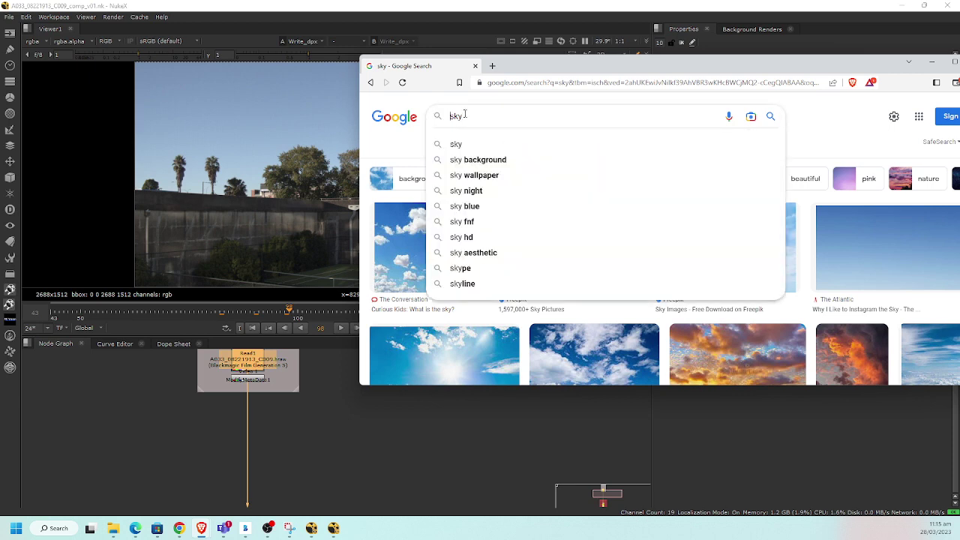
pyautogui.write('morning')
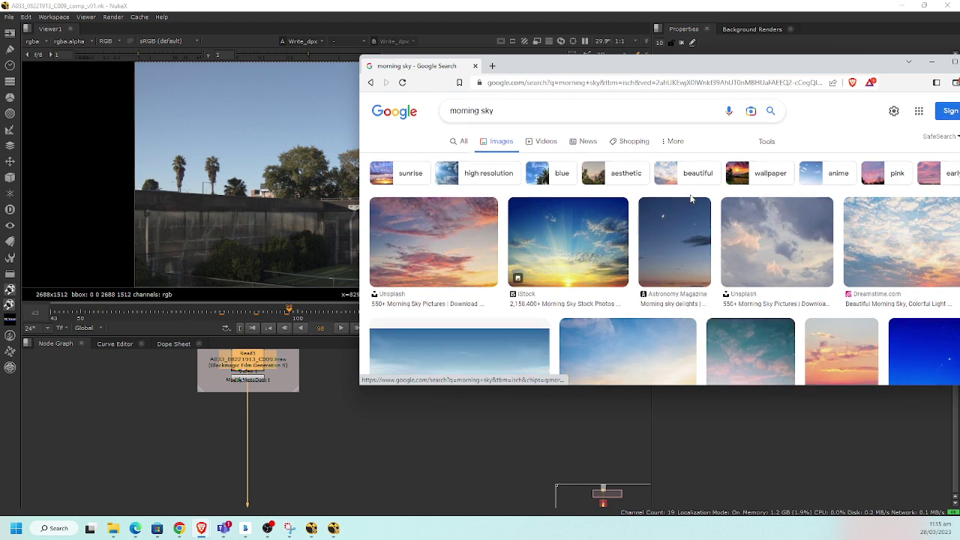
pyautogui.scroll(-1, 691, 199)
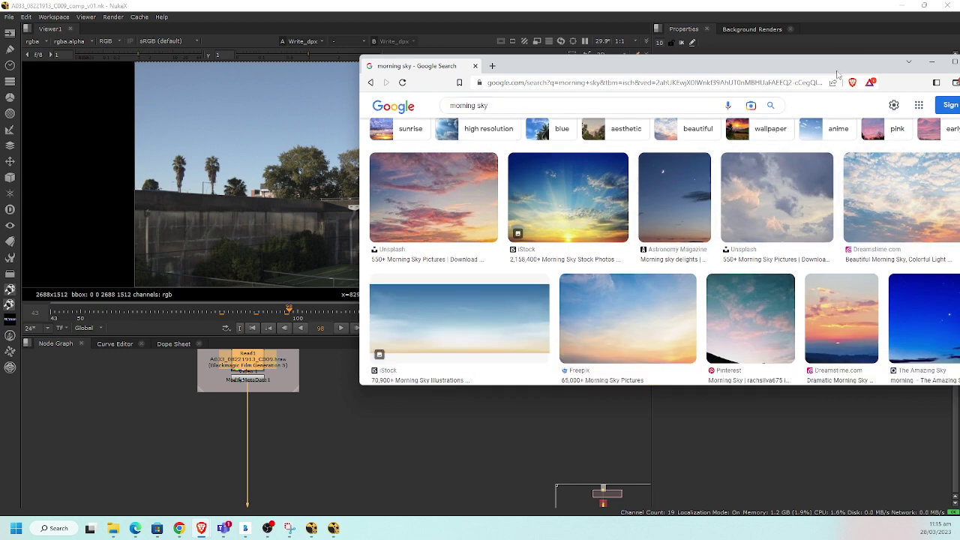
# - Narrow the browser window so it sits beside the footage, and return to the NukeX viewer with the whole frame in view
pyautogui.moveTo(837, 72); pyautogui.dragTo(514, 119)
pyautogui.moveTo(243, 113); pyautogui.dragTo(522, 113)
pyautogui.scroll(-1, 385, 135)
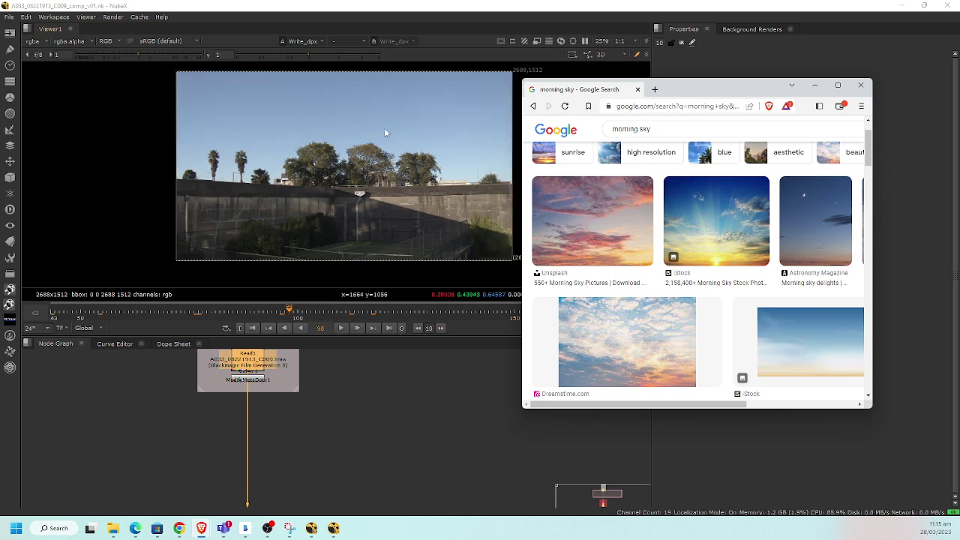
pyautogui.click(360, 139)
pyautogui.scroll(-3, 310, 145)
pyautogui.press('f')
pyautogui.moveTo(392, 139); pyautogui.dragTo(281, 144)
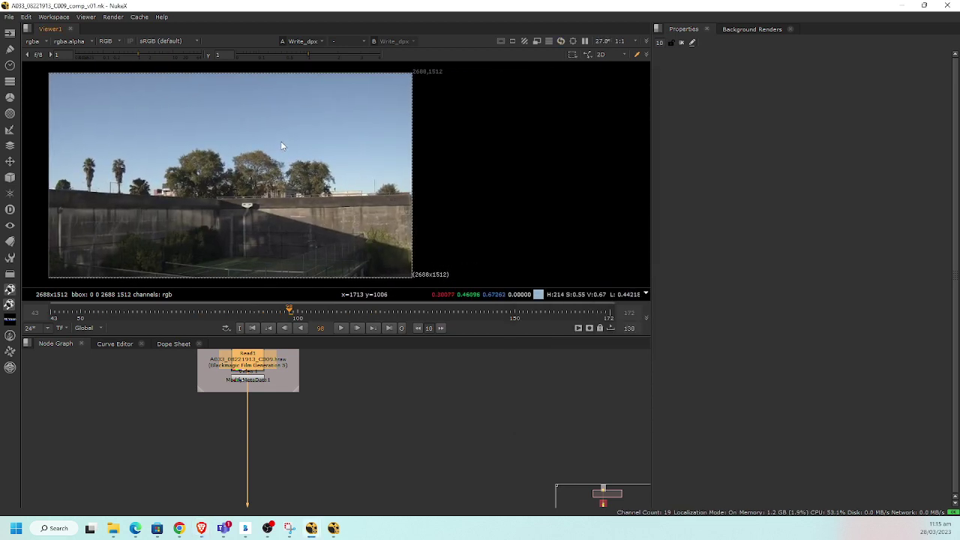
# - Arrange the NukeX and browser windows side by side and widen the viewer so the footage shows beside the sky results
pyautogui.hotkey('alt', 'Tab')
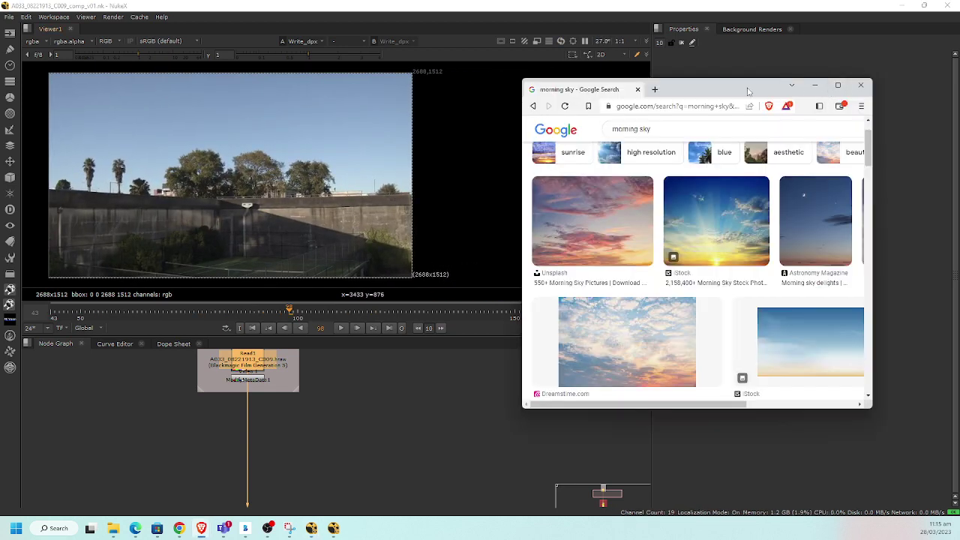
pyautogui.moveTo(715, 89); pyautogui.dragTo(959, 90)
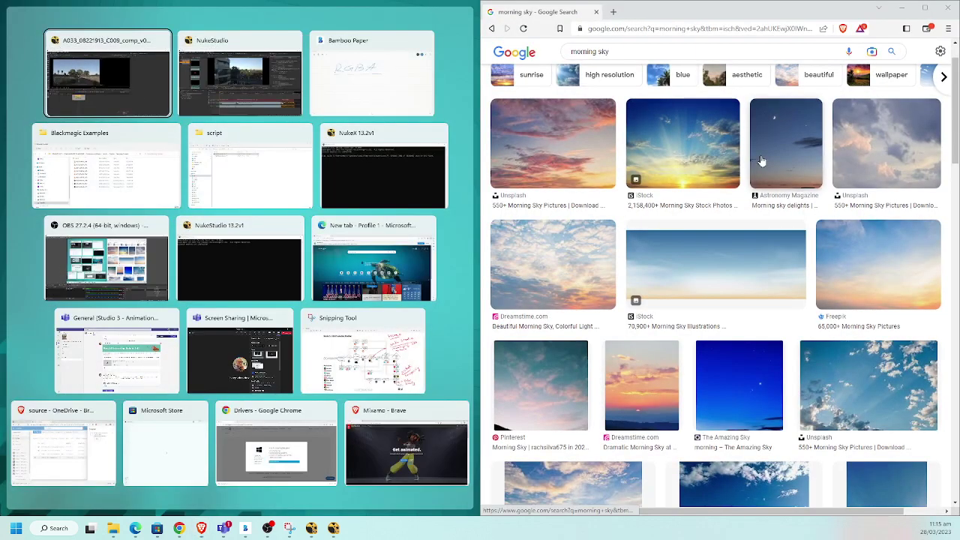
pyautogui.click(110, 73)
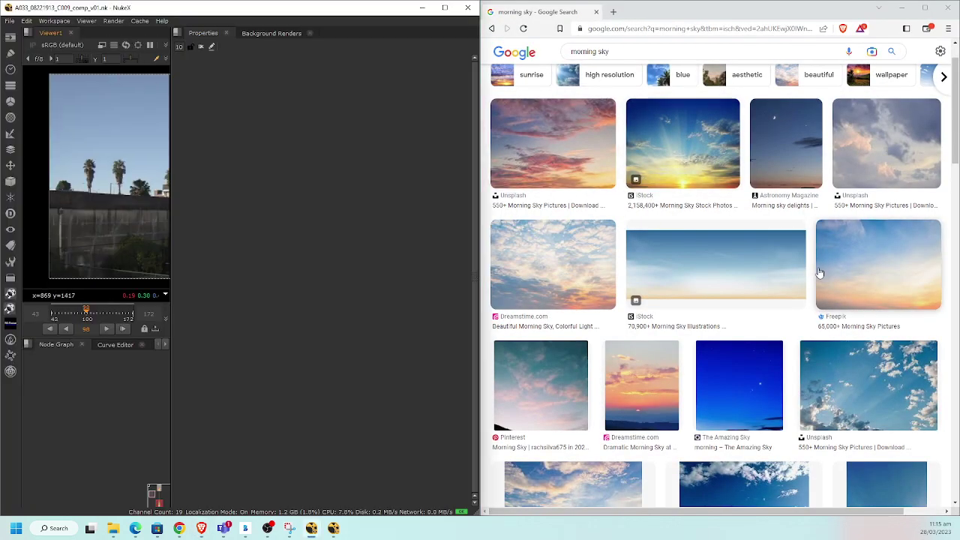
pyautogui.scroll(-1, 752, 254)
pyautogui.scroll(-1, 752, 255)
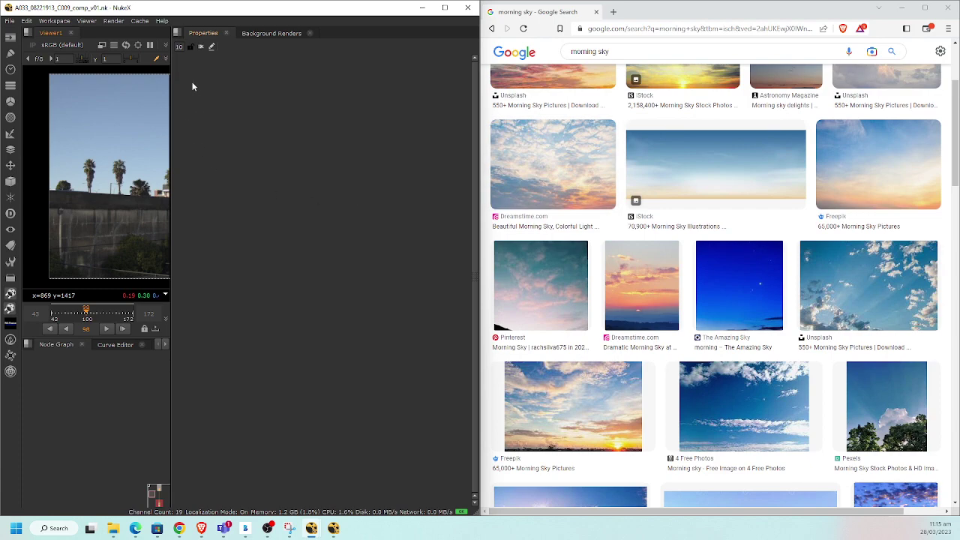
pyautogui.moveTo(173, 85); pyautogui.dragTo(377, 98)
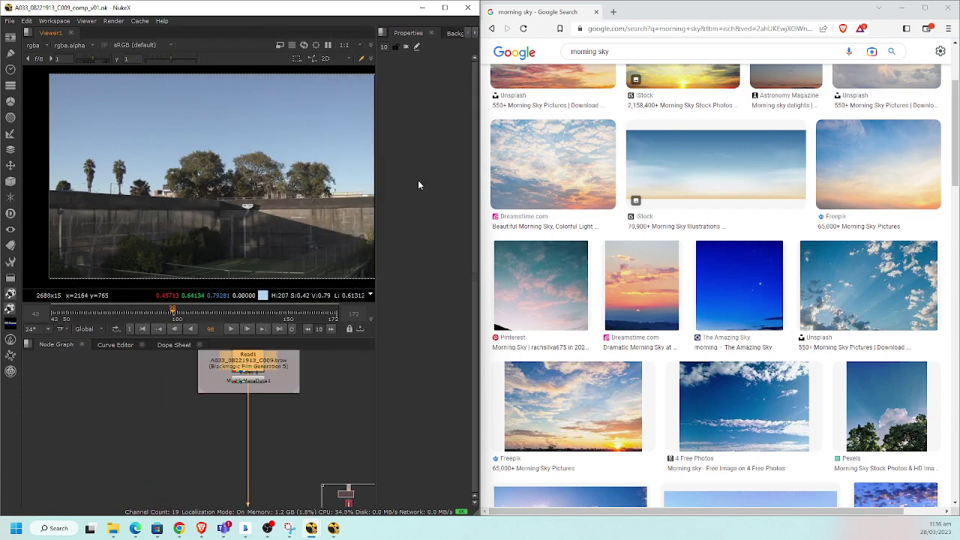
# - Open the Freepik morning sky image with the low sun from the results and start saving its full-resolution version
pyautogui.scroll(-4, 735, 285)
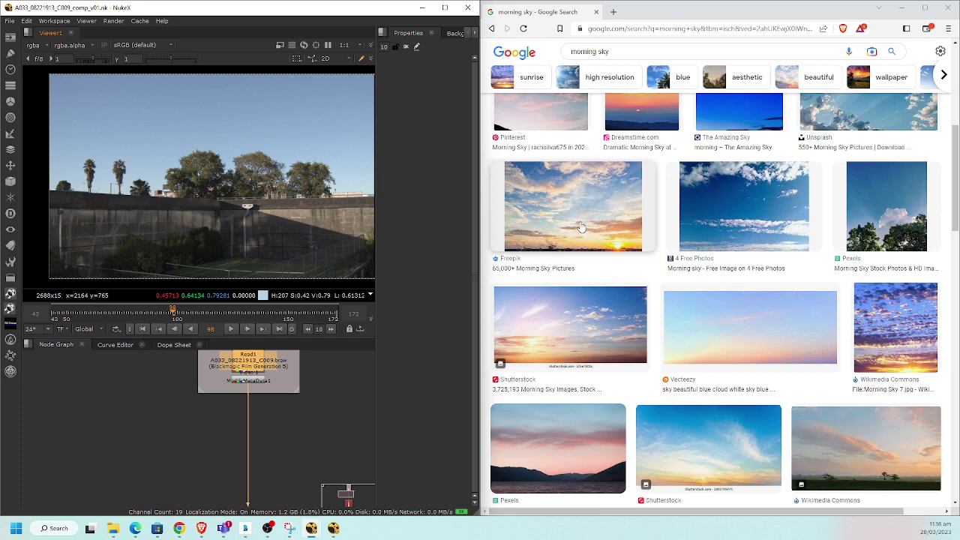
pyautogui.click(581, 227)
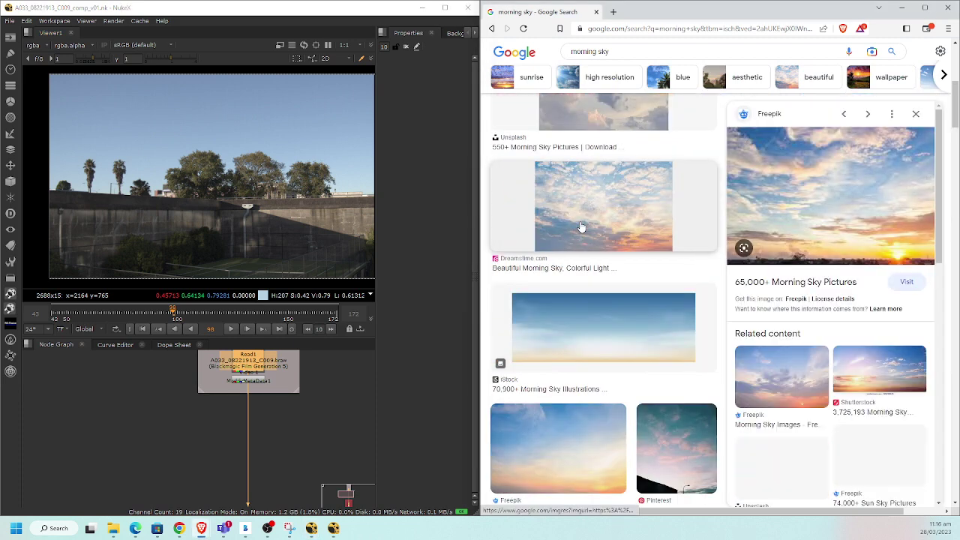
pyautogui.rightClick(802, 196)
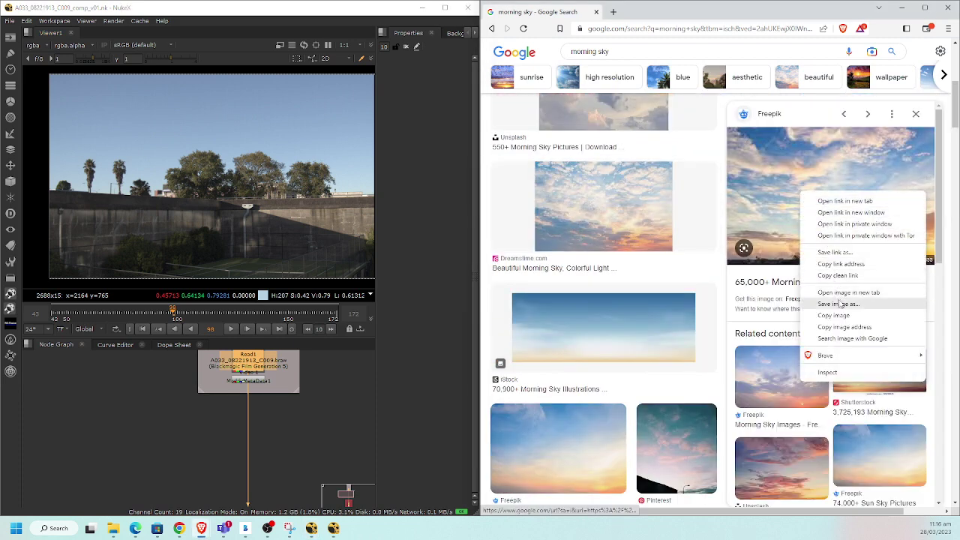
pyautogui.click(838, 303)
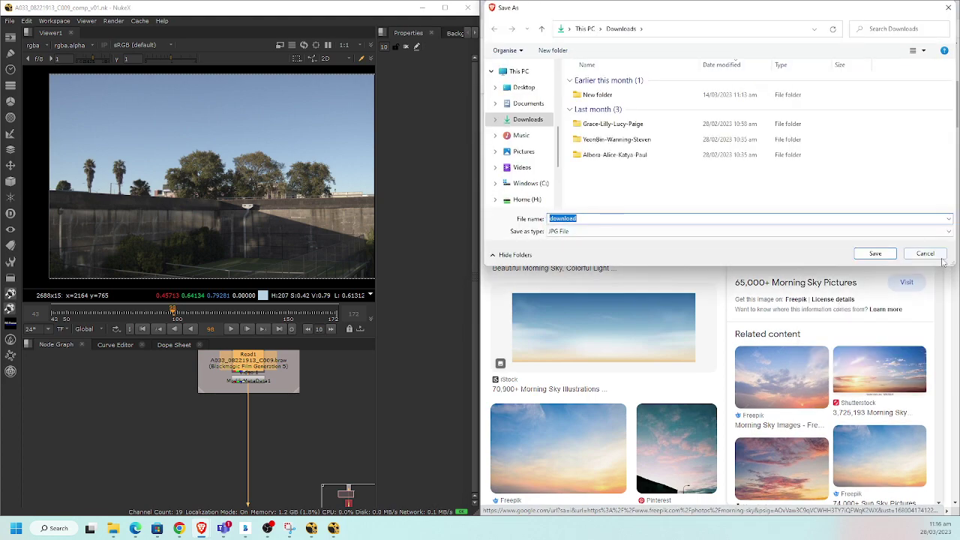
pyautogui.click(888, 252)
pyautogui.rightClick(838, 189)
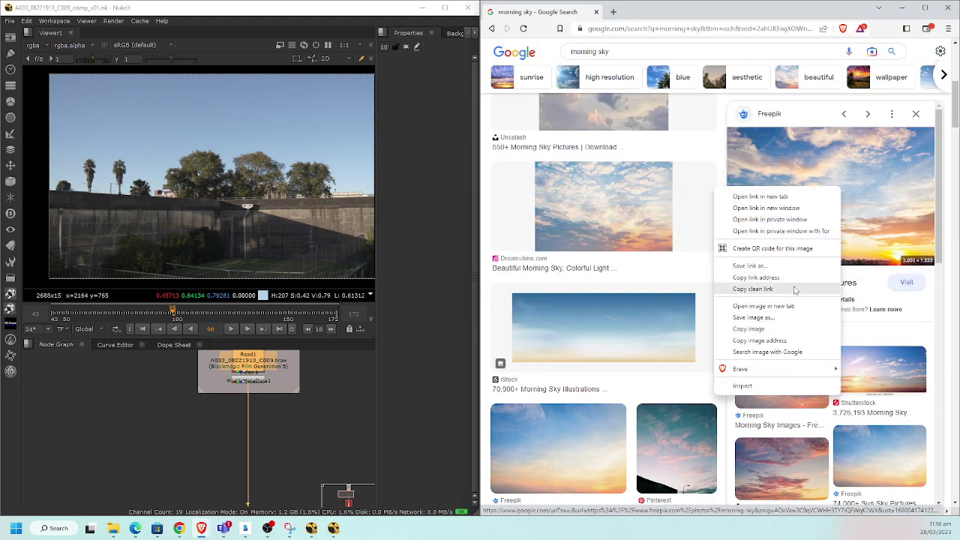
pyautogui.click(804, 318)
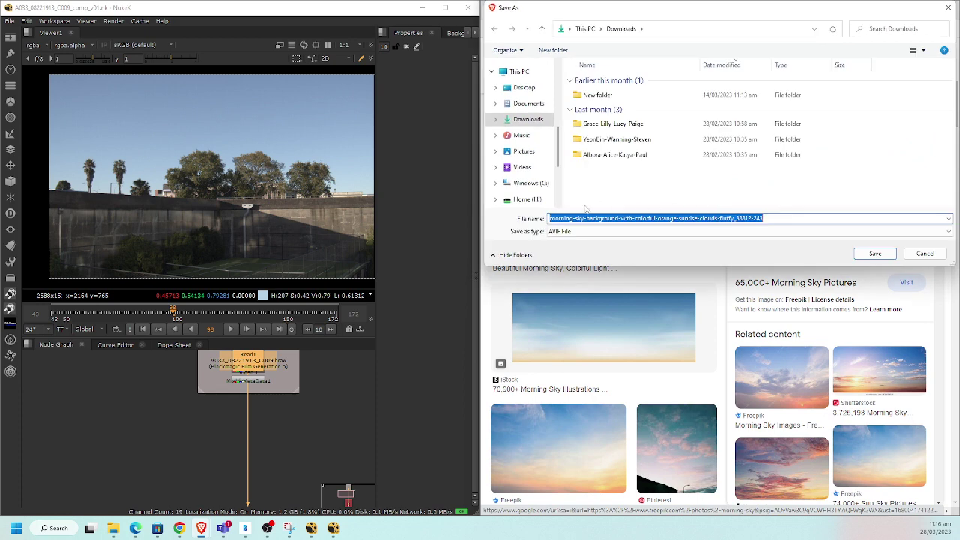
# - Create a folder named Stock-Images in the Desktop's Project folder and open it as the save location
pyautogui.click(524, 87)
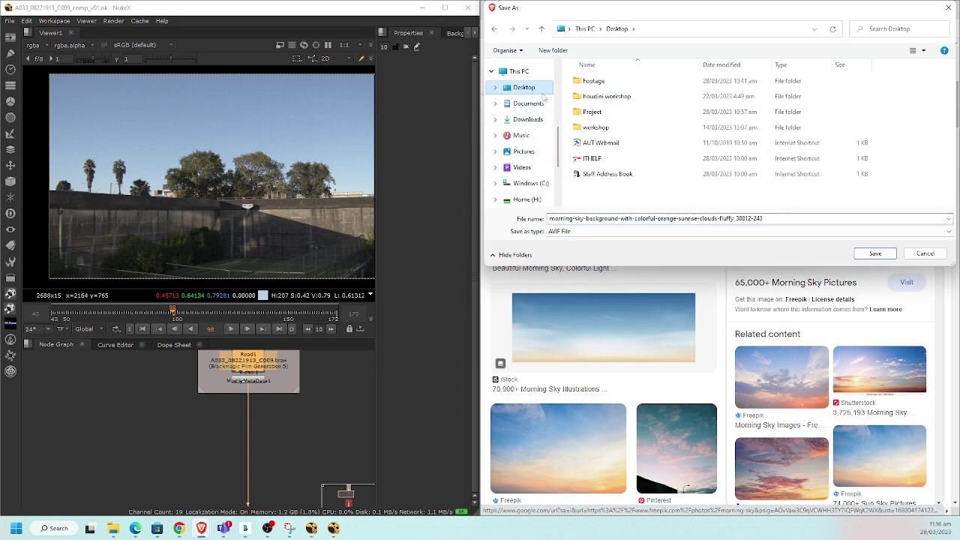
pyautogui.doubleClick(600, 114)
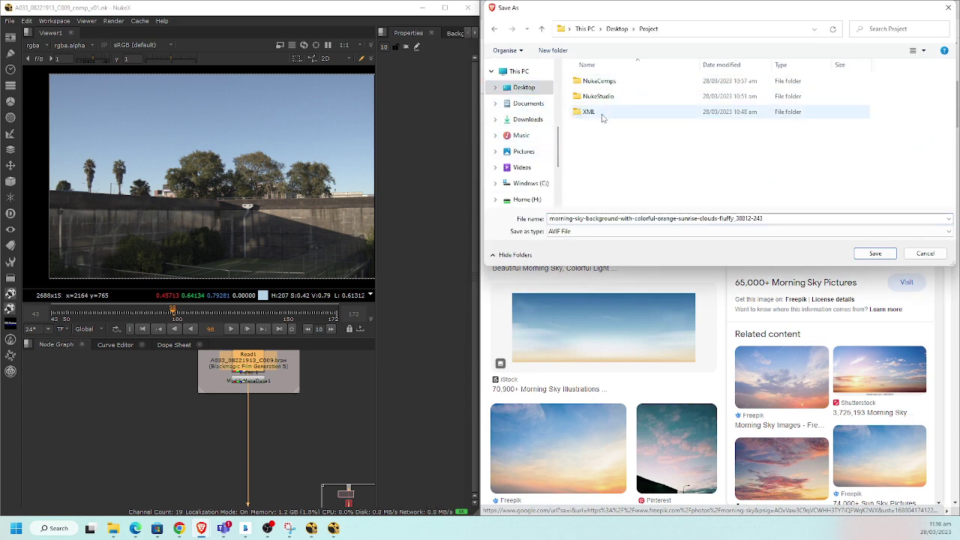
pyautogui.click(548, 50)
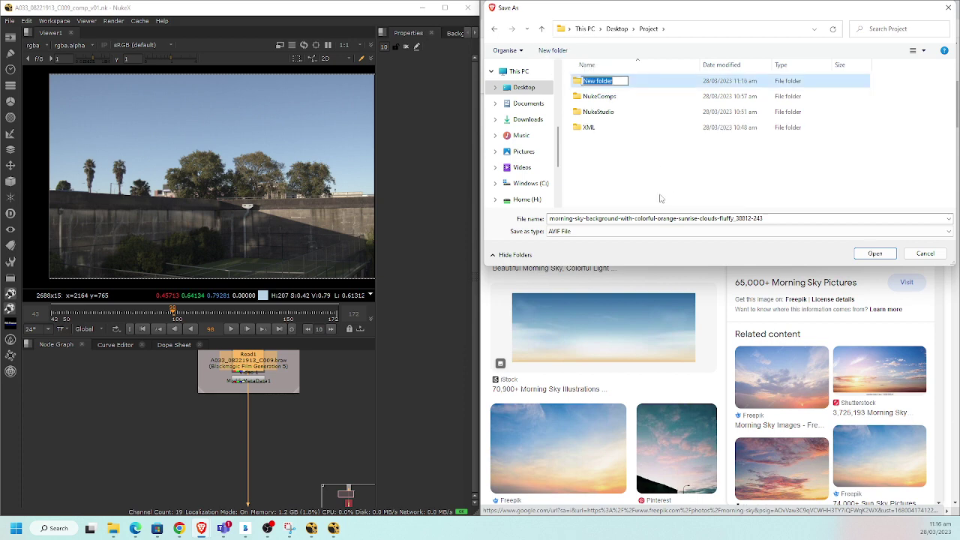
pyautogui.write('Stock-I')
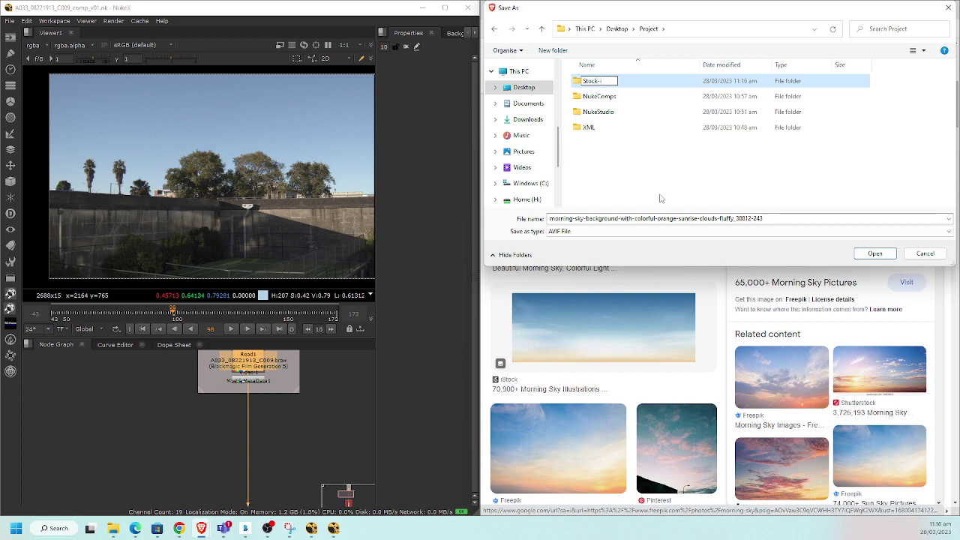
pyautogui.write('mages')
pyautogui.press('Return')
pyautogui.press('Return')
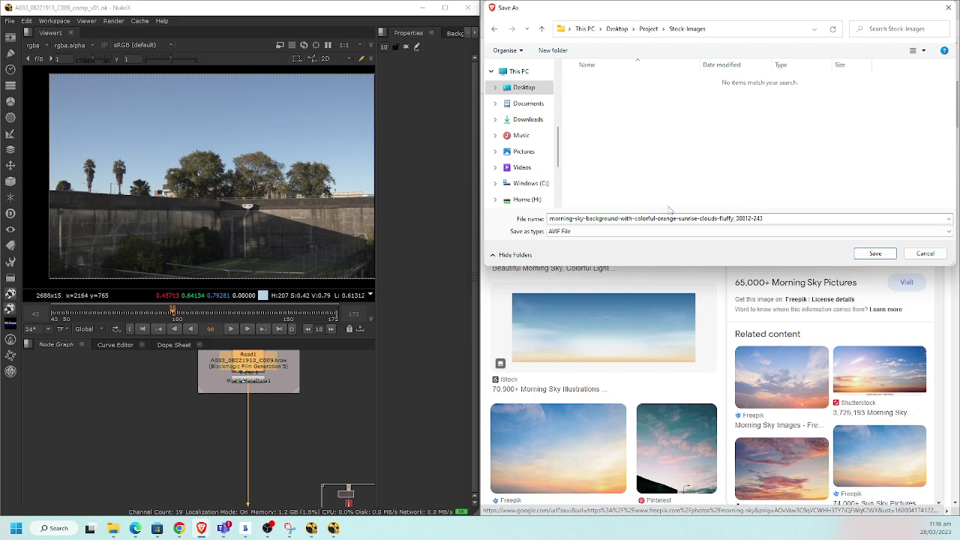
# - Check the available file types, save the Freepik image as sky in AVIF format, and show the downloaded file in its folder
pyautogui.click(671, 232)
pyautogui.click(670, 240)
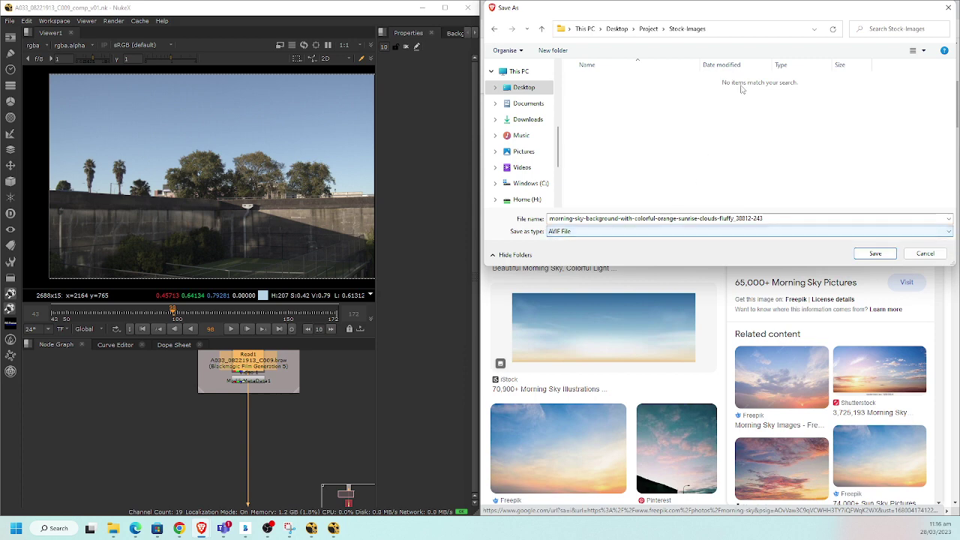
pyautogui.moveTo(777, 14); pyautogui.dragTo(653, 25)
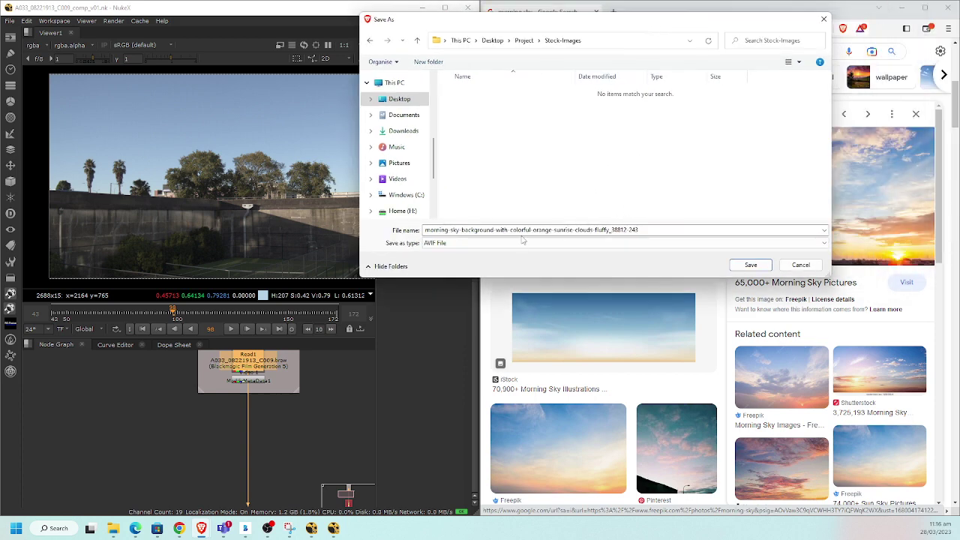
pyautogui.click(648, 230)
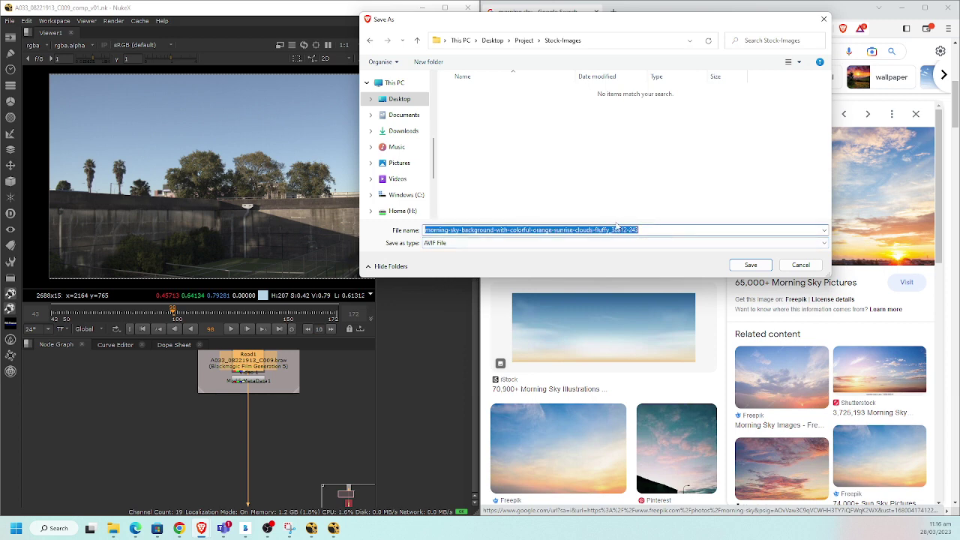
pyautogui.write('sky')
pyautogui.press('Return')
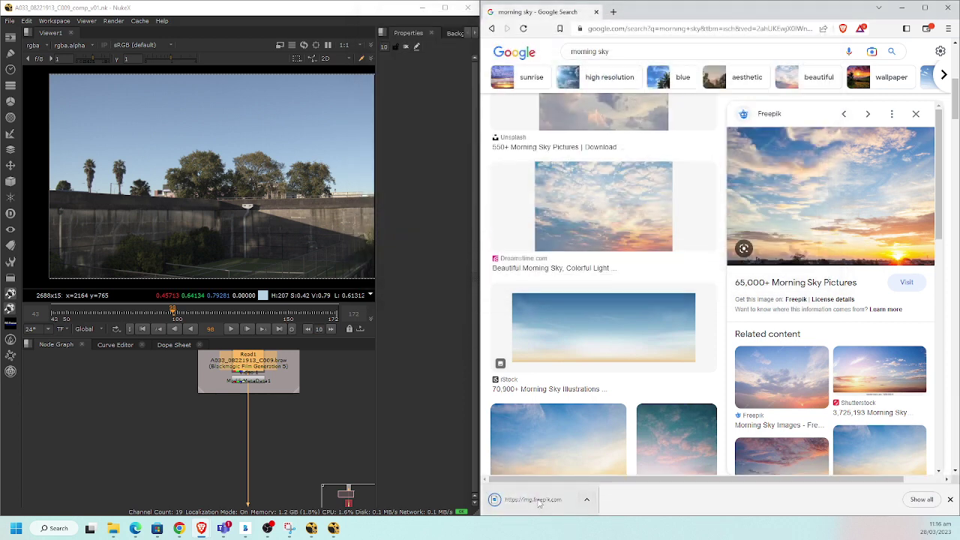
pyautogui.click(587, 501)
pyautogui.click(624, 465)
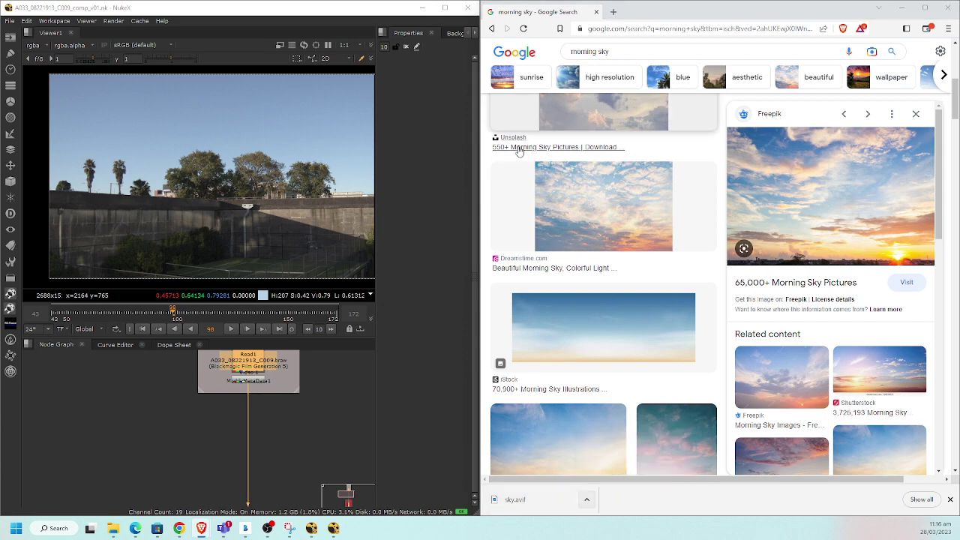
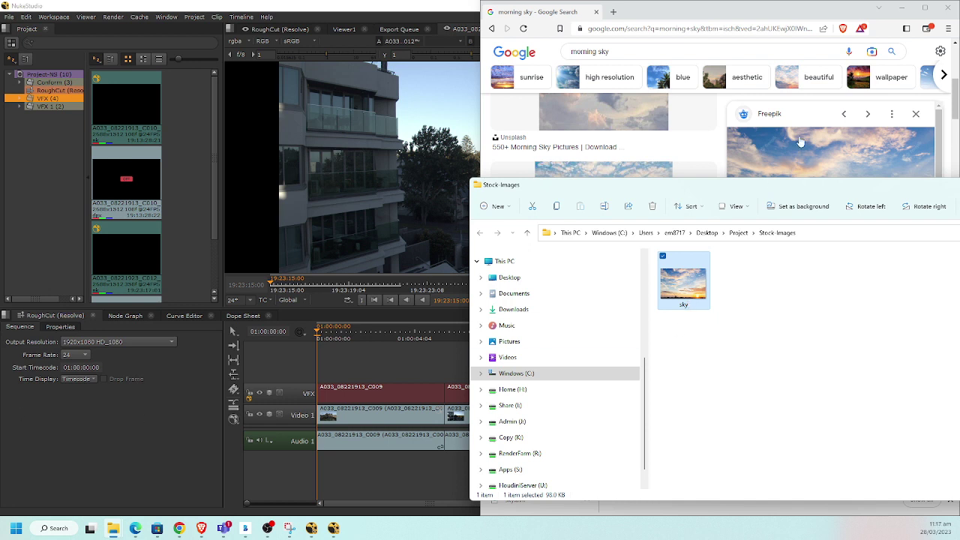
# - Browse the related morning sky images for an alternative in another file format, previewing the Adobe Stock one
pyautogui.click(741, 11)
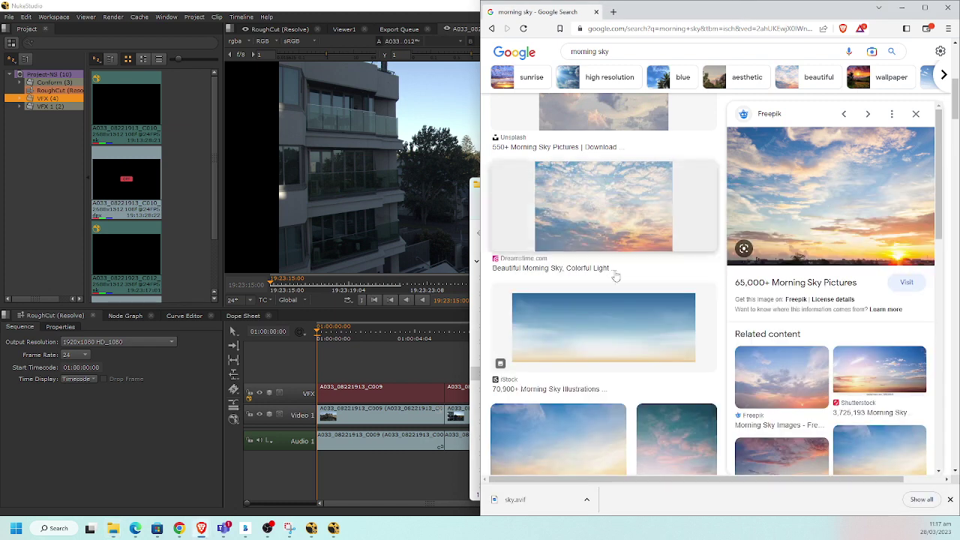
pyautogui.scroll(-1, 602, 341)
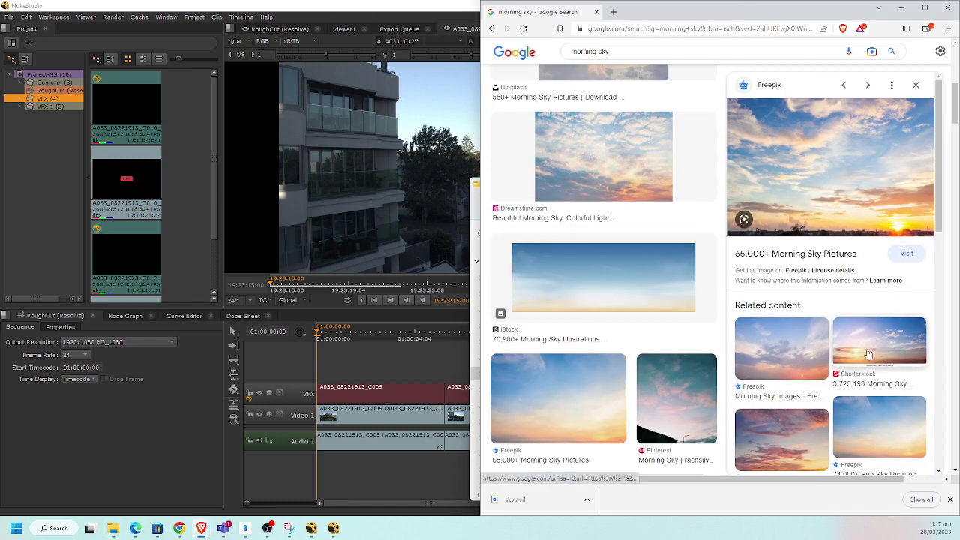
pyautogui.scroll(-2, 877, 349)
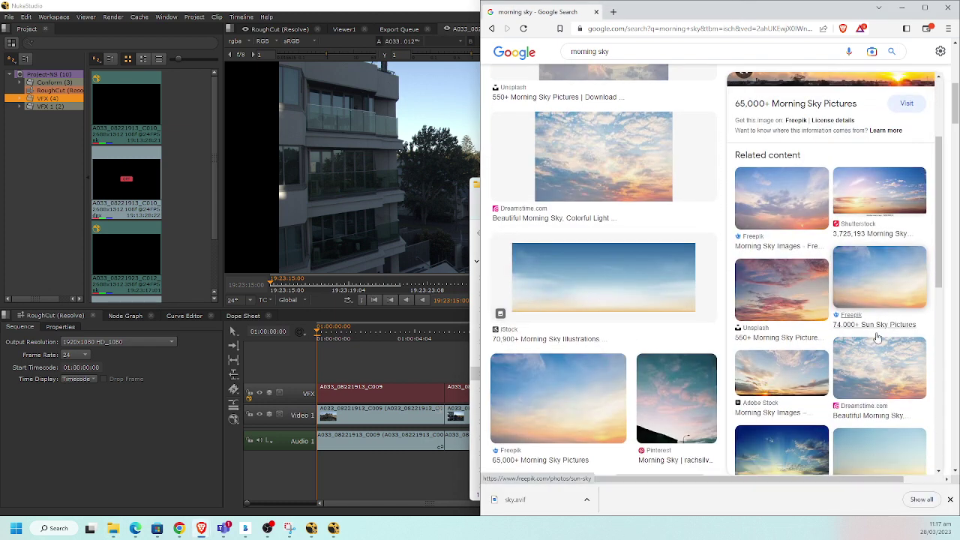
pyautogui.scroll(1, 880, 341)
pyautogui.scroll(2, 879, 341)
pyautogui.scroll(-3, 879, 341)
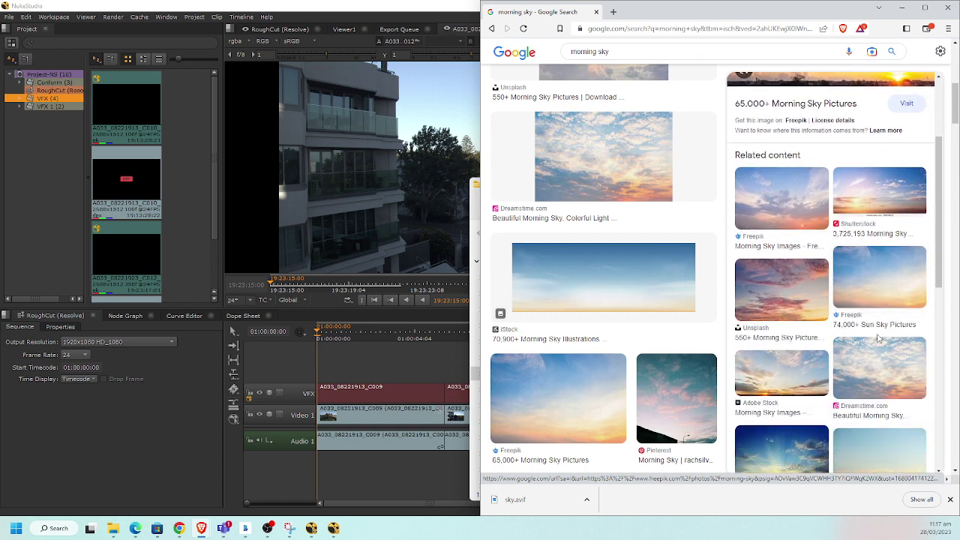
pyautogui.click(827, 373)
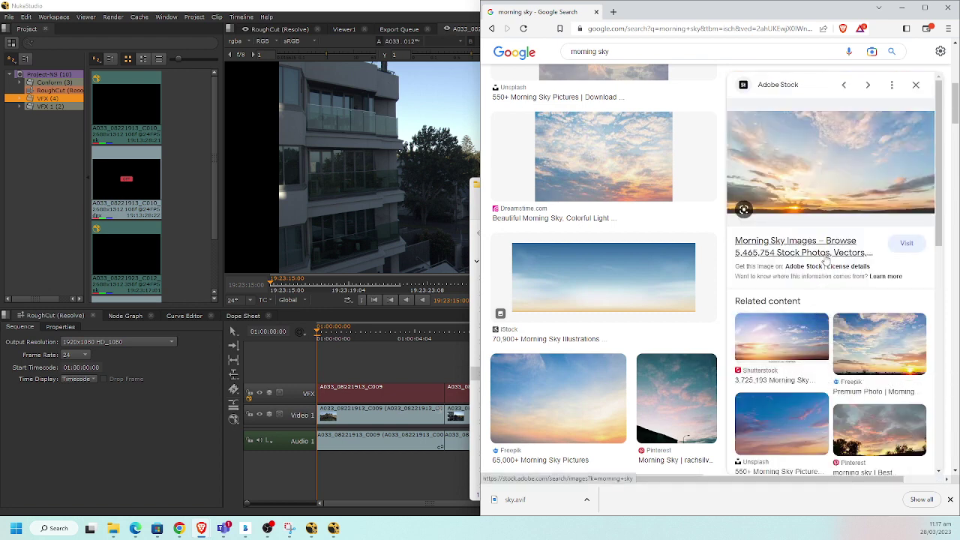
pyautogui.scroll(-2, 822, 183)
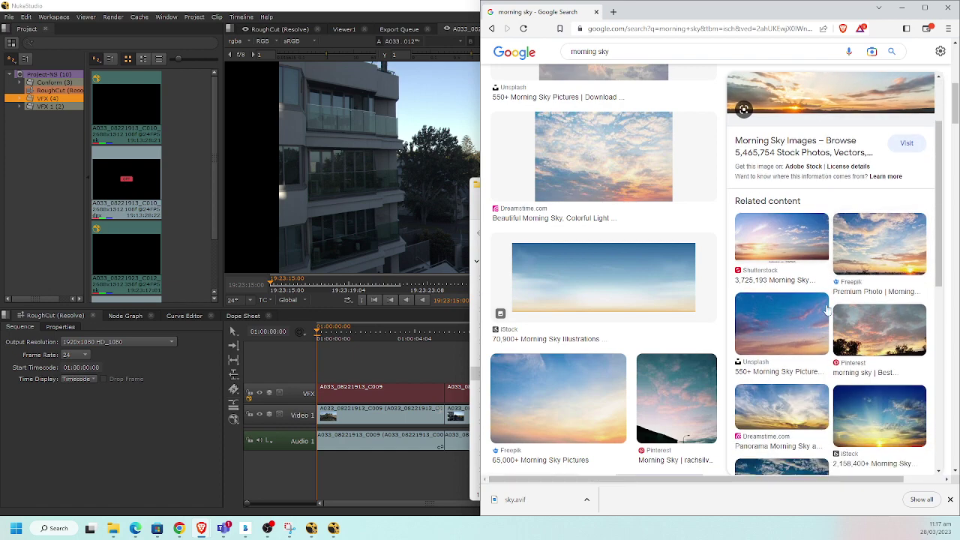
pyautogui.scroll(-5, 823, 335)
pyautogui.scroll(2, 823, 330)
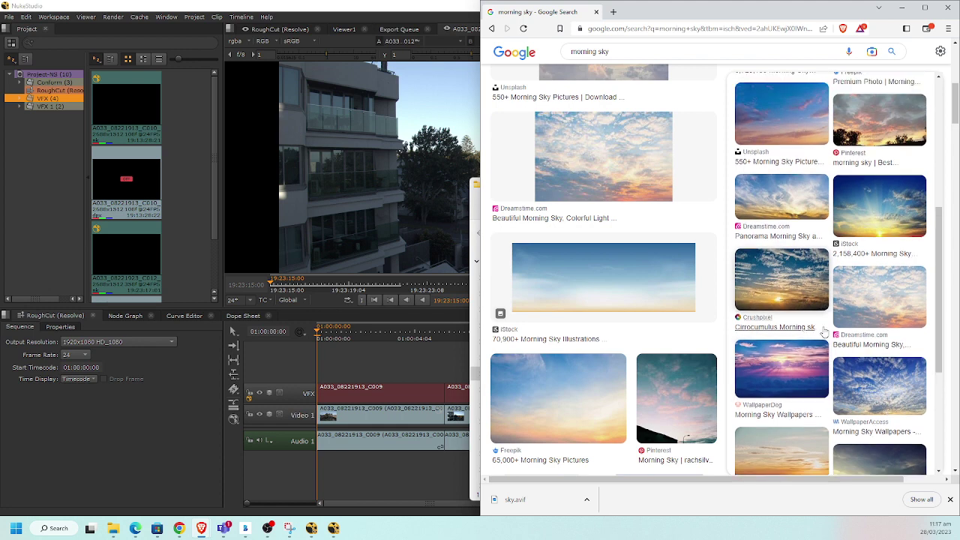
# - Open the Dreamstime panorama morning sky with swirl clouds and save it as a JPG named sky in the Stock-Images folder
pyautogui.click(787, 262)
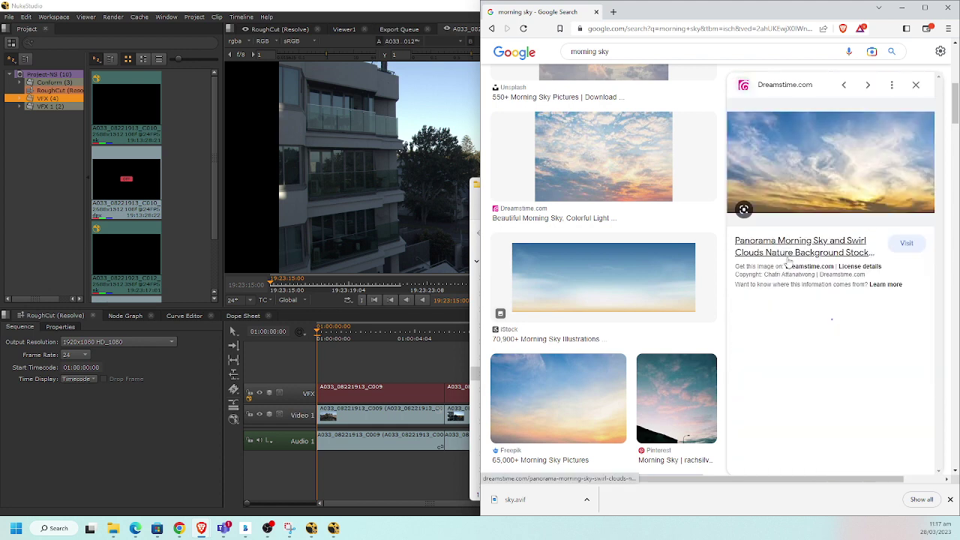
pyautogui.rightClick(814, 166)
pyautogui.click(866, 297)
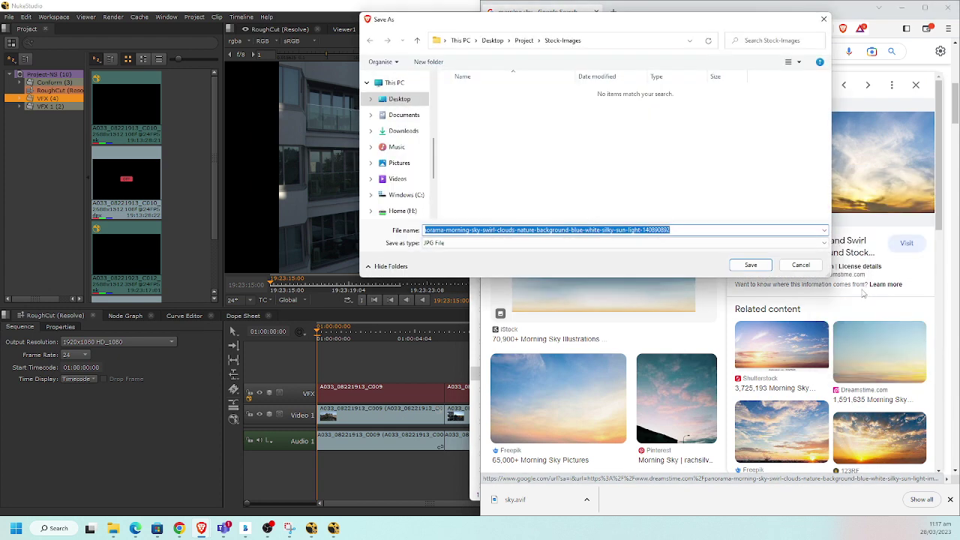
pyautogui.write('sk')
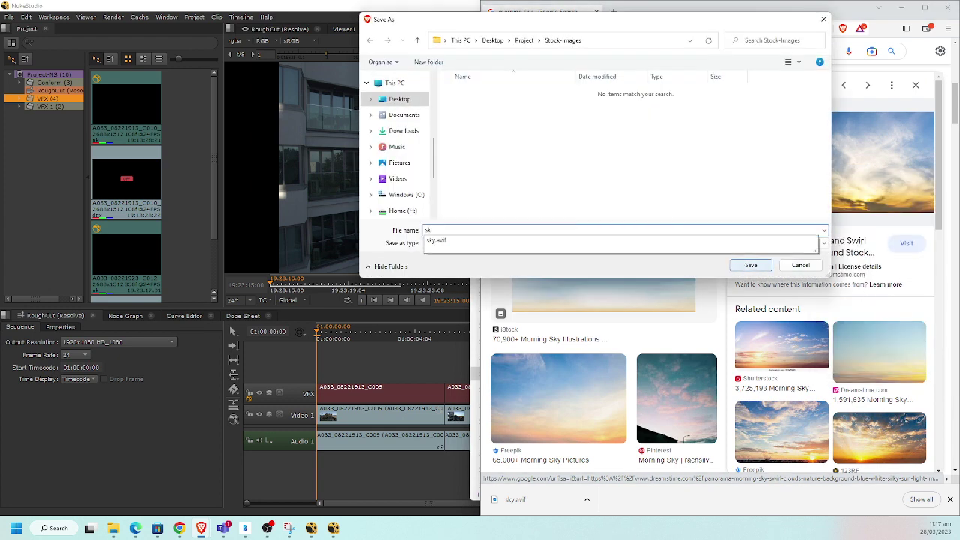
pyautogui.write('y')
pyautogui.press('Return')
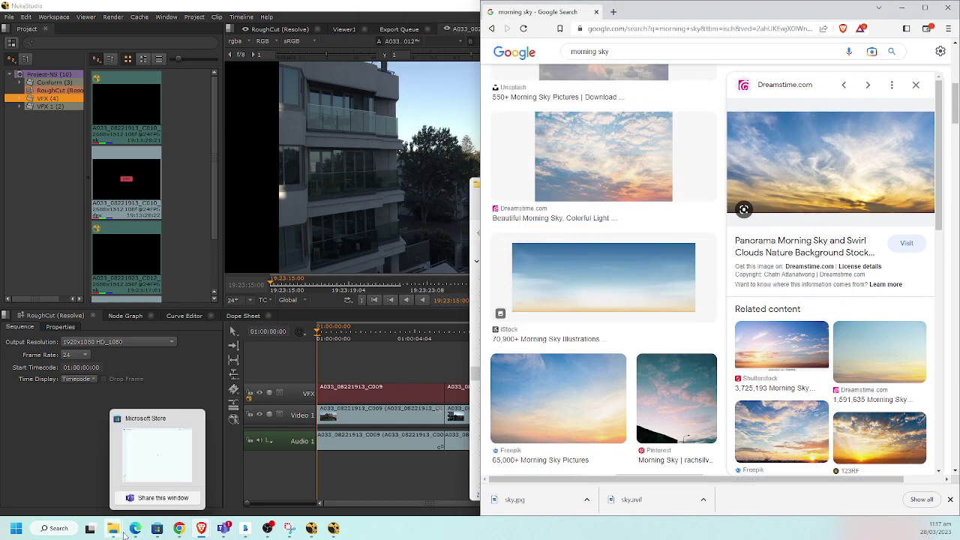
# - Switch to the NukeX window and open the recent comp A033_08221913_C009_comp_v01.nk
pyautogui.moveTo(116, 531)
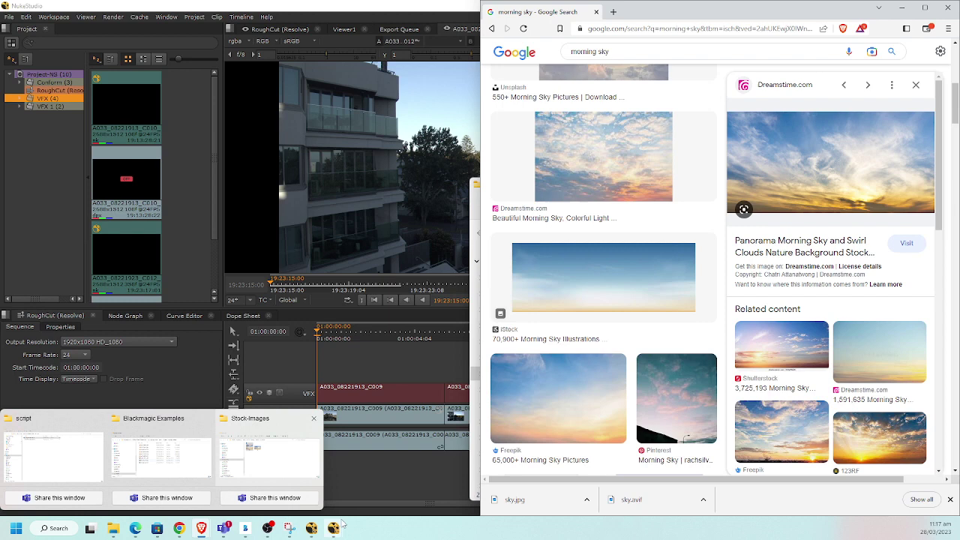
pyautogui.moveTo(335, 529)
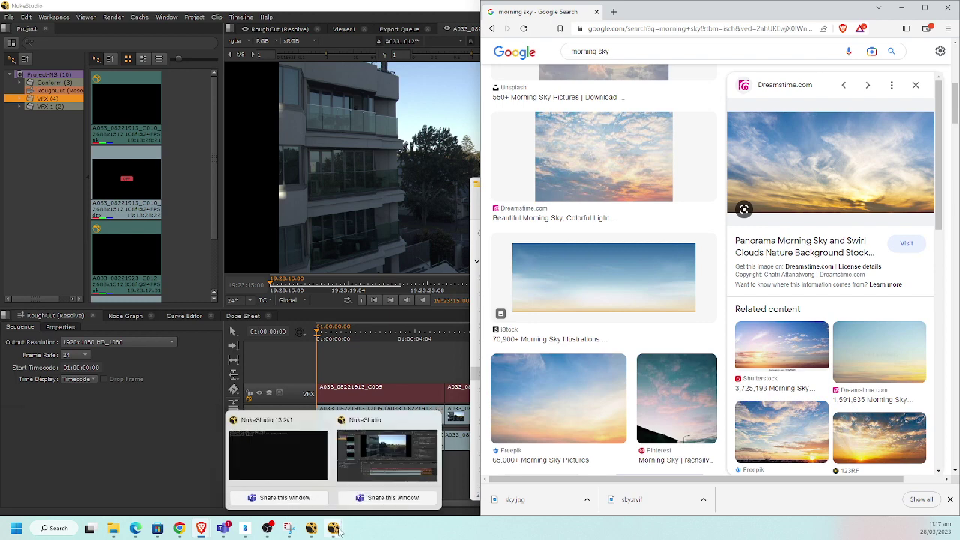
pyautogui.click(149, 459)
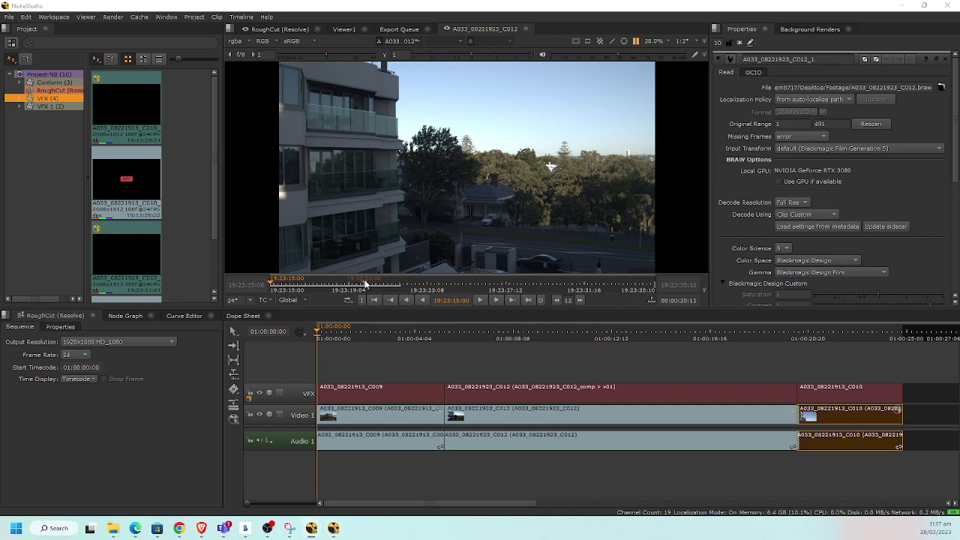
pyautogui.doubleClick(133, 238)
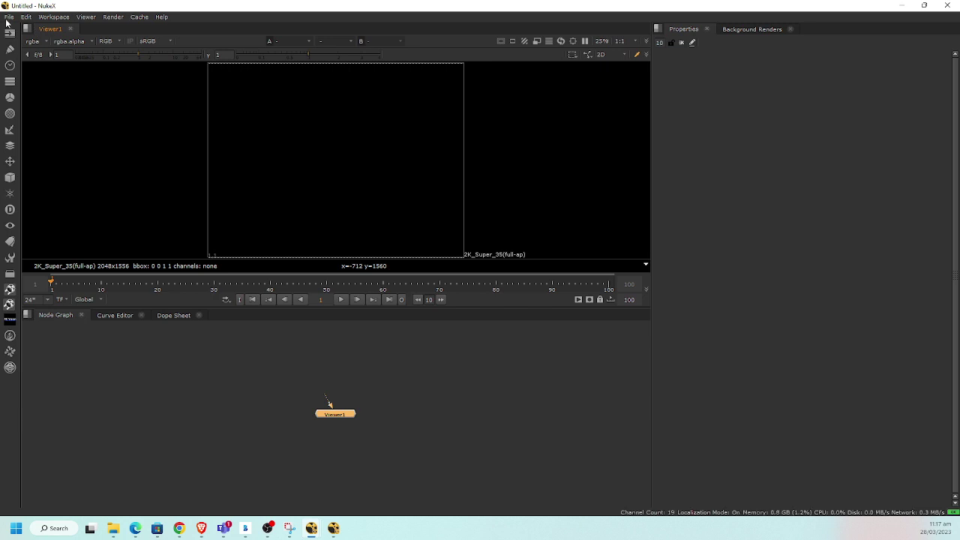
pyautogui.click(9, 17)
pyautogui.moveTo(111, 50)
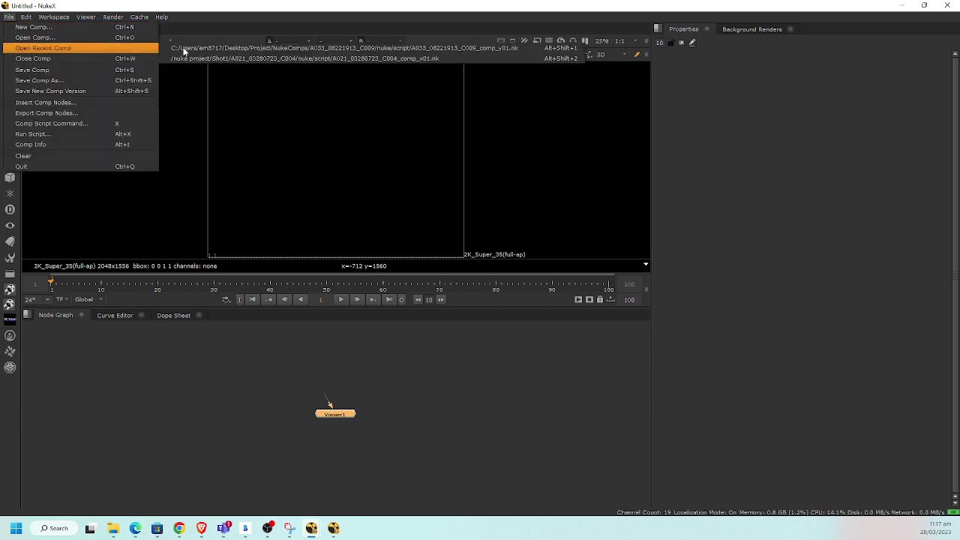
pyautogui.click(270, 48)
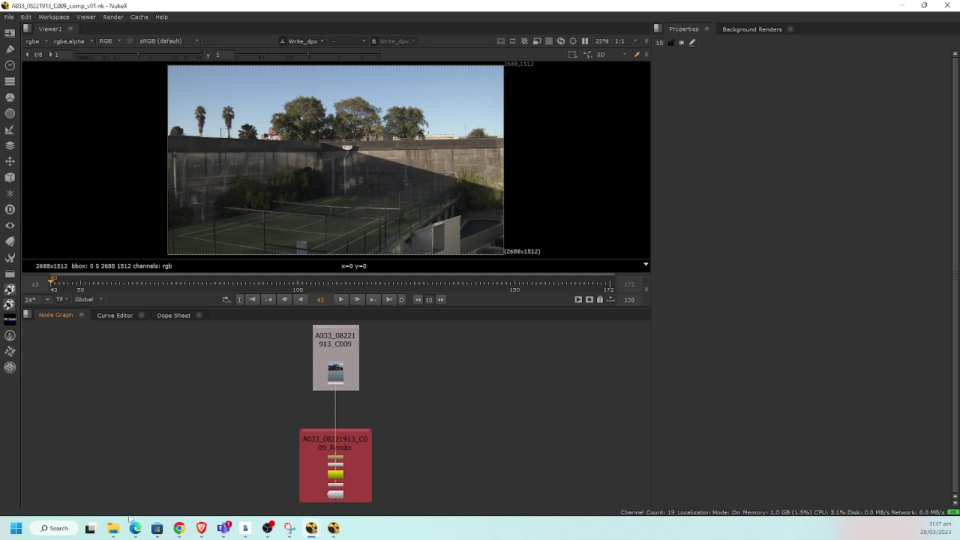
# - Bring sky.jpg from the Stock-Images folder into the node graph and place it beside the A033_08221913_C009 footage backdrop
pyautogui.moveTo(113, 528)
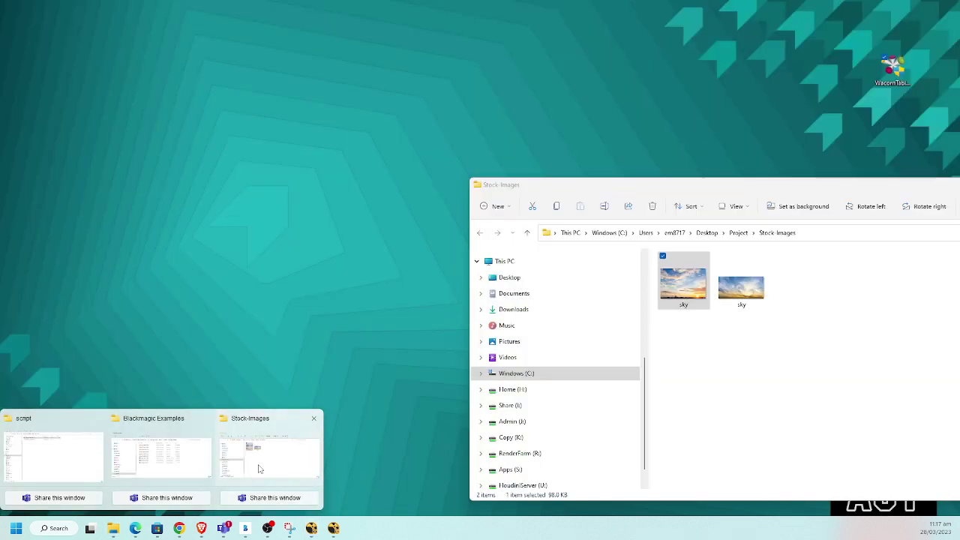
pyautogui.click(260, 469)
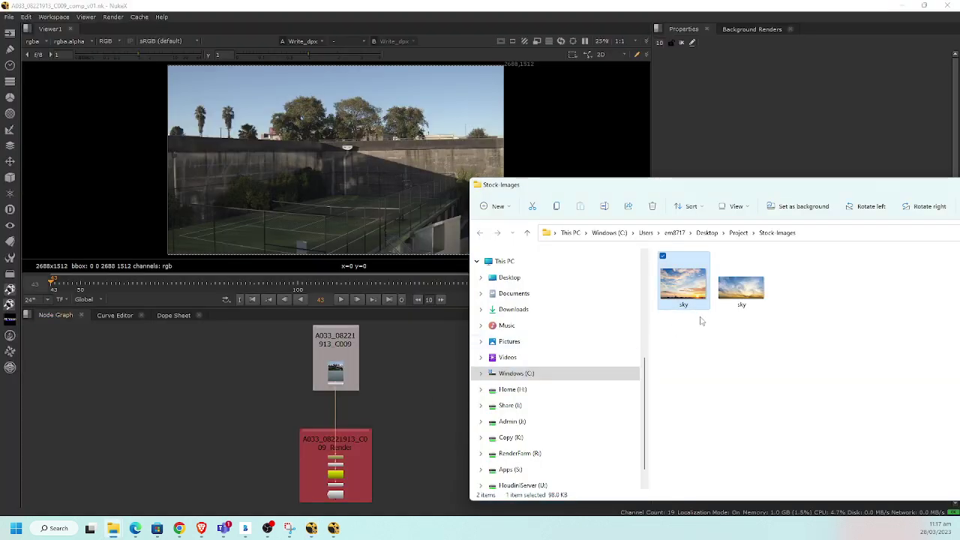
pyautogui.click(741, 293)
pyautogui.moveTo(748, 293); pyautogui.dragTo(209, 395)
pyautogui.scroll(5, 267, 379)
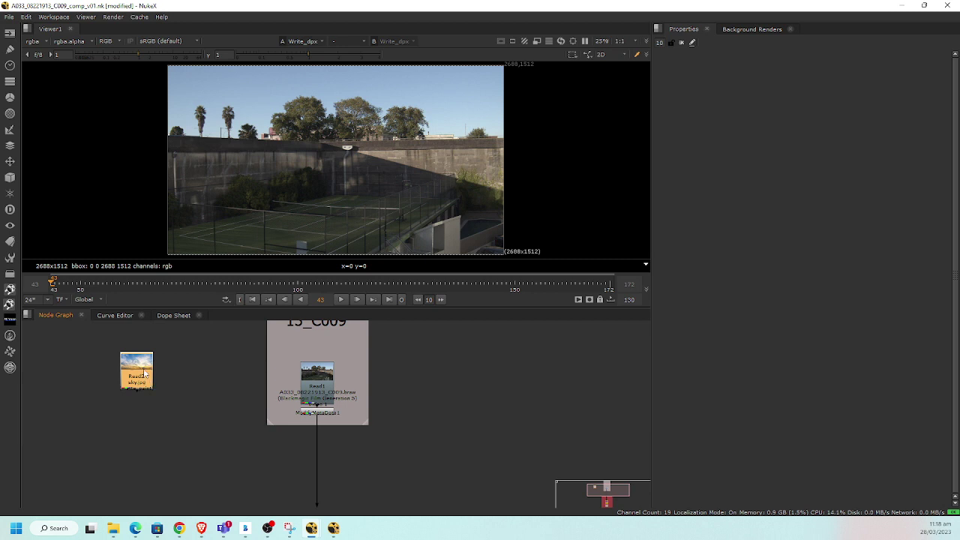
pyautogui.moveTo(144, 372); pyautogui.dragTo(182, 400)
pyautogui.scroll(-1, 201, 398)
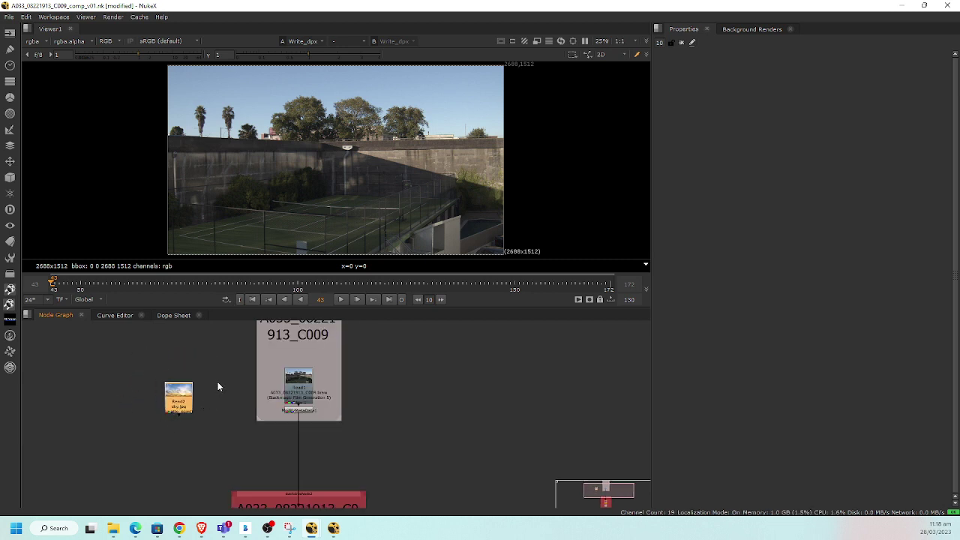
pyautogui.scroll(1, 209, 384)
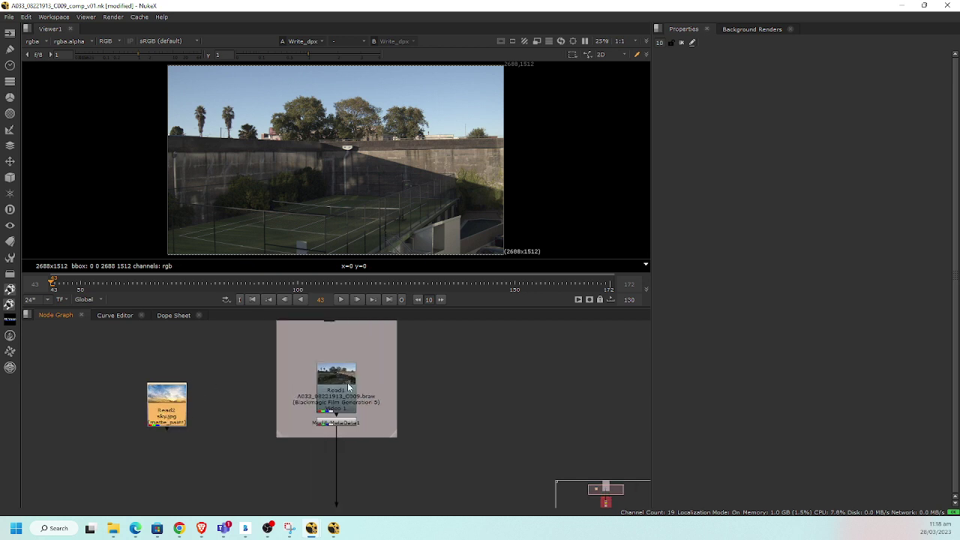
# - Add a Merge node between the sky image and the footage, and connect its A input to the sky.jpg Read node
pyautogui.click(225, 444)
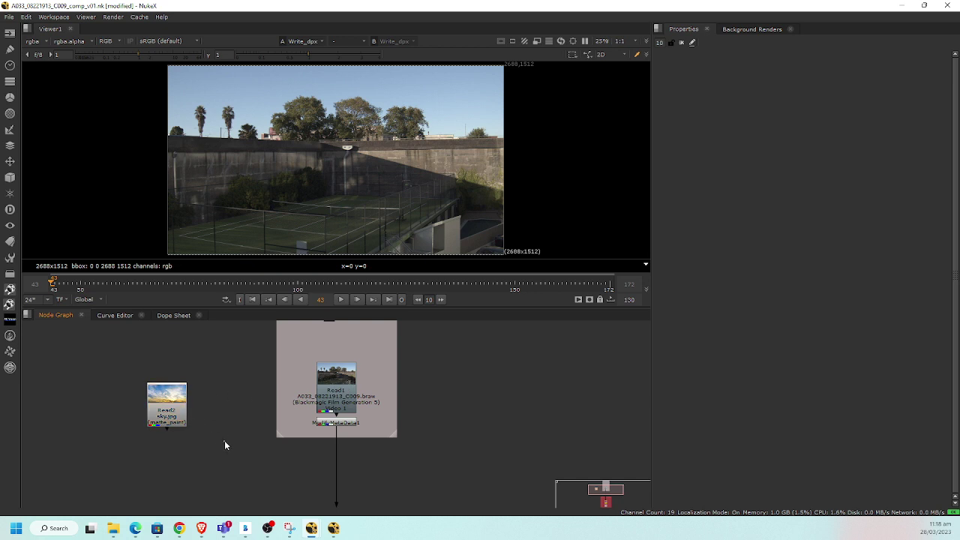
pyautogui.press('m')
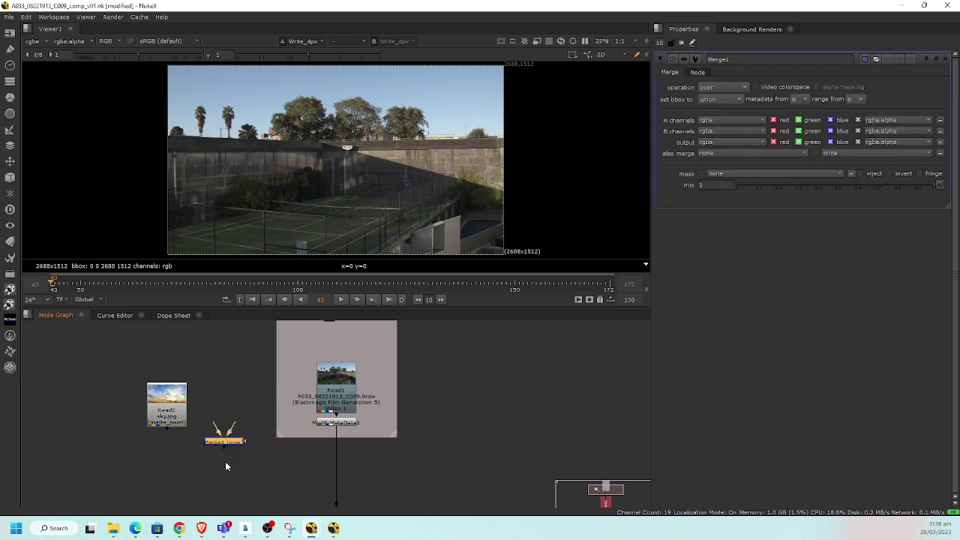
pyautogui.scroll(4, 225, 454)
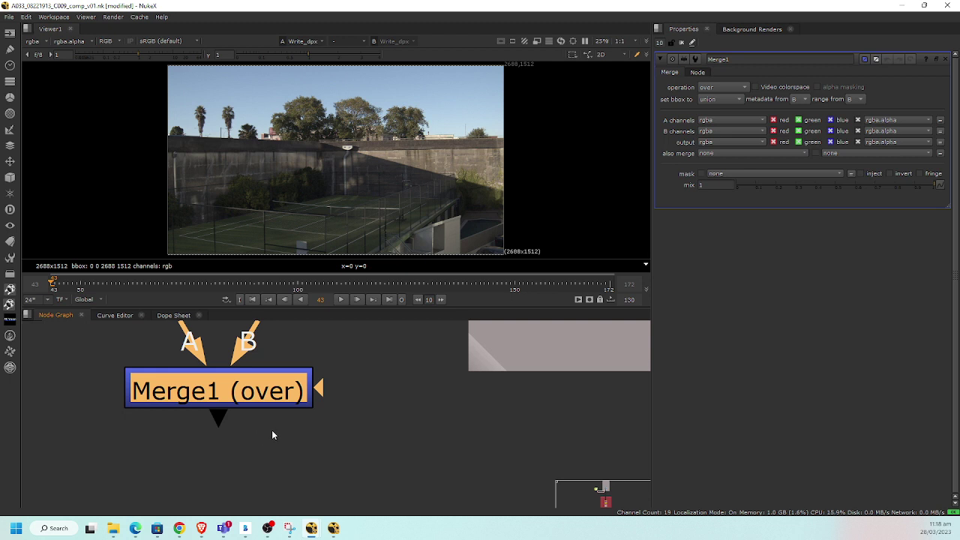
pyautogui.moveTo(272, 435); pyautogui.dragTo(331, 422)
pyautogui.scroll(-2, 350, 422)
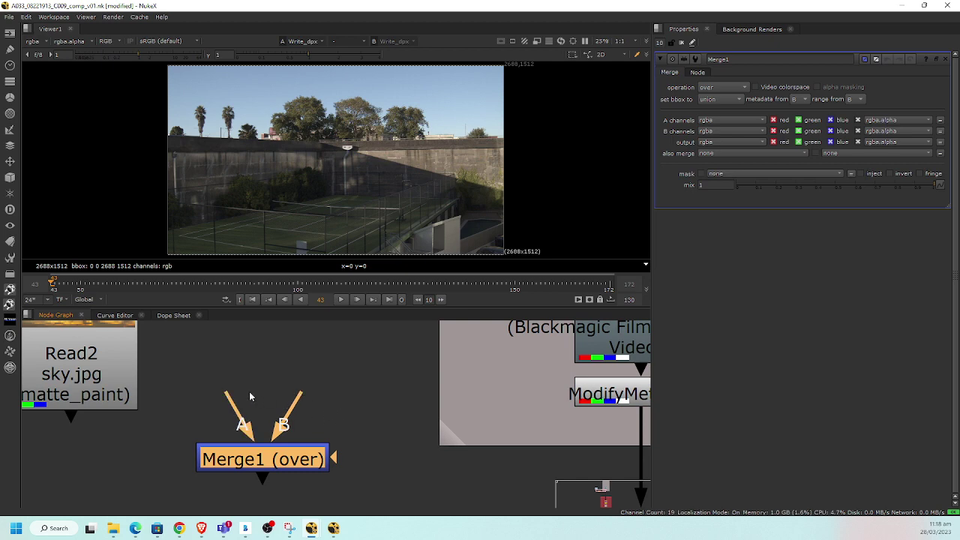
pyautogui.moveTo(238, 409); pyautogui.dragTo(112, 379)
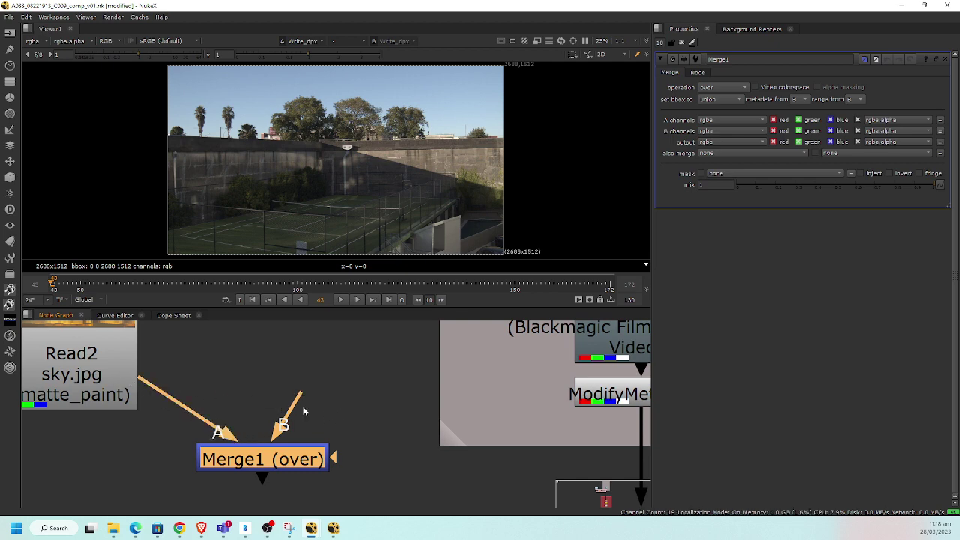
pyautogui.scroll(-4, 315, 412)
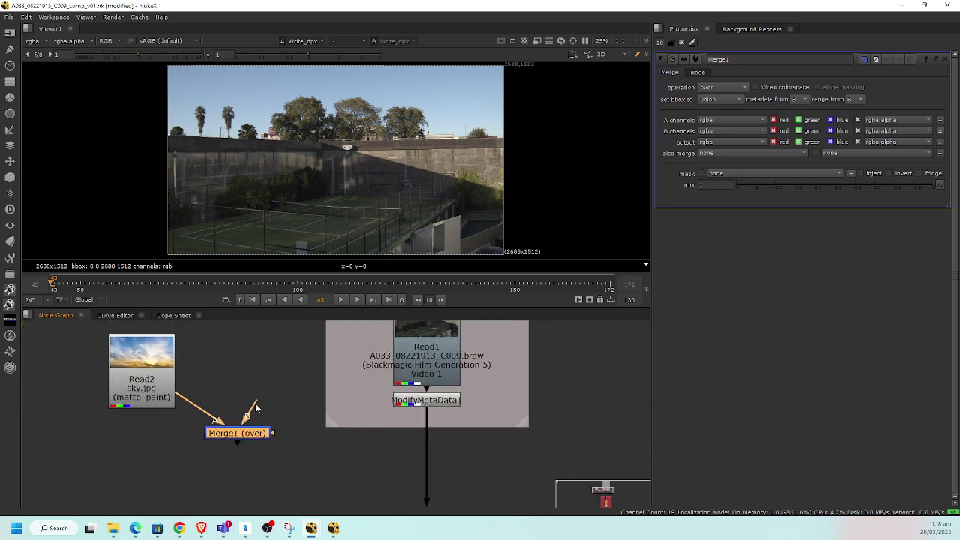
# - Insert the Merge node into the footage pipe below ModifyMetaData1 so its B input takes the footage, and lower the sky Read node slightly
pyautogui.moveTo(258, 405); pyautogui.dragTo(274, 462)
pyautogui.moveTo(293, 474); pyautogui.dragTo(406, 463)
pyautogui.moveTo(146, 373); pyautogui.dragTo(144, 396)
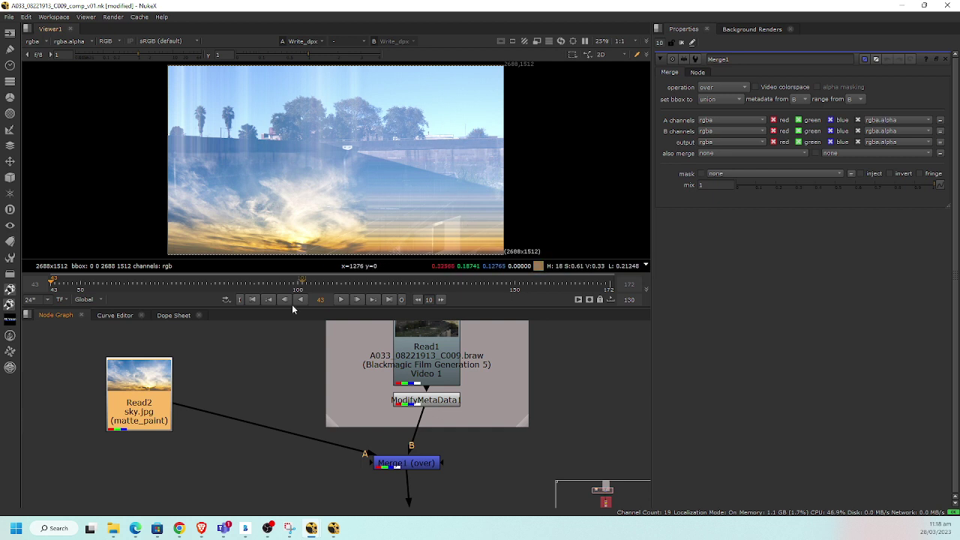
pyautogui.scroll(2, 197, 381)
pyautogui.scroll(-2, 215, 353)
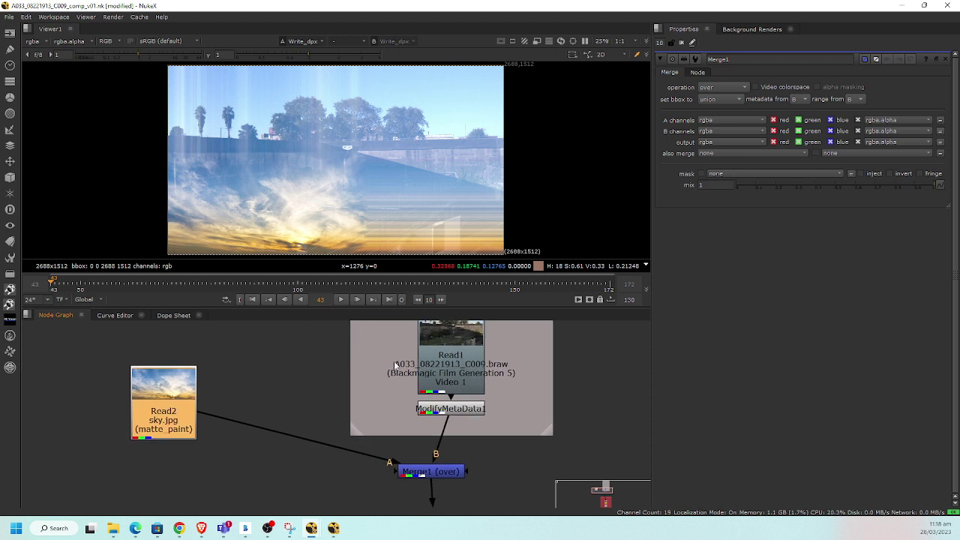
# - Check the footage Read node's format in its properties and compare it with the full size format in the project settings
pyautogui.doubleClick(466, 369)
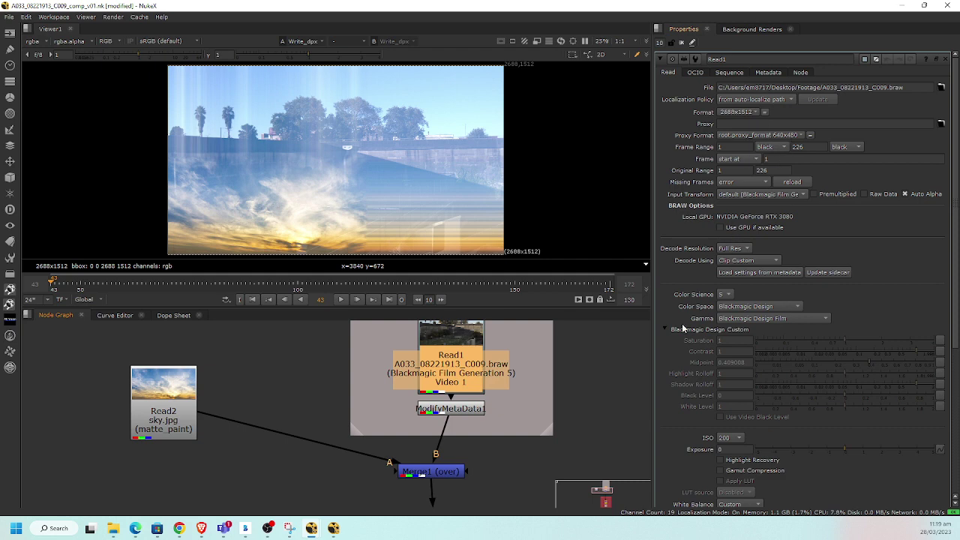
pyautogui.scroll(-2, 683, 326)
pyautogui.scroll(2, 682, 320)
pyautogui.moveTo(573, 360); pyautogui.dragTo(510, 370)
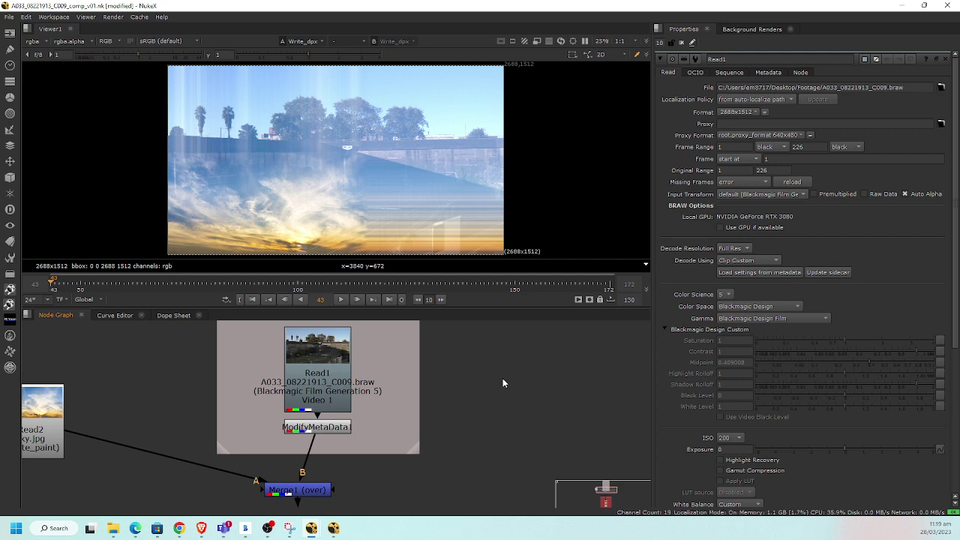
pyautogui.press('s')
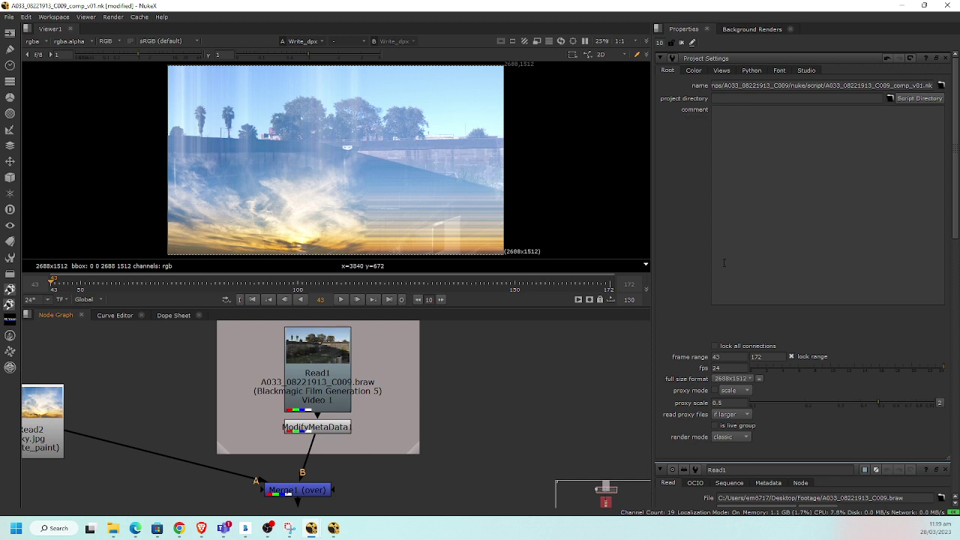
# - Add a Reformat node below the sky.jpg Read node and adjust the Merge node's position under the footage
pyautogui.moveTo(501, 342); pyautogui.dragTo(626, 360)
pyautogui.press('Tab')
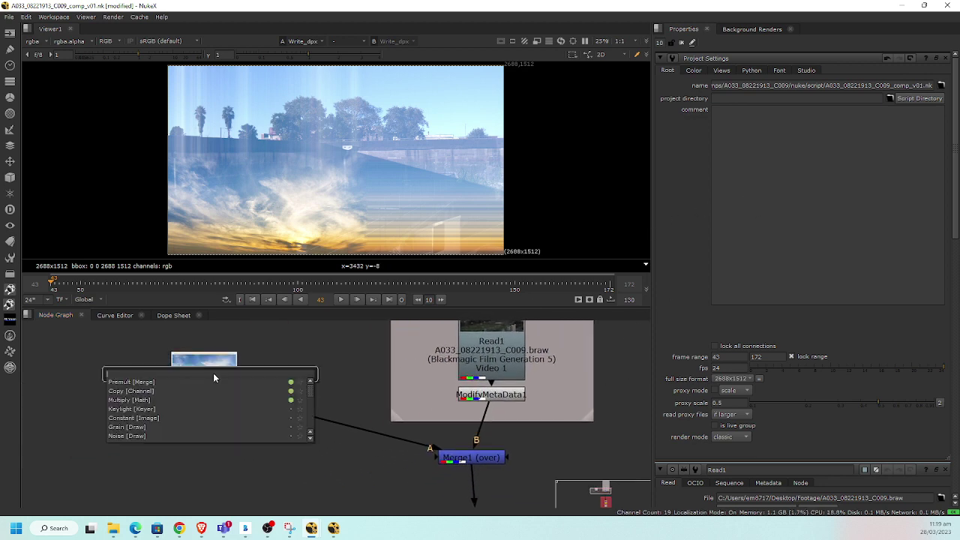
pyautogui.write('ref')
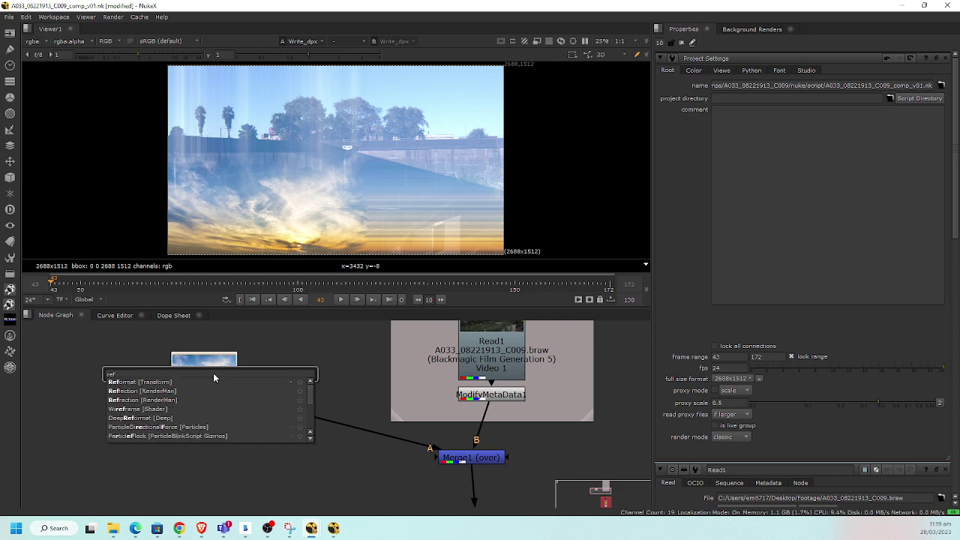
pyautogui.press('Down')
pyautogui.press('Return')
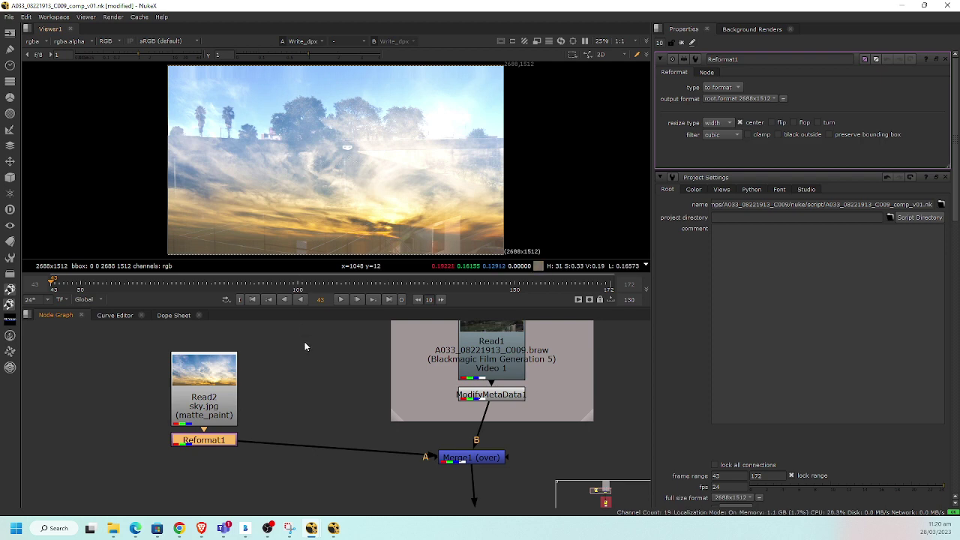
pyautogui.scroll(-1, 324, 362)
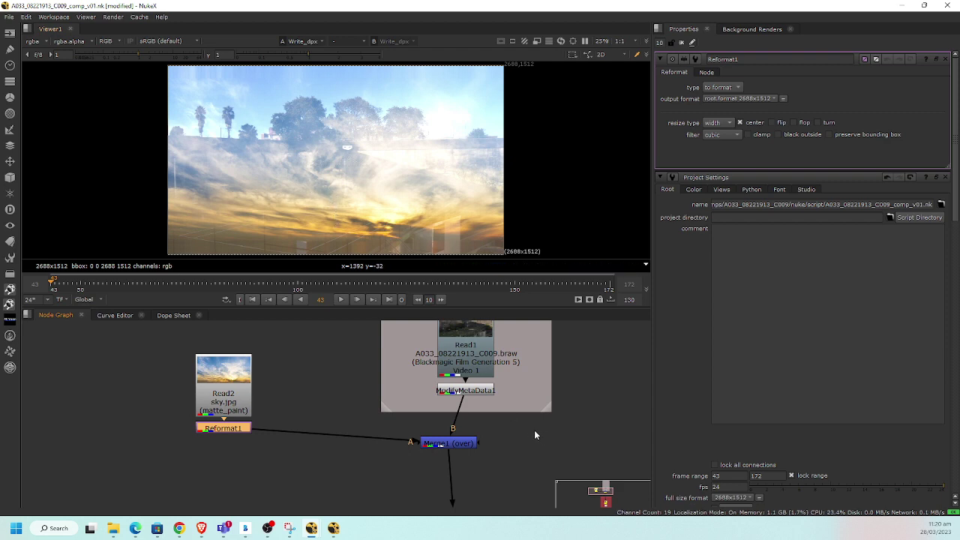
pyautogui.moveTo(452, 459); pyautogui.dragTo(459, 470)
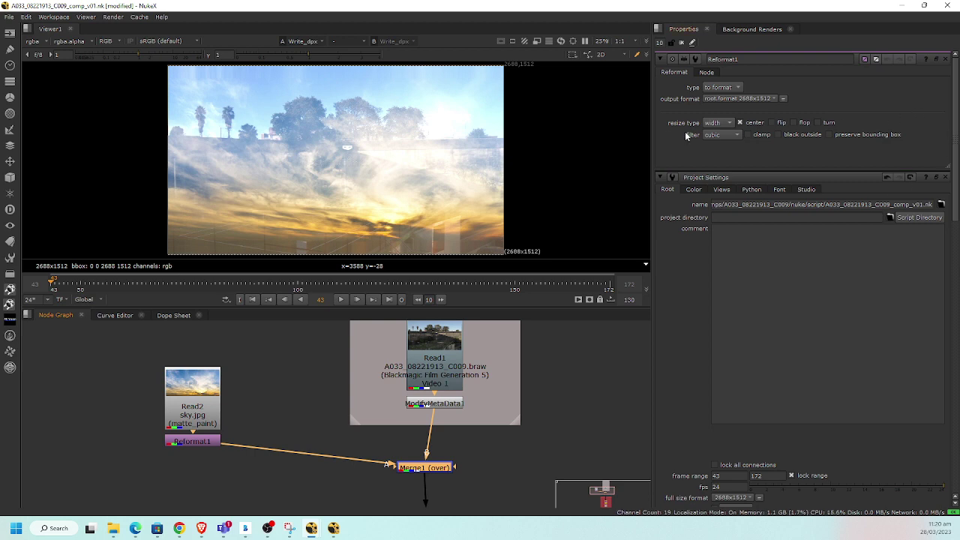
# - Close all open node and project properties, and narrow the properties pane to enlarge the viewer and node graph
pyautogui.moveTo(651, 127); pyautogui.dragTo(669, 127)
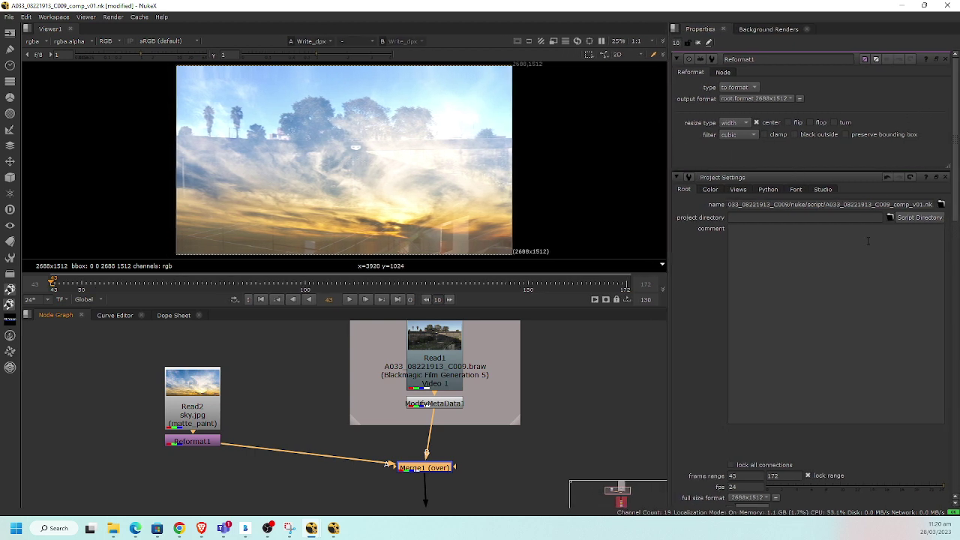
pyautogui.scroll(-3, 833, 290)
pyautogui.scroll(-10, 833, 289)
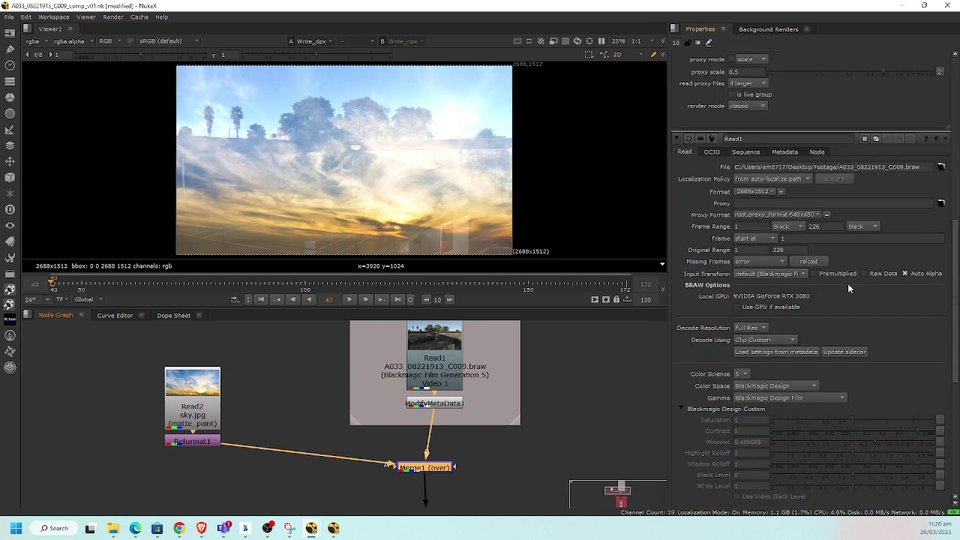
pyautogui.scroll(10, 850, 292)
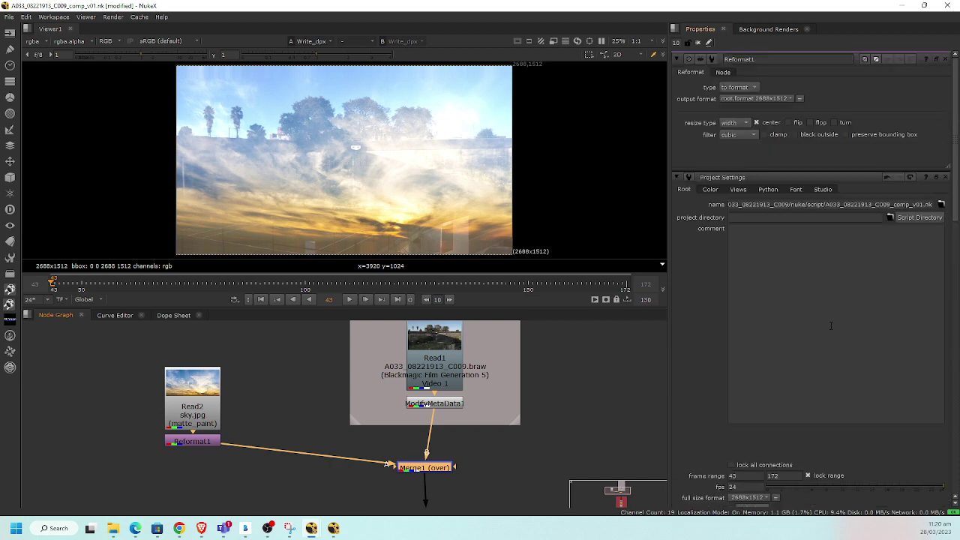
pyautogui.click(946, 59)
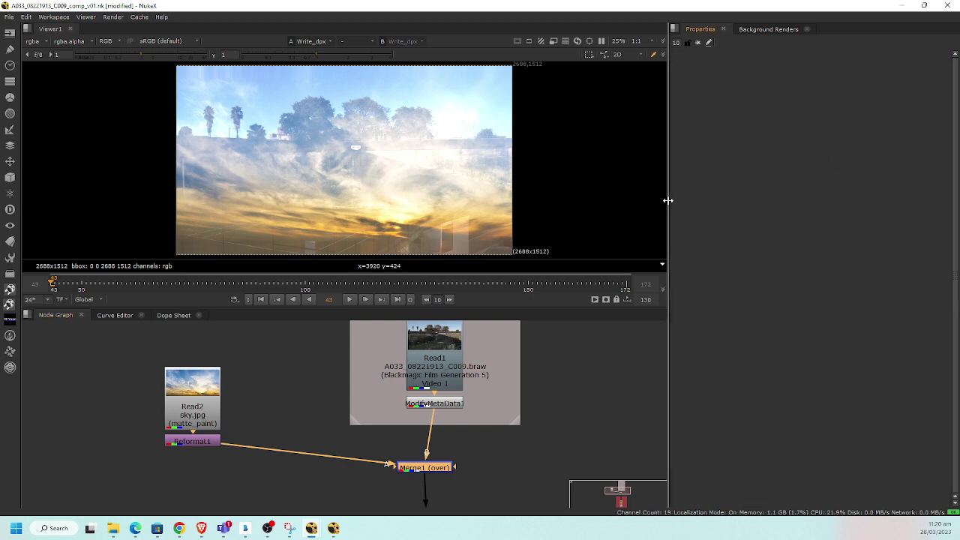
pyautogui.moveTo(668, 199); pyautogui.dragTo(720, 184)
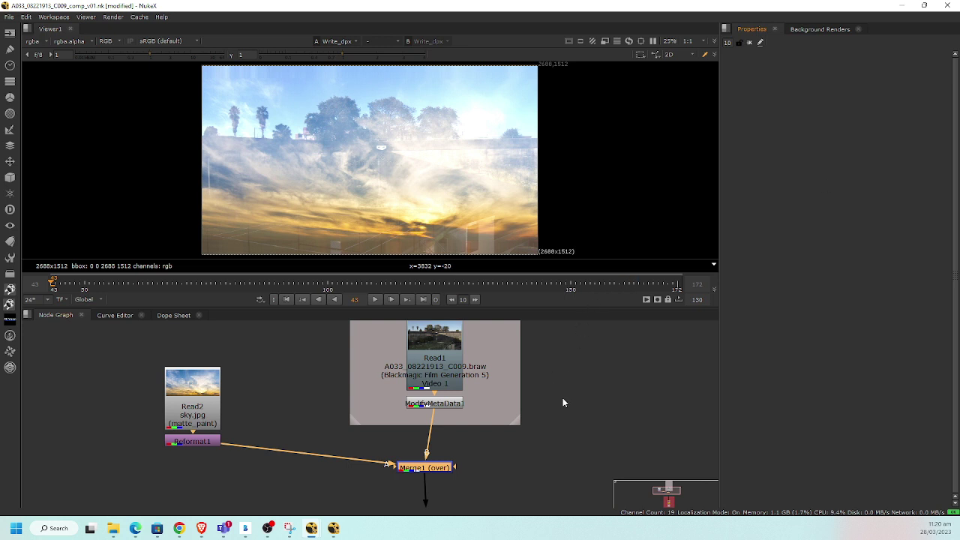
# - Add a Transform node after the sky's Reformat node, move the Merge node slightly and open its properties
pyautogui.click(192, 441)
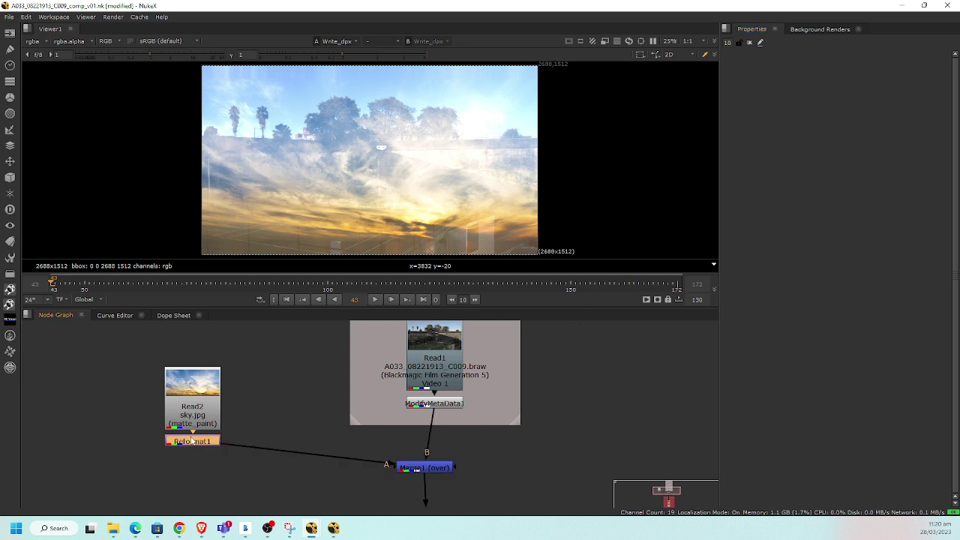
pyautogui.press('t')
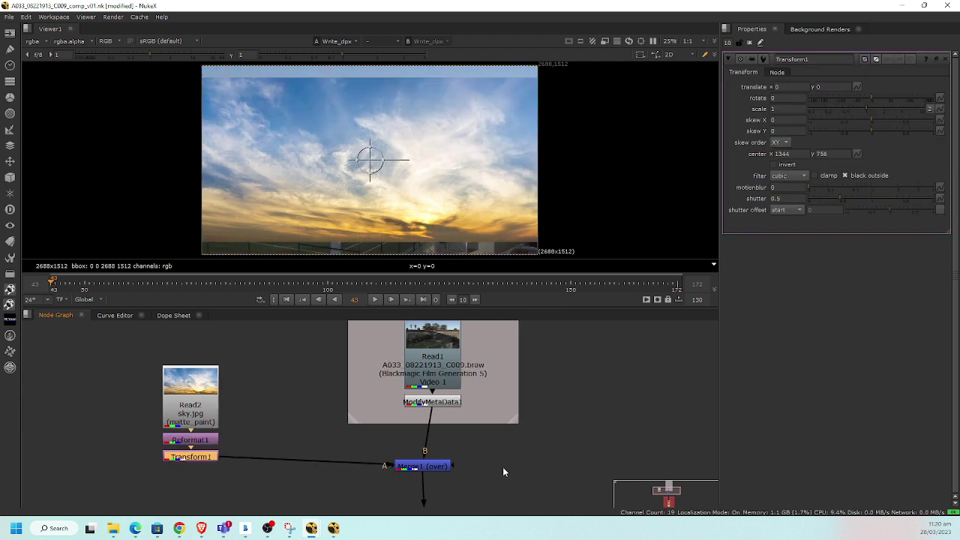
pyautogui.moveTo(442, 470); pyautogui.dragTo(403, 449)
pyautogui.doubleClick(402, 449)
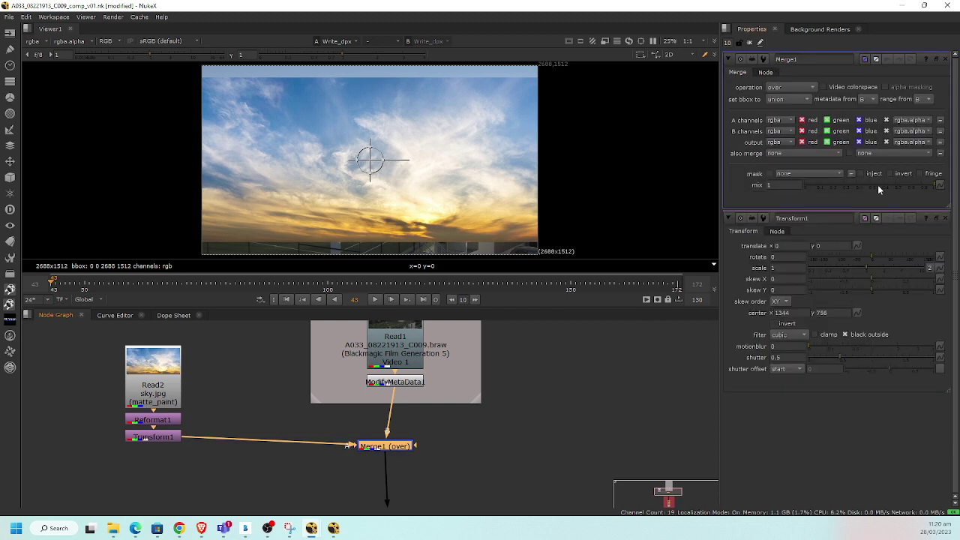
# - Set the Merge mix to 0.45, and set the sky's Transform to scale 1.25 and translate x -244, y 900
pyautogui.moveTo(877, 185); pyautogui.dragTo(865, 184)
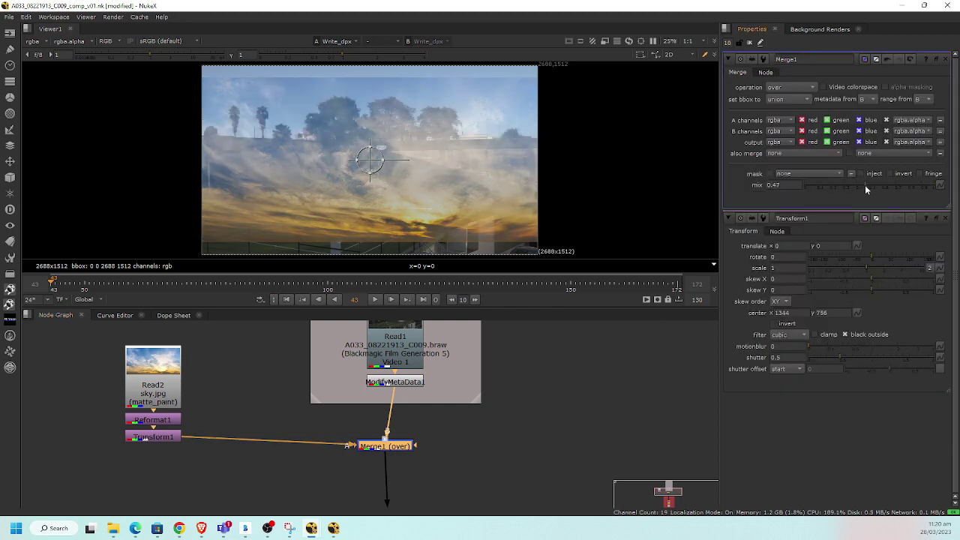
pyautogui.doubleClick(166, 438)
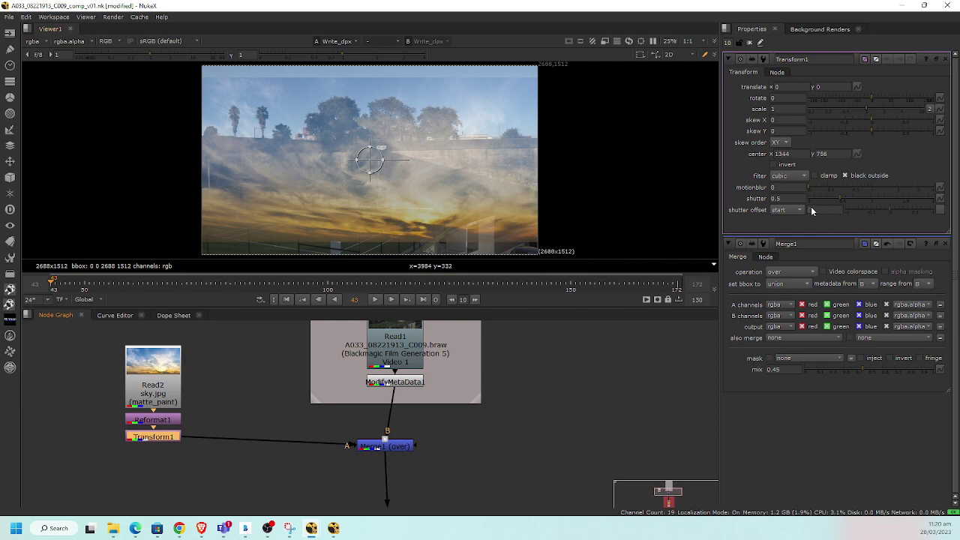
pyautogui.moveTo(868, 110); pyautogui.dragTo(872, 109)
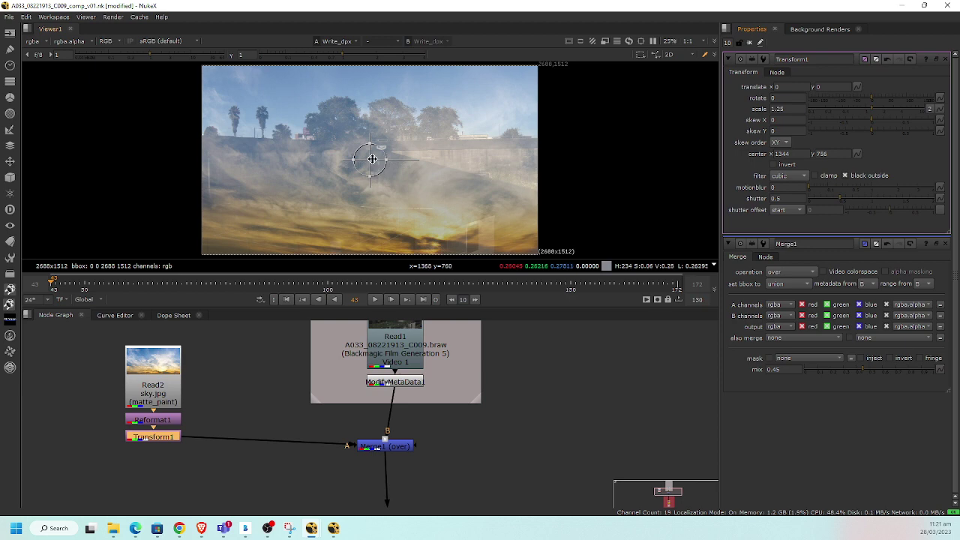
pyautogui.moveTo(370, 157); pyautogui.dragTo(331, 93)
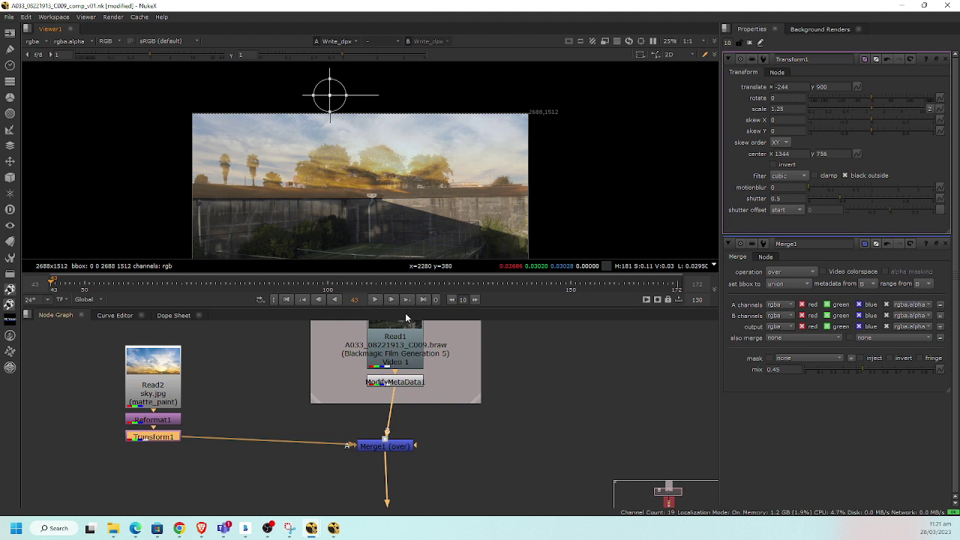
# - Detach the Merge node's A input from the sky's Transform and connect it to the footage's ModifyMetaData node
pyautogui.moveTo(528, 364); pyautogui.dragTo(421, 370)
pyautogui.scroll(-2, 421, 370)
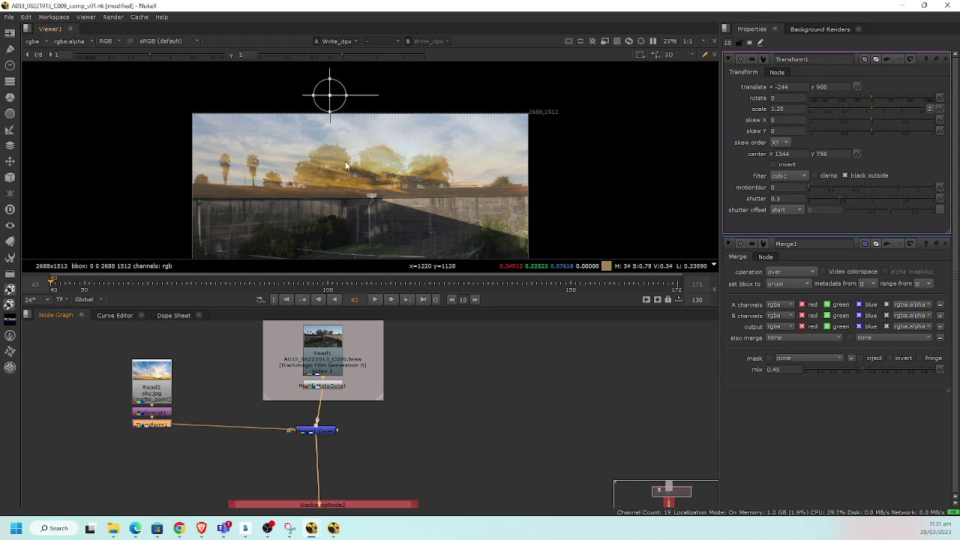
pyautogui.scroll(2, 191, 413)
pyautogui.scroll(2, 150, 424)
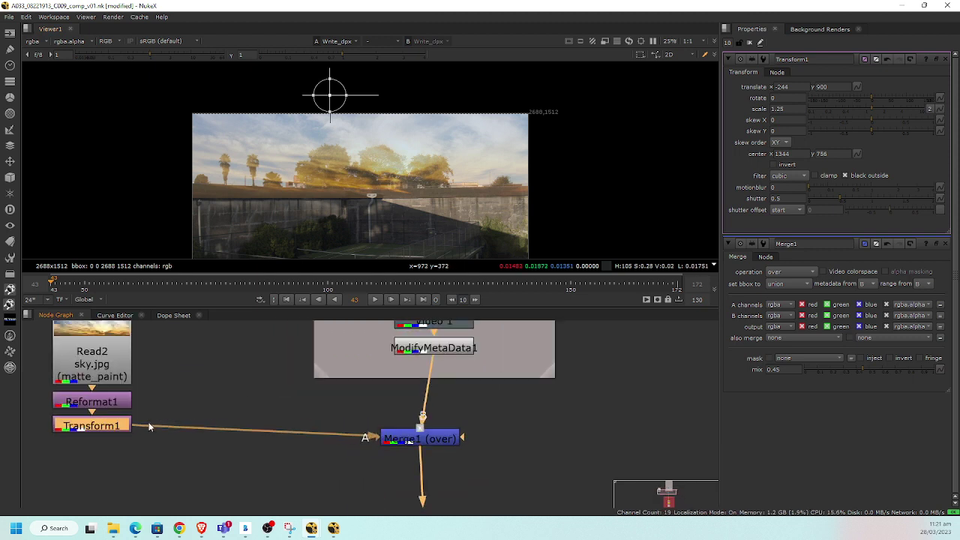
pyautogui.moveTo(138, 426); pyautogui.dragTo(202, 429)
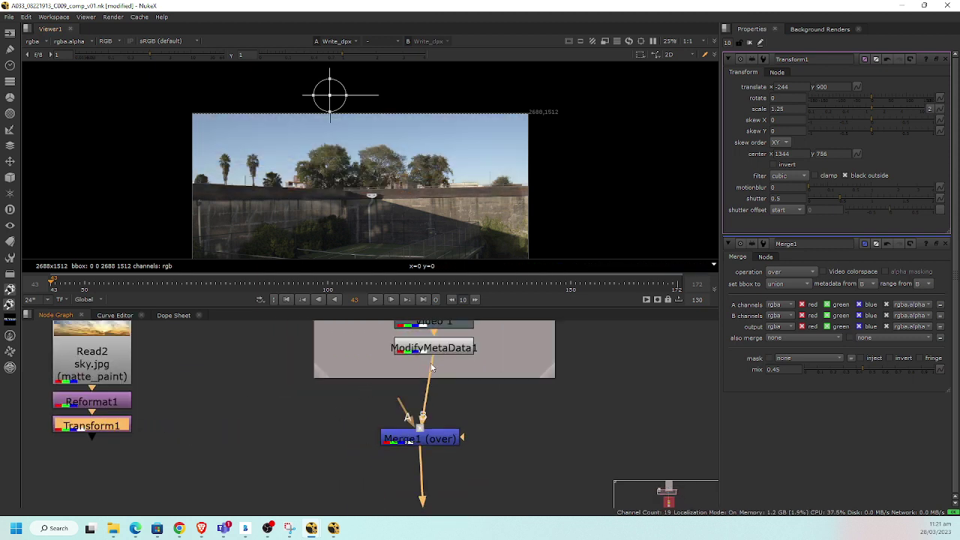
pyautogui.moveTo(434, 366)
pyautogui.mouseDown()
pyautogui.moveTo(398, 405)
pyautogui.moveTo(434, 354)
pyautogui.mouseUp()
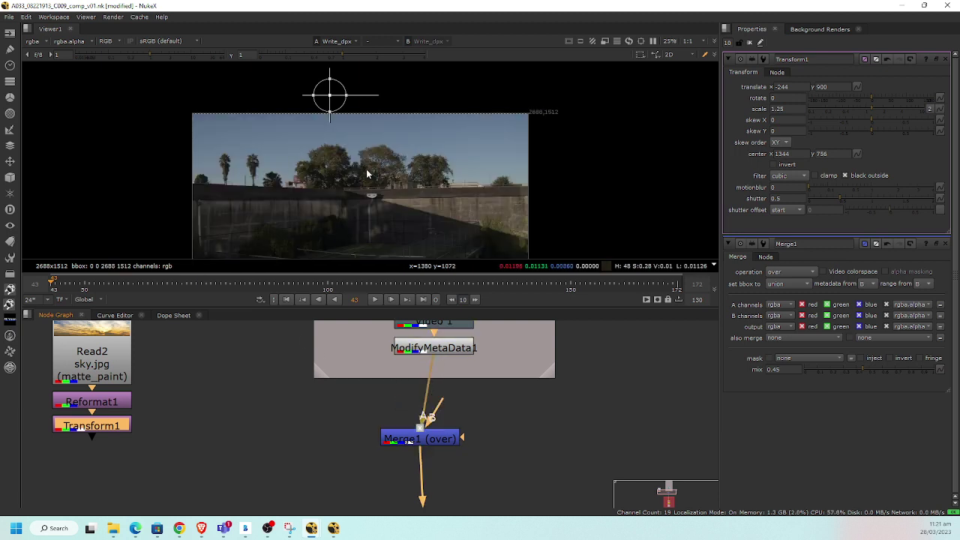
# - Move the sky.jpg Read, Reformat and Transform nodes to the other side of the footage and connect the Merge's B input to the Transform
pyautogui.moveTo(364, 172); pyautogui.dragTo(382, 114)
pyautogui.scroll(-3, 120, 447)
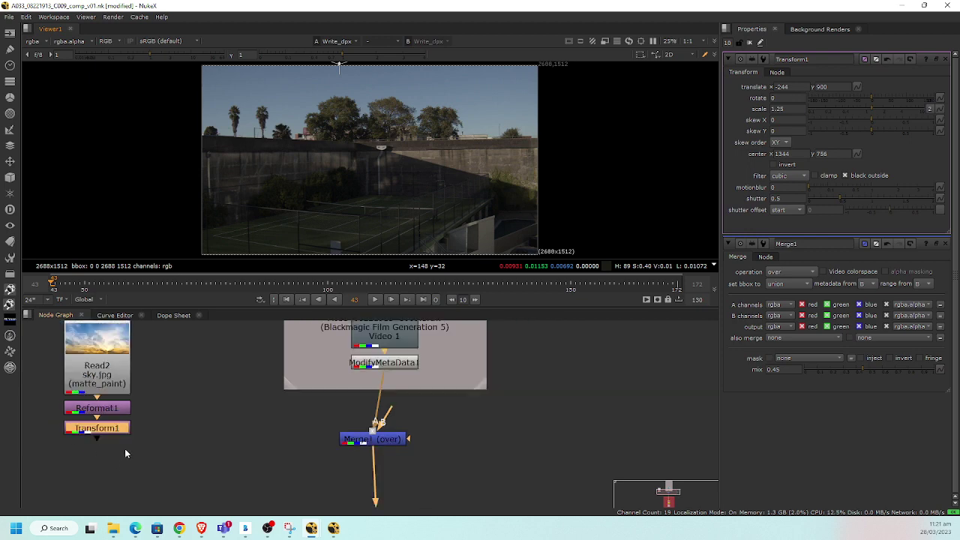
pyautogui.moveTo(183, 467); pyautogui.dragTo(475, 370)
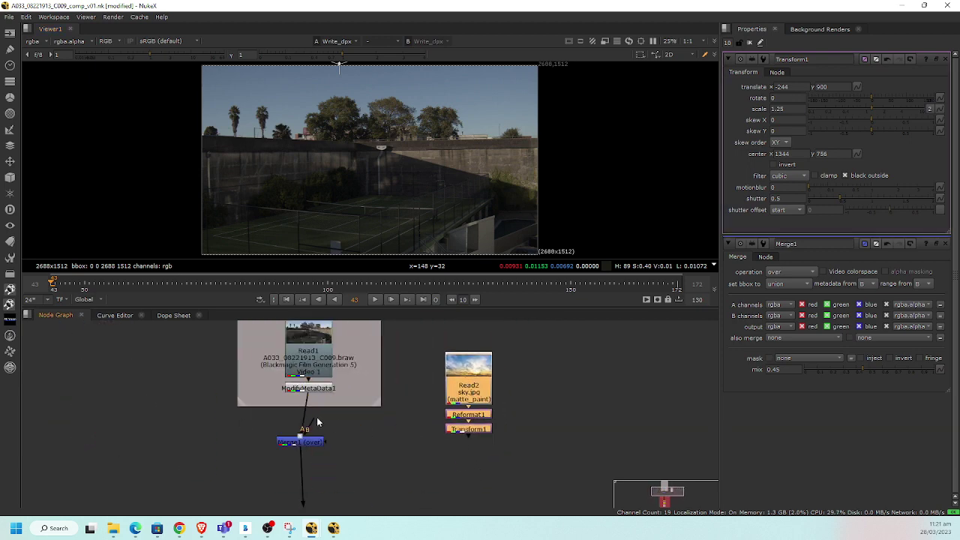
pyautogui.moveTo(318, 429); pyautogui.dragTo(457, 432)
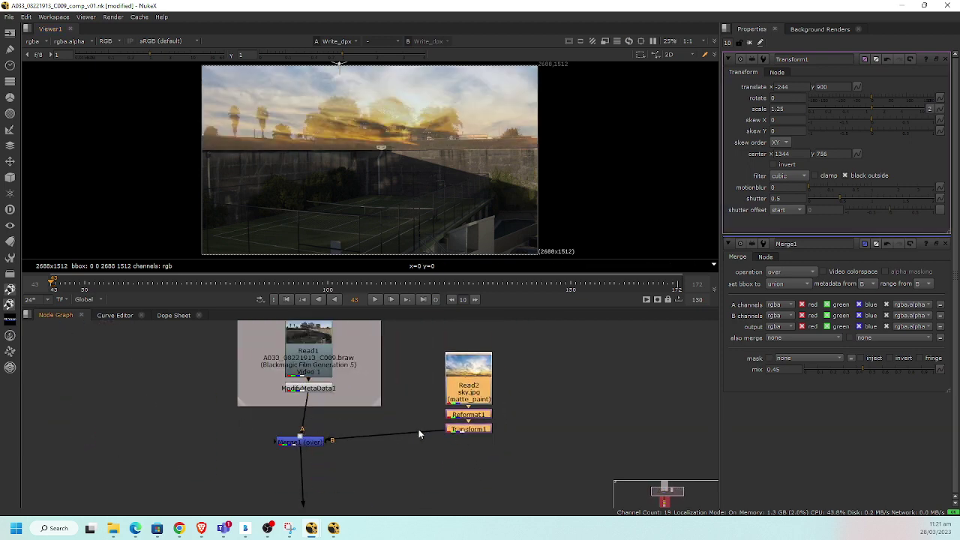
# - Align the Merge node directly beneath the footage's ModifyMetaData node
pyautogui.scroll(3, 393, 460)
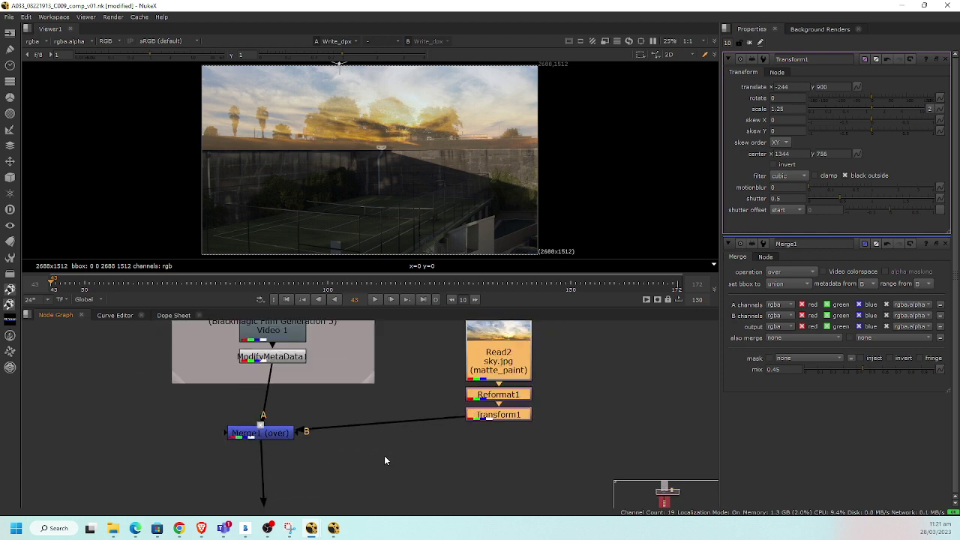
pyautogui.moveTo(385, 459); pyautogui.dragTo(405, 485)
pyautogui.moveTo(428, 405); pyautogui.dragTo(433, 435)
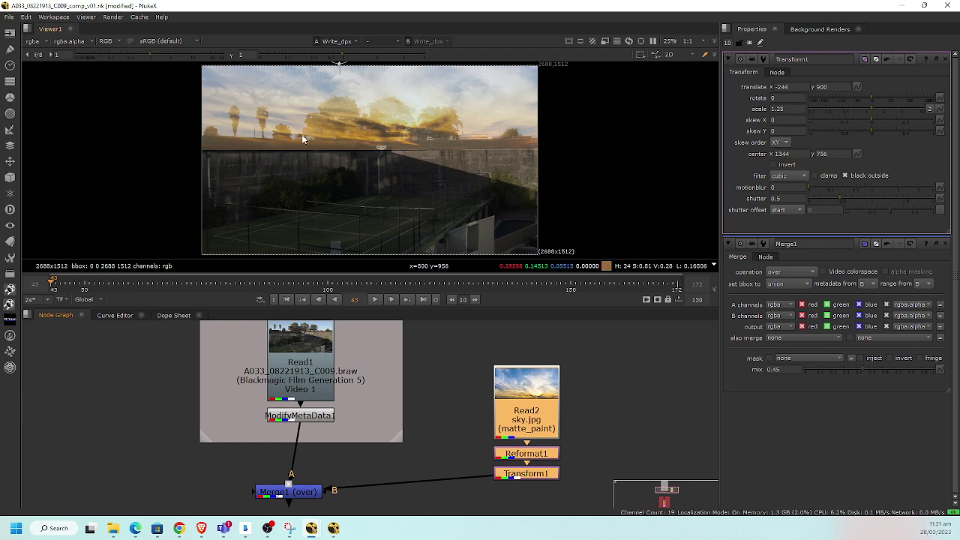
pyautogui.moveTo(166, 411); pyautogui.dragTo(132, 354)
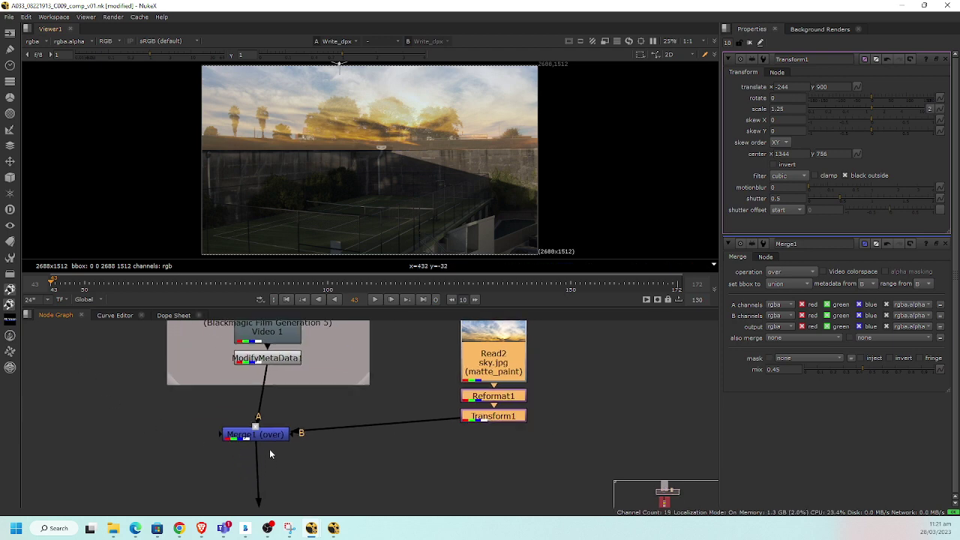
pyautogui.moveTo(263, 435); pyautogui.dragTo(275, 444)
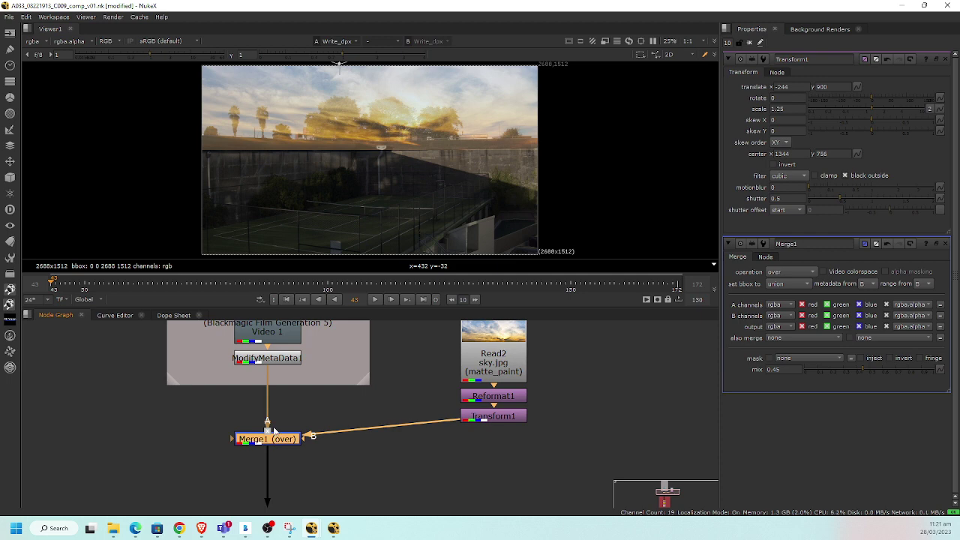
pyautogui.scroll(1, 281, 438)
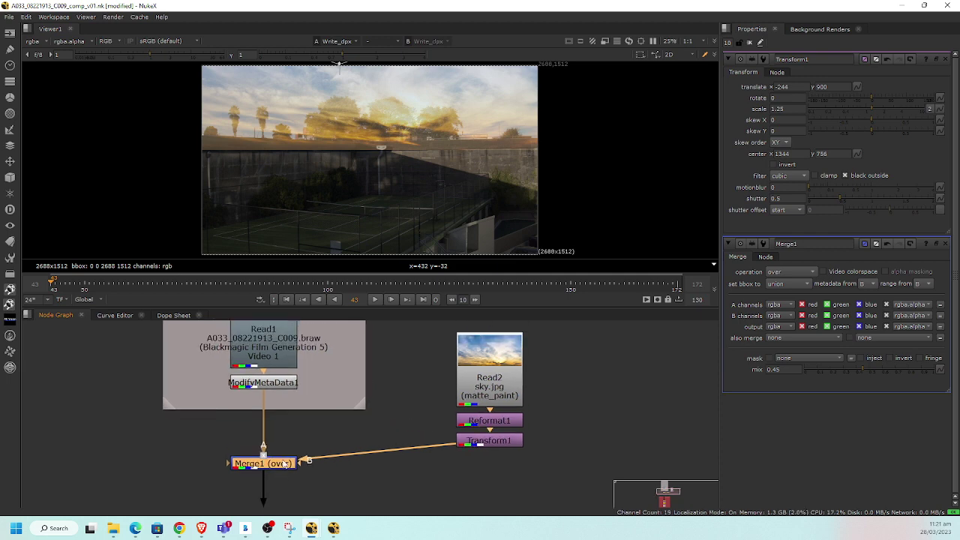
pyautogui.scroll(-1, 310, 433)
pyautogui.scroll(-1, 310, 436)
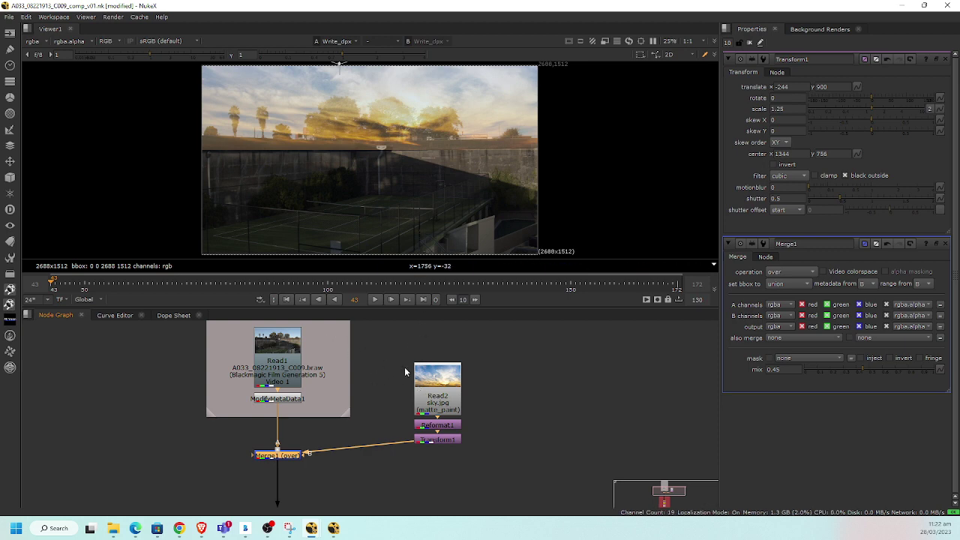
# - Examine the node chain from the Merge down through the Render backdrop to the Write_dpx and Viewer nodes
pyautogui.moveTo(387, 390); pyautogui.dragTo(417, 366)
pyautogui.scroll(-3, 417, 368)
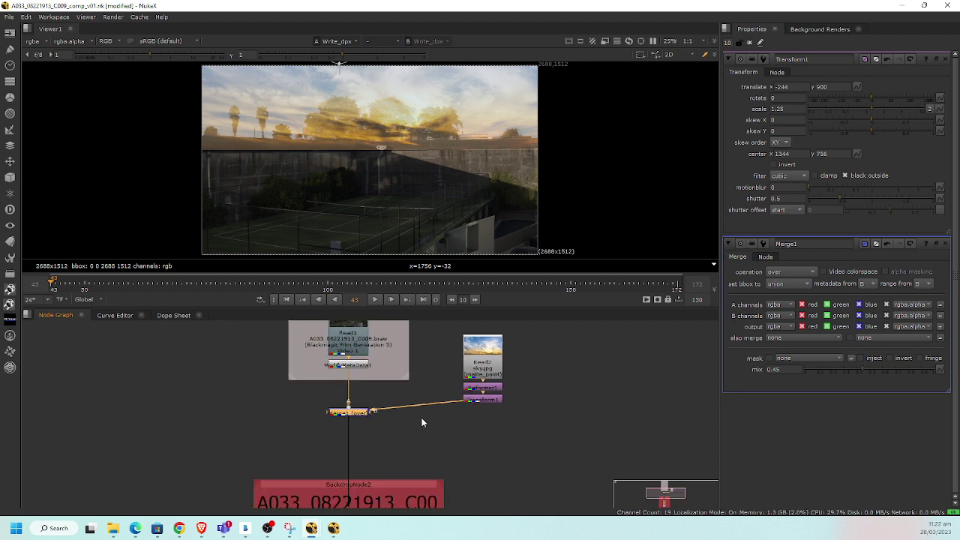
pyautogui.moveTo(421, 427); pyautogui.dragTo(453, 333)
pyautogui.scroll(6, 318, 438)
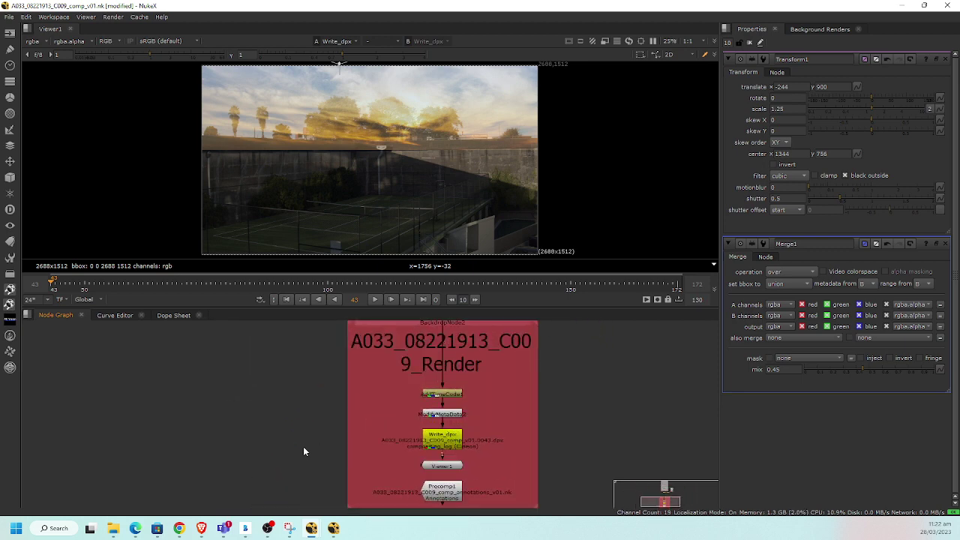
pyautogui.moveTo(519, 451); pyautogui.dragTo(515, 408)
pyautogui.moveTo(523, 453); pyautogui.dragTo(542, 410)
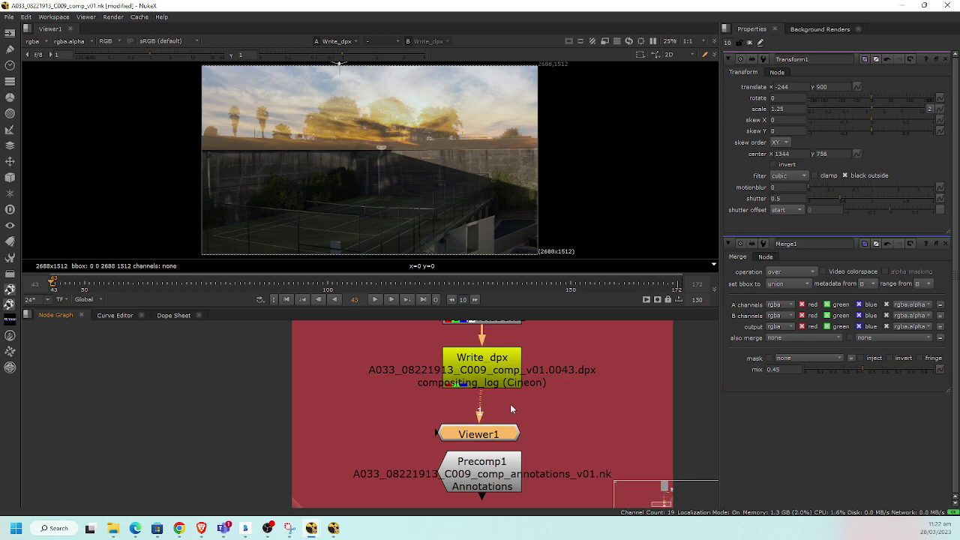
pyautogui.moveTo(472, 439); pyautogui.dragTo(475, 440)
pyautogui.scroll(-5, 401, 423)
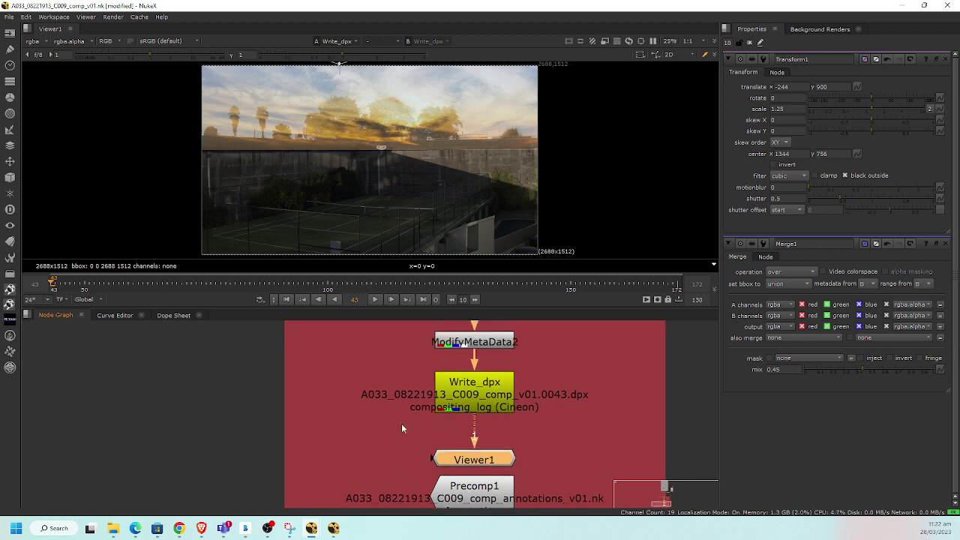
pyautogui.moveTo(615, 406); pyautogui.dragTo(589, 435)
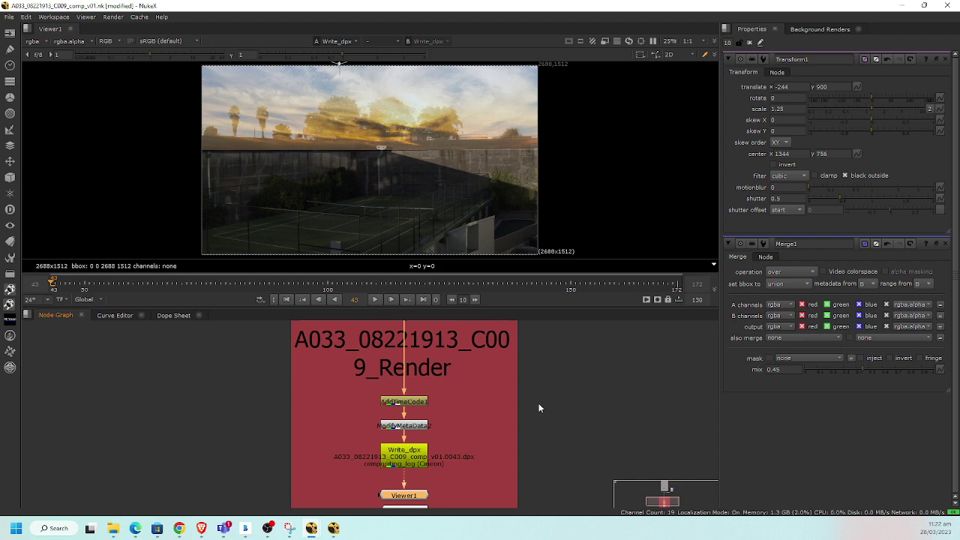
pyautogui.scroll(10, 537, 405)
pyautogui.scroll(2, 573, 454)
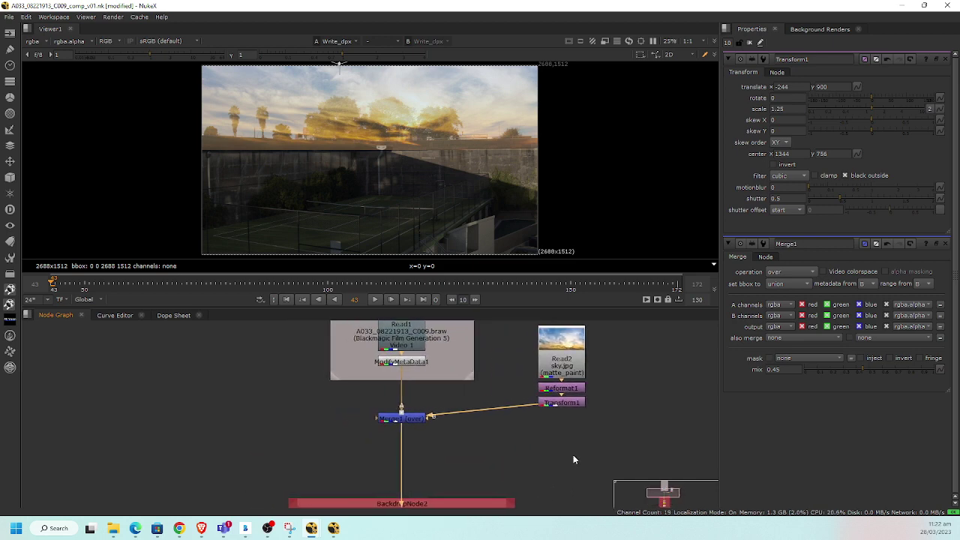
pyautogui.scroll(-15, 573, 454)
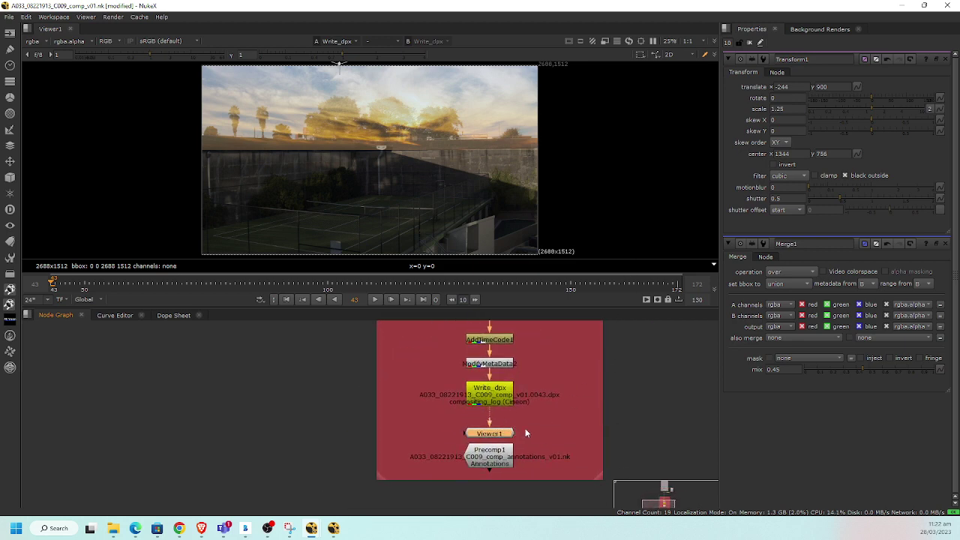
pyautogui.scroll(5, 525, 428)
pyautogui.scroll(-3, 440, 421)
pyautogui.scroll(10, 441, 421)
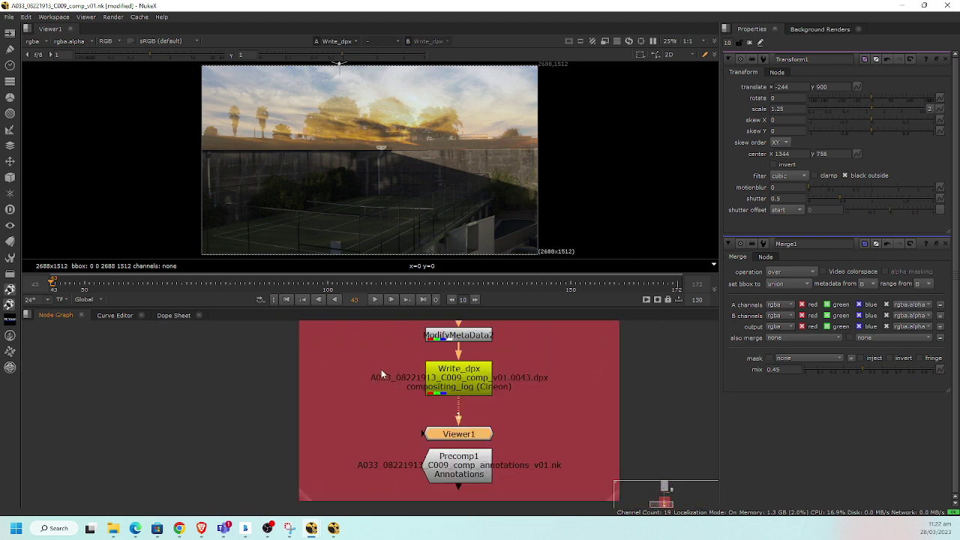
pyautogui.scroll(8, 313, 449)
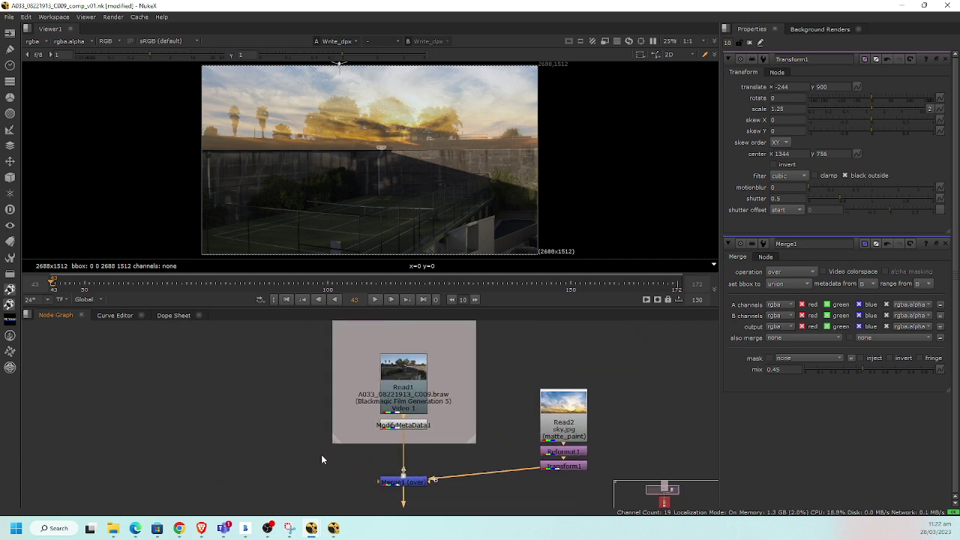
# - Compare the footage's ModifyMetaData output and the sky's Transform output by switching between them in the viewer
pyautogui.click(407, 427)
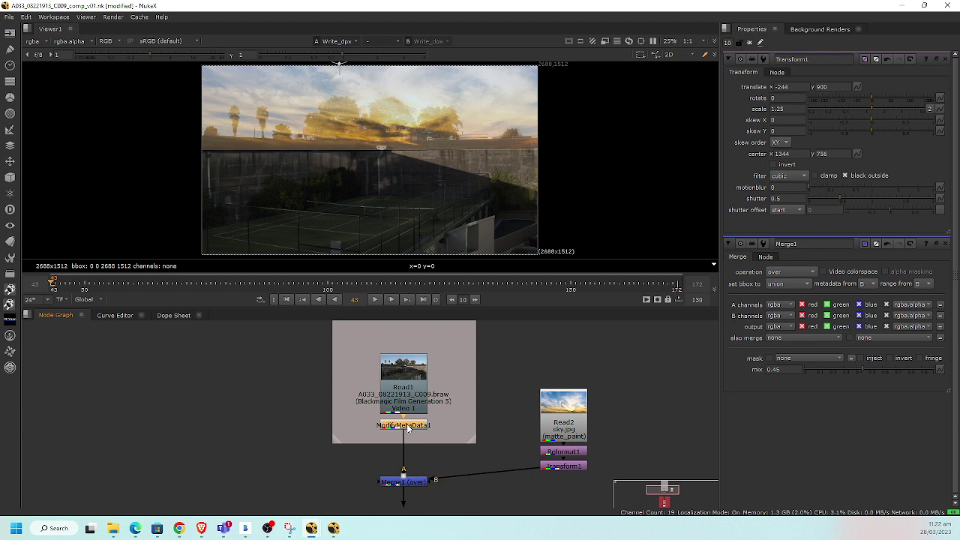
pyautogui.press('1')
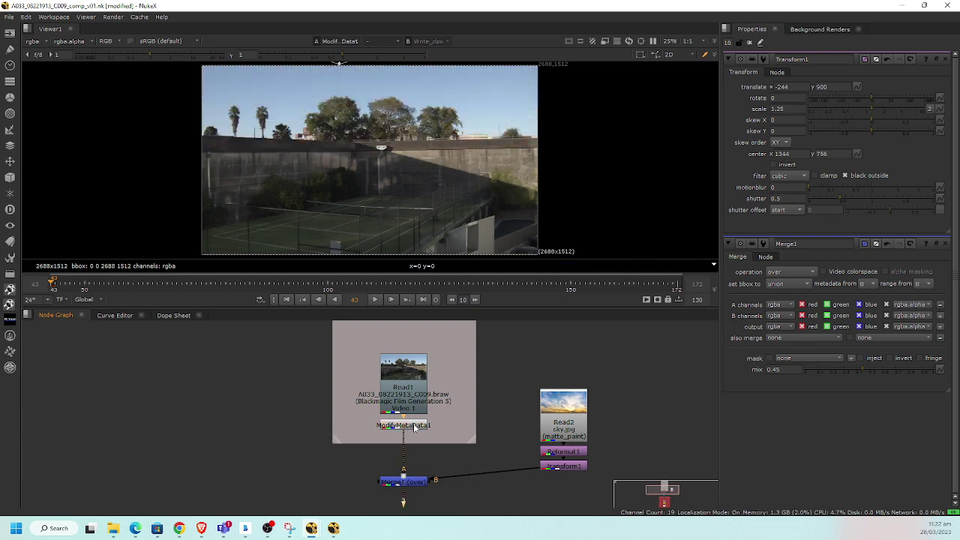
pyautogui.moveTo(413, 429)
pyautogui.mouseDown()
pyautogui.moveTo(361, 427)
pyautogui.moveTo(412, 433)
pyautogui.mouseUp()
pyautogui.click(577, 466)
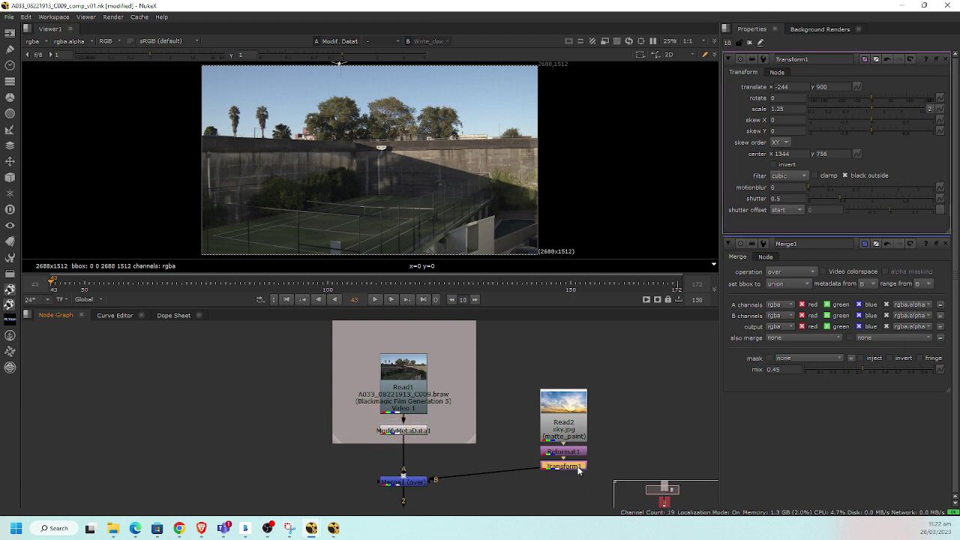
pyautogui.press('1')
pyautogui.press('f')
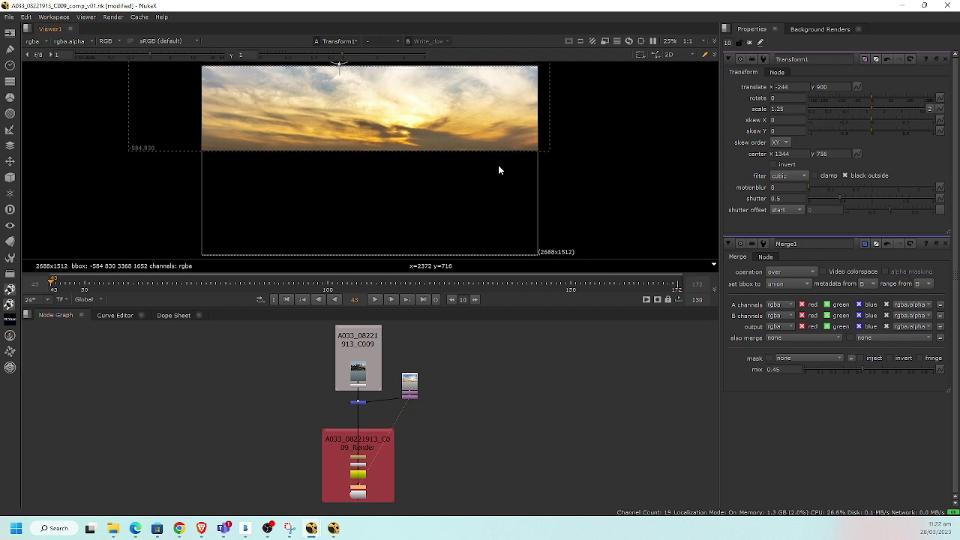
pyautogui.scroll(2, 417, 410)
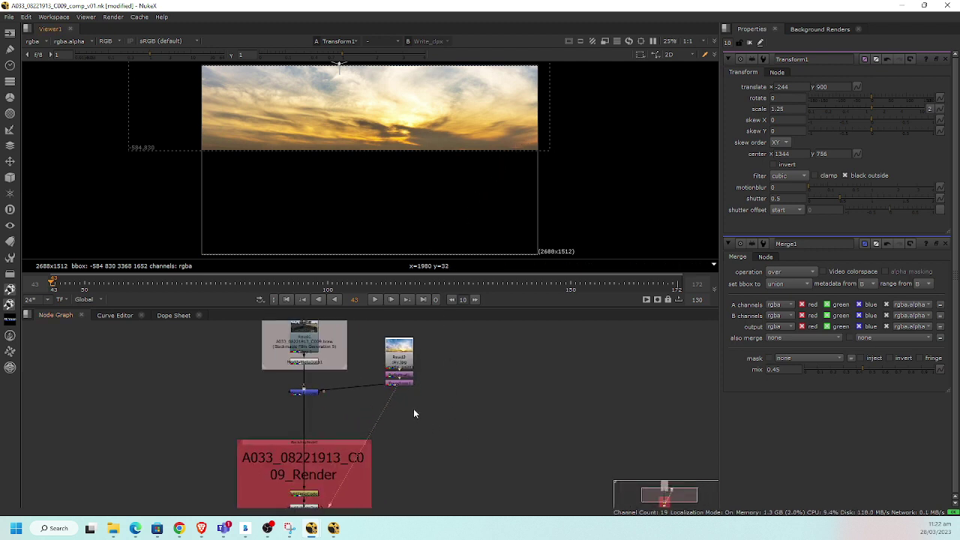
pyautogui.press('2')
pyautogui.press('1')
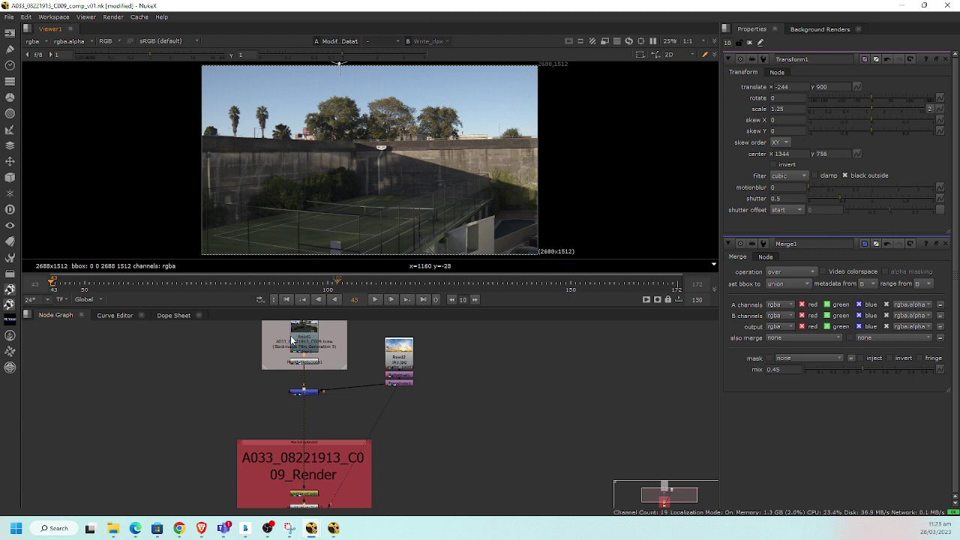
# - Offset the footage's ModifyMetaData node and insert a Keyer node between it and the Merge's A input
pyautogui.scroll(3, 243, 421)
pyautogui.moveTo(337, 380); pyautogui.dragTo(387, 464)
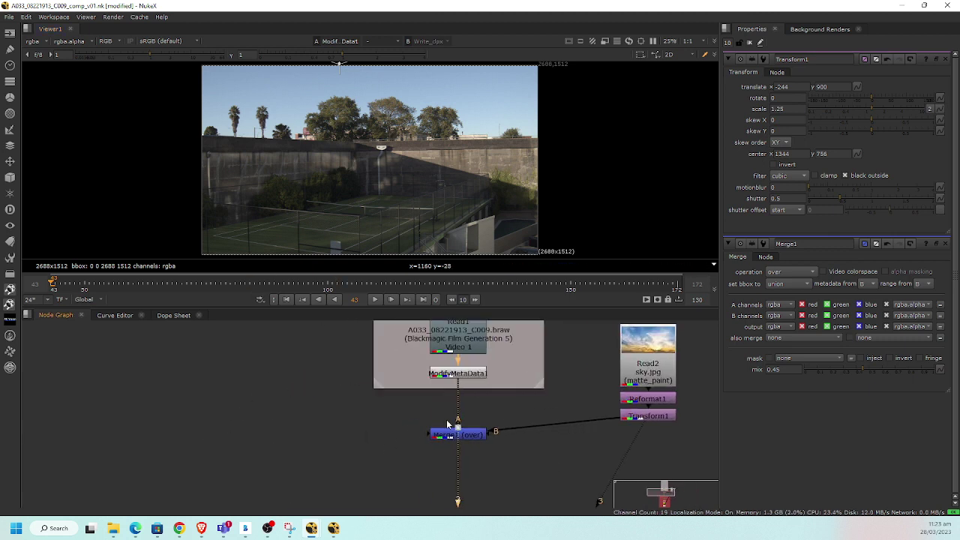
pyautogui.click(432, 369)
pyautogui.moveTo(432, 371); pyautogui.dragTo(429, 377)
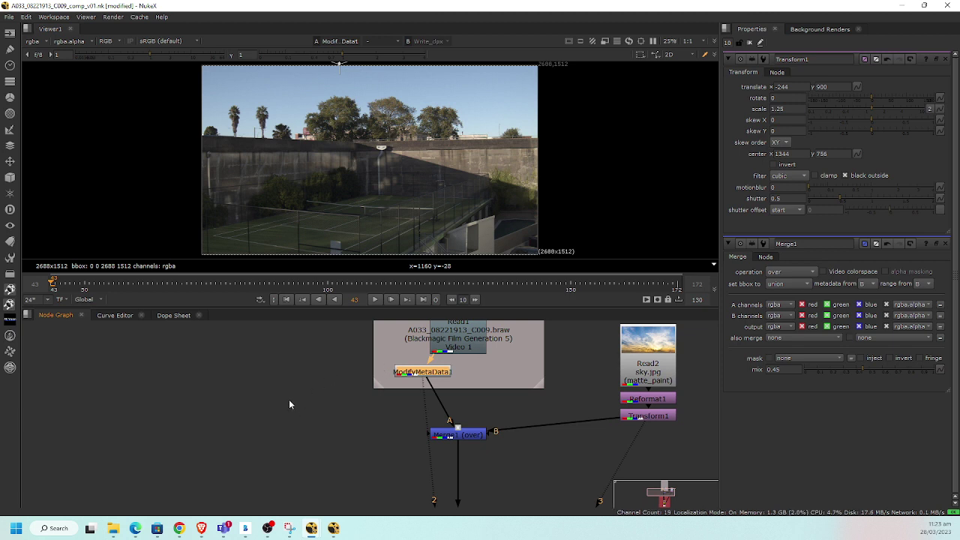
pyautogui.press('Tab')
pyautogui.write('key')
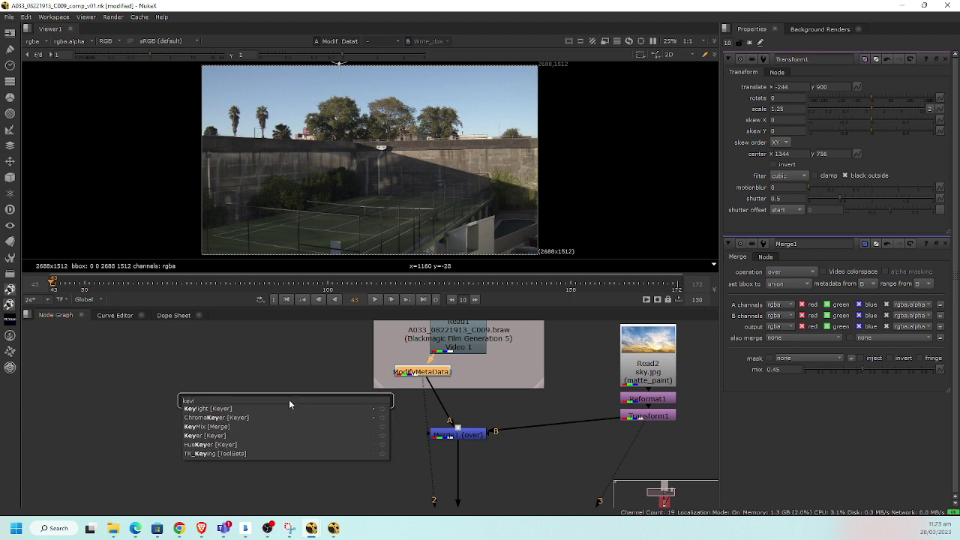
pyautogui.write('er')
pyautogui.press('Return')
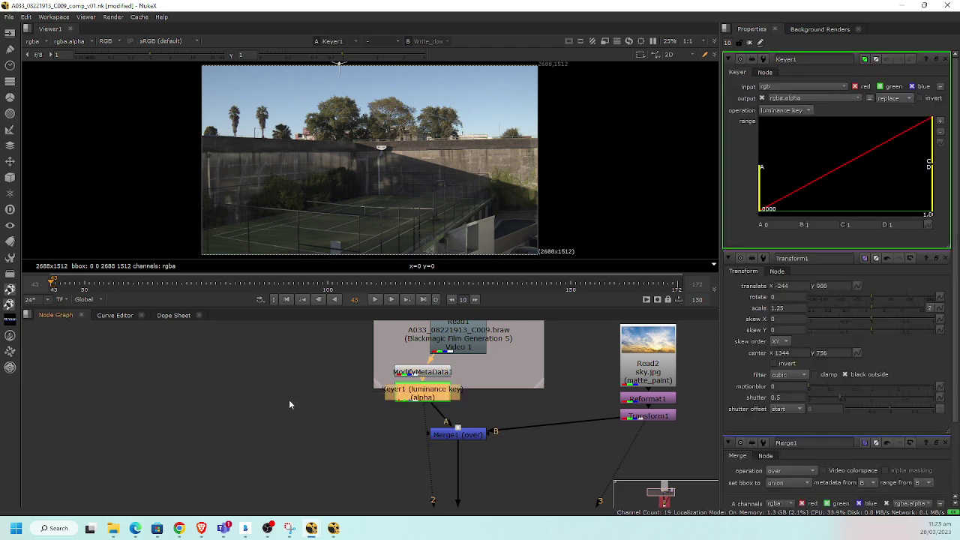
pyautogui.moveTo(381, 395); pyautogui.dragTo(381, 406)
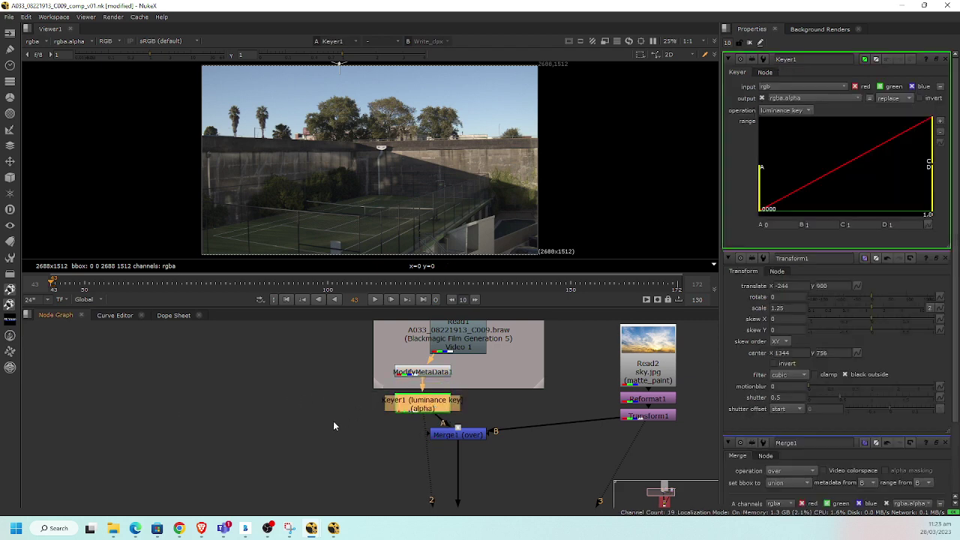
# - Switch to Bamboo Paper and handwrite the heading "Luminance" on a new page
pyautogui.click(245, 528)
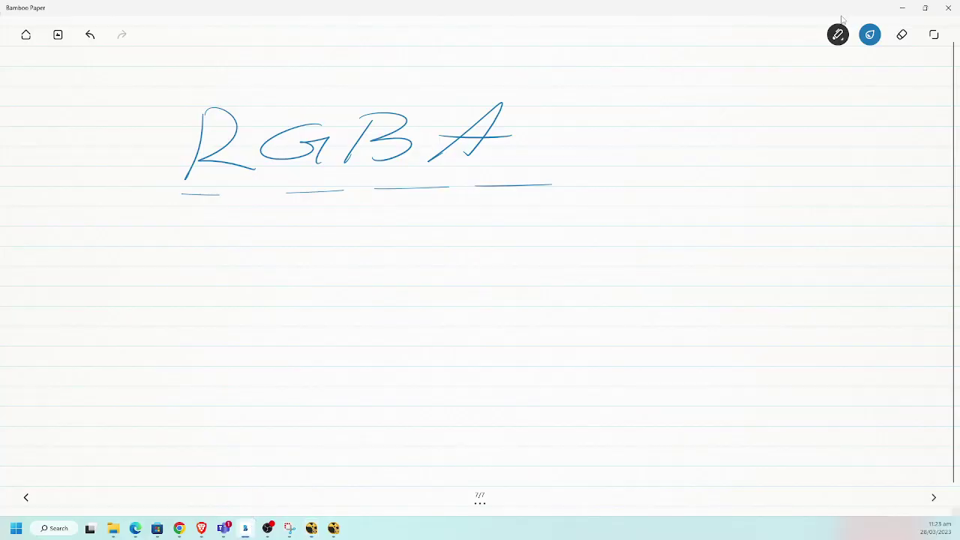
pyautogui.click(933, 497)
pyautogui.moveTo(189, 93)
pyautogui.mouseDown()
pyautogui.moveTo(184, 154)
pyautogui.moveTo(215, 142)
pyautogui.mouseUp()
pyautogui.moveTo(223, 128)
pyautogui.mouseDown()
pyautogui.moveTo(222, 149)
pyautogui.moveTo(239, 130)
pyautogui.mouseUp()
pyautogui.moveTo(247, 146)
pyautogui.mouseDown()
pyautogui.moveTo(267, 135)
pyautogui.moveTo(294, 139)
pyautogui.mouseUp()
pyautogui.moveTo(302, 126)
pyautogui.mouseDown()
pyautogui.moveTo(302, 140)
pyautogui.moveTo(342, 132)
pyautogui.mouseUp()
pyautogui.moveTo(358, 125)
pyautogui.mouseDown()
pyautogui.moveTo(362, 133)
pyautogui.moveTo(441, 133)
pyautogui.mouseUp()
pyautogui.moveTo(444, 126); pyautogui.dragTo(465, 132)
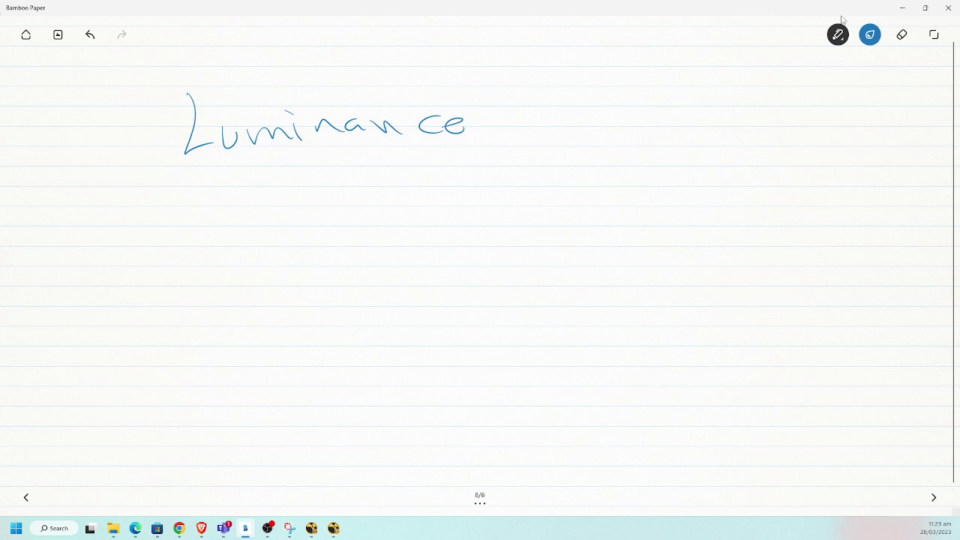
# - Sketch a rectangular image frame below the heading containing a horizon line and a bare tree
pyautogui.moveTo(221, 216); pyautogui.dragTo(224, 426)
pyautogui.moveTo(198, 200); pyautogui.dragTo(632, 188)
pyautogui.moveTo(247, 420)
pyautogui.mouseDown()
pyautogui.moveTo(371, 421)
pyautogui.moveTo(605, 398)
pyautogui.mouseUp()
pyautogui.moveTo(582, 205); pyautogui.dragTo(599, 370)
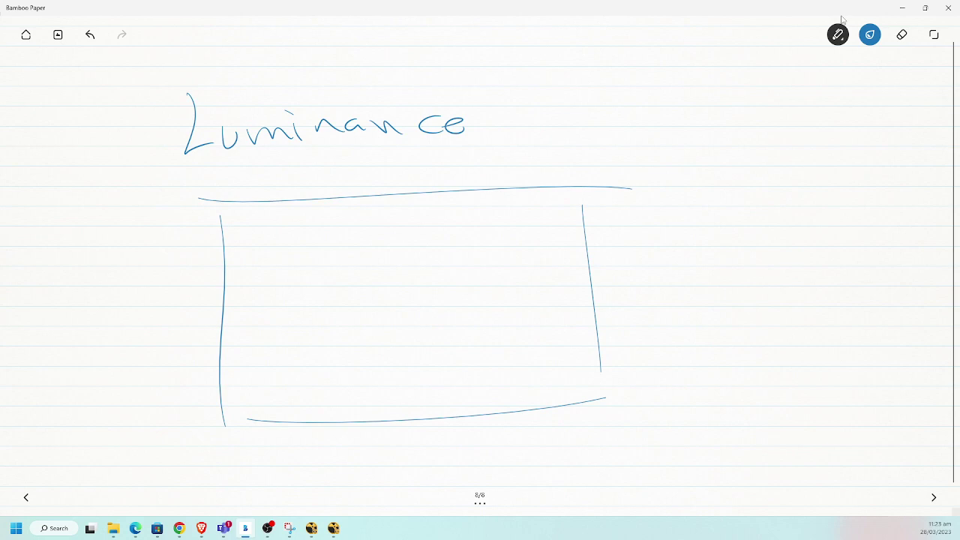
pyautogui.moveTo(210, 326)
pyautogui.mouseDown()
pyautogui.moveTo(425, 310)
pyautogui.moveTo(526, 338)
pyautogui.moveTo(612, 334)
pyautogui.mouseUp()
pyautogui.moveTo(433, 316)
pyautogui.mouseDown()
pyautogui.moveTo(440, 308)
pyautogui.moveTo(424, 275)
pyautogui.moveTo(438, 301)
pyautogui.mouseUp()
pyautogui.moveTo(433, 266); pyautogui.dragTo(429, 245)
pyautogui.moveTo(418, 229)
pyautogui.mouseDown()
pyautogui.moveTo(425, 245)
pyautogui.moveTo(414, 259)
pyautogui.moveTo(464, 220)
pyautogui.mouseUp()
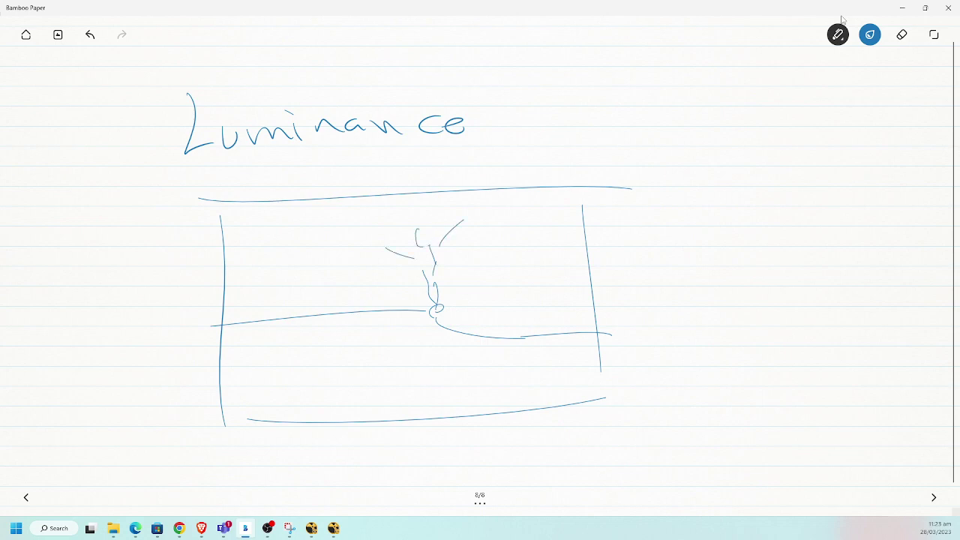
# - Add clouds and another tree branch to the sketch, and hatch the ground below the horizon
pyautogui.moveTo(218, 250); pyautogui.dragTo(297, 240)
pyautogui.moveTo(234, 213); pyautogui.dragTo(353, 237)
pyautogui.moveTo(349, 247); pyautogui.dragTo(369, 240)
pyautogui.moveTo(258, 260); pyautogui.dragTo(359, 250)
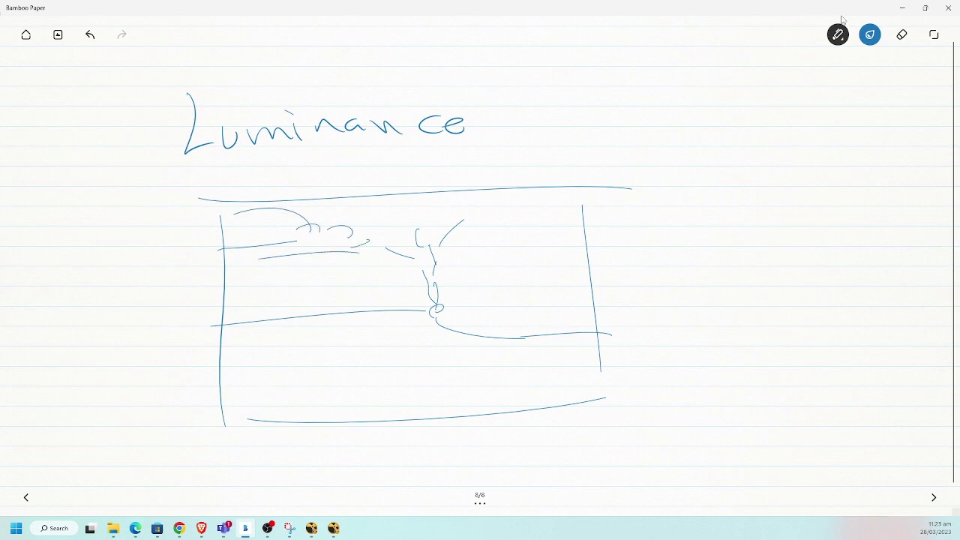
pyautogui.moveTo(454, 253); pyautogui.dragTo(437, 268)
pyautogui.moveTo(587, 359)
pyautogui.mouseDown()
pyautogui.moveTo(555, 375)
pyautogui.moveTo(503, 378)
pyautogui.moveTo(461, 367)
pyautogui.mouseUp()
pyautogui.moveTo(471, 340); pyautogui.dragTo(408, 362)
pyautogui.moveTo(425, 330); pyautogui.dragTo(353, 352)
pyautogui.moveTo(373, 325); pyautogui.dragTo(312, 342)
pyautogui.moveTo(318, 325); pyautogui.dragTo(259, 341)
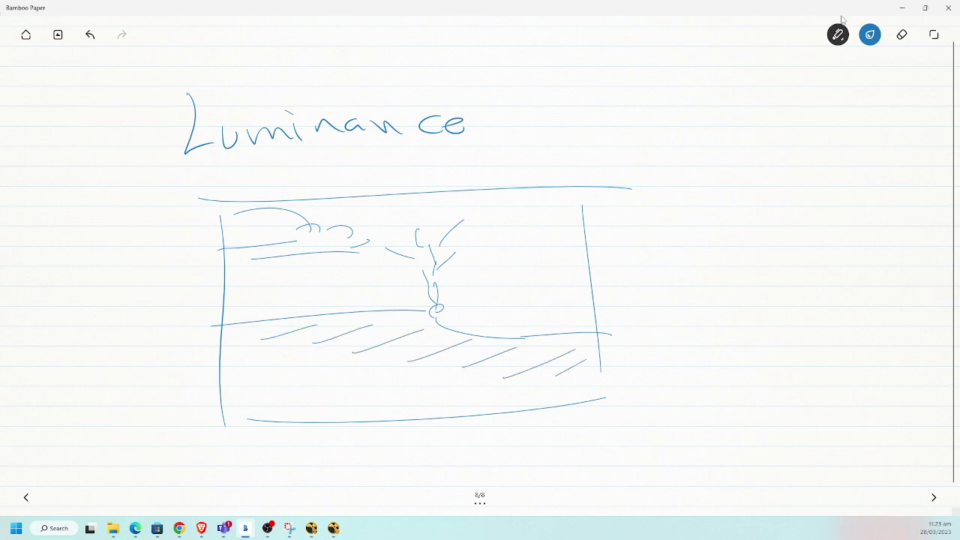
# - Handwrite "Luminance value" beside the sketch with a bullet mark above it and a downward arrow below it
pyautogui.moveTo(665, 206); pyautogui.dragTo(661, 214)
pyautogui.moveTo(665, 203)
pyautogui.mouseDown()
pyautogui.moveTo(660, 213)
pyautogui.moveTo(667, 205)
pyautogui.mouseUp()
pyautogui.moveTo(662, 214); pyautogui.dragTo(671, 227)
pyautogui.moveTo(663, 205); pyautogui.dragTo(658, 211)
pyautogui.moveTo(664, 253)
pyautogui.mouseDown()
pyautogui.moveTo(664, 269)
pyautogui.moveTo(674, 268)
pyautogui.mouseUp()
pyautogui.moveTo(678, 261); pyautogui.dragTo(699, 266)
pyautogui.moveTo(757, 255); pyautogui.dragTo(754, 261)
pyautogui.moveTo(759, 258); pyautogui.dragTo(767, 257)
pyautogui.moveTo(681, 288)
pyautogui.mouseDown()
pyautogui.moveTo(668, 301)
pyautogui.moveTo(698, 300)
pyautogui.mouseUp()
pyautogui.moveTo(707, 284)
pyautogui.mouseDown()
pyautogui.moveTo(710, 297)
pyautogui.moveTo(738, 293)
pyautogui.mouseUp()
pyautogui.moveTo(731, 294)
pyautogui.mouseDown()
pyautogui.moveTo(747, 293)
pyautogui.moveTo(718, 337)
pyautogui.mouseUp()
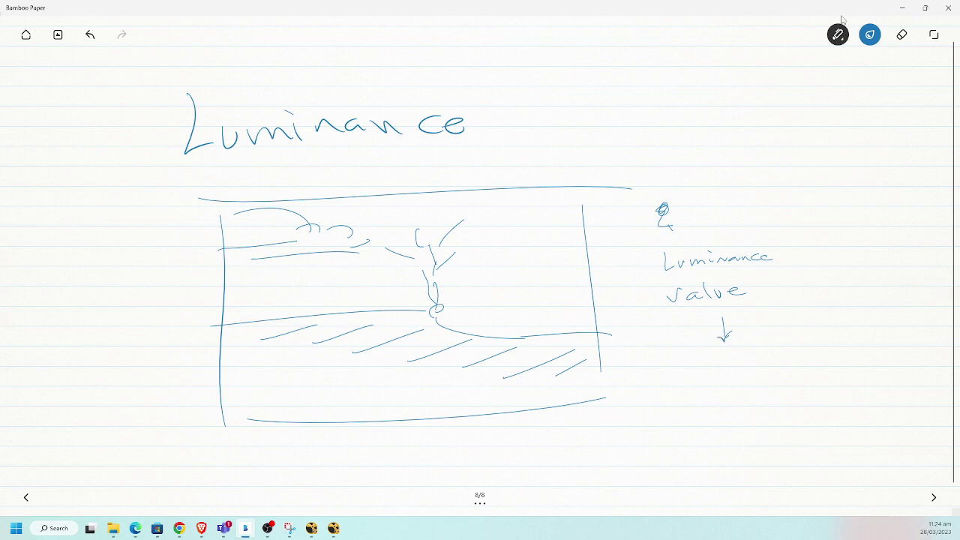
# - Handwrite a note beginning "how bright they" beneath the downward arrow
pyautogui.moveTo(667, 357)
pyautogui.mouseDown()
pyautogui.moveTo(688, 367)
pyautogui.moveTo(781, 369)
pyautogui.mouseUp()
pyautogui.moveTo(798, 361)
pyautogui.mouseDown()
pyautogui.moveTo(791, 372)
pyautogui.moveTo(831, 346)
pyautogui.mouseUp()
pyautogui.moveTo(707, 404); pyautogui.dragTo(706, 421)
pyautogui.moveTo(703, 410); pyautogui.dragTo(726, 416)
pyautogui.moveTo(729, 408)
pyautogui.mouseDown()
pyautogui.moveTo(744, 409)
pyautogui.moveTo(753, 435)
pyautogui.mouseUp()
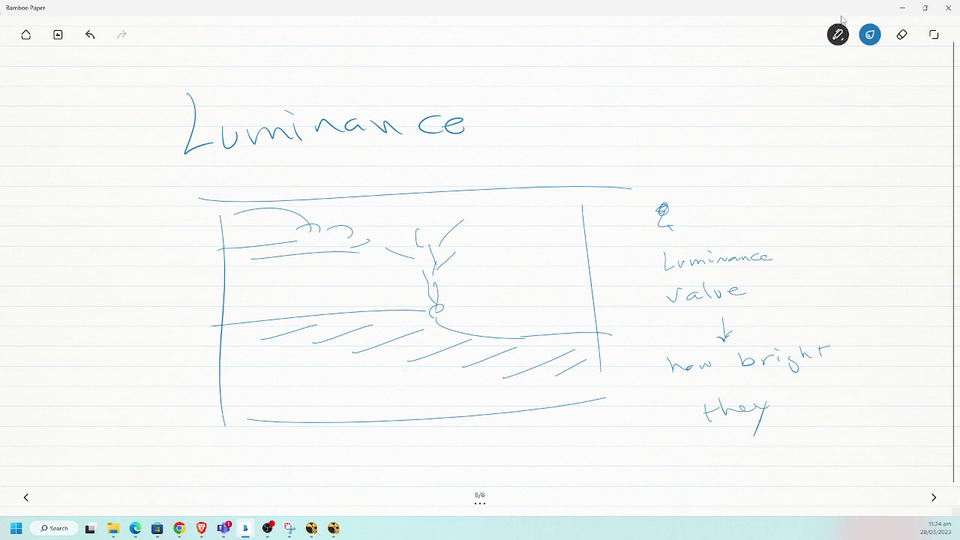
pyautogui.moveTo(799, 405); pyautogui.dragTo(844, 400)
# - Switch back to Nuke and compare the Keyer output's colour image with its alpha channel
pyautogui.hotkey('alt', 'Tab')
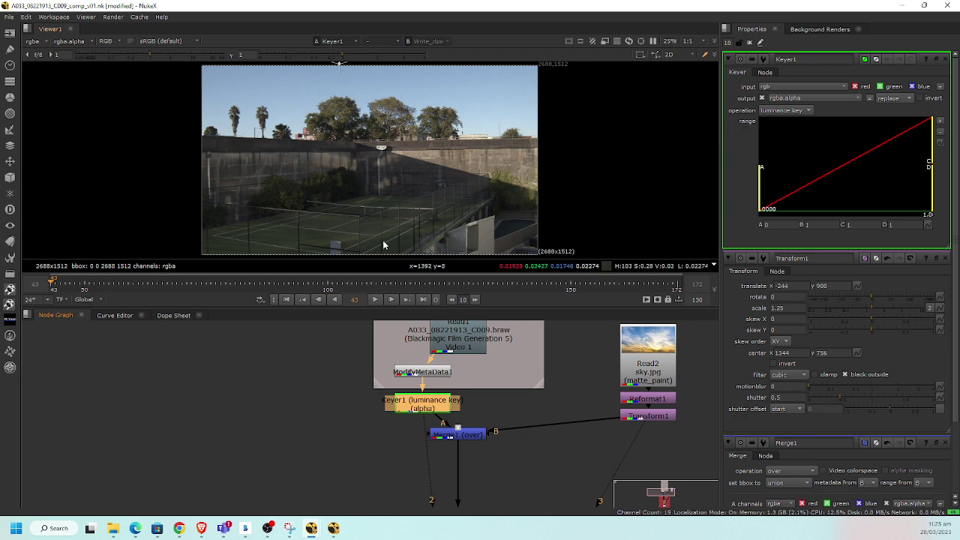
pyautogui.press('a')
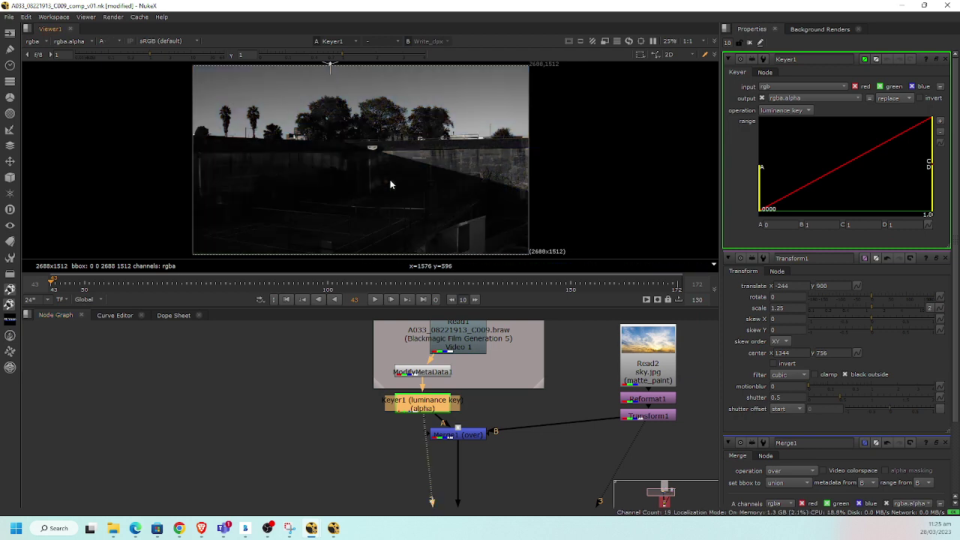
pyautogui.press('a')
pyautogui.press('a')
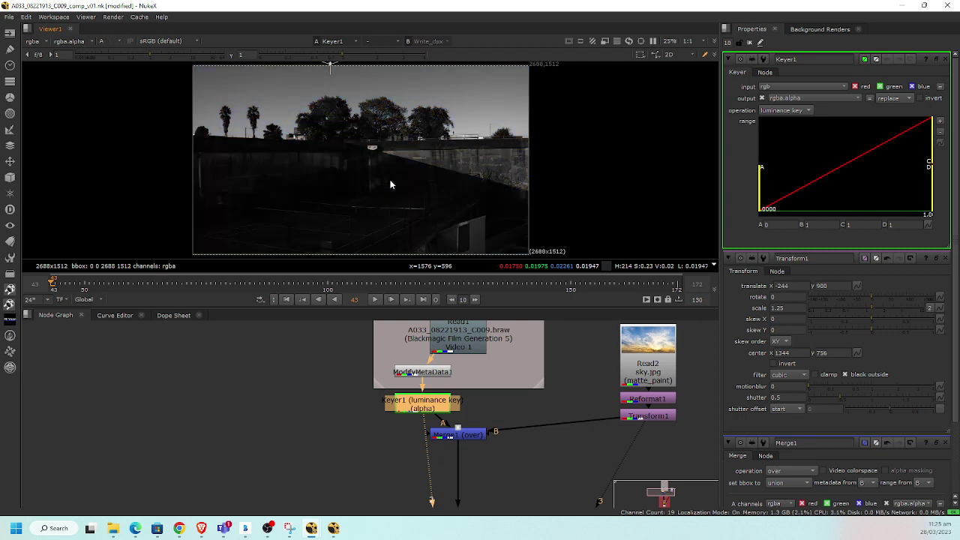
pyautogui.press('a')
pyautogui.press('a')
pyautogui.press('a')
pyautogui.press('a')
pyautogui.press('a')
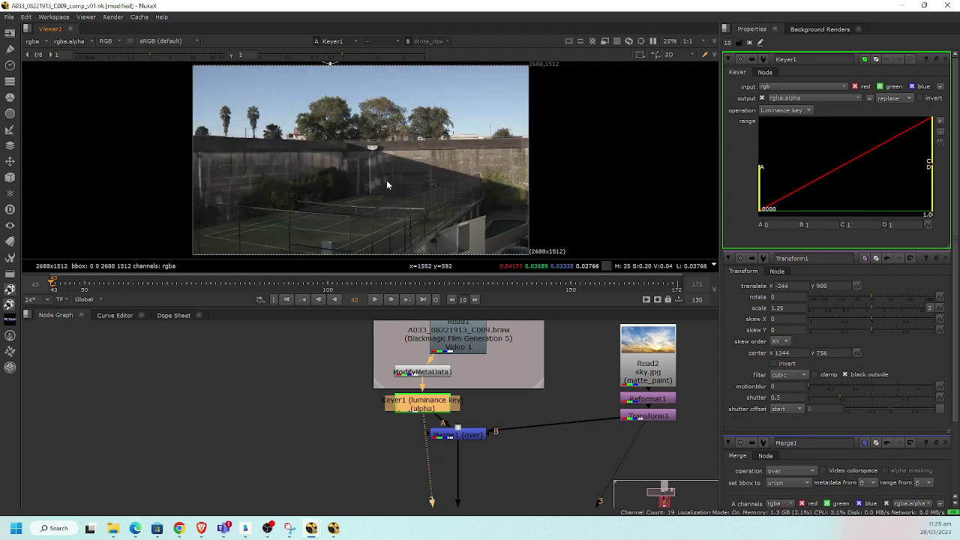
pyautogui.press('a')
# - Compare the ModifyMetaData output's alpha and colour views, and inspect the Keyer output's alpha channel
pyautogui.moveTo(426, 413); pyautogui.dragTo(423, 375)
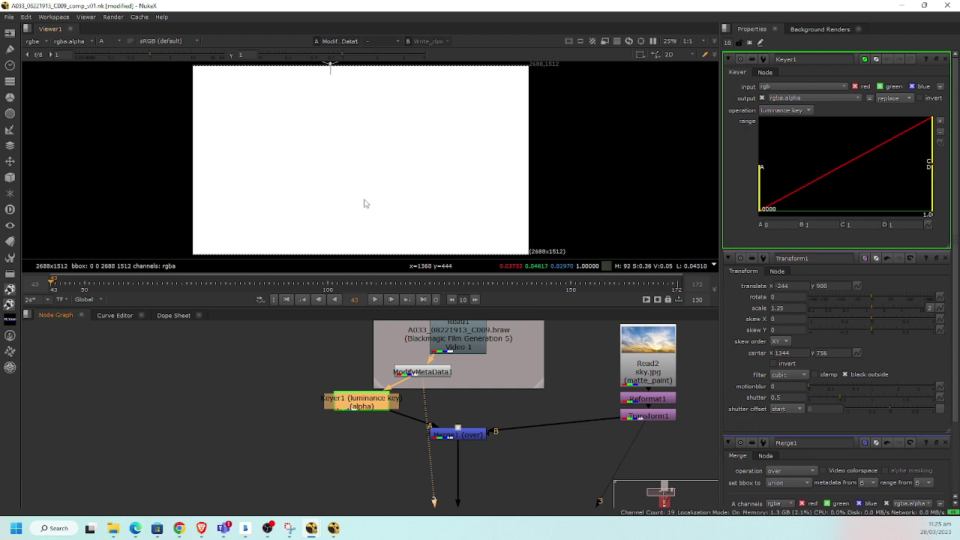
pyautogui.press('a')
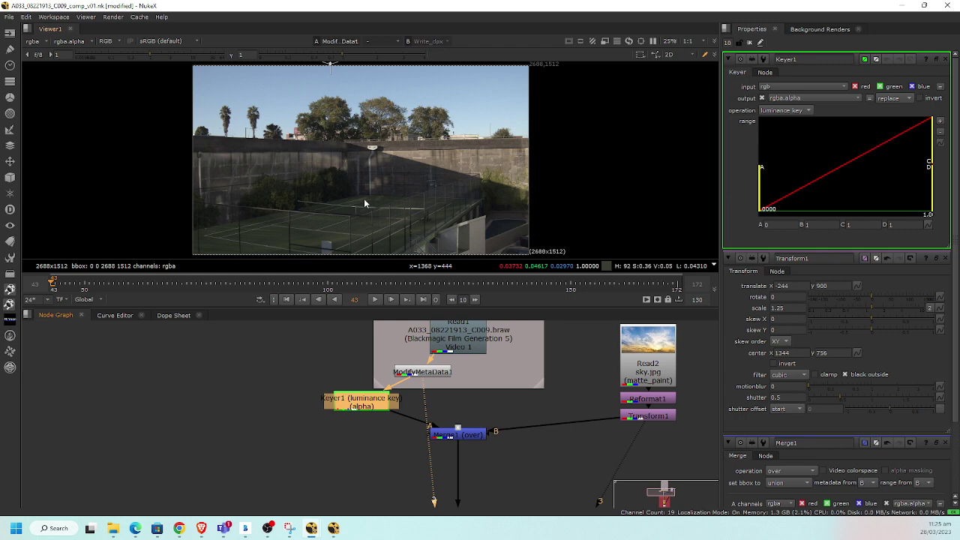
pyautogui.press('a')
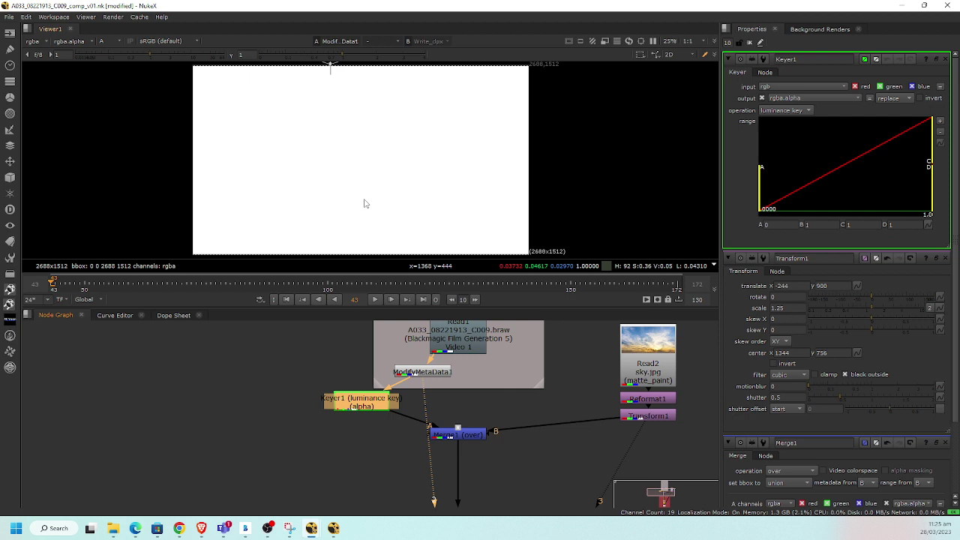
pyautogui.press('a')
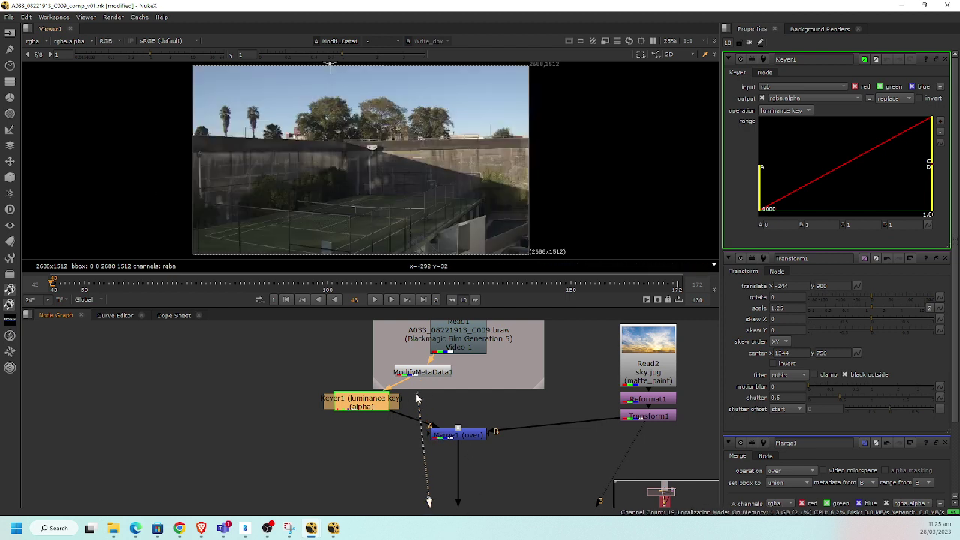
pyautogui.moveTo(416, 398); pyautogui.dragTo(372, 403)
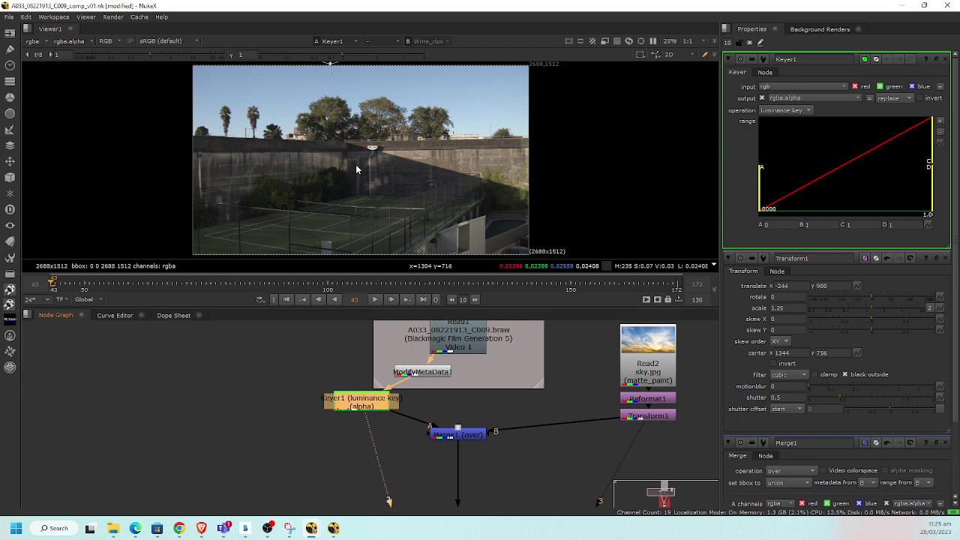
pyautogui.press('a')
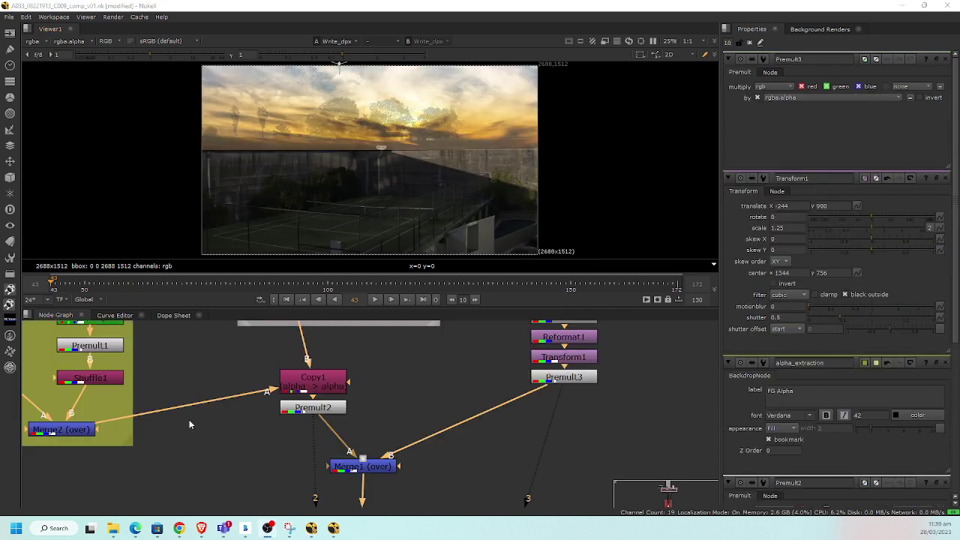
# - Inspect the footage's Premult2 output in colour and alpha, and view the sky's Premult3 output
pyautogui.click(313, 407)
pyautogui.press('2')
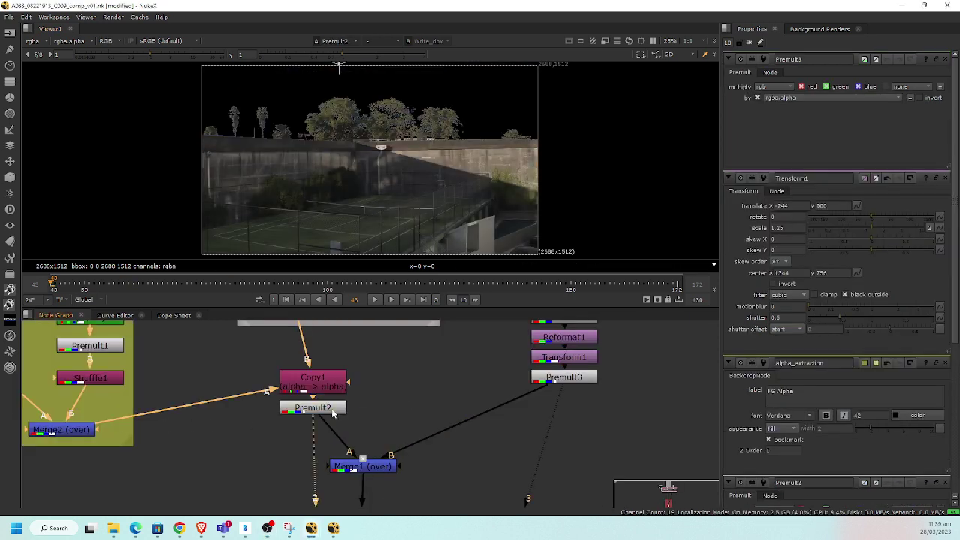
pyautogui.press('a')
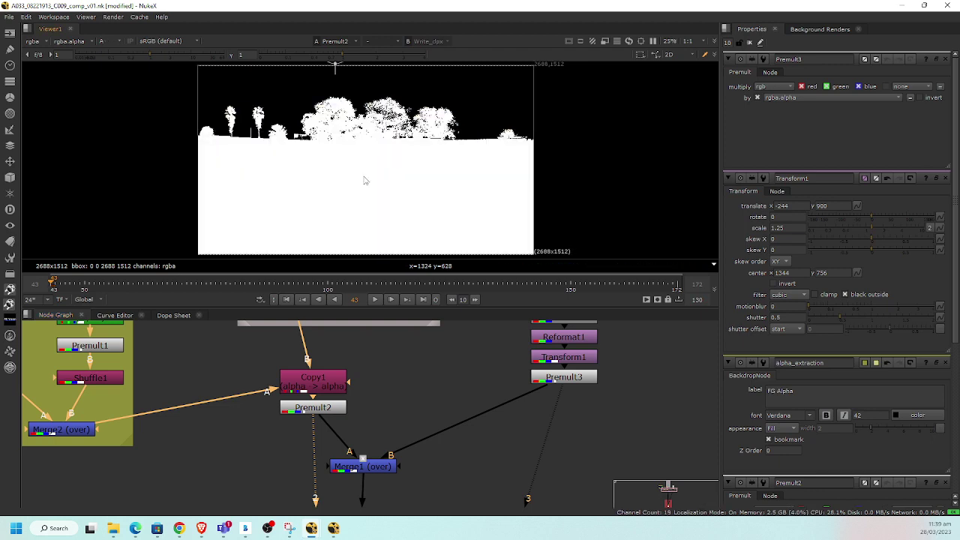
pyautogui.press('a')
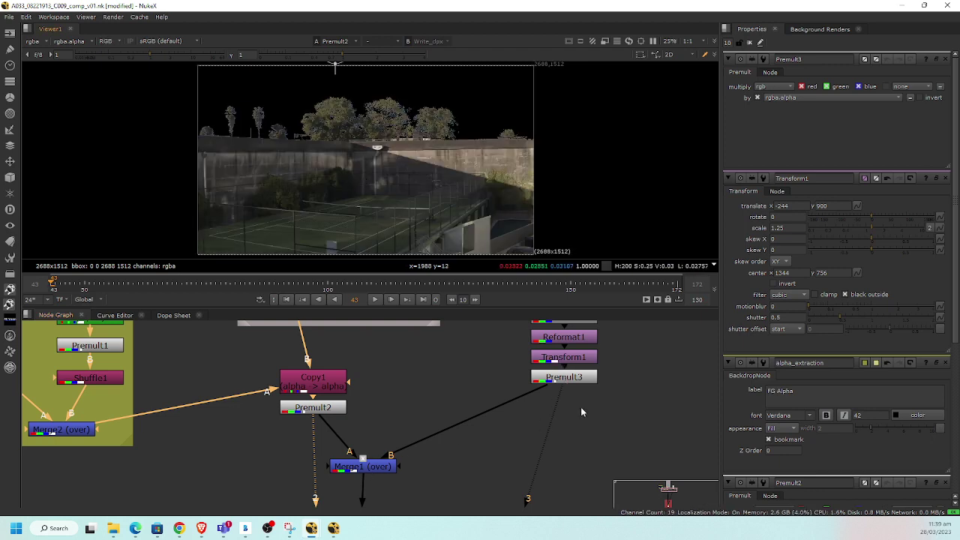
pyautogui.click(570, 382)
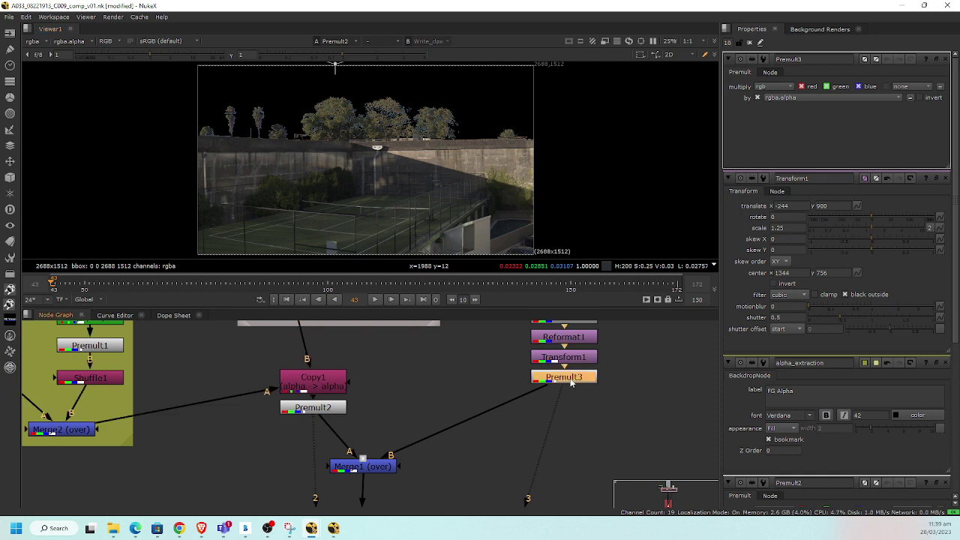
pyautogui.press('3')
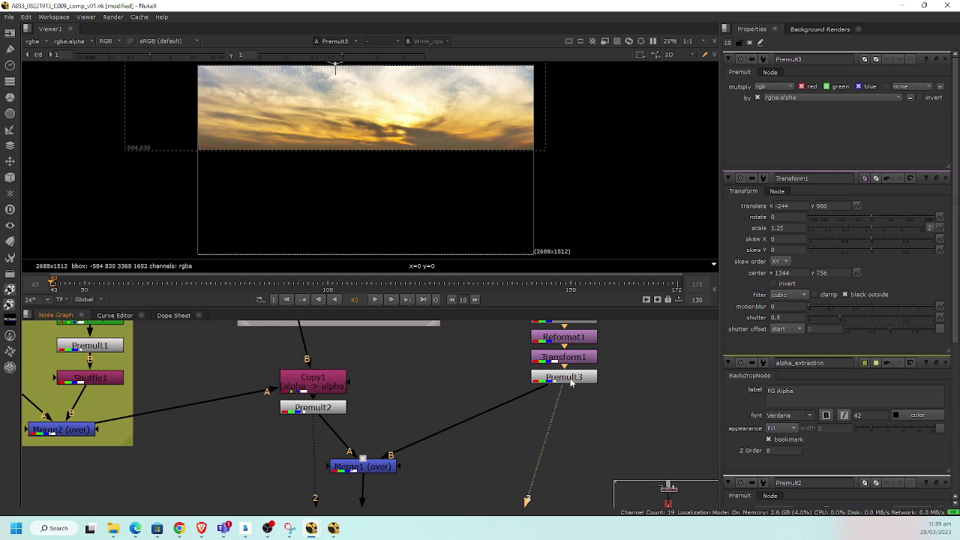
# - Try detaching the sky's Reformat node and connecting it to a new Merge, and undo these node changes
pyautogui.moveTo(626, 368); pyautogui.dragTo(610, 428)
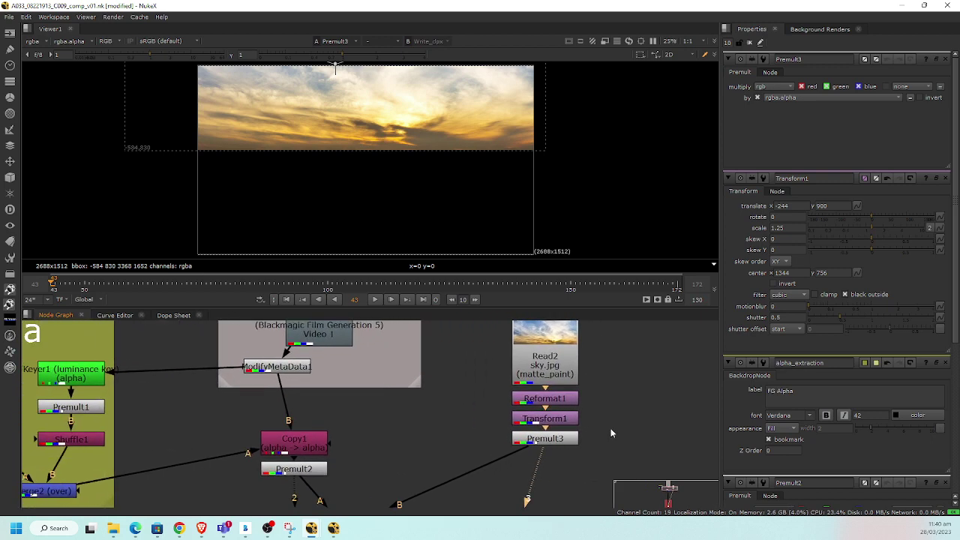
pyautogui.scroll(-1, 614, 422)
pyautogui.scroll(1, 610, 420)
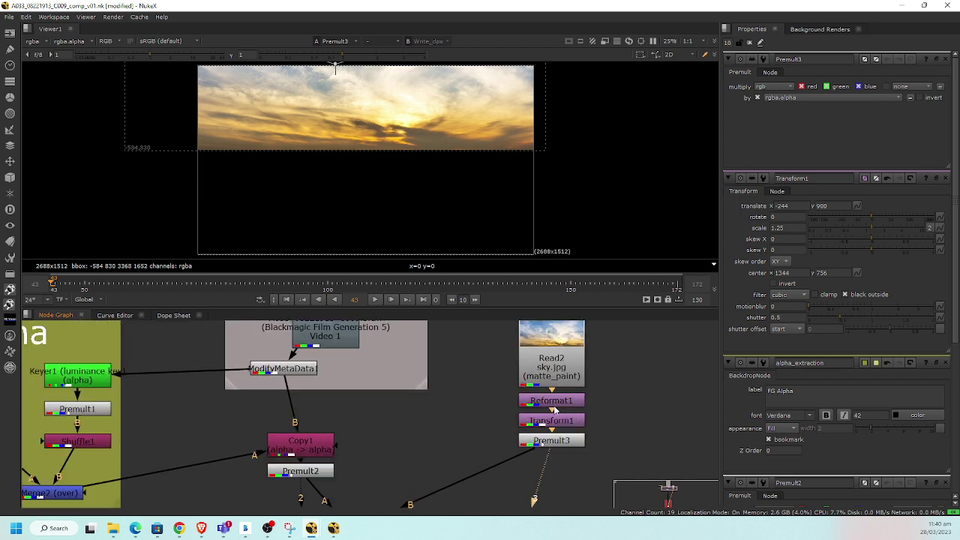
pyautogui.click(559, 402)
pyautogui.moveTo(558, 405); pyautogui.dragTo(446, 418)
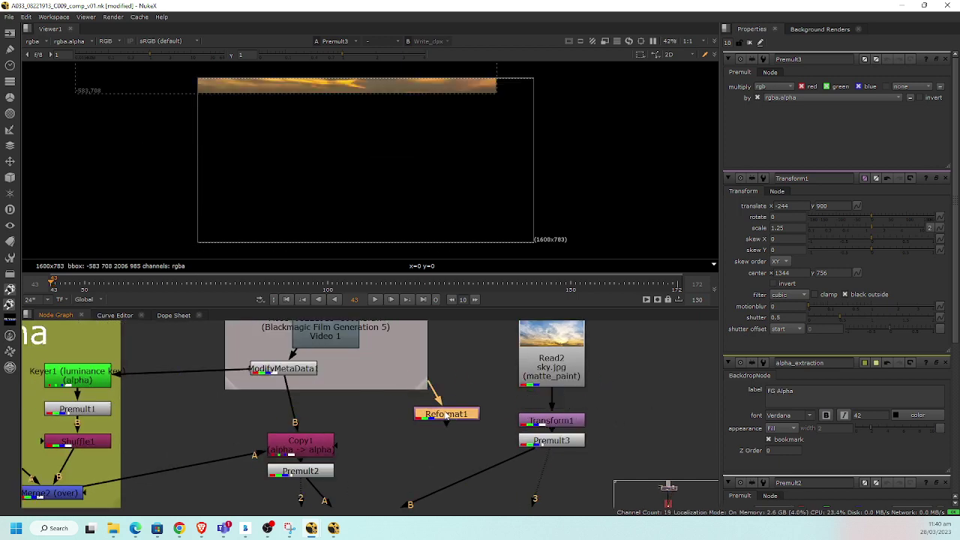
pyautogui.press('m')
pyautogui.moveTo(663, 413); pyautogui.dragTo(501, 472)
pyautogui.moveTo(492, 426); pyautogui.dragTo(543, 420)
pyautogui.hotkey('ctrl', 'z')
pyautogui.hotkey('ctrl', 'z')
pyautogui.hotkey('ctrl', 'z')
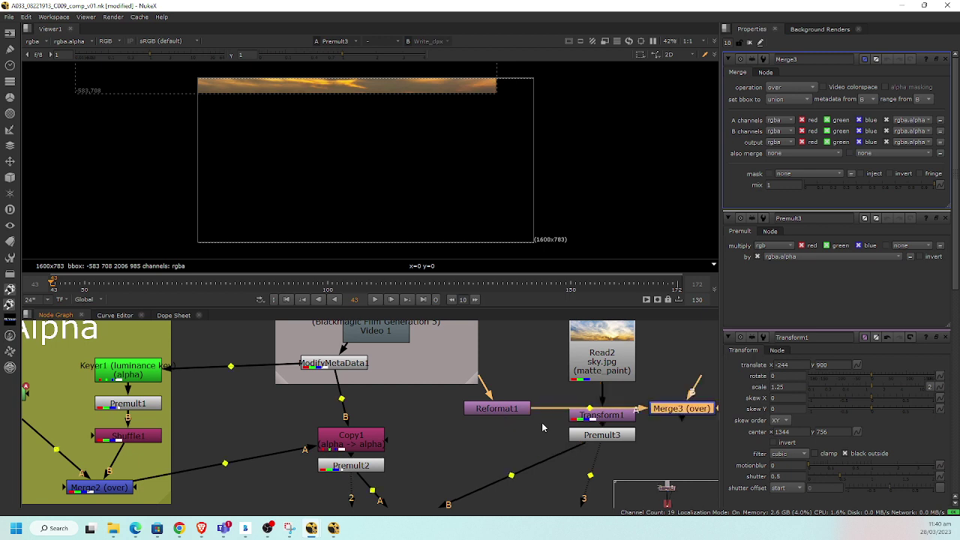
pyautogui.hotkey('ctrl', 'z')
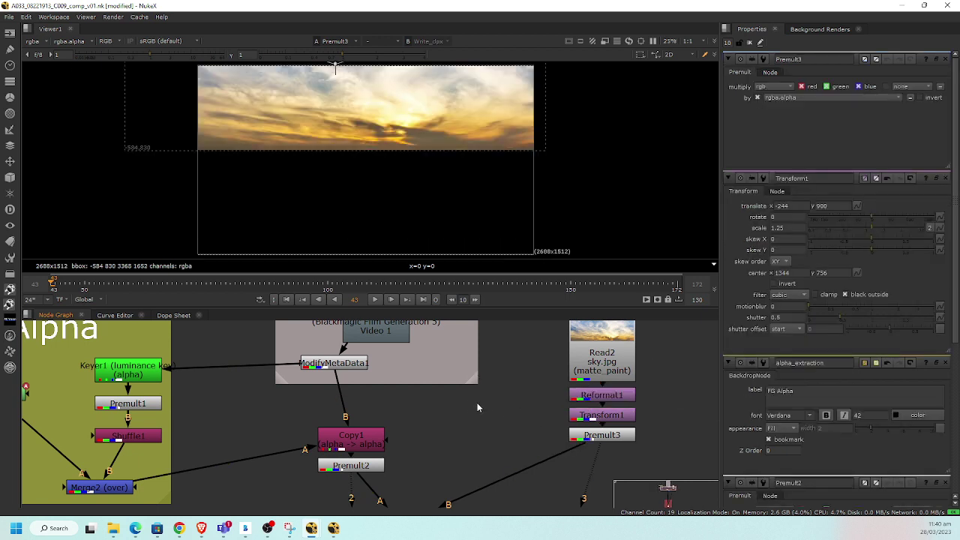
pyautogui.moveTo(477, 403); pyautogui.dragTo(418, 398)
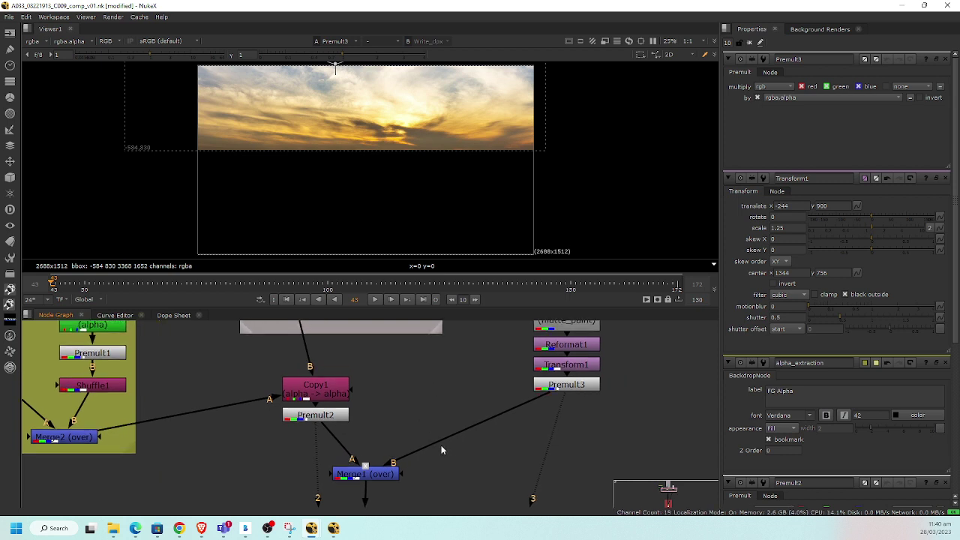
pyautogui.moveTo(441, 450); pyautogui.dragTo(420, 406)
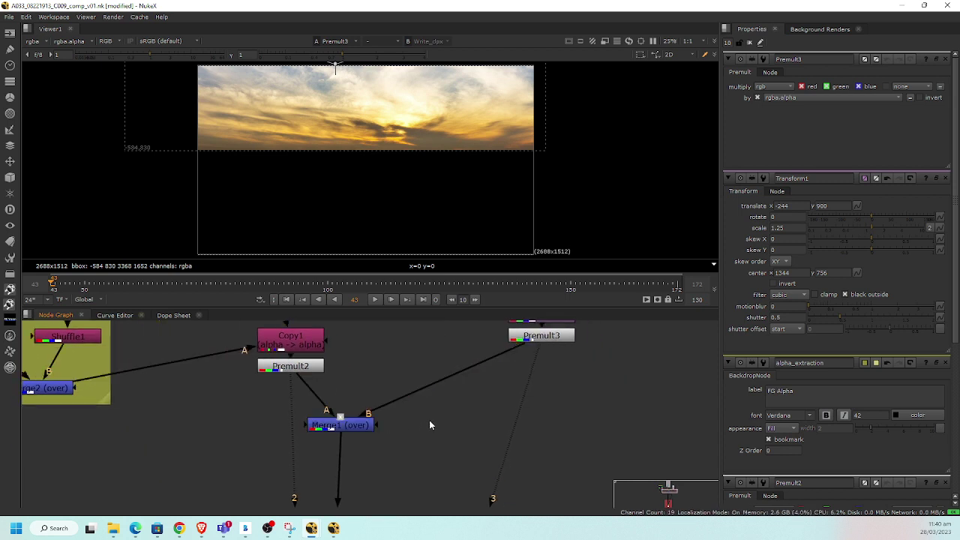
# - View the output of Merge1, which combines the footage's Premult2 with the sky's Premult3
pyautogui.moveTo(429, 425); pyautogui.dragTo(365, 424)
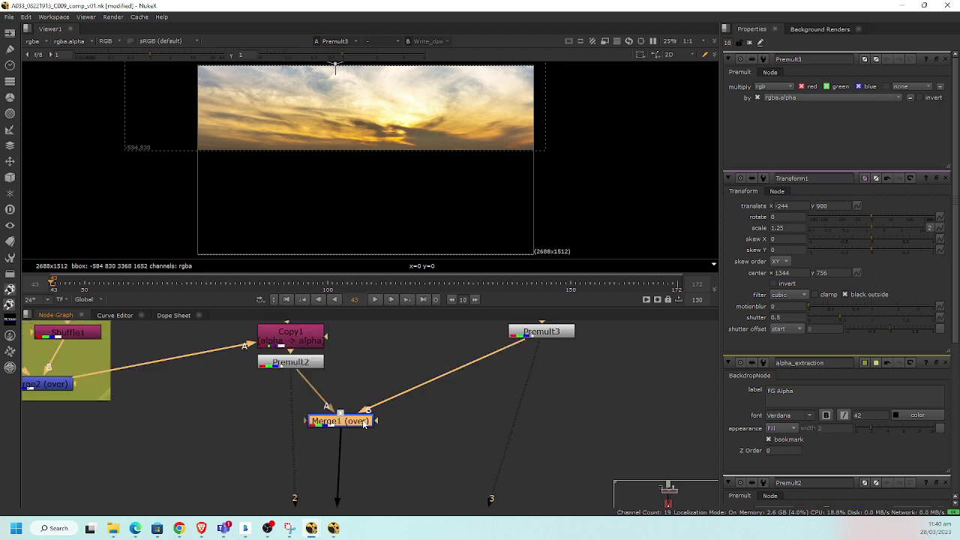
pyautogui.press('1')
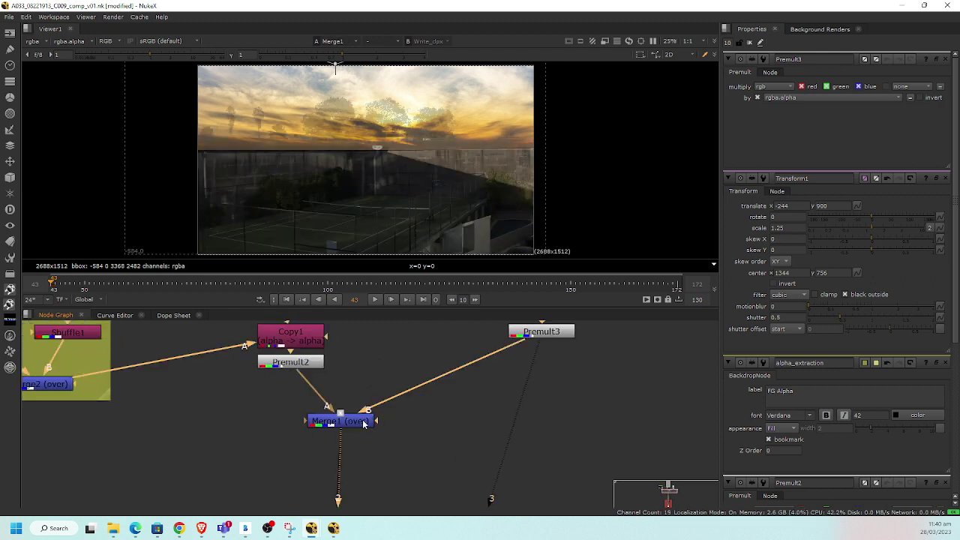
pyautogui.moveTo(360, 366); pyautogui.dragTo(345, 383)
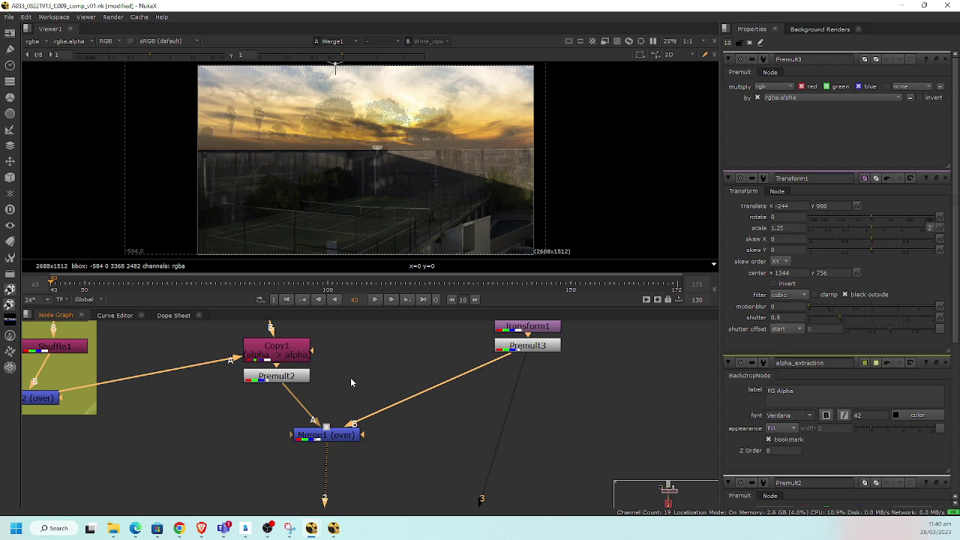
pyautogui.moveTo(339, 439); pyautogui.dragTo(357, 447)
pyautogui.scroll(2, 517, 397)
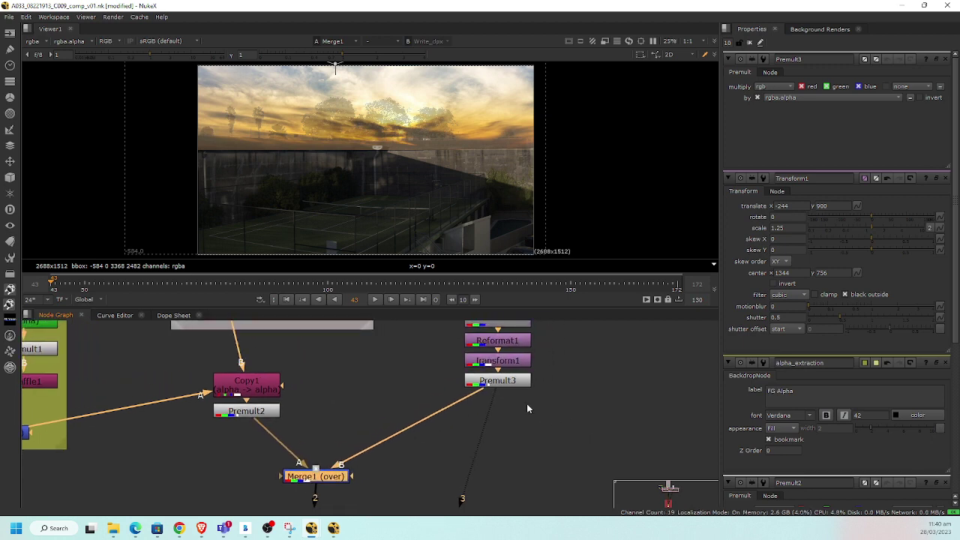
# - Try Merge1 operations such as exclusion, min, under, disjoint-over, atop and color-dodge, and return the operation to over
pyautogui.doubleClick(318, 477)
pyautogui.click(789, 87)
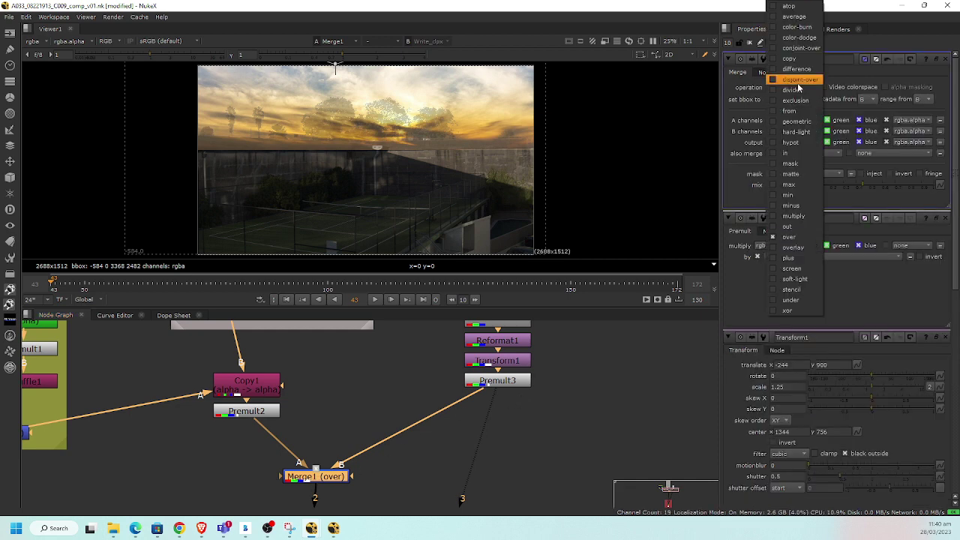
pyautogui.click(797, 89)
pyautogui.scroll(-5, 797, 87)
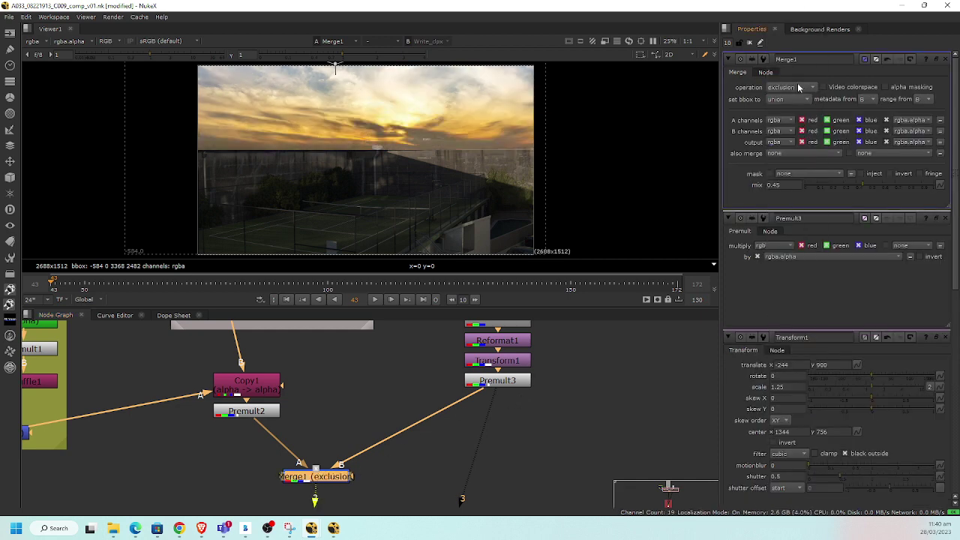
pyautogui.scroll(-10, 797, 87)
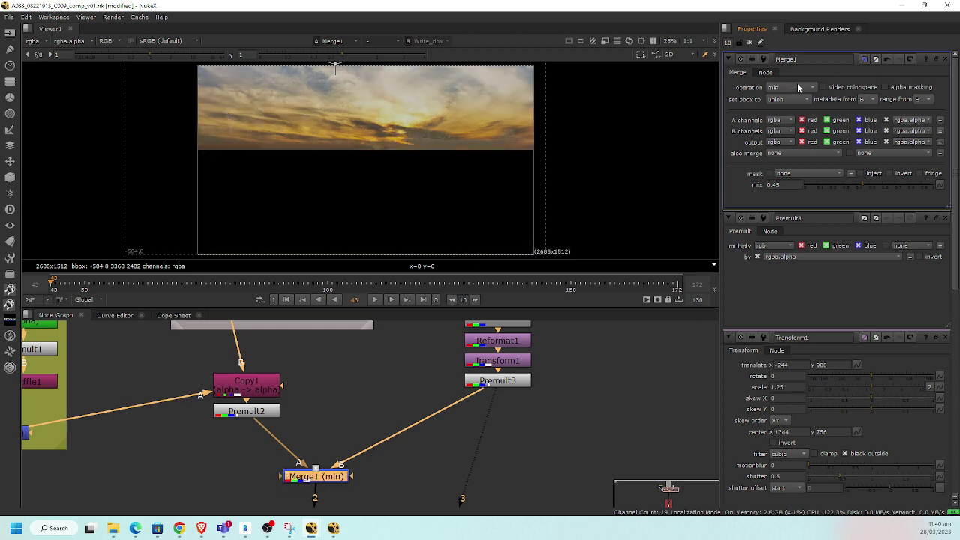
pyautogui.scroll(-4, 798, 87)
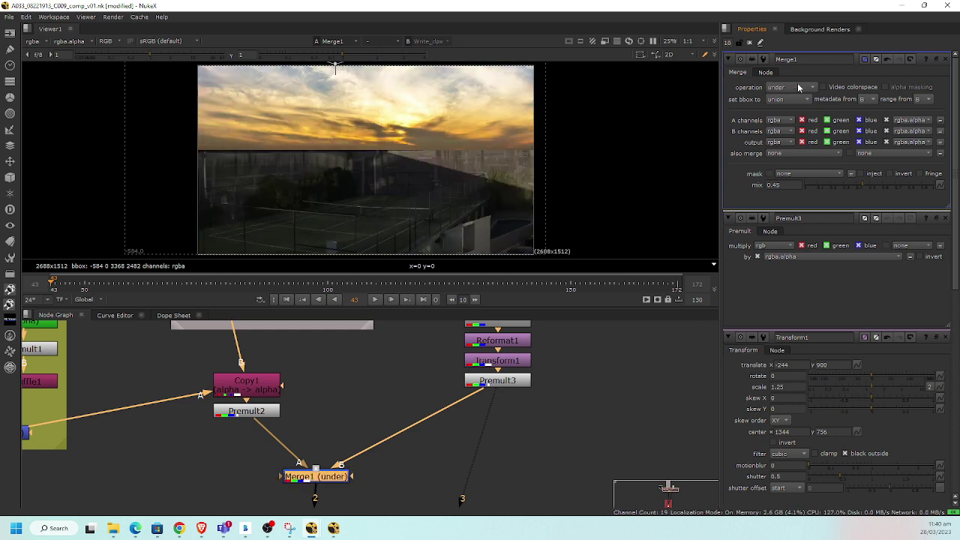
pyautogui.scroll(-5, 797, 87)
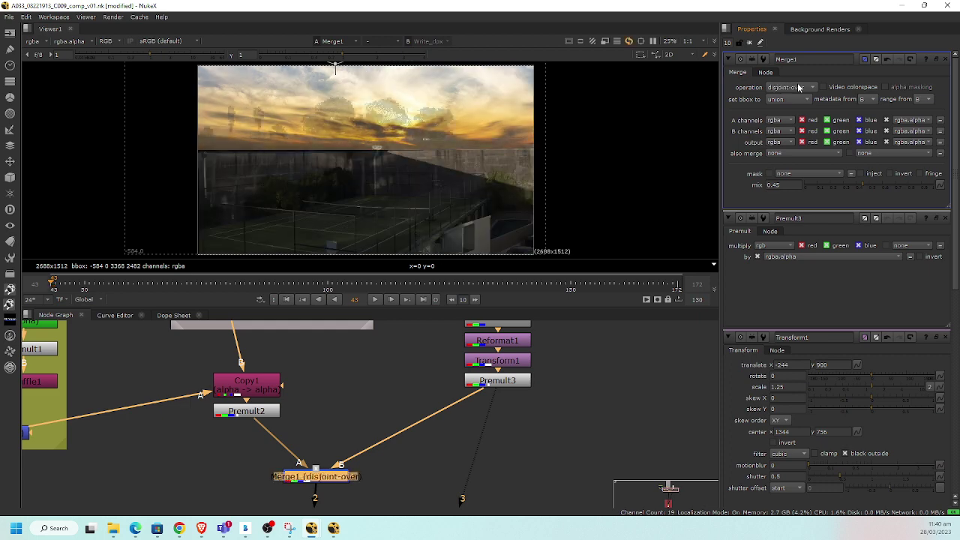
pyautogui.scroll(2, 797, 87)
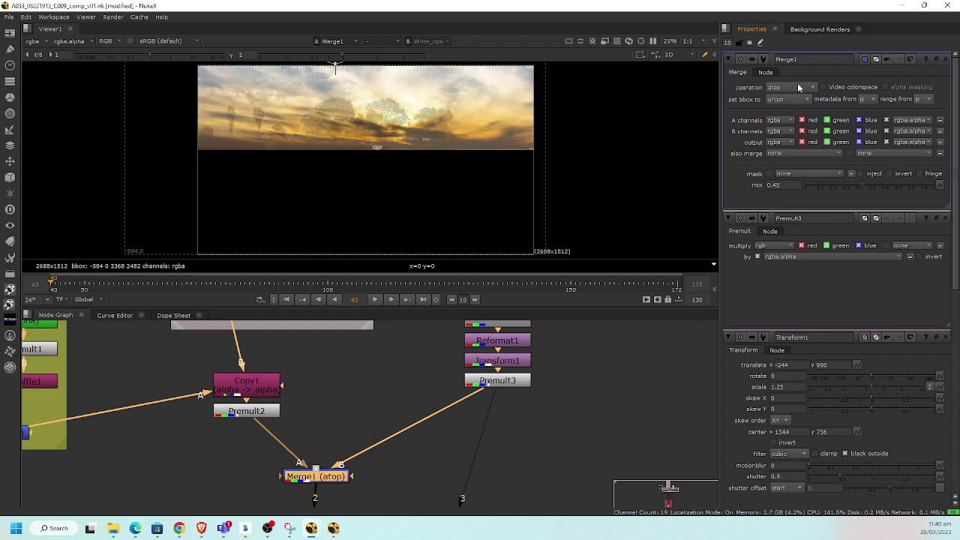
pyautogui.scroll(-3, 797, 87)
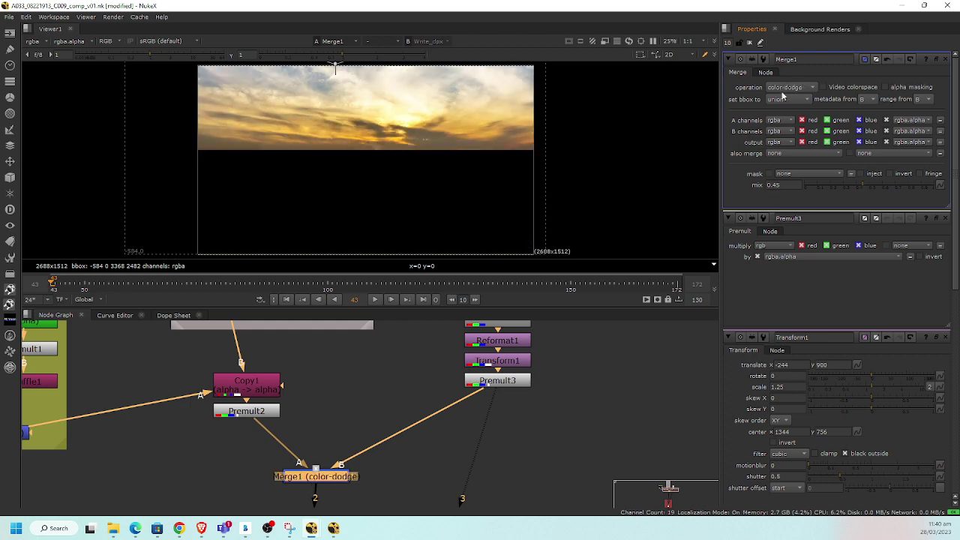
pyautogui.click(806, 90)
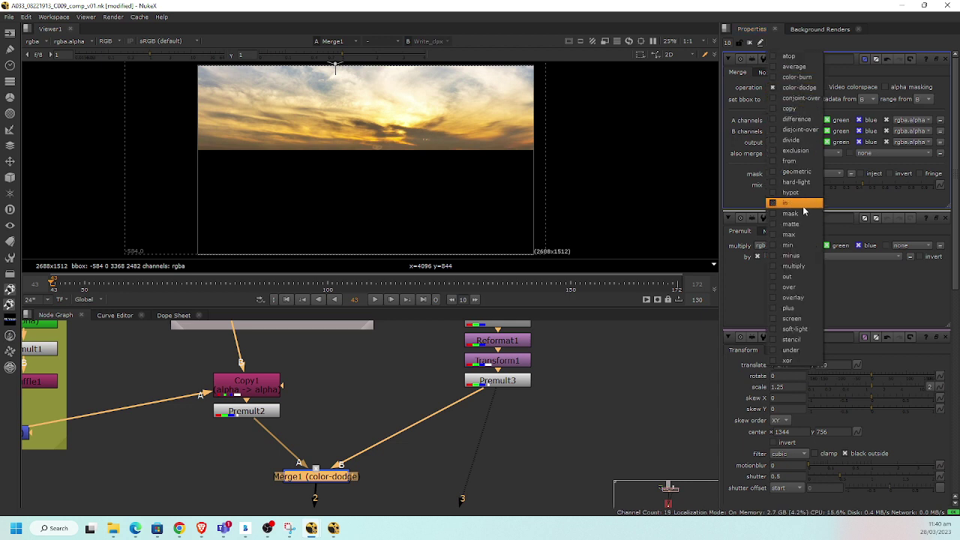
pyautogui.click(795, 287)
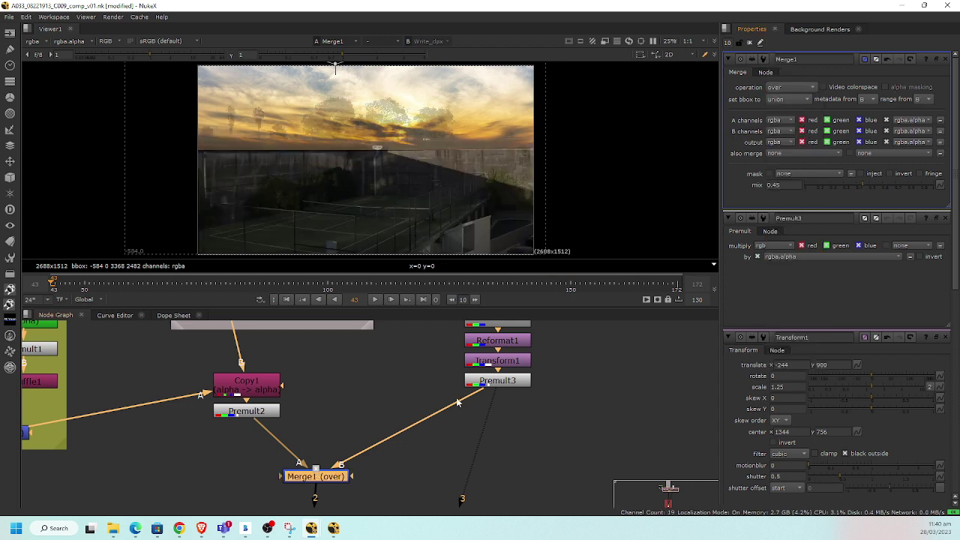
# - Try swapping Merge1's inputs so the sky's Premult3 feeds A, leaving the footage's Premult2 detached from B
pyautogui.moveTo(458, 403); pyautogui.dragTo(509, 388)
pyautogui.click(327, 456)
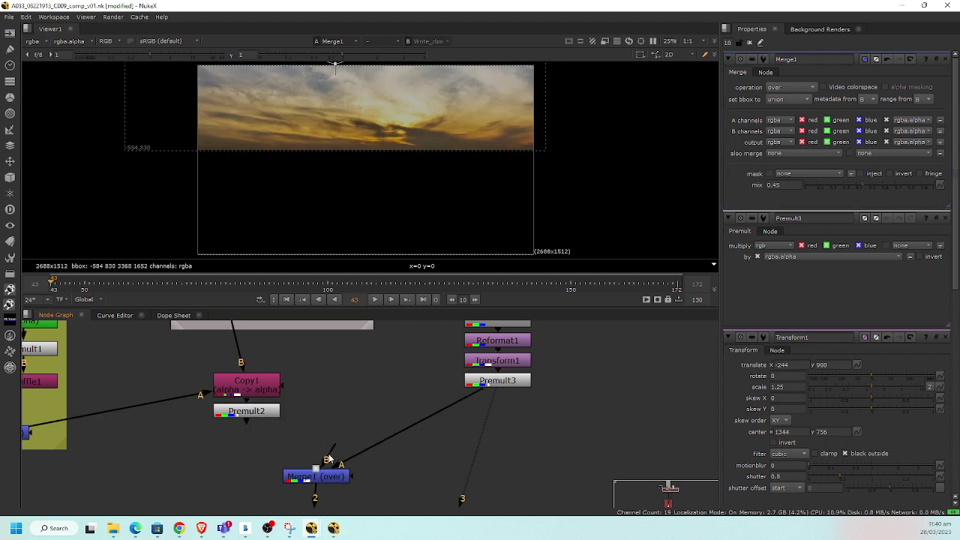
pyautogui.moveTo(328, 459); pyautogui.dragTo(282, 425)
pyautogui.moveTo(310, 462); pyautogui.dragTo(335, 448)
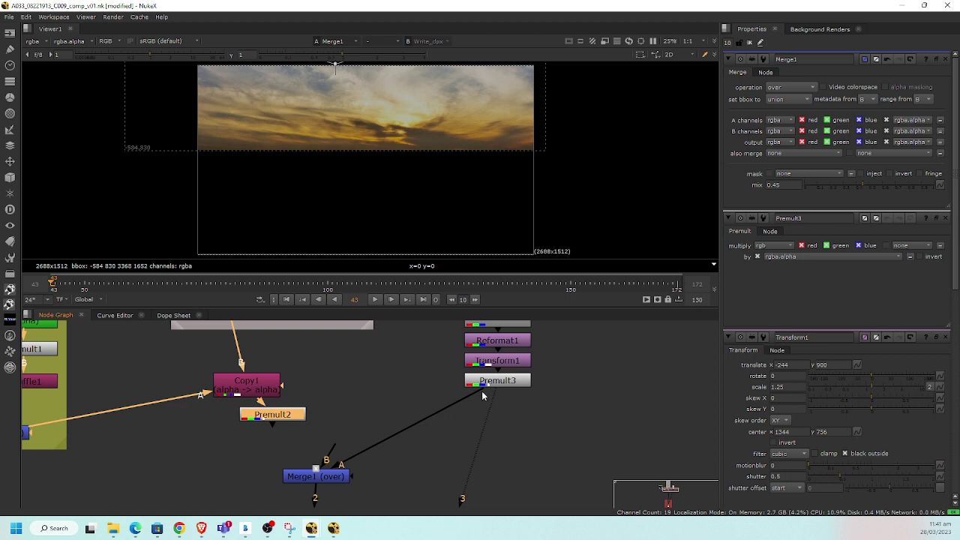
pyautogui.moveTo(483, 395); pyautogui.dragTo(504, 382)
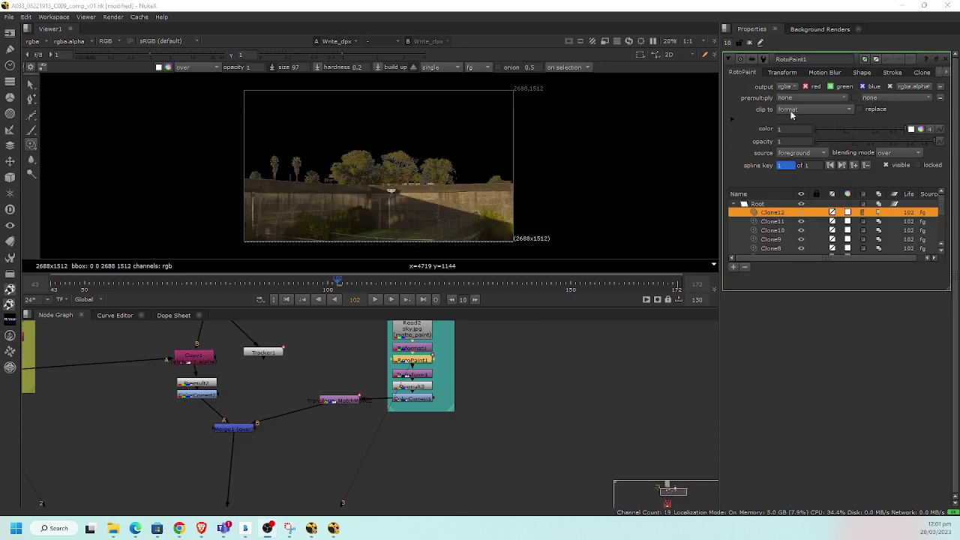
# - Try the rgb and rgba premultiply options on RotoPaint1, and return premultiply to none
pyautogui.click(793, 95)
pyautogui.click(798, 116)
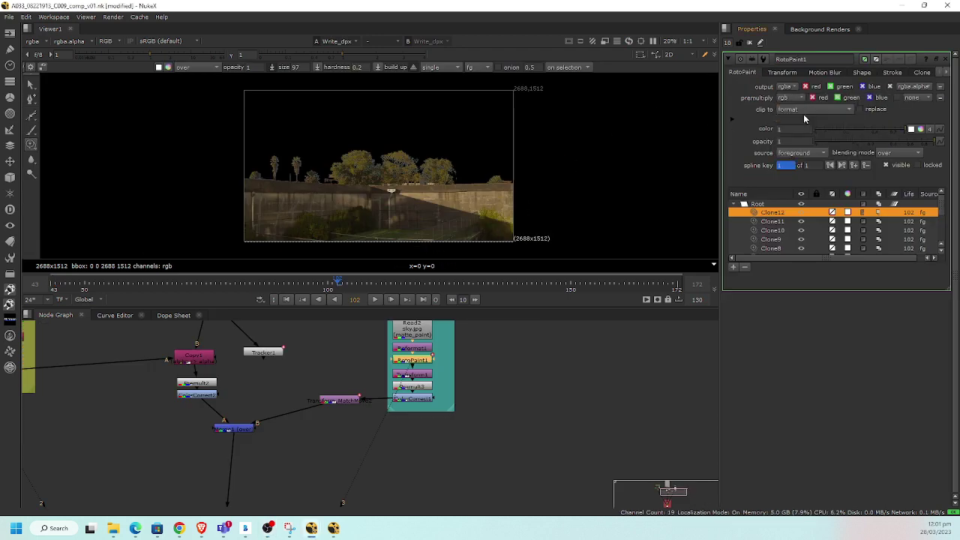
pyautogui.click(796, 99)
pyautogui.click(800, 132)
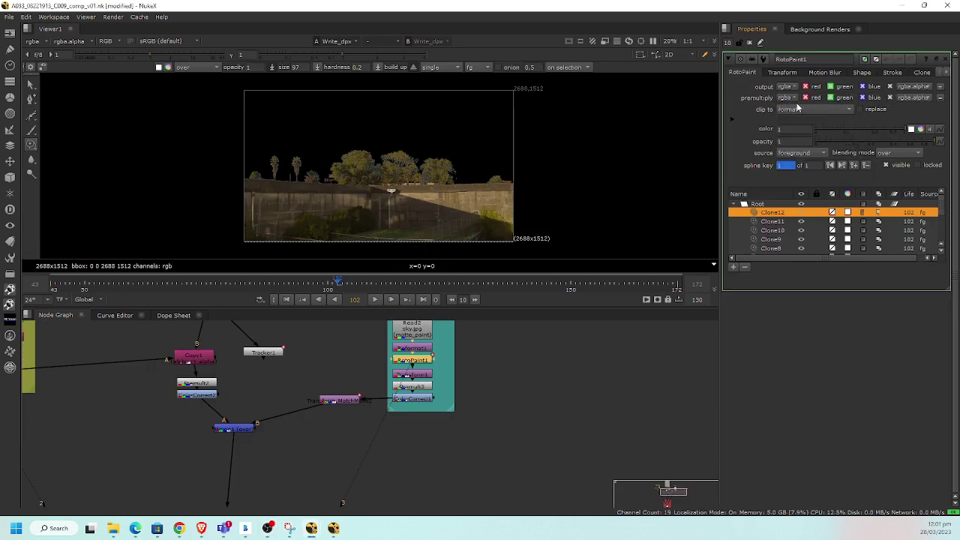
pyautogui.click(791, 101)
pyautogui.click(793, 106)
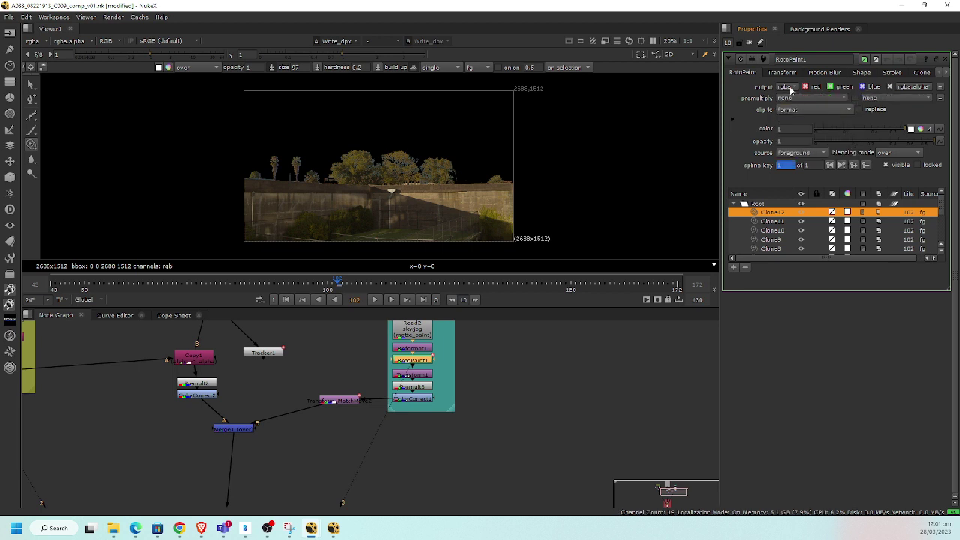
# - Set RotoPaint1's clip to option to no clip, and try the alpha output before restoring rgba
pyautogui.click(788, 111)
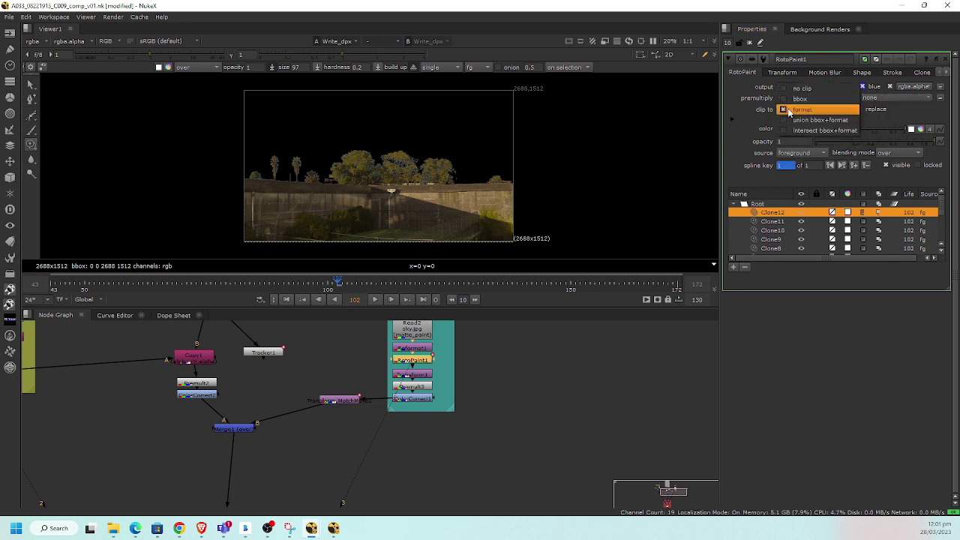
pyautogui.click(789, 88)
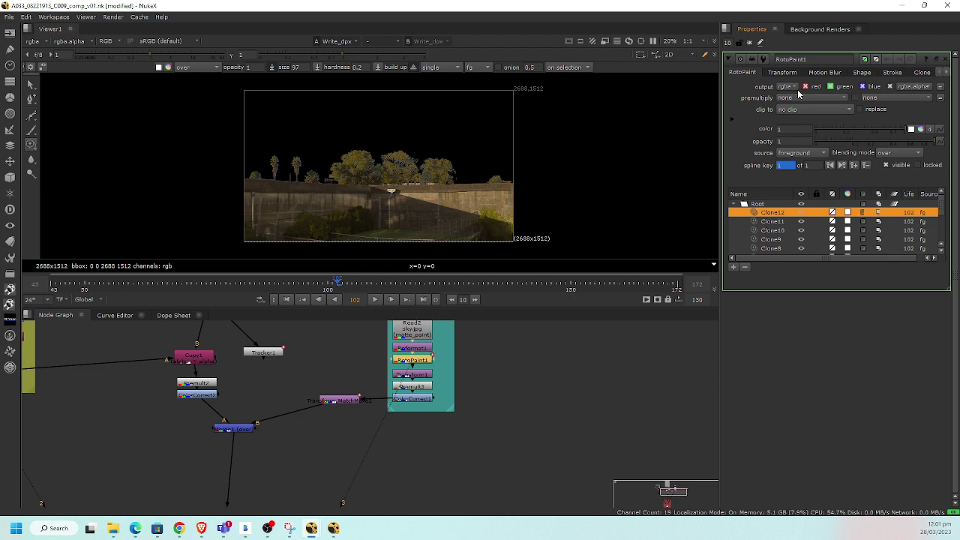
pyautogui.click(789, 88)
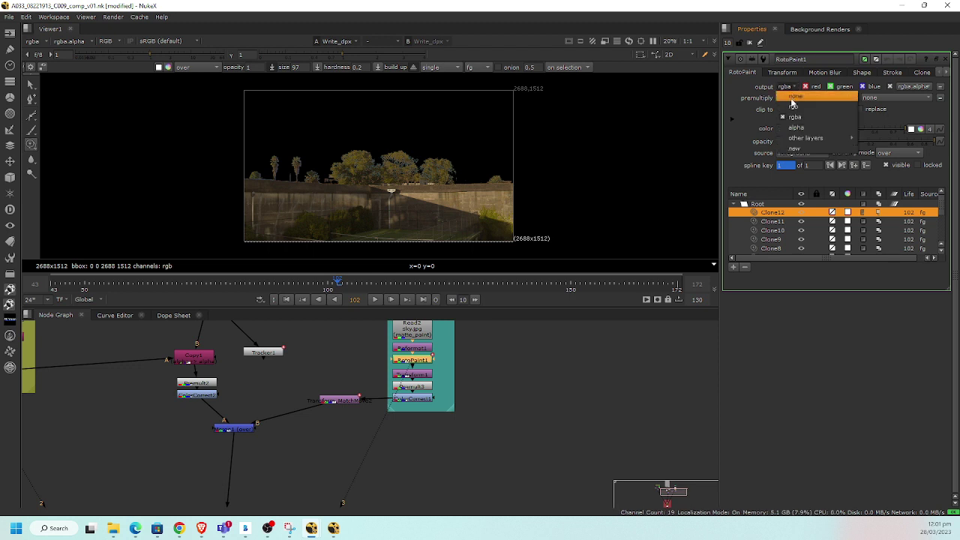
pyautogui.click(794, 127)
pyautogui.click(789, 89)
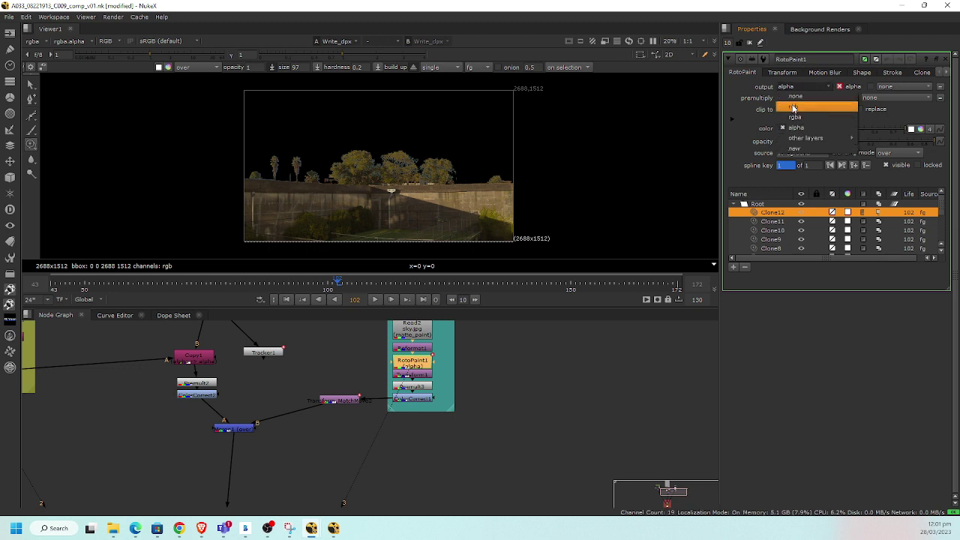
pyautogui.click(794, 117)
# - Set RotoPaint1's premultiply to alpha, and review its clone strokes, extra premultiply channel options and transform settings
pyautogui.click(798, 99)
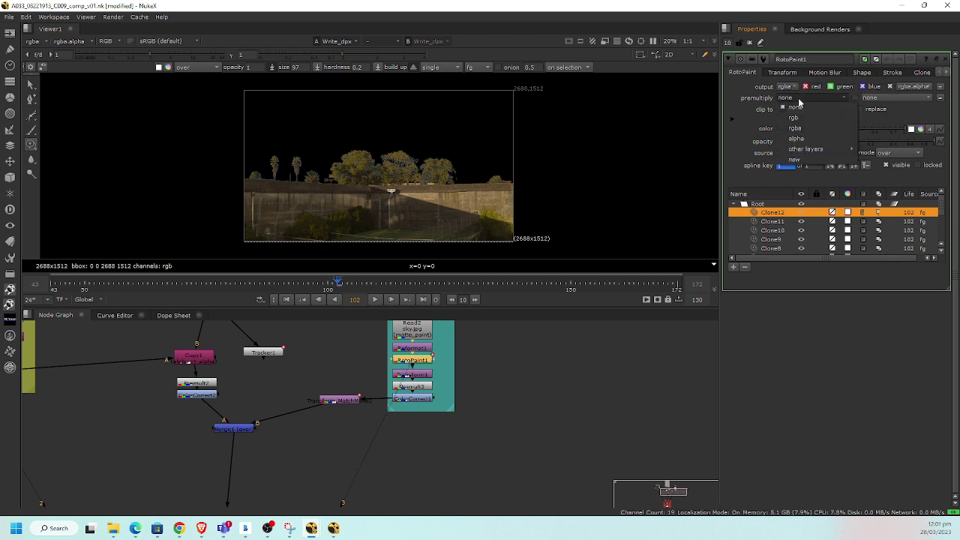
pyautogui.click(812, 137)
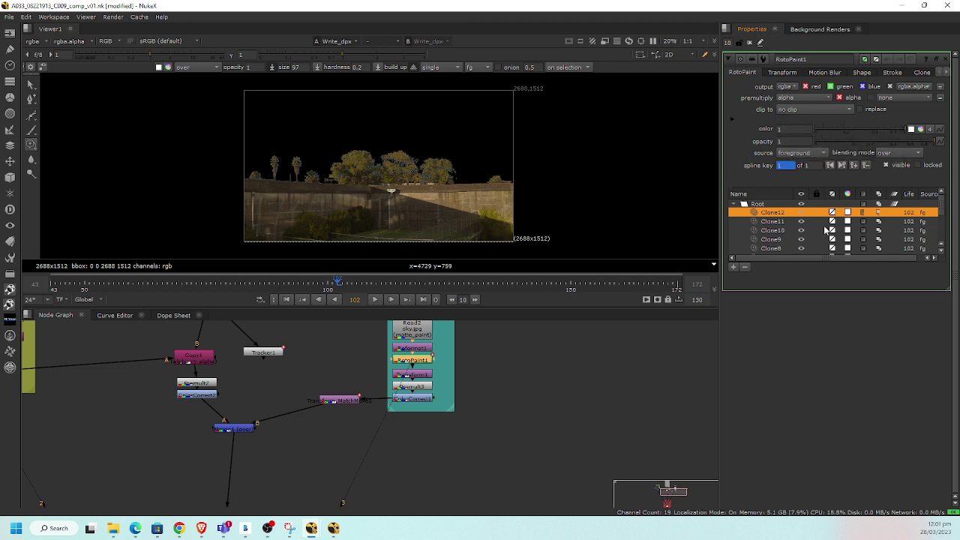
pyautogui.scroll(-3, 943, 217)
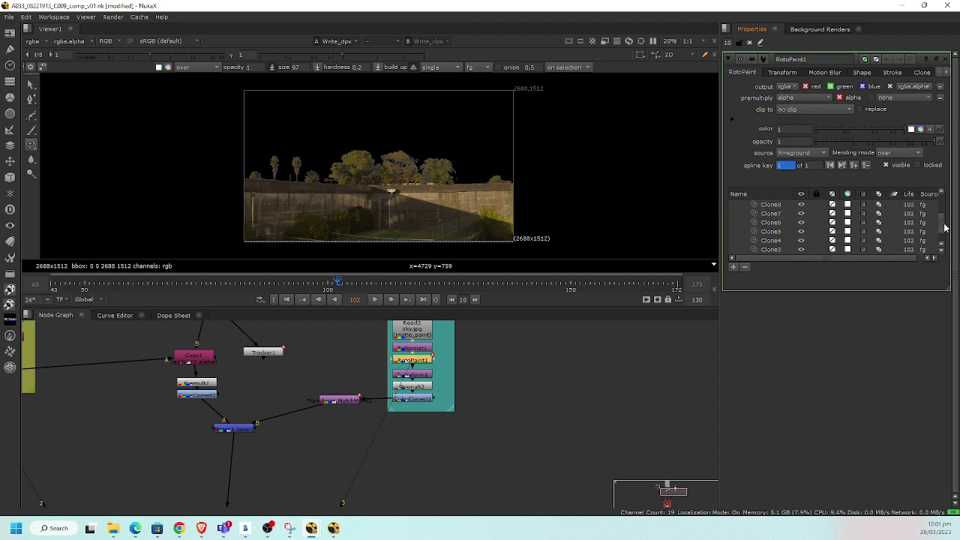
pyautogui.scroll(3, 941, 210)
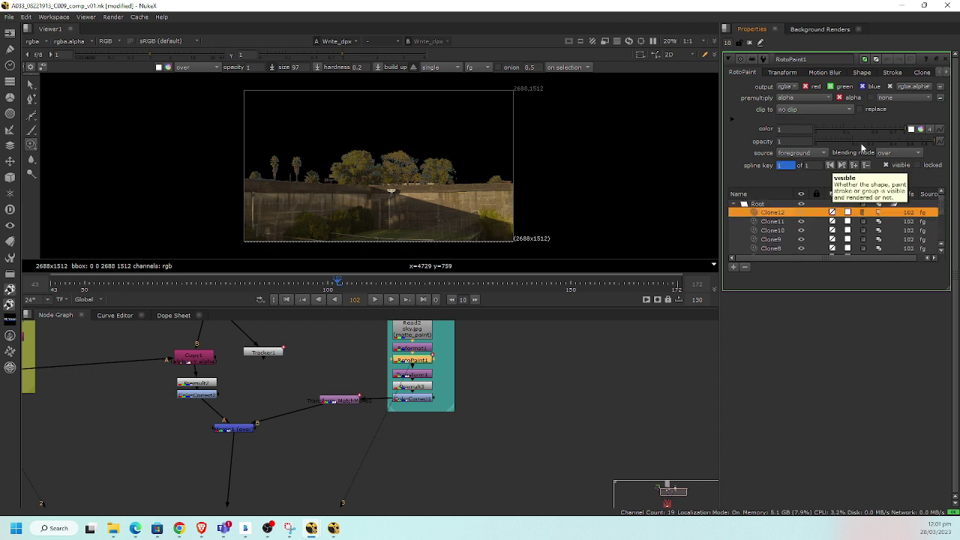
pyautogui.click(892, 98)
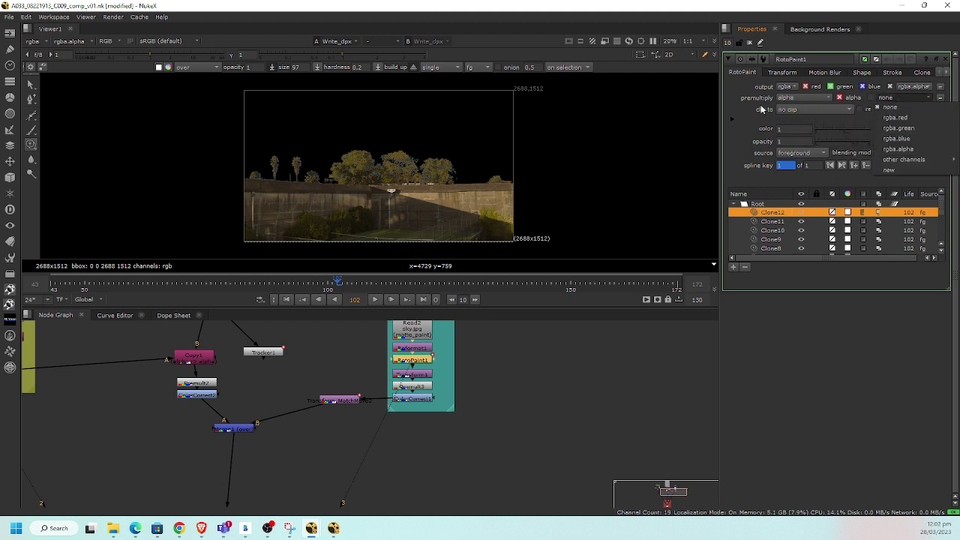
pyautogui.click(742, 91)
pyautogui.click(774, 75)
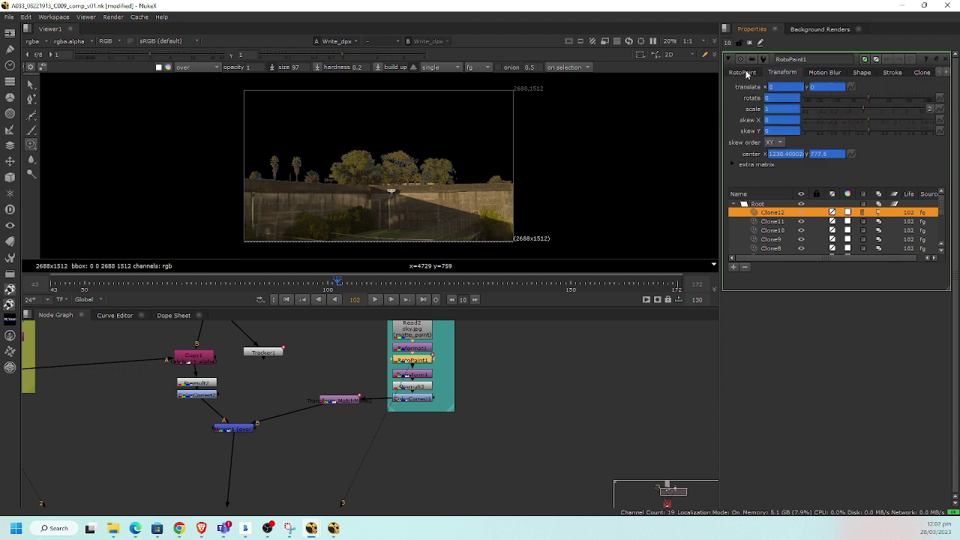
pyautogui.click(746, 74)
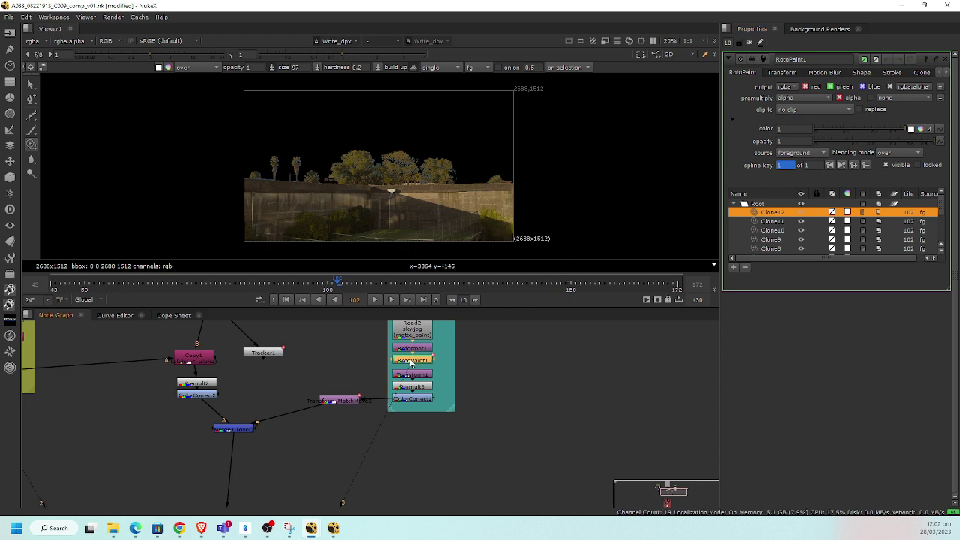
# - Disable and re-enable RotoPaint1 to compare the composite, and disable the sky's Premult3 node
pyautogui.press('d')
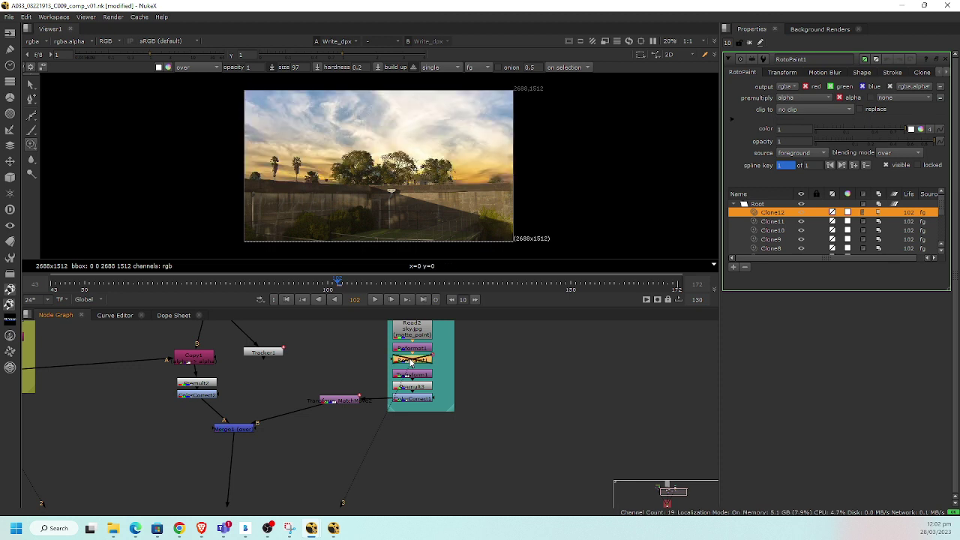
pyautogui.press('d')
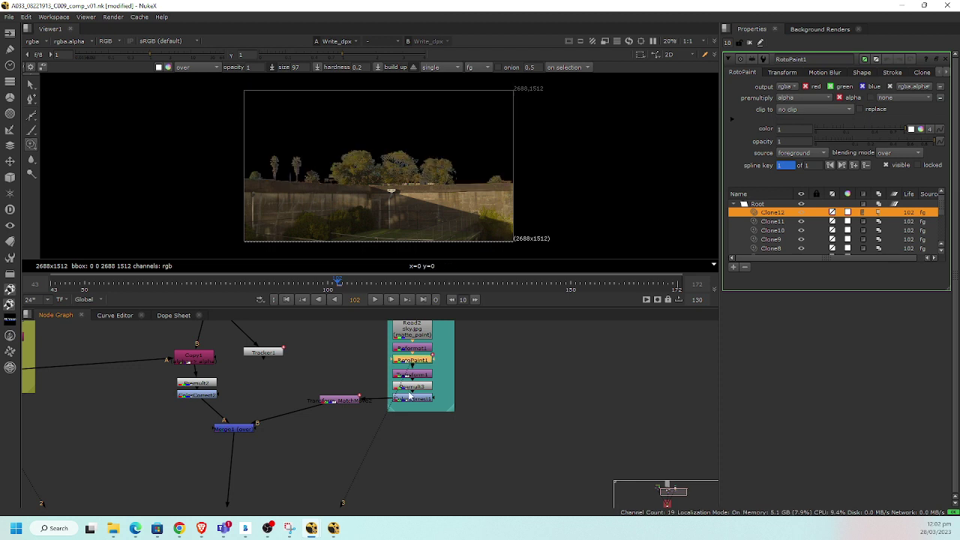
pyautogui.click(417, 387)
pyautogui.press('d')
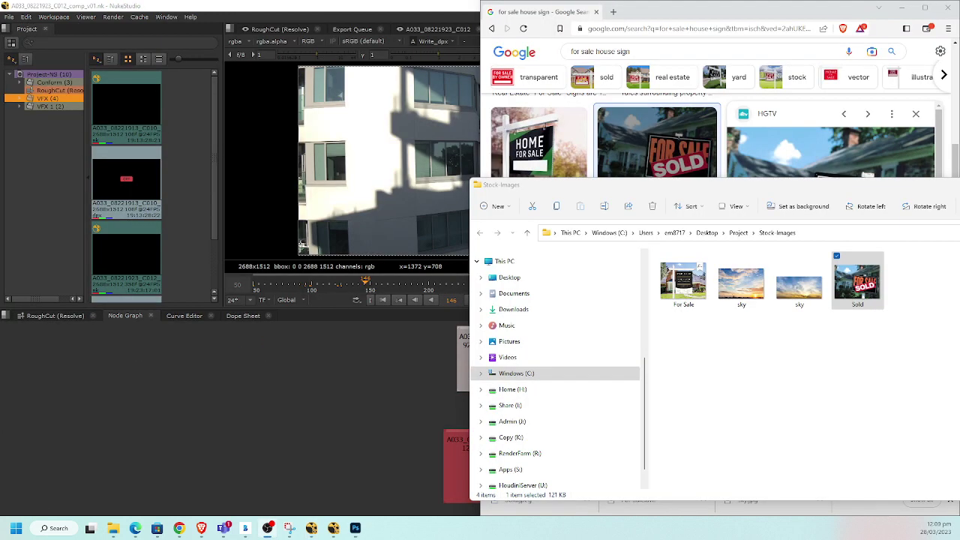
# - Switch to Photoshop from the Stock-Images folder
pyautogui.click(355, 528)
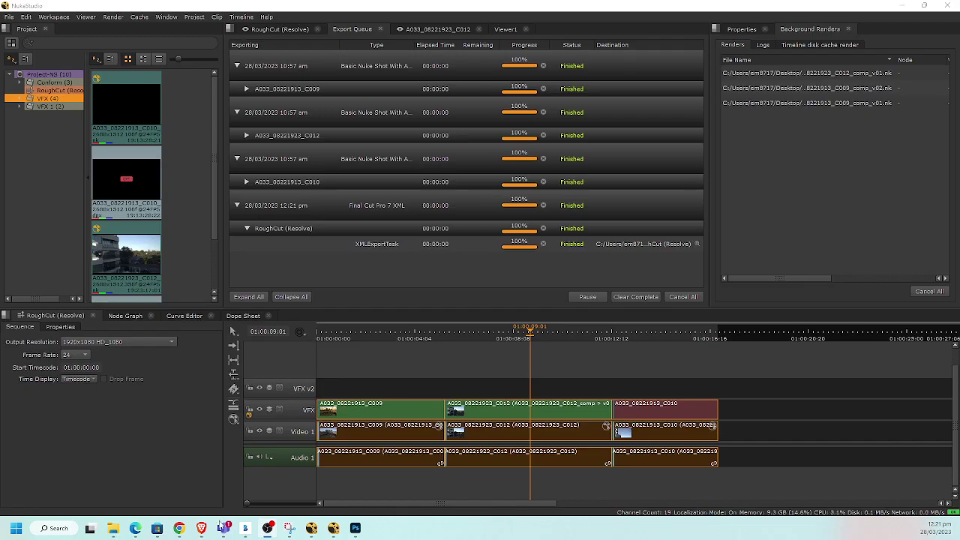
pyautogui.moveTo(223, 528)
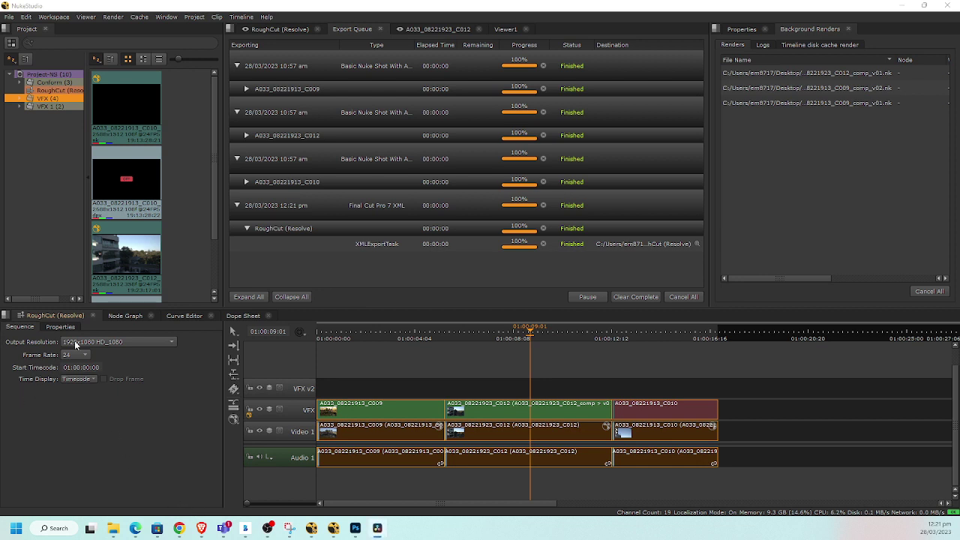